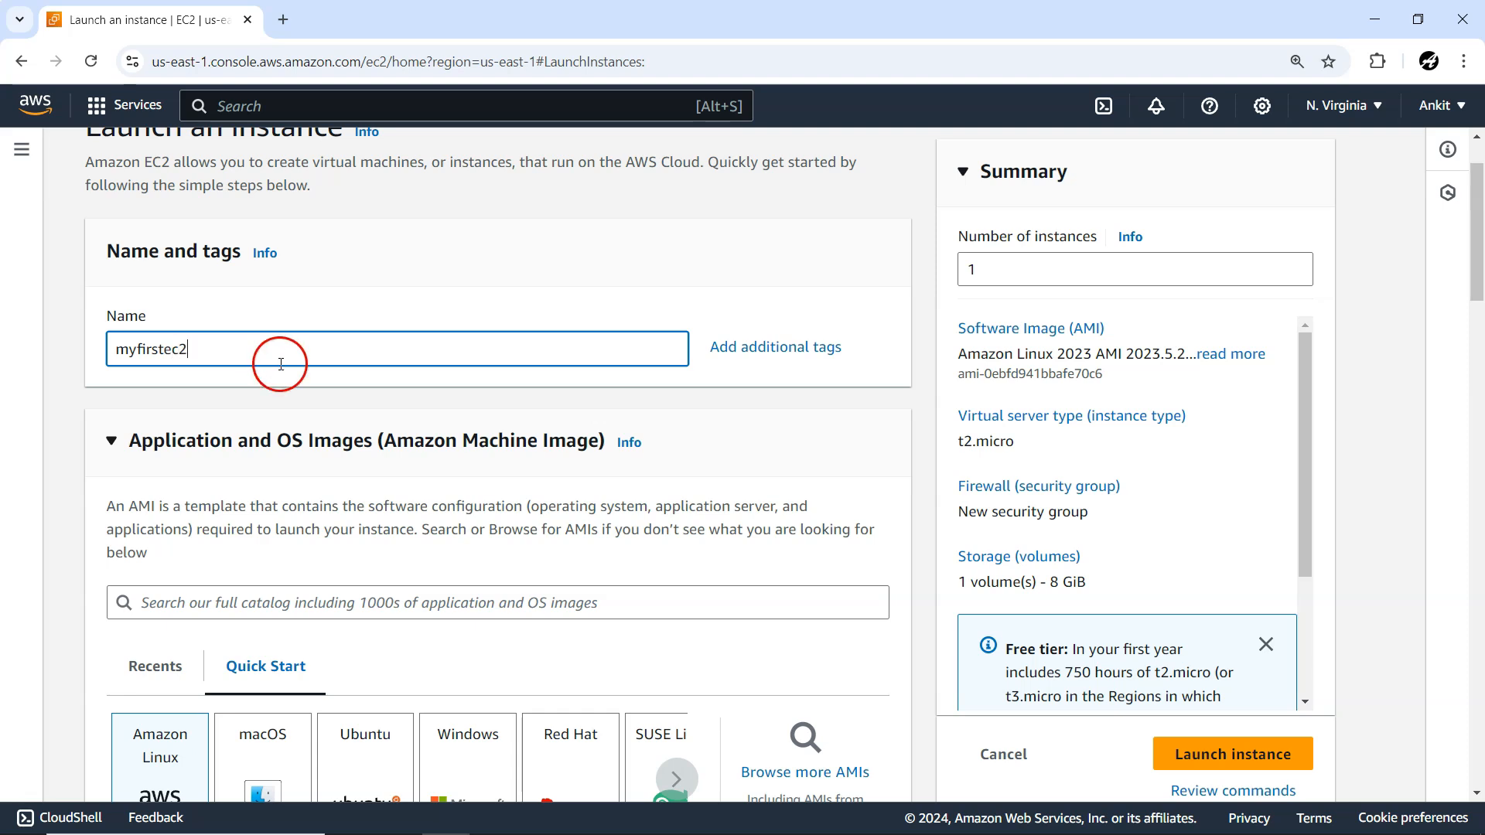
- Select macOS as the quick start operating system image for the instance
scroll(280, 368, "down", 2)
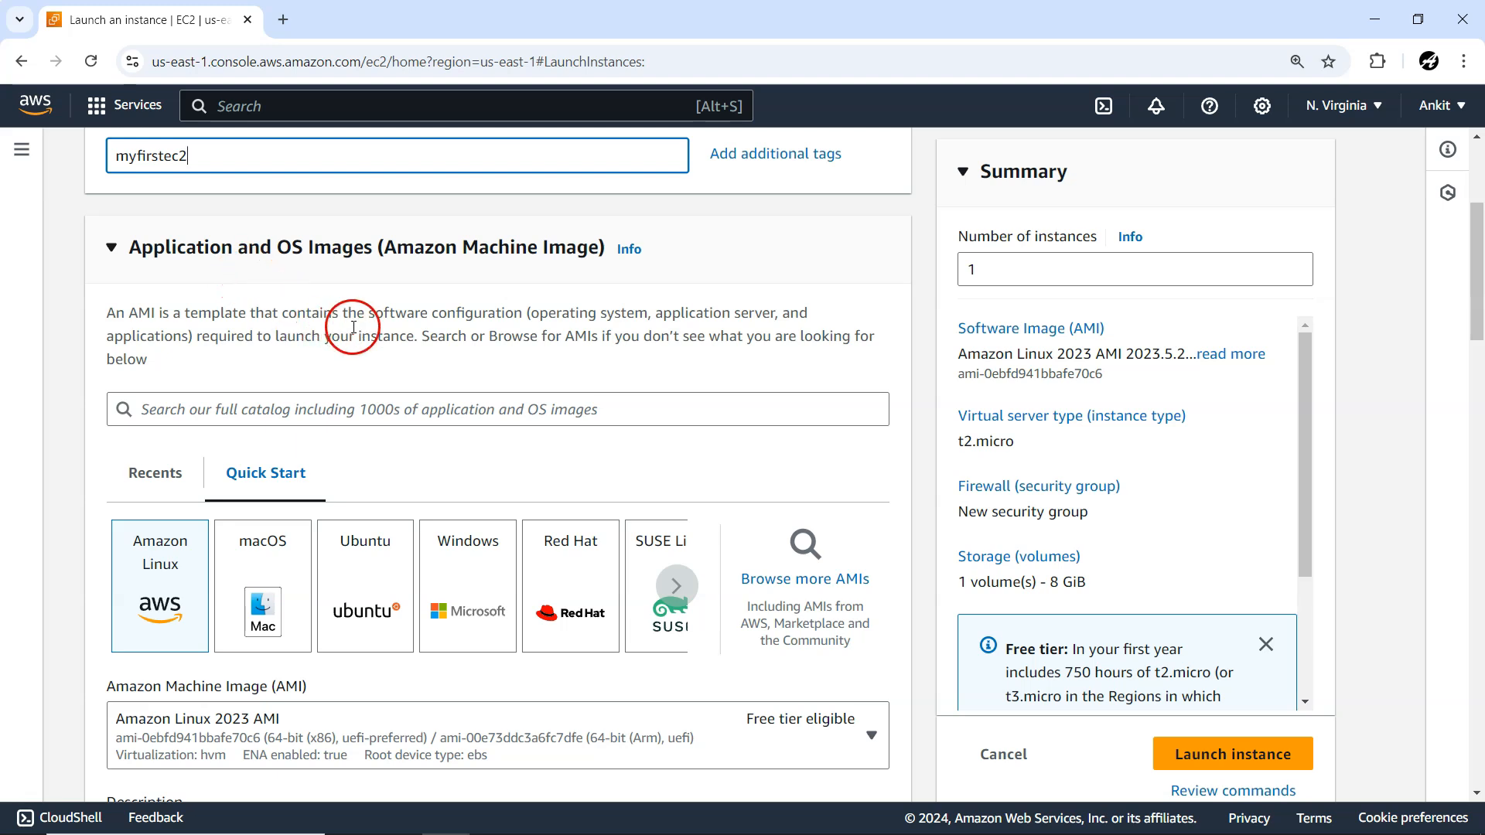
scroll(483, 369, "down", 4)
scroll(577, 523, "up", 2)
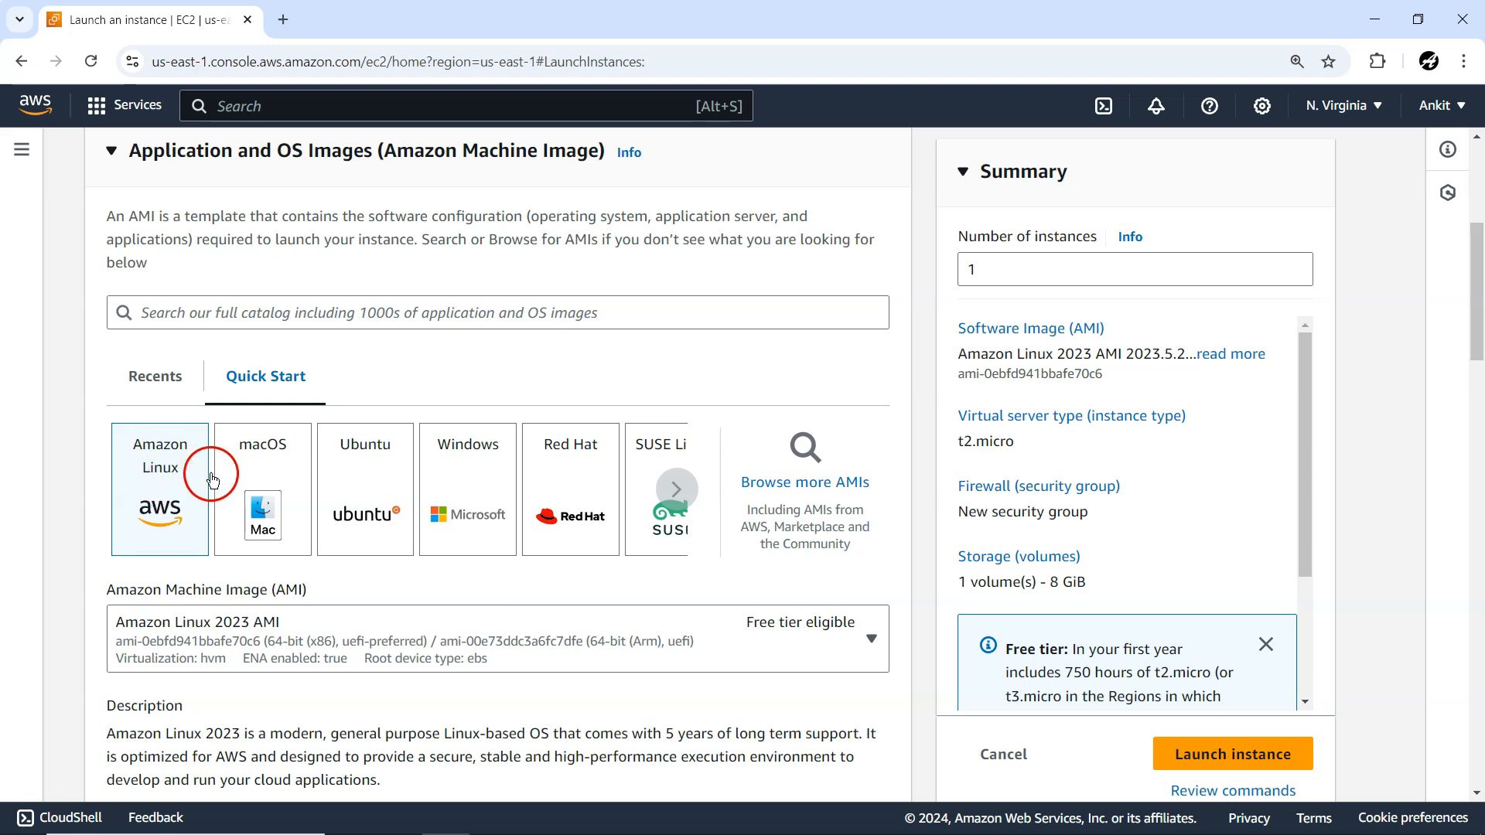
left_click(274, 460)
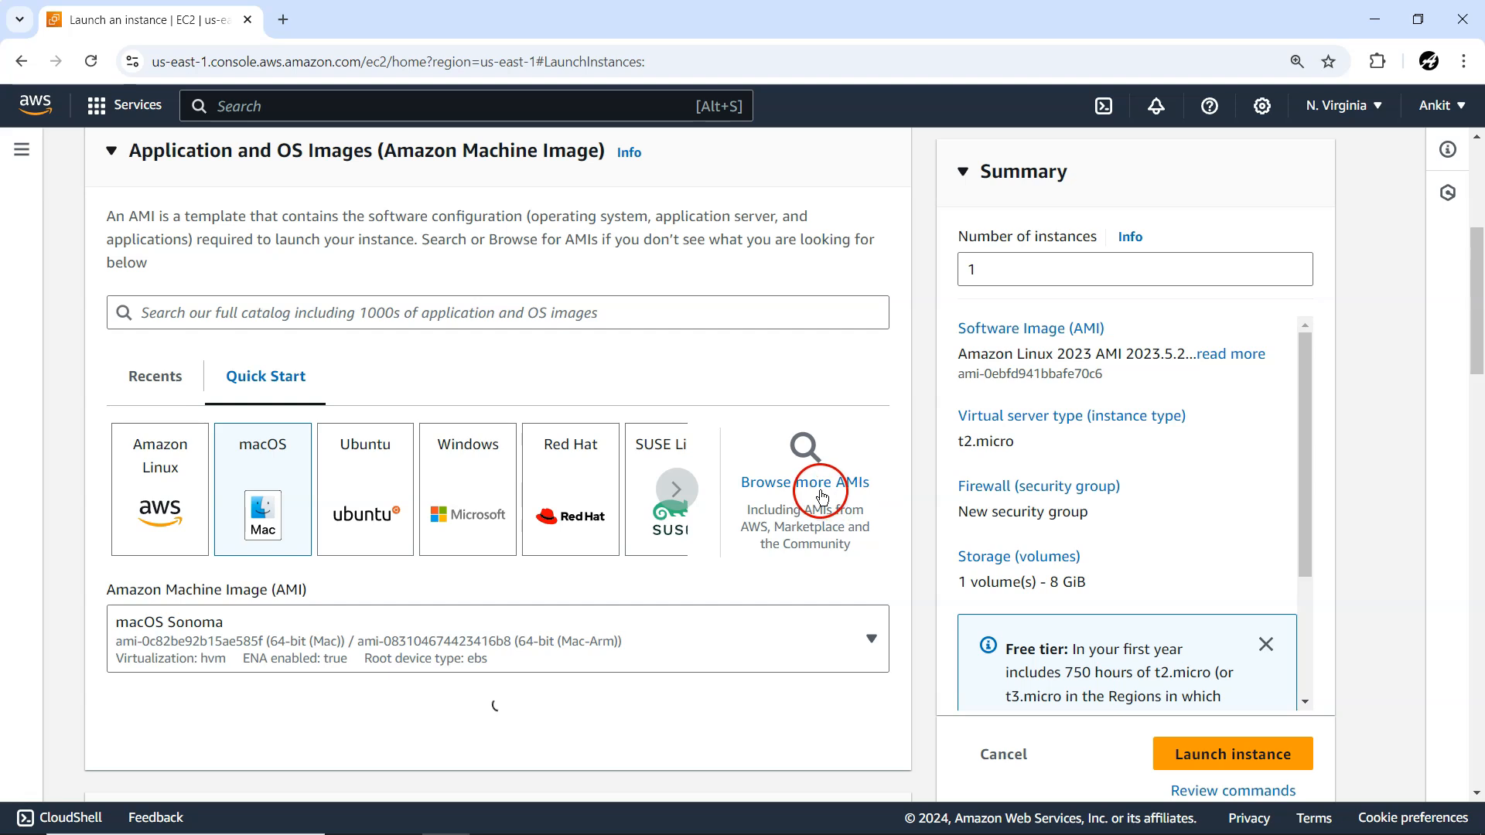
- Open the full Amazon Machine Image catalog and look through its Quick Start AMIs
left_click(779, 496)
scroll(738, 539, "up", 10)
scroll(748, 525, "down", 10)
scroll(743, 530, "down", 8)
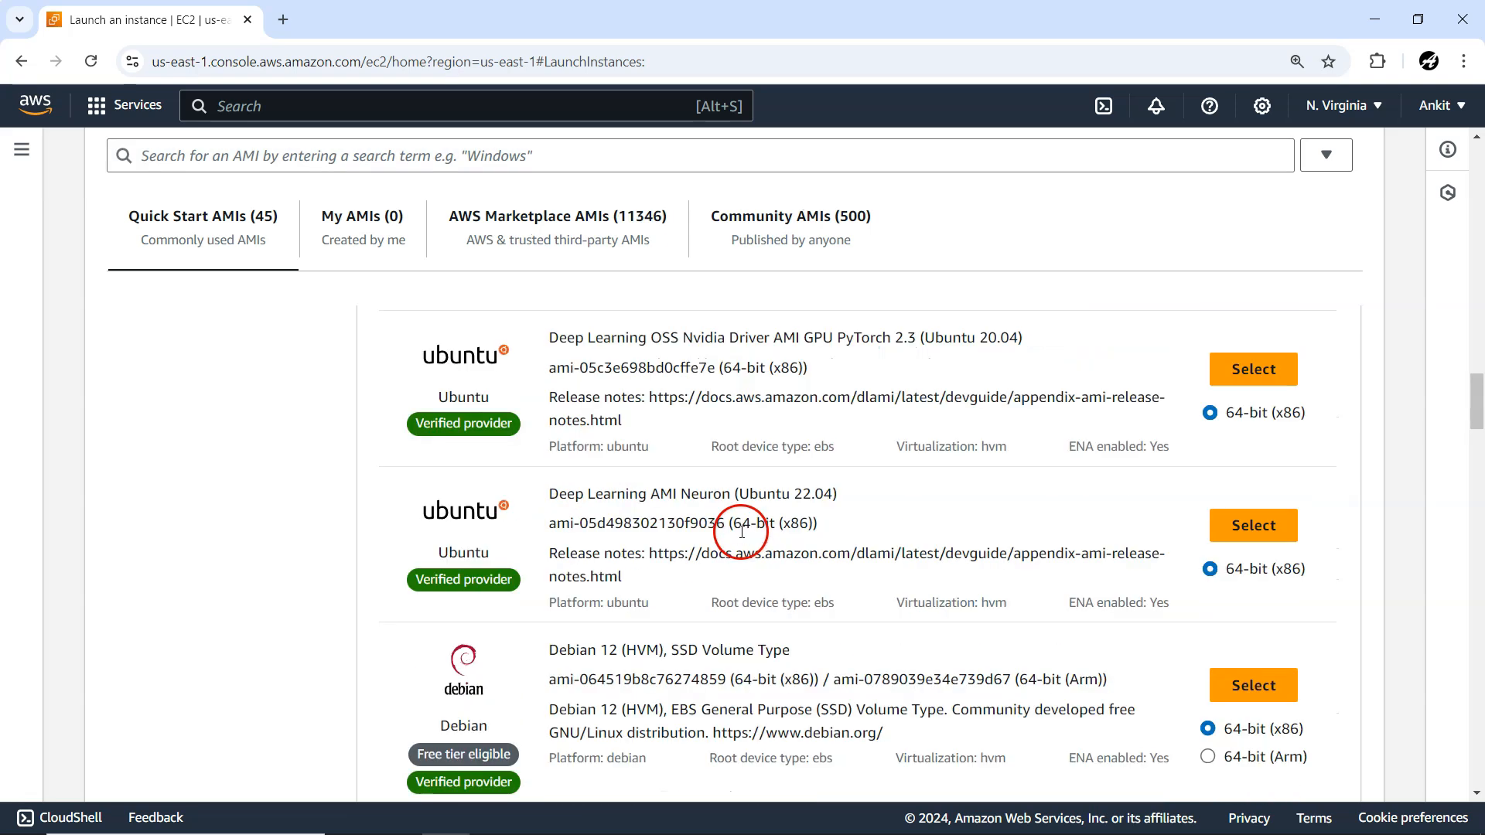
scroll(741, 532, "up", 3)
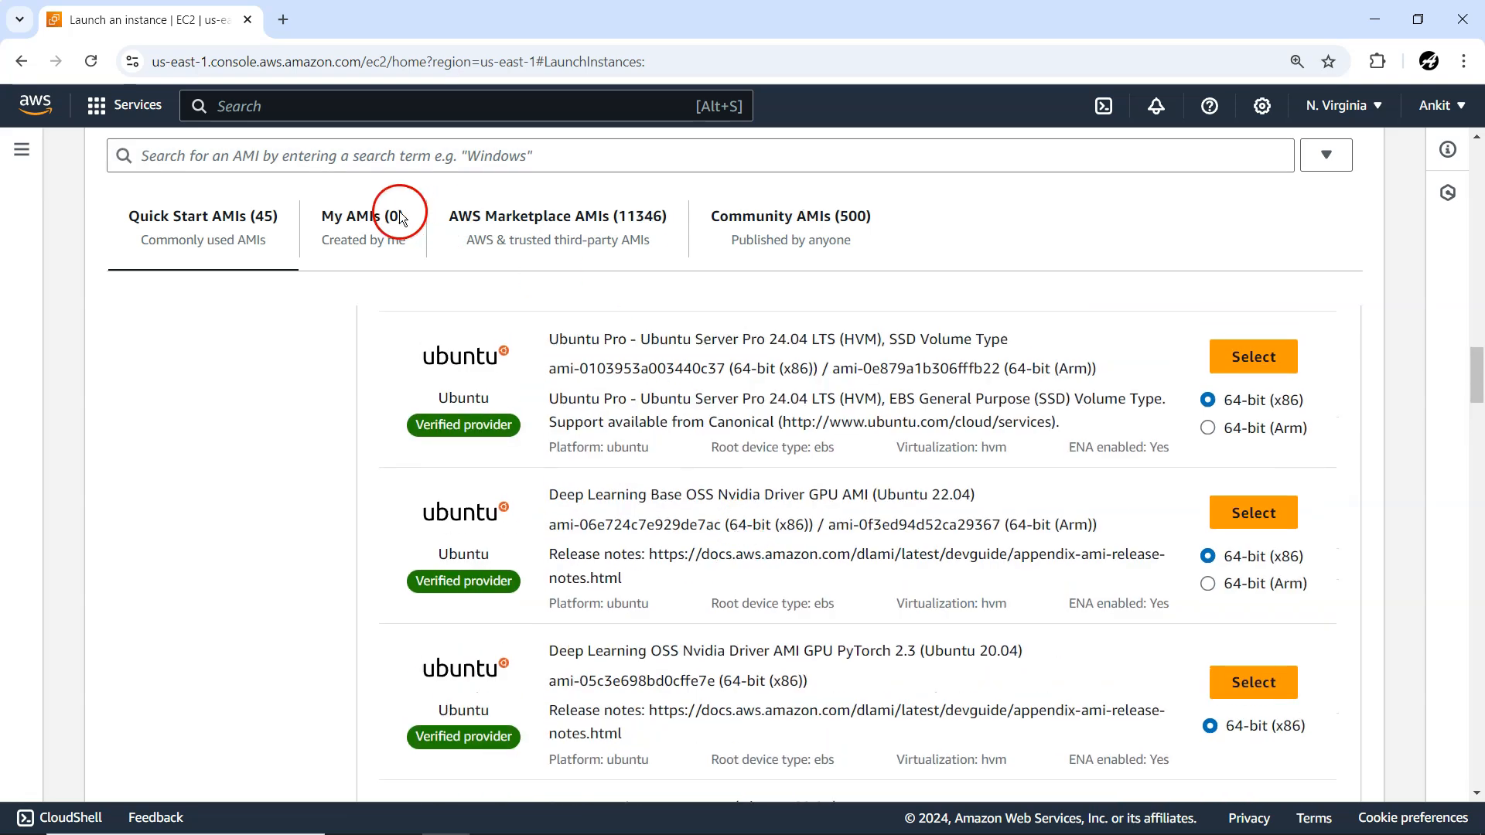
- Look through the My AMIs, AWS Marketplace AMIs and Community AMIs categories of the catalog
left_click(350, 221)
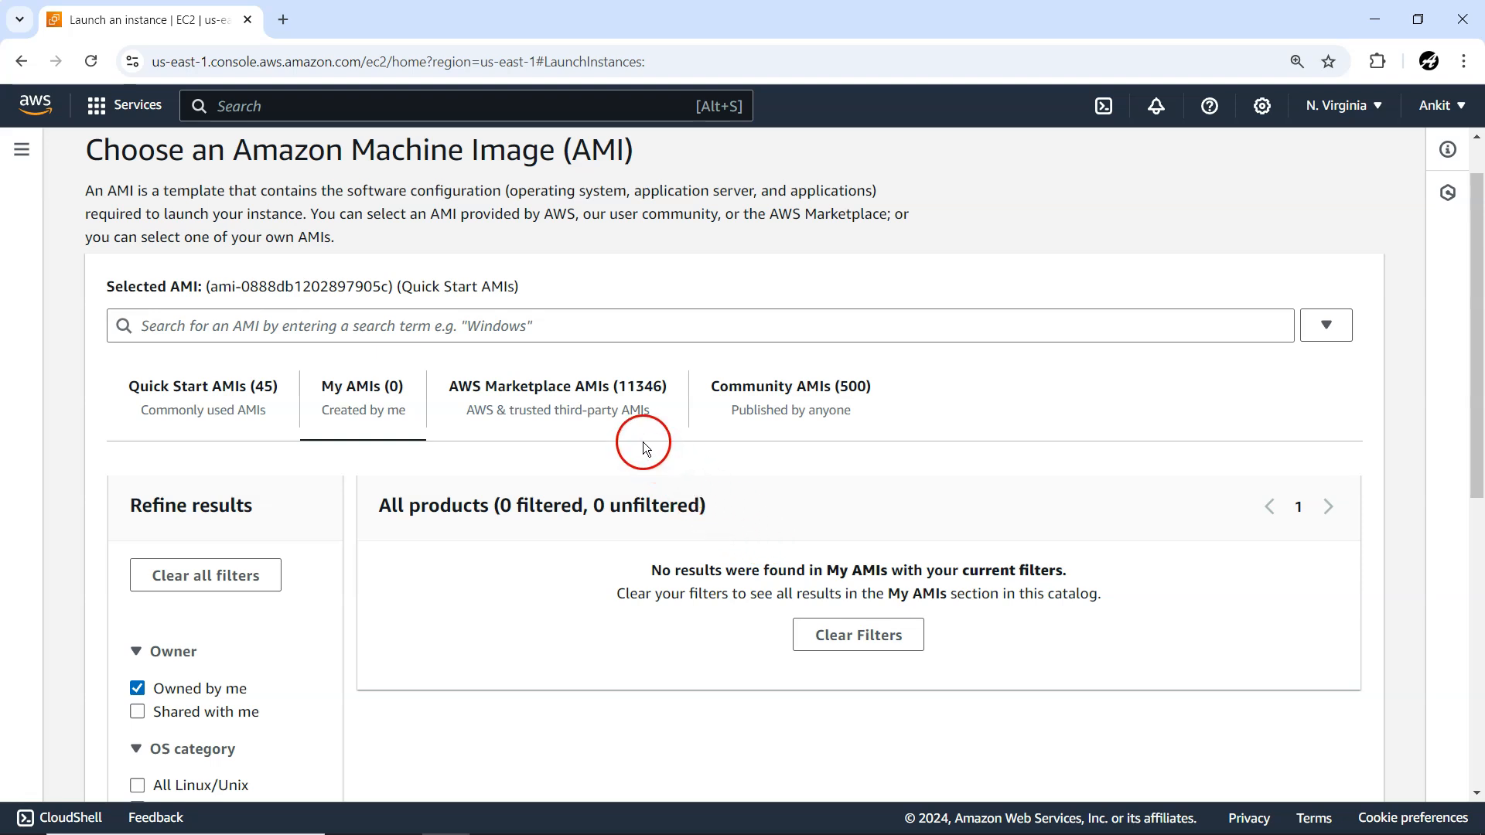
left_click(535, 391)
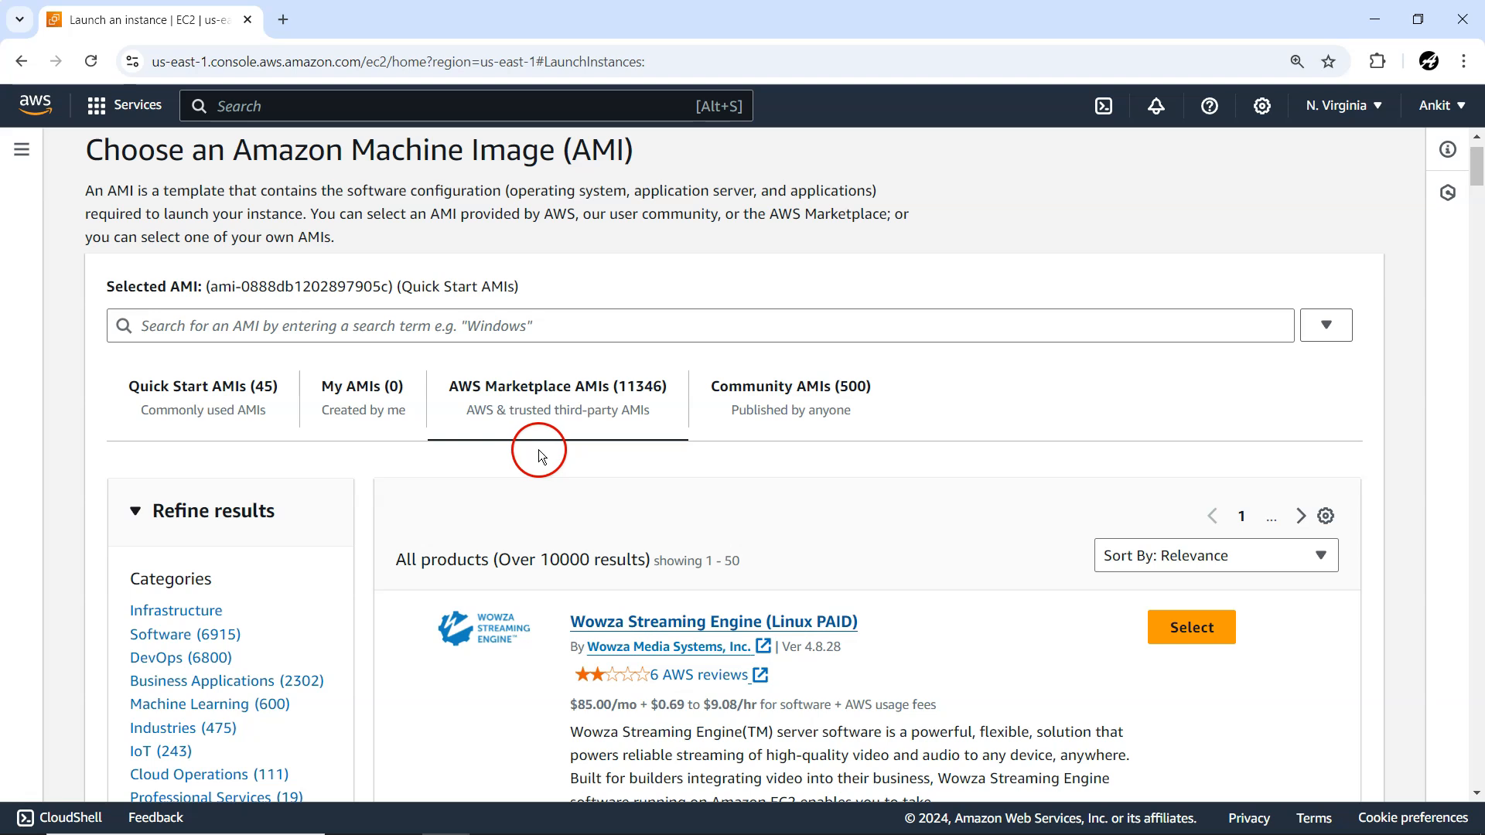
scroll(551, 542, "down", 2)
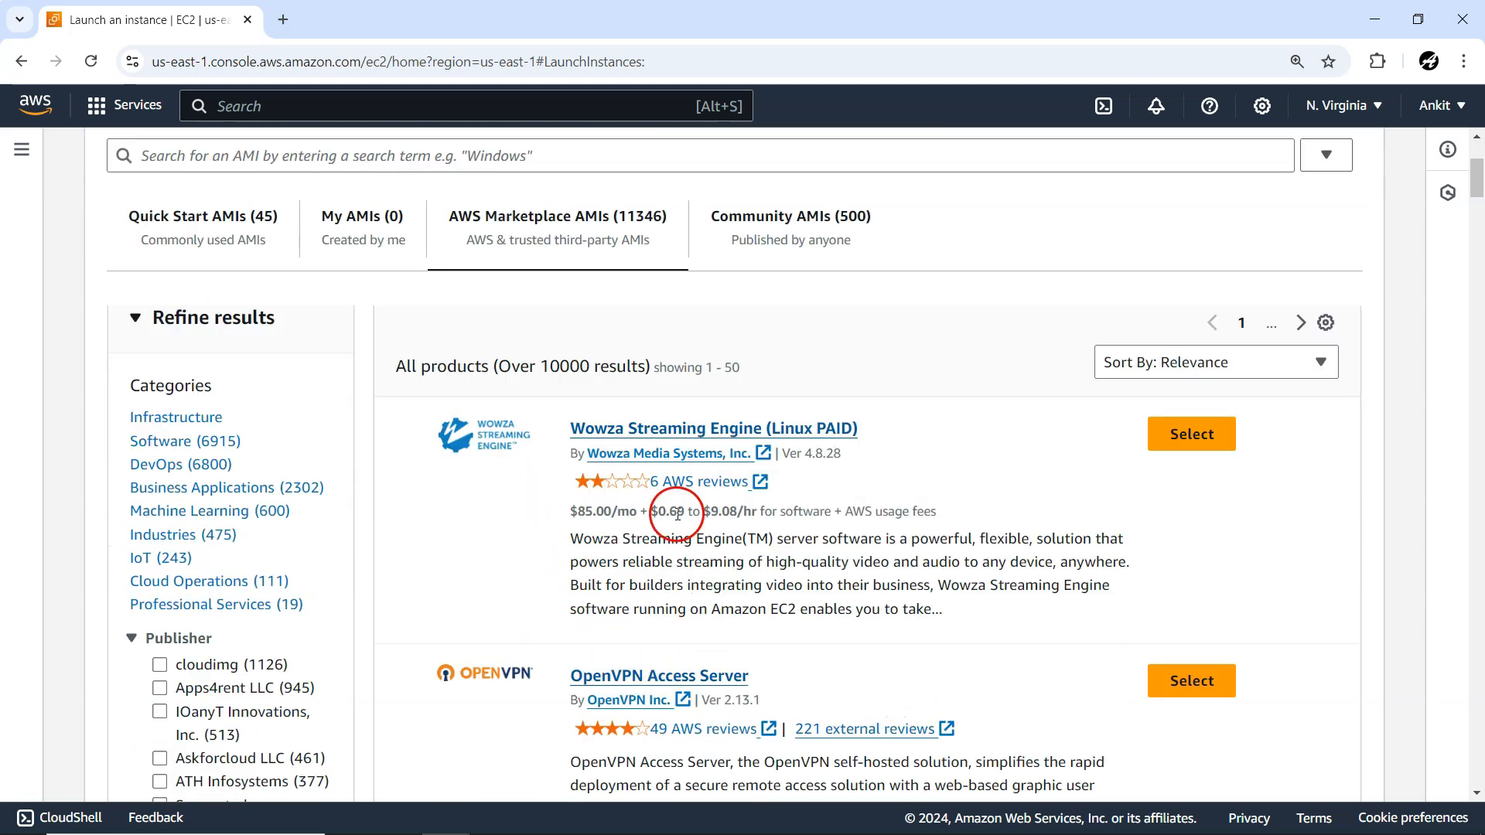
scroll(709, 594, "down", 8)
scroll(766, 601, "up", 10)
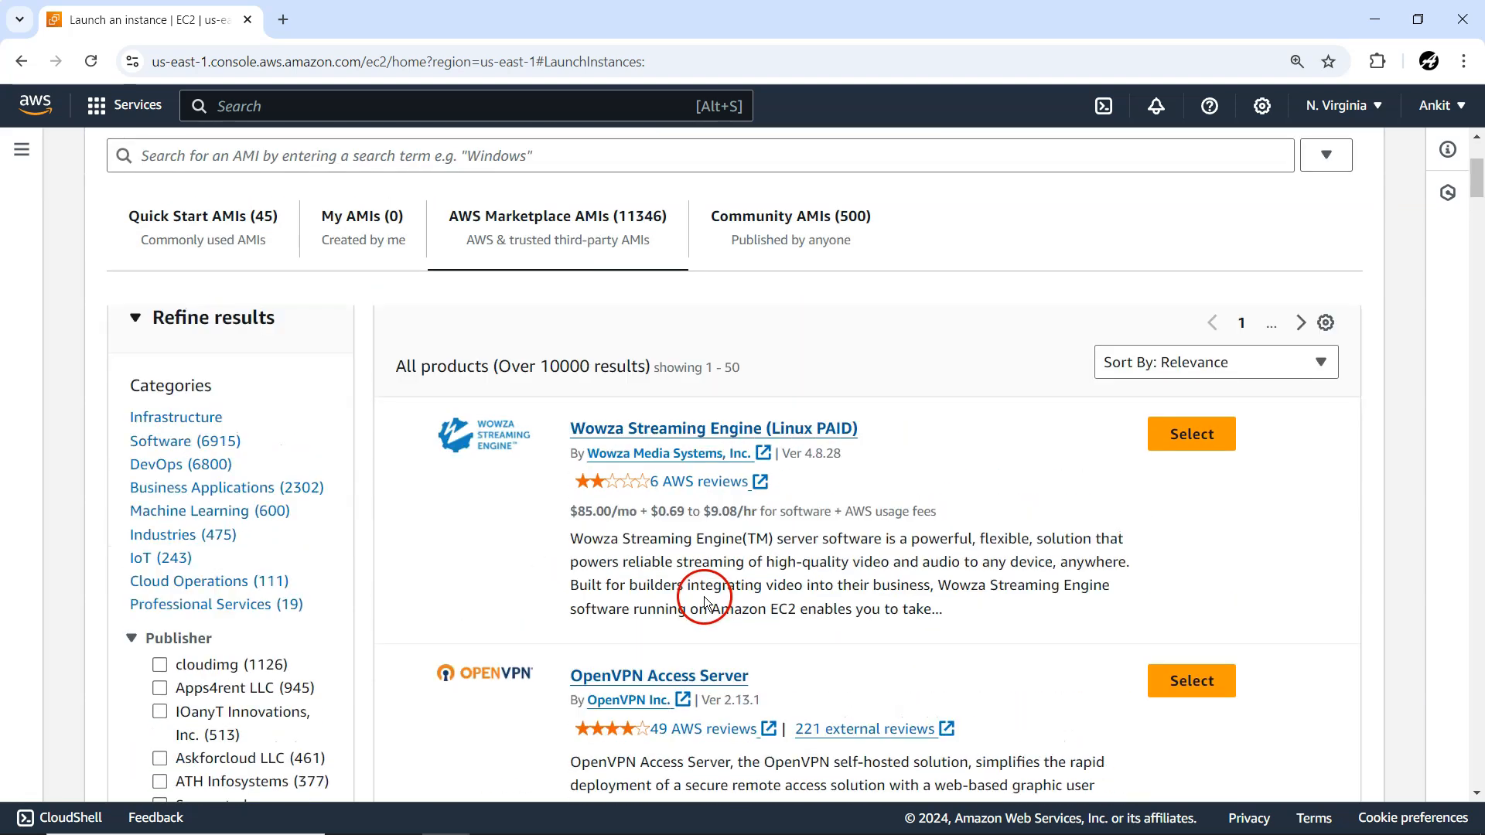
left_click(805, 455)
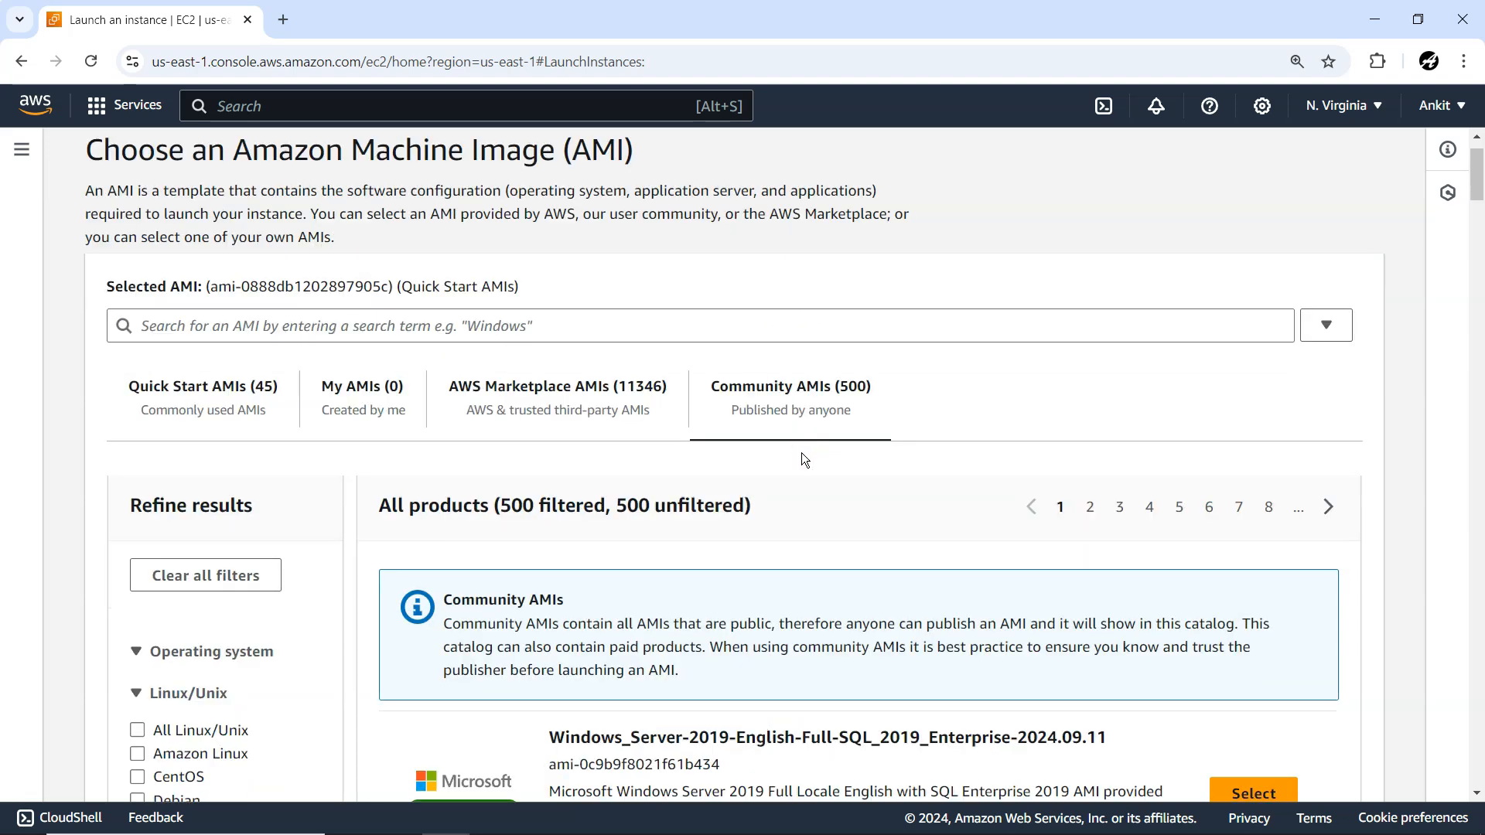
scroll(811, 535, "down", 3)
scroll(813, 536, "up", 3)
- Choose the Amazon Linux 2 AMI (HVM) - Kernel 5.10, SSD Volume Type, 64-bit (x86), from the Quick Start AMIs
left_click(197, 406)
scroll(866, 547, "down", 2)
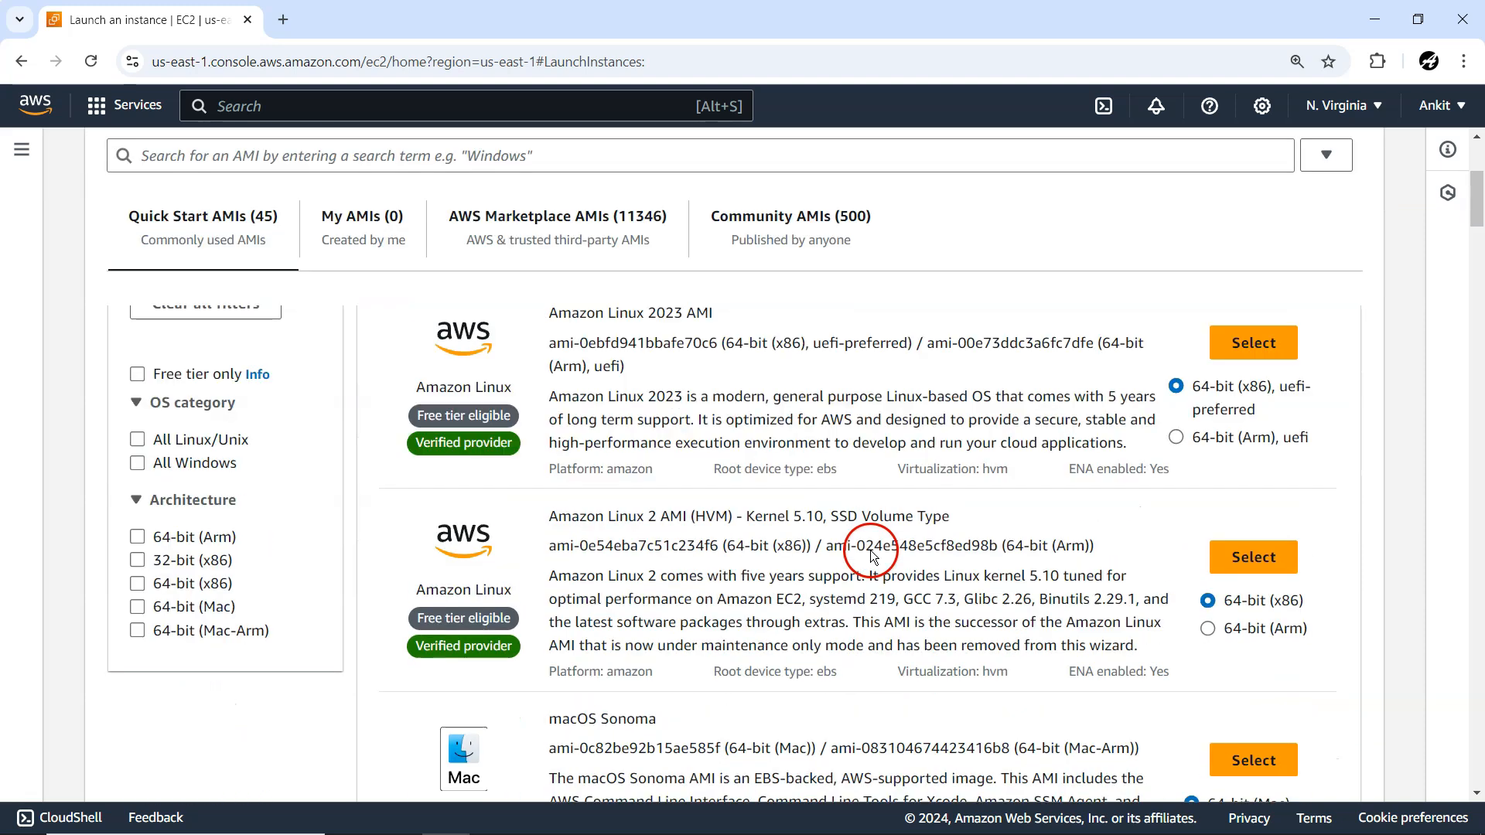
scroll(851, 557, "up", 1)
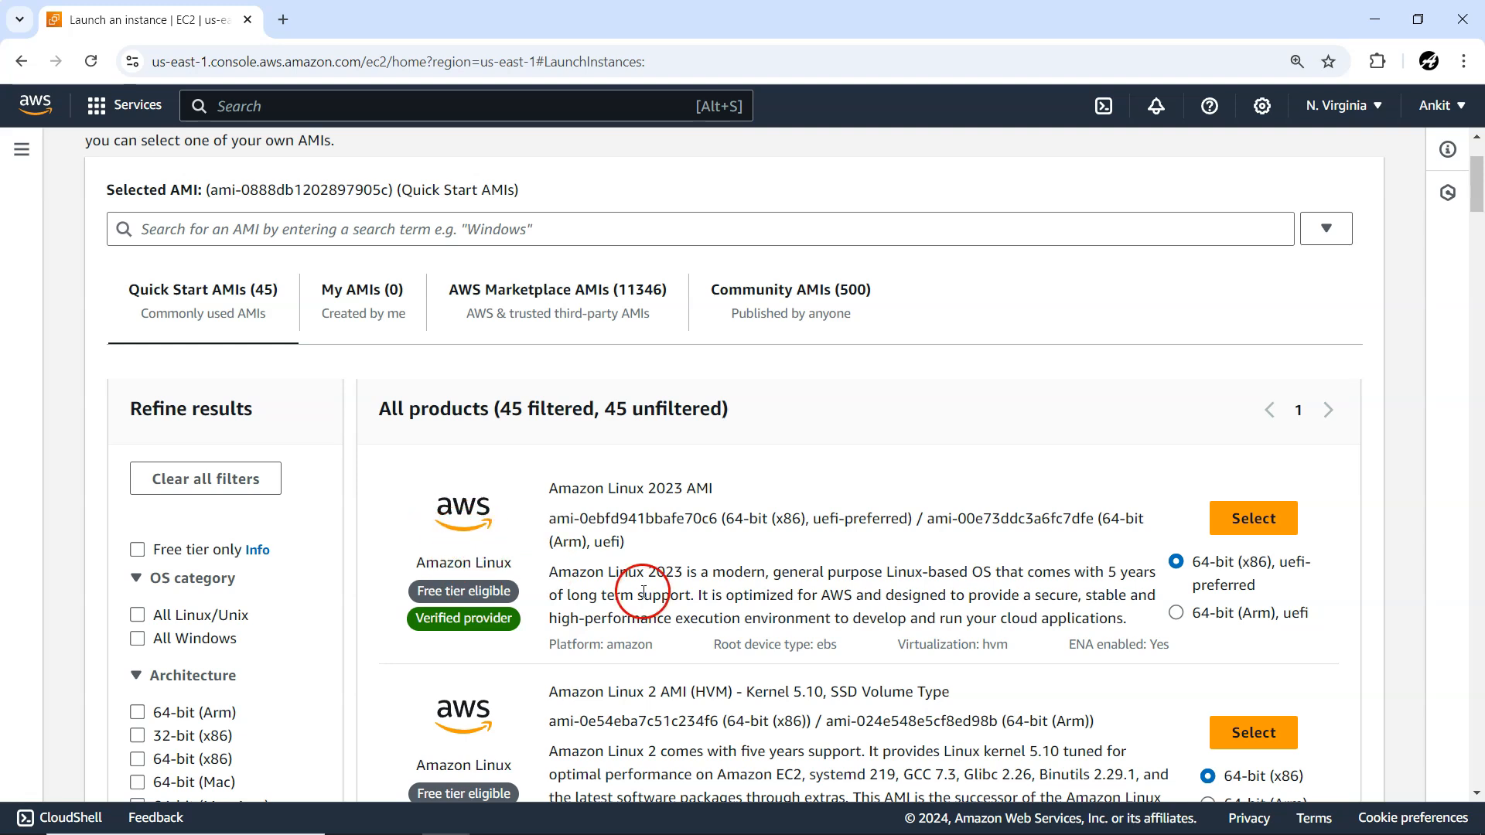
scroll(761, 638, "down", 1)
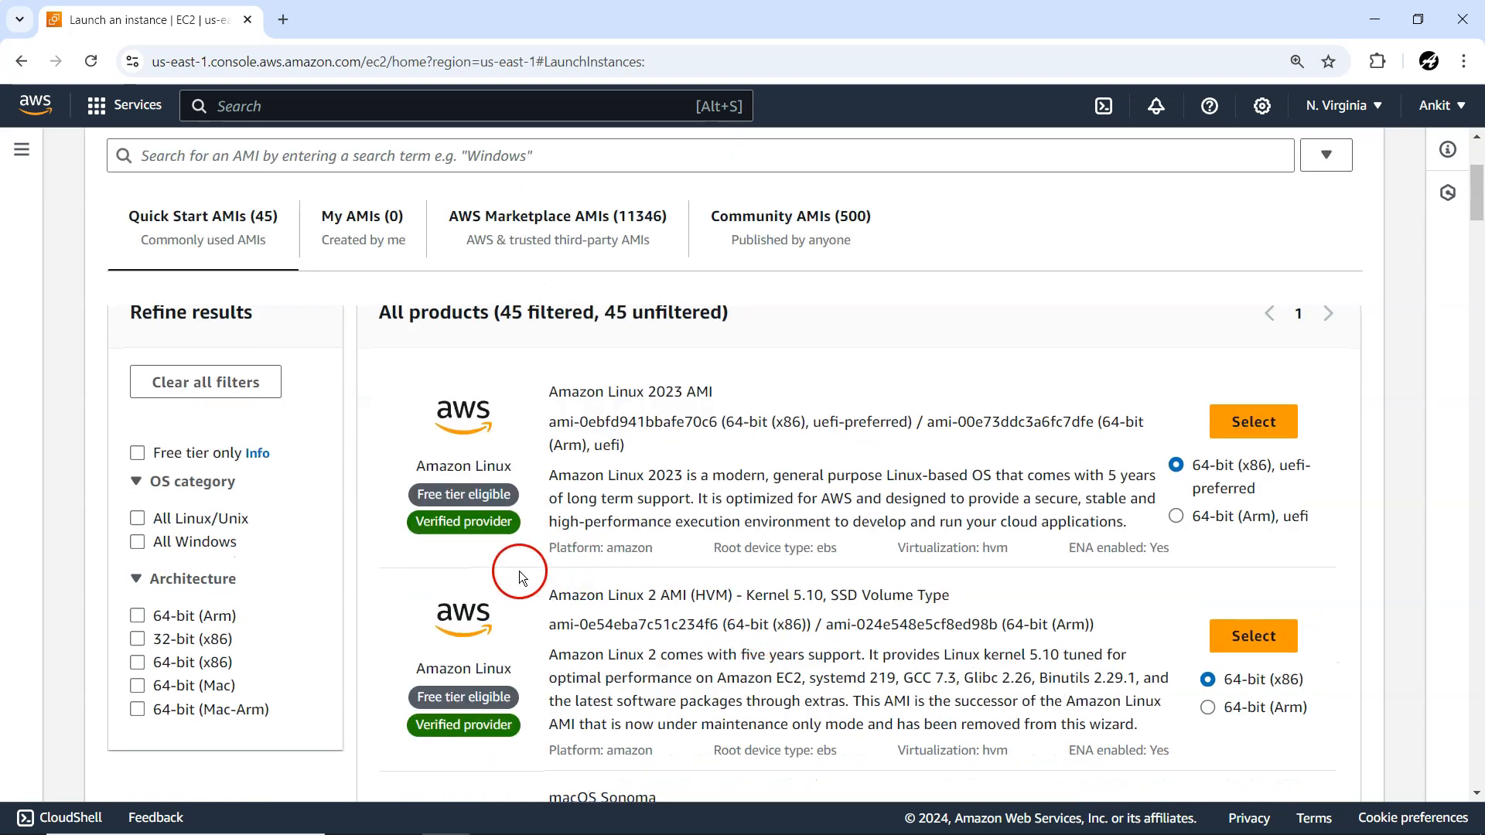
scroll(730, 603, "down", 3)
scroll(730, 604, "up", 3)
left_click_drag(558, 595, 668, 594)
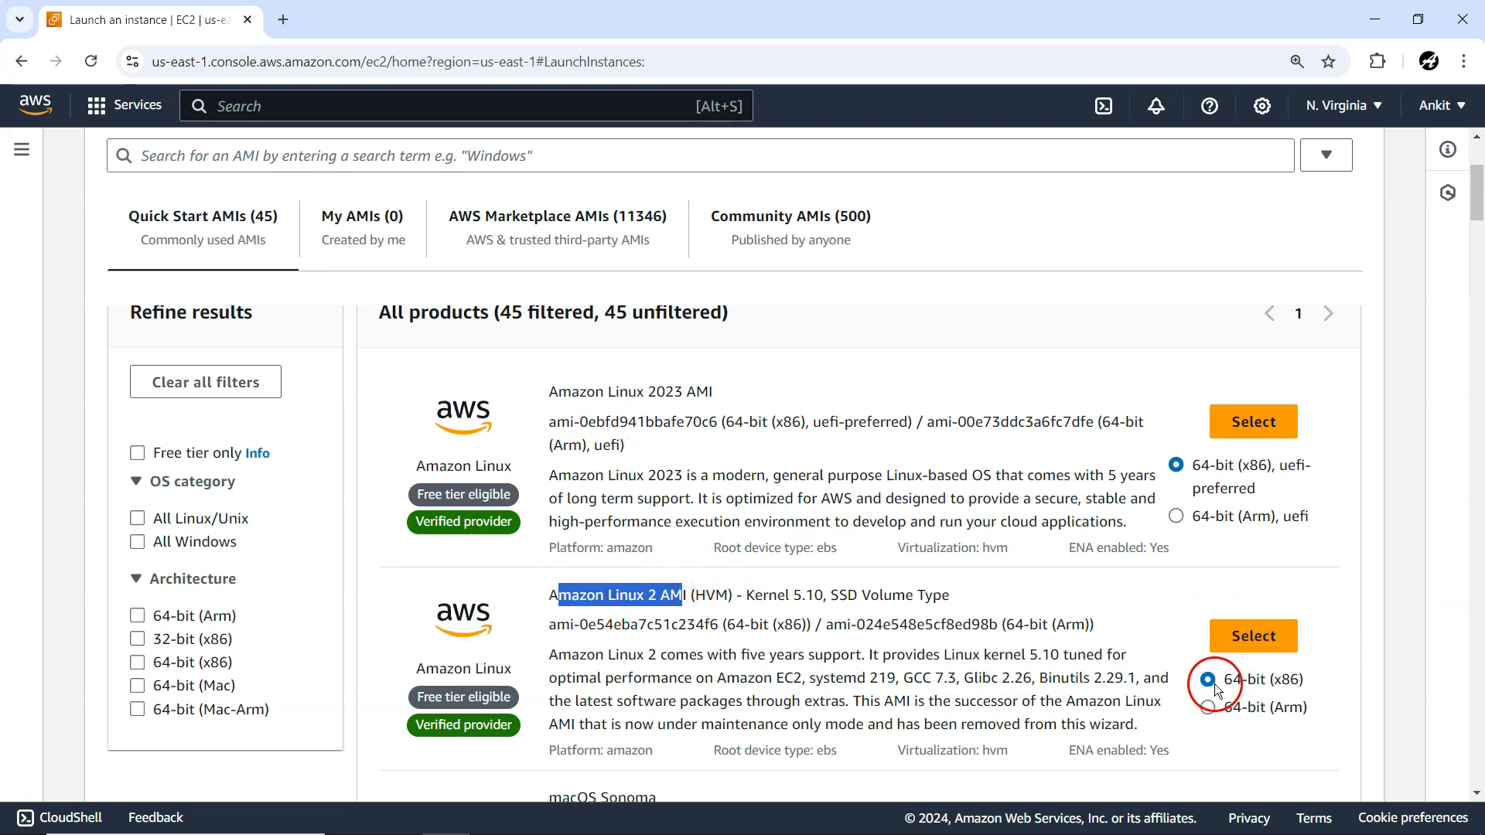
left_click(1256, 640)
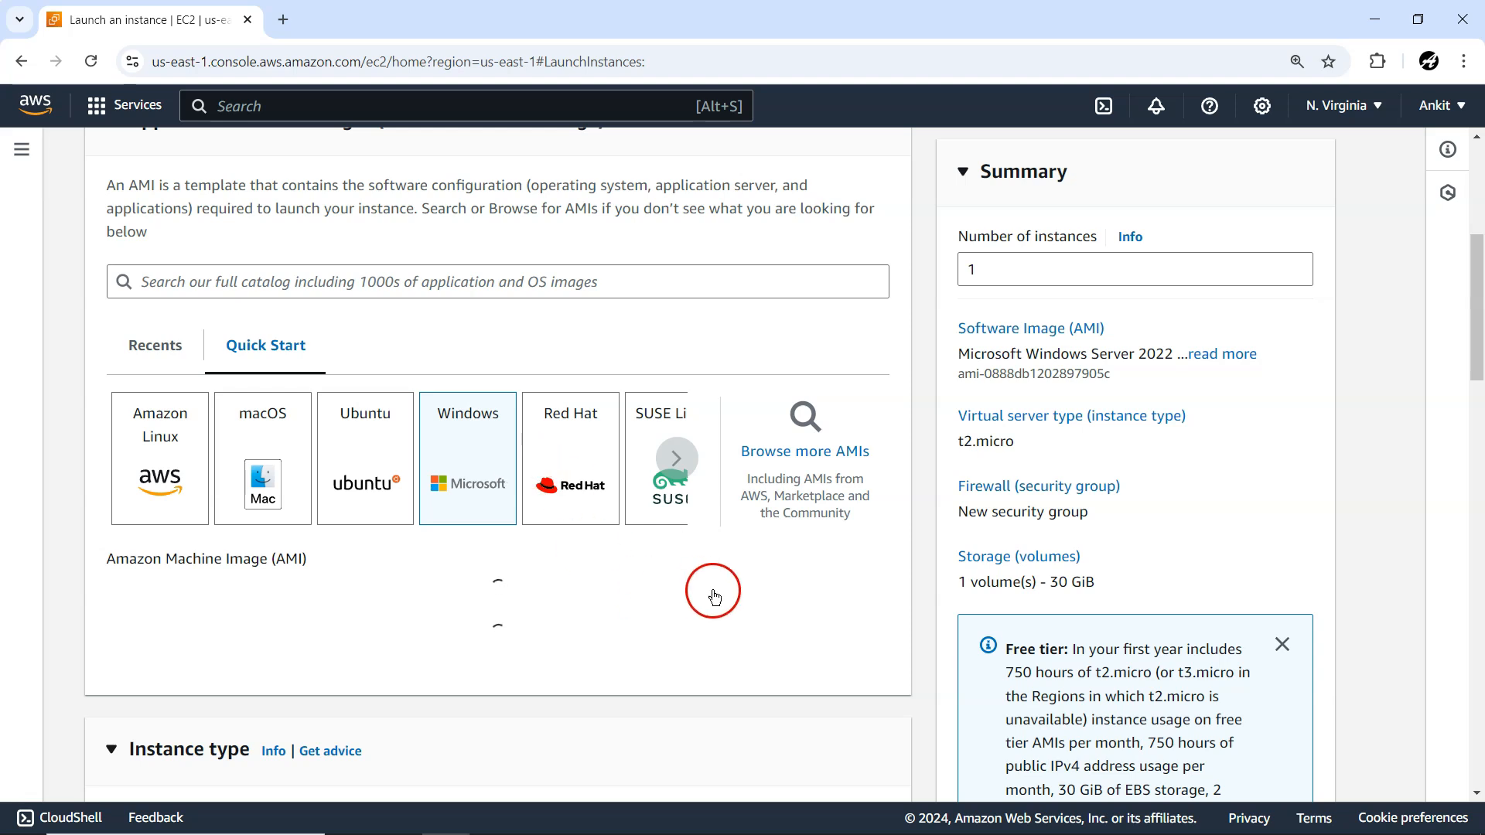
- Review the chosen image's details and the list of available instance types
scroll(478, 539, "down", 5)
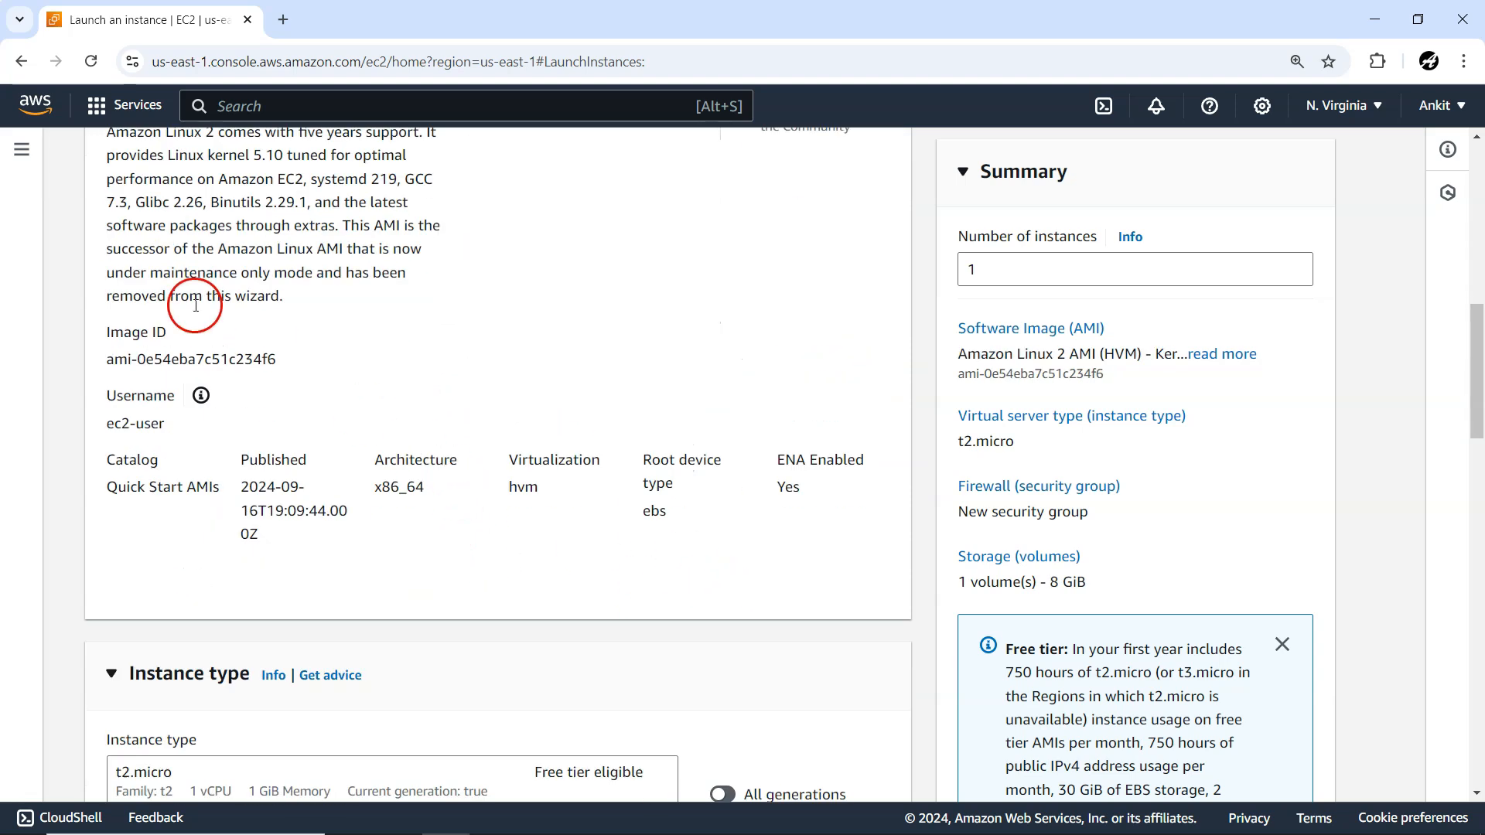
scroll(624, 465, "down", 4)
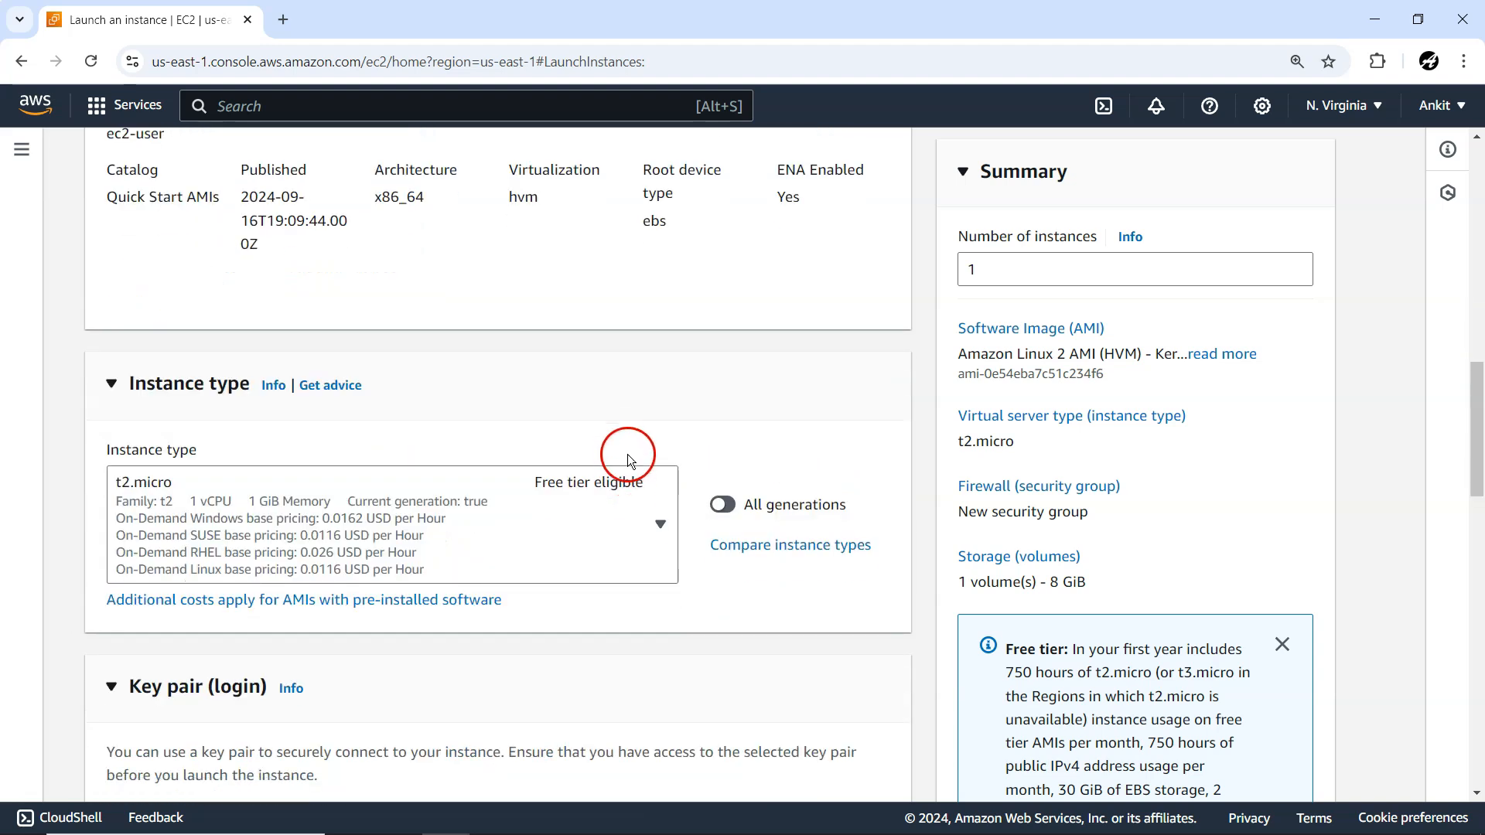
scroll(627, 456, "down", 1)
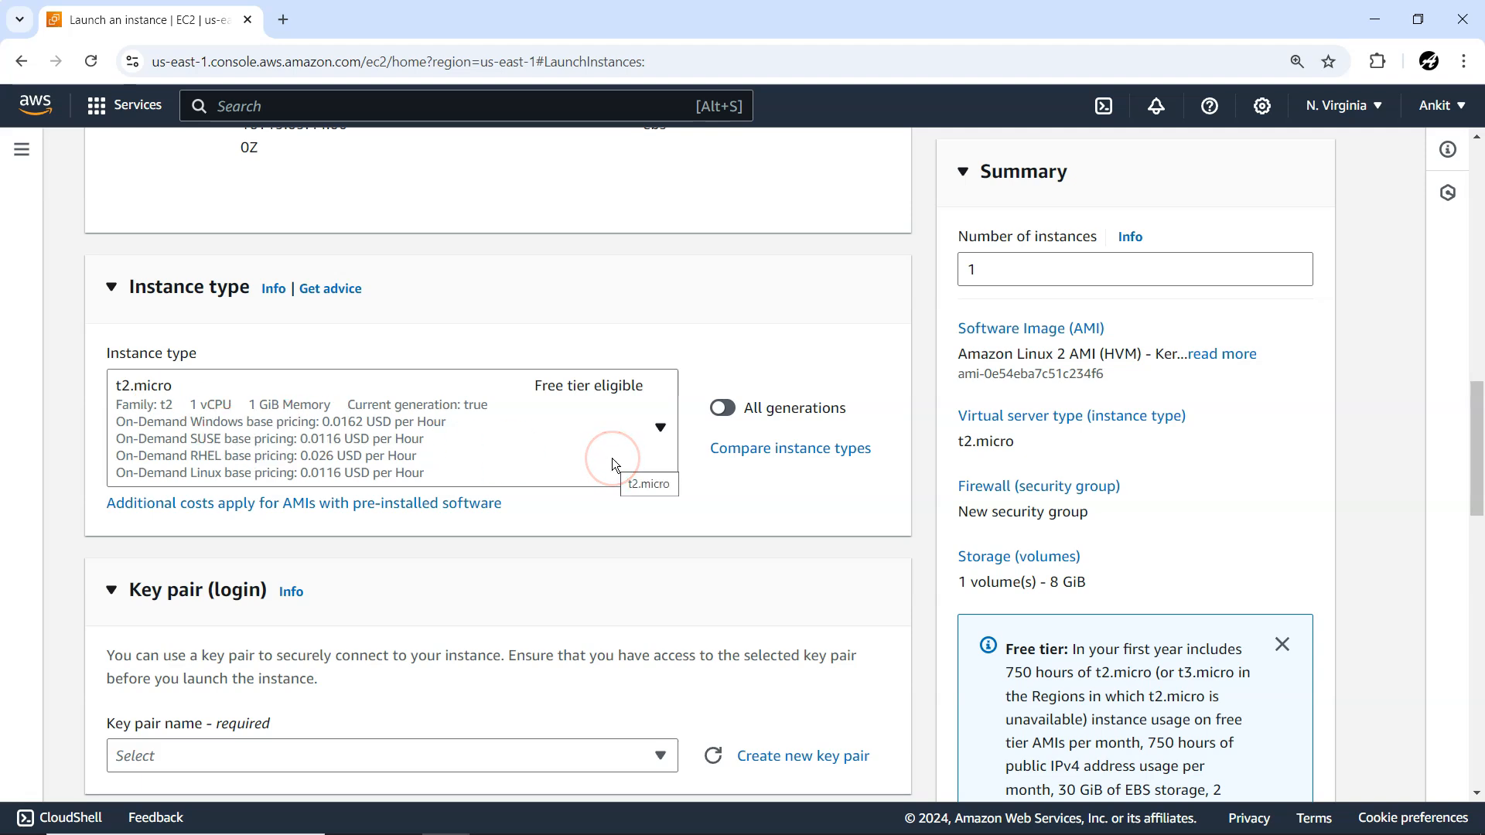
left_click(526, 427)
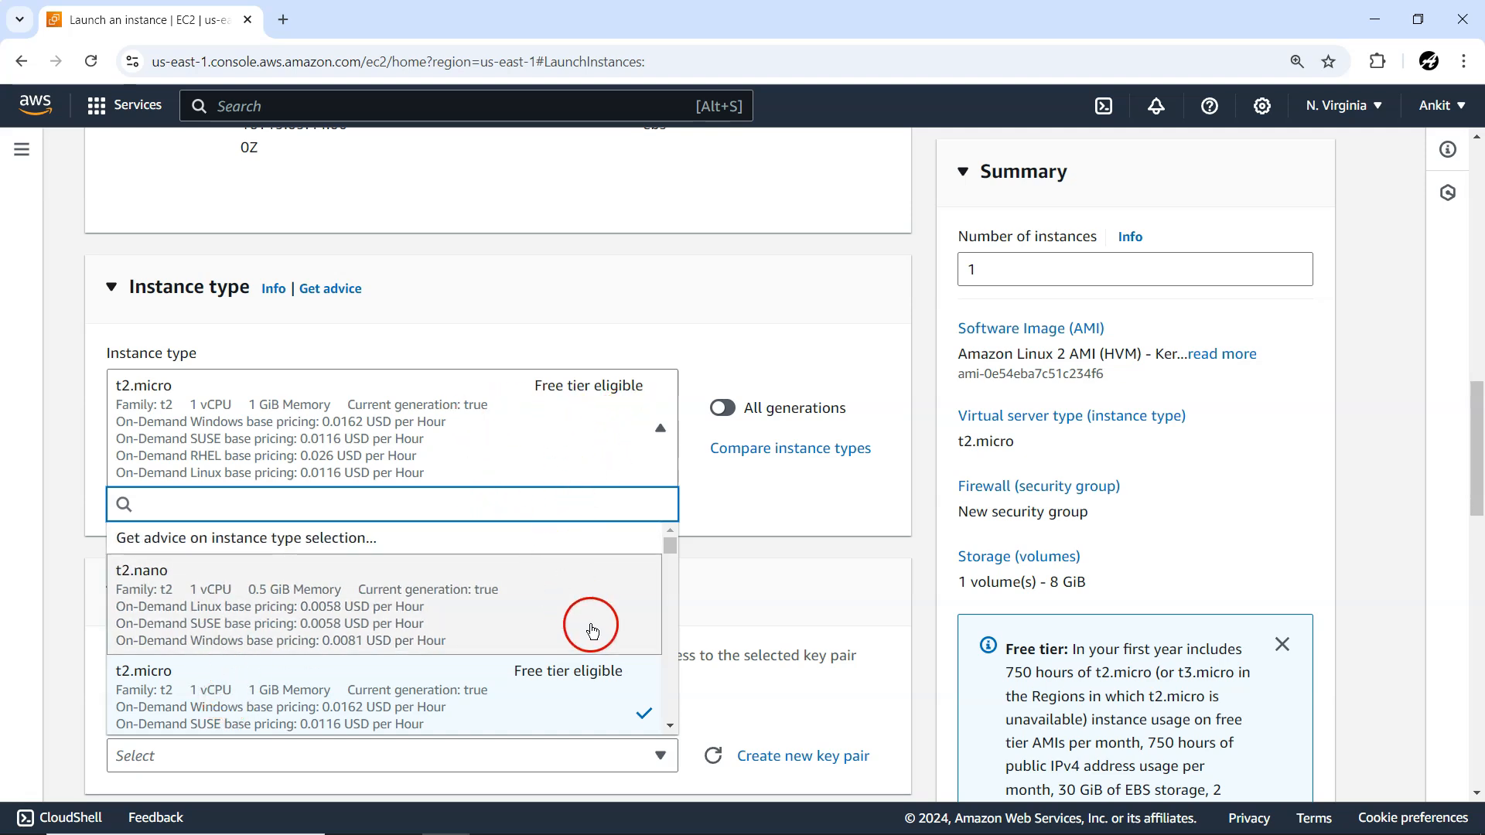
left_click(769, 547)
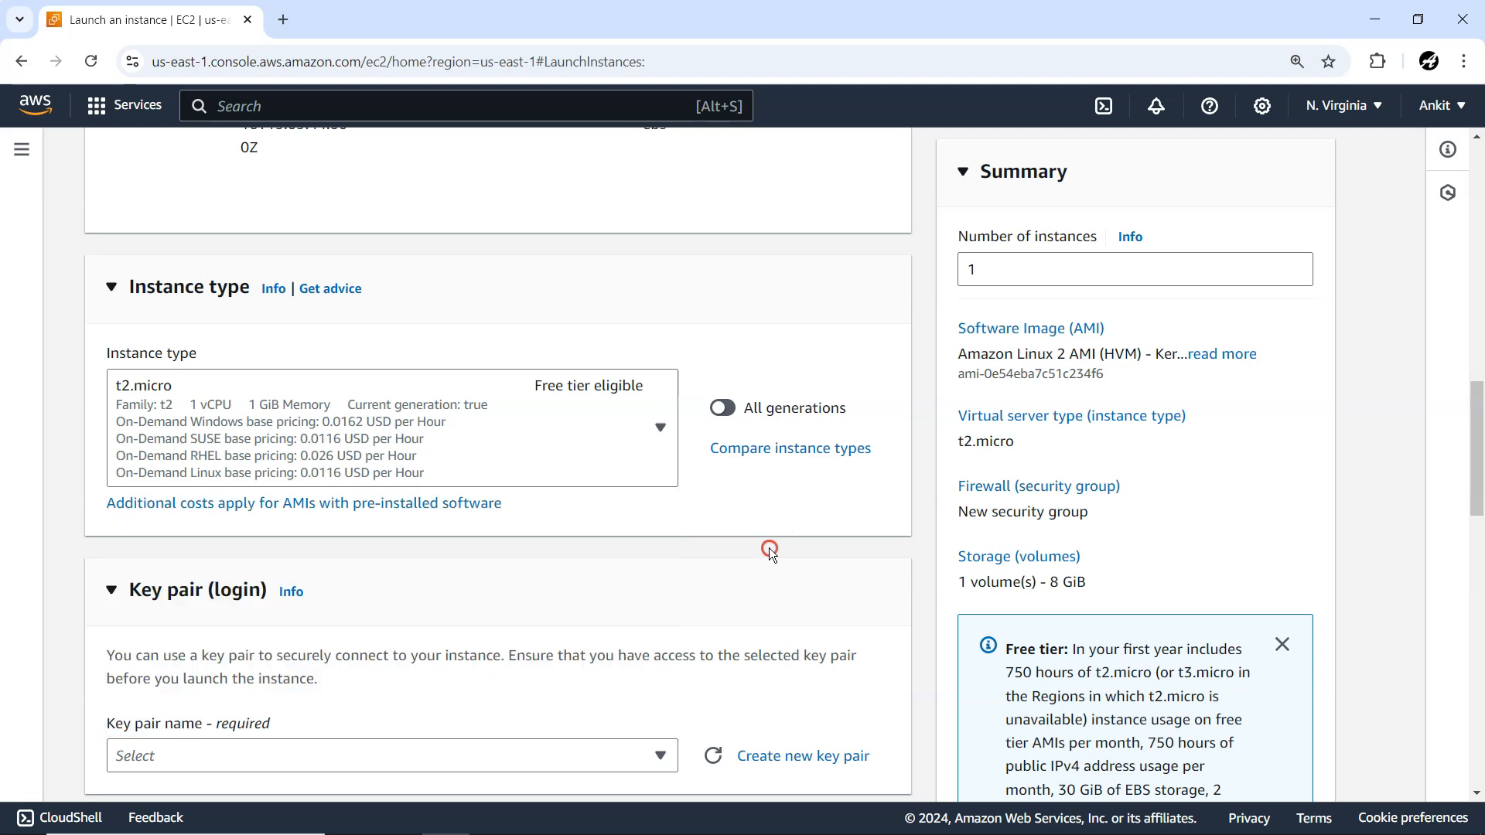
- Compare the available instance types and select t2.micro for the instance
left_click(772, 451)
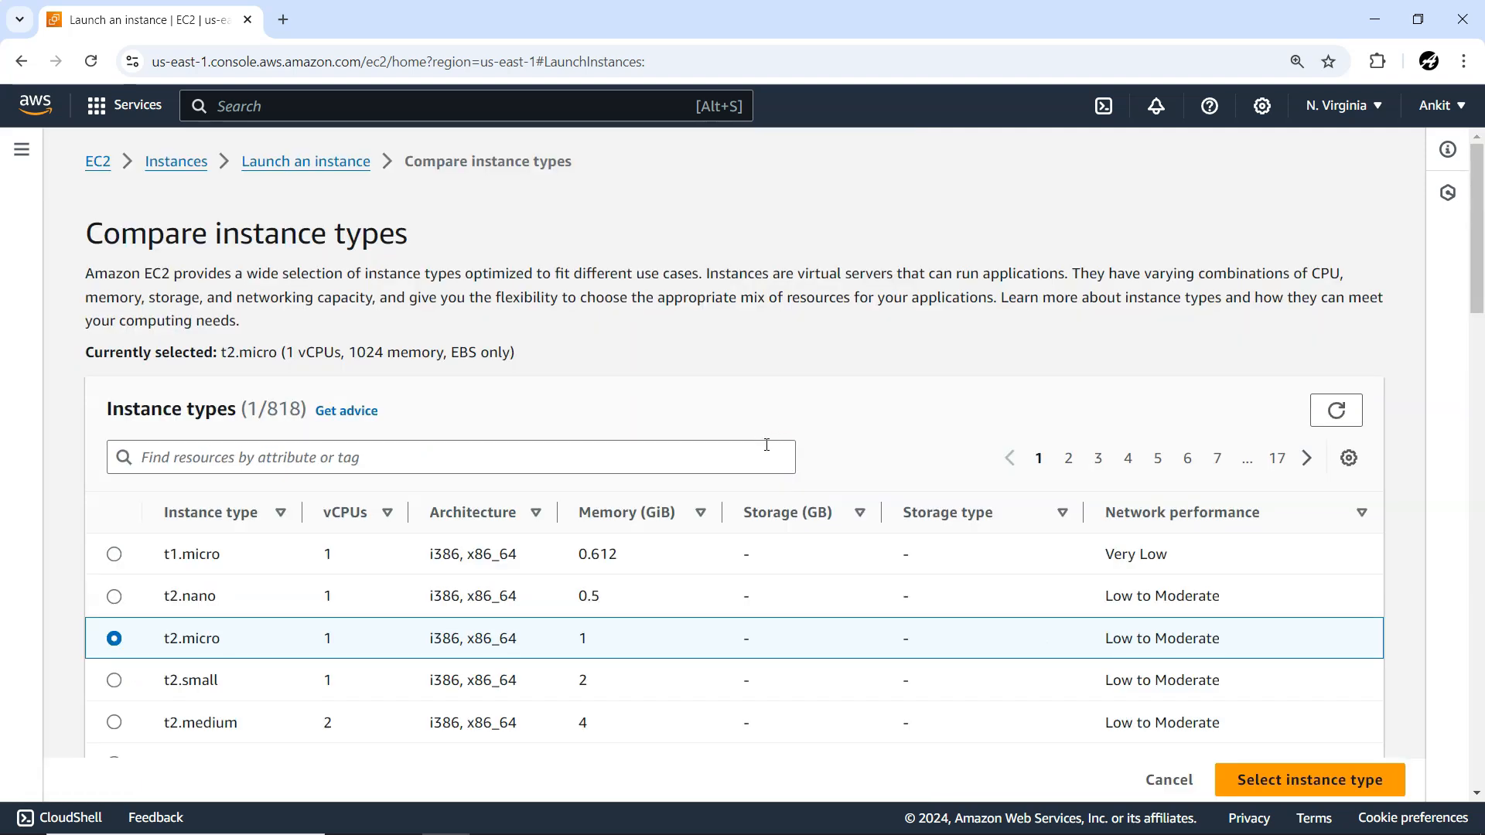
scroll(597, 550, "down", 8)
scroll(629, 542, "up", 5)
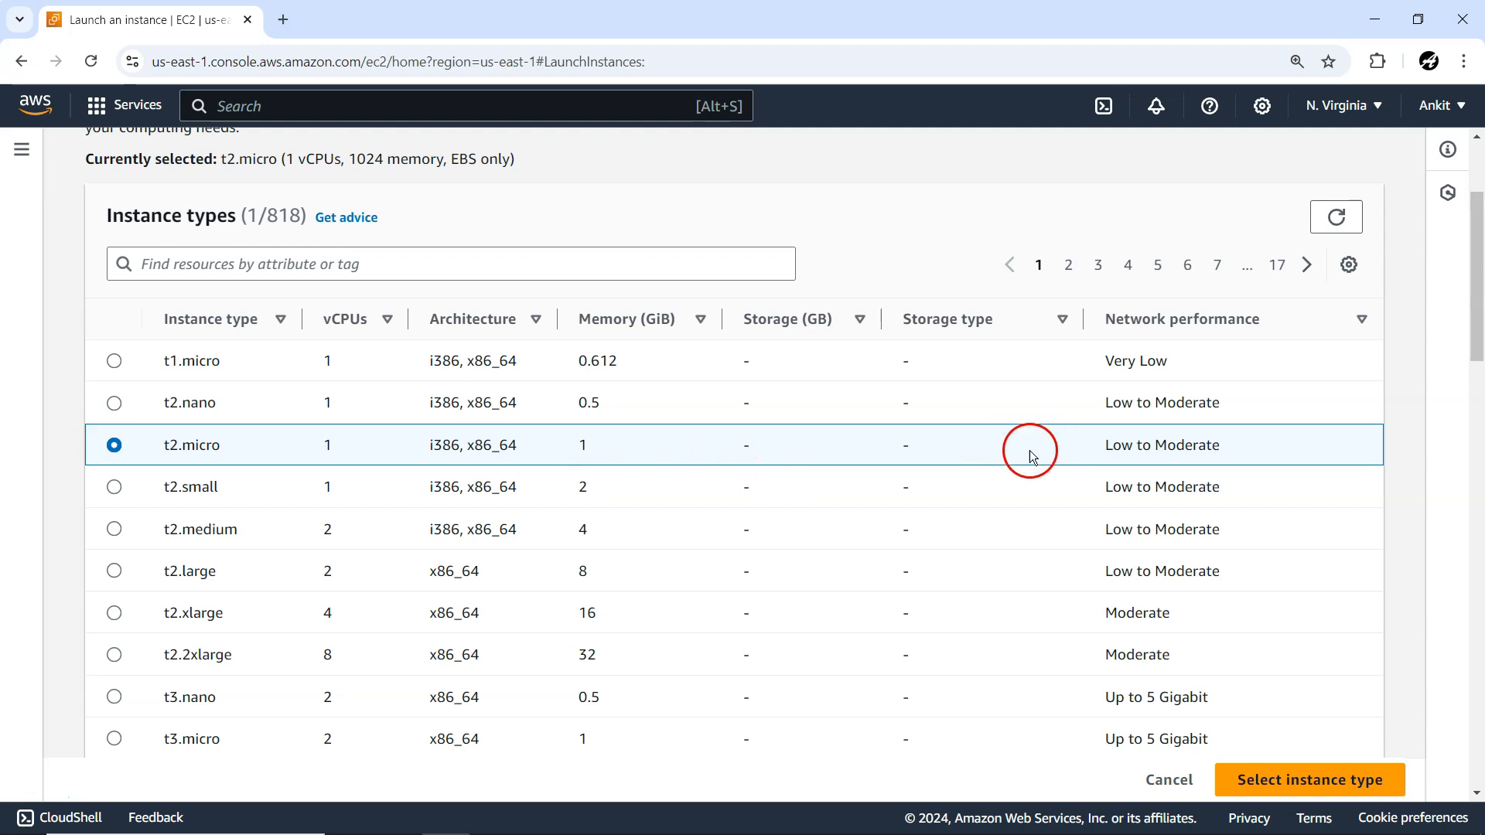
scroll(722, 488, "down", 3)
scroll(731, 494, "up", 3)
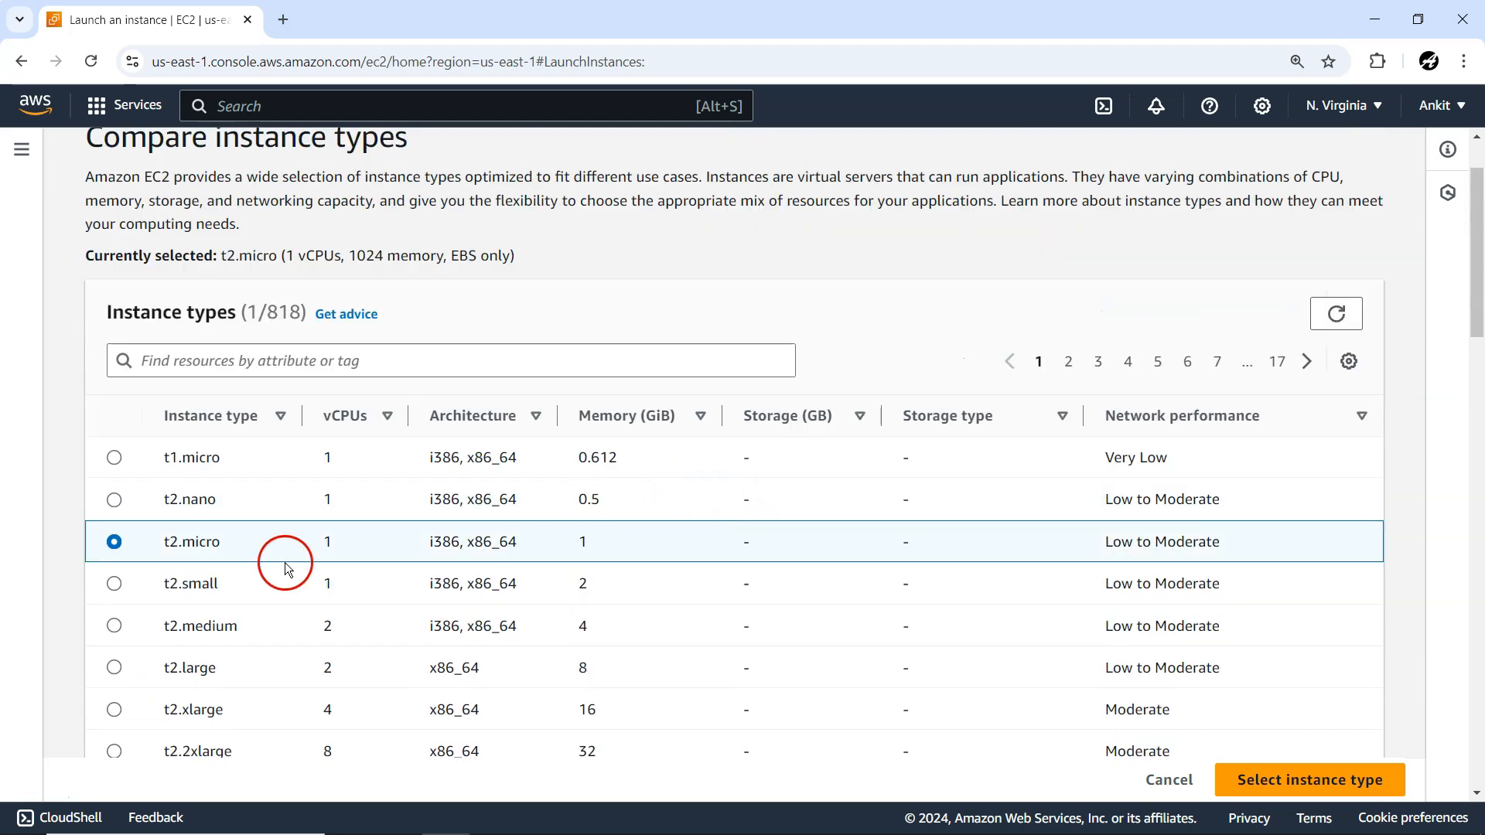
left_click(1322, 787)
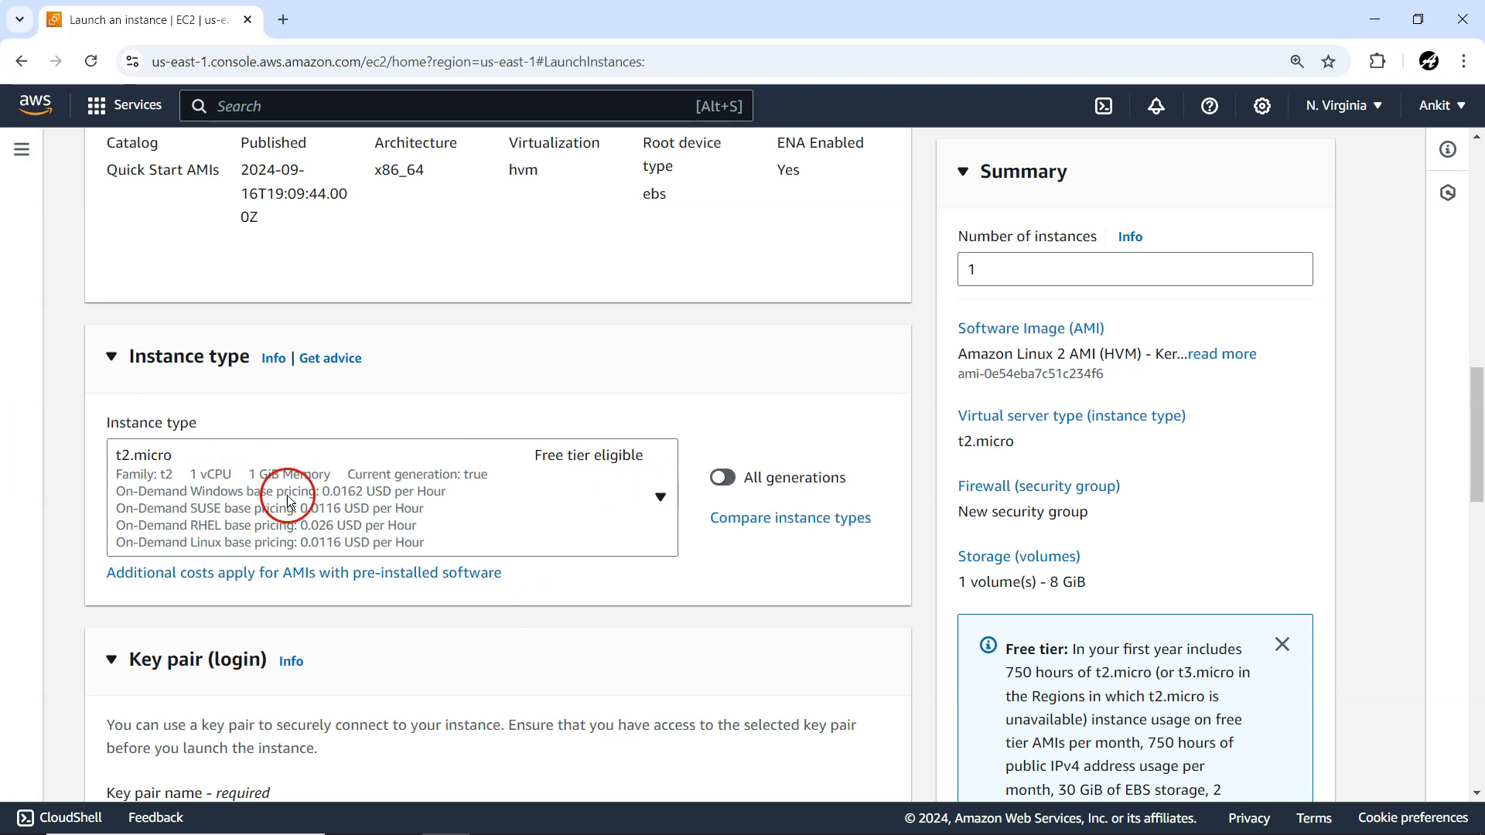
left_click(337, 502)
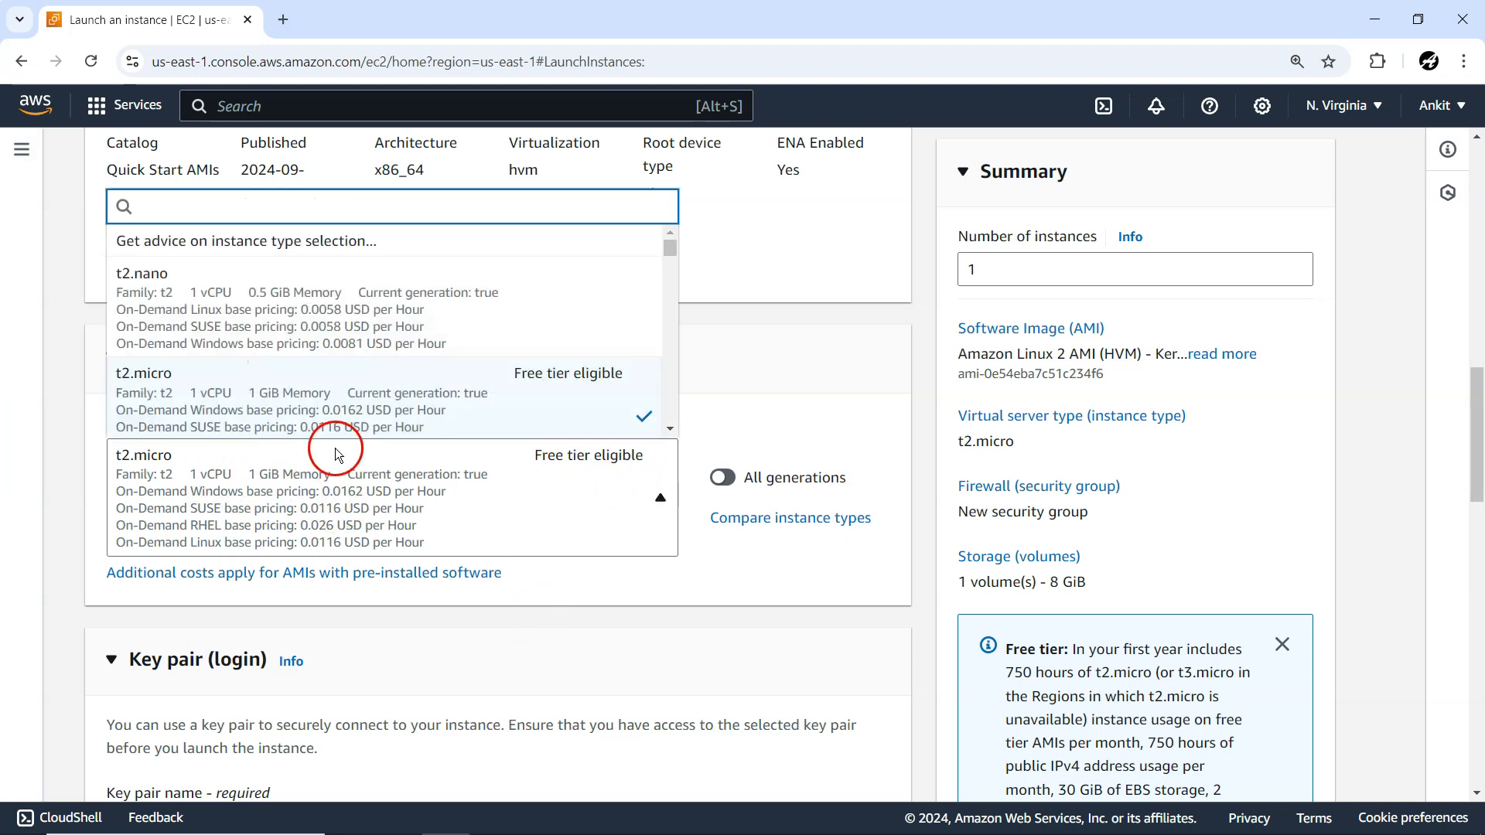
left_click(389, 405)
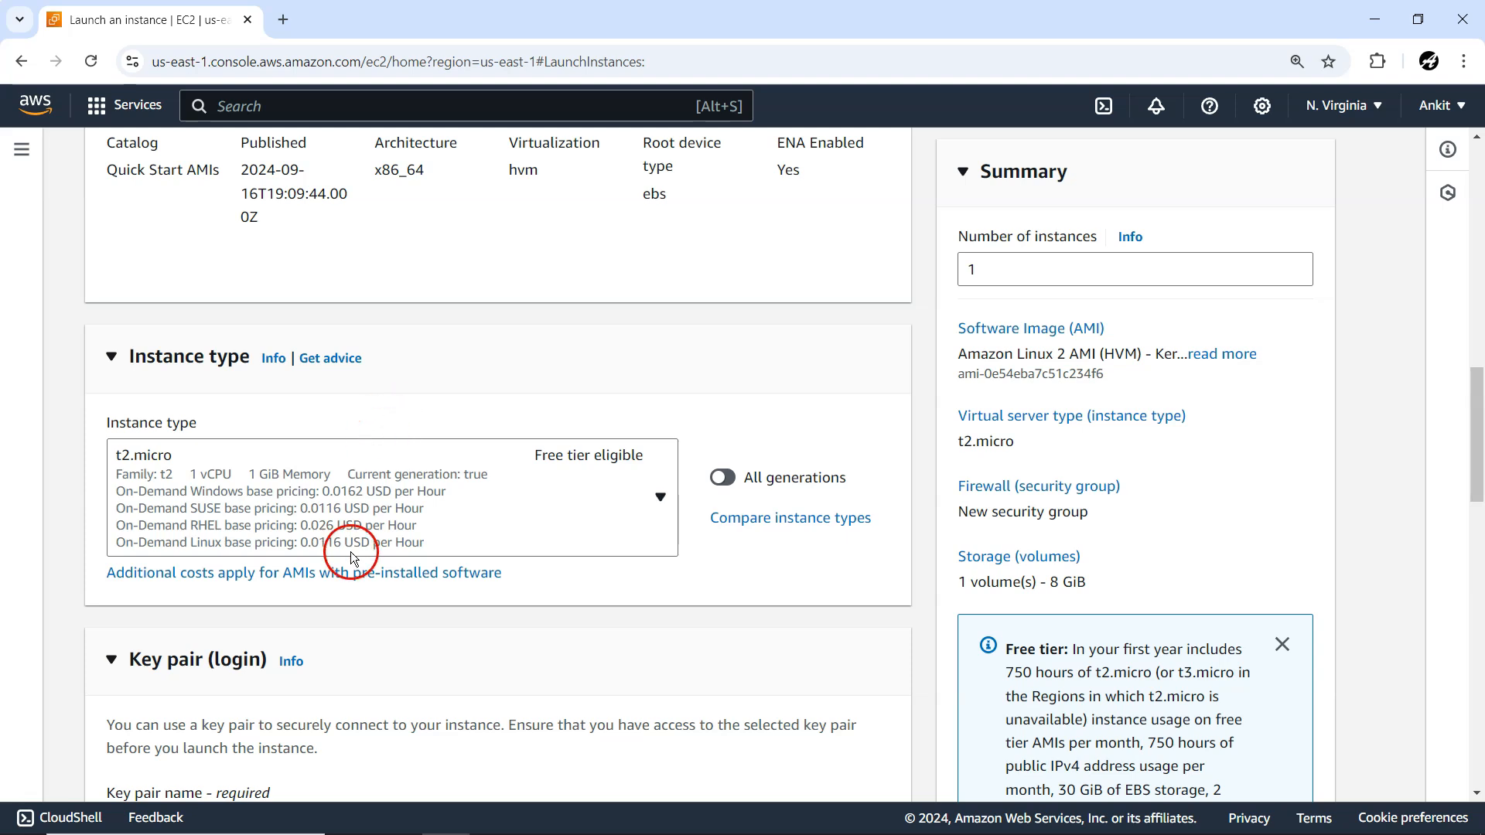
- Create a new RSA key pair named mykeypairlinux in .pem format for logging in to the instance
scroll(358, 541, "down", 5)
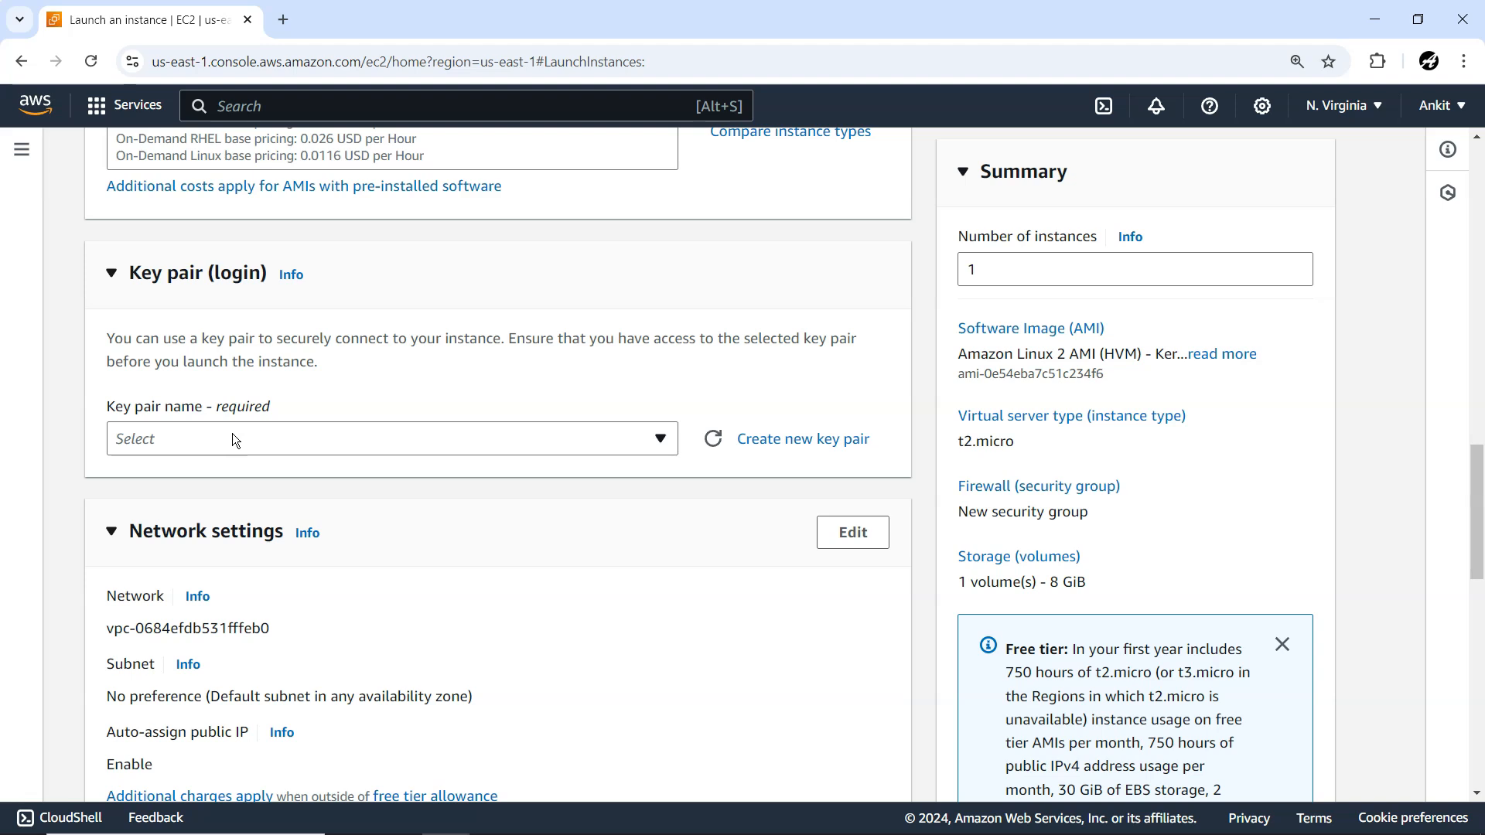
left_click(235, 441)
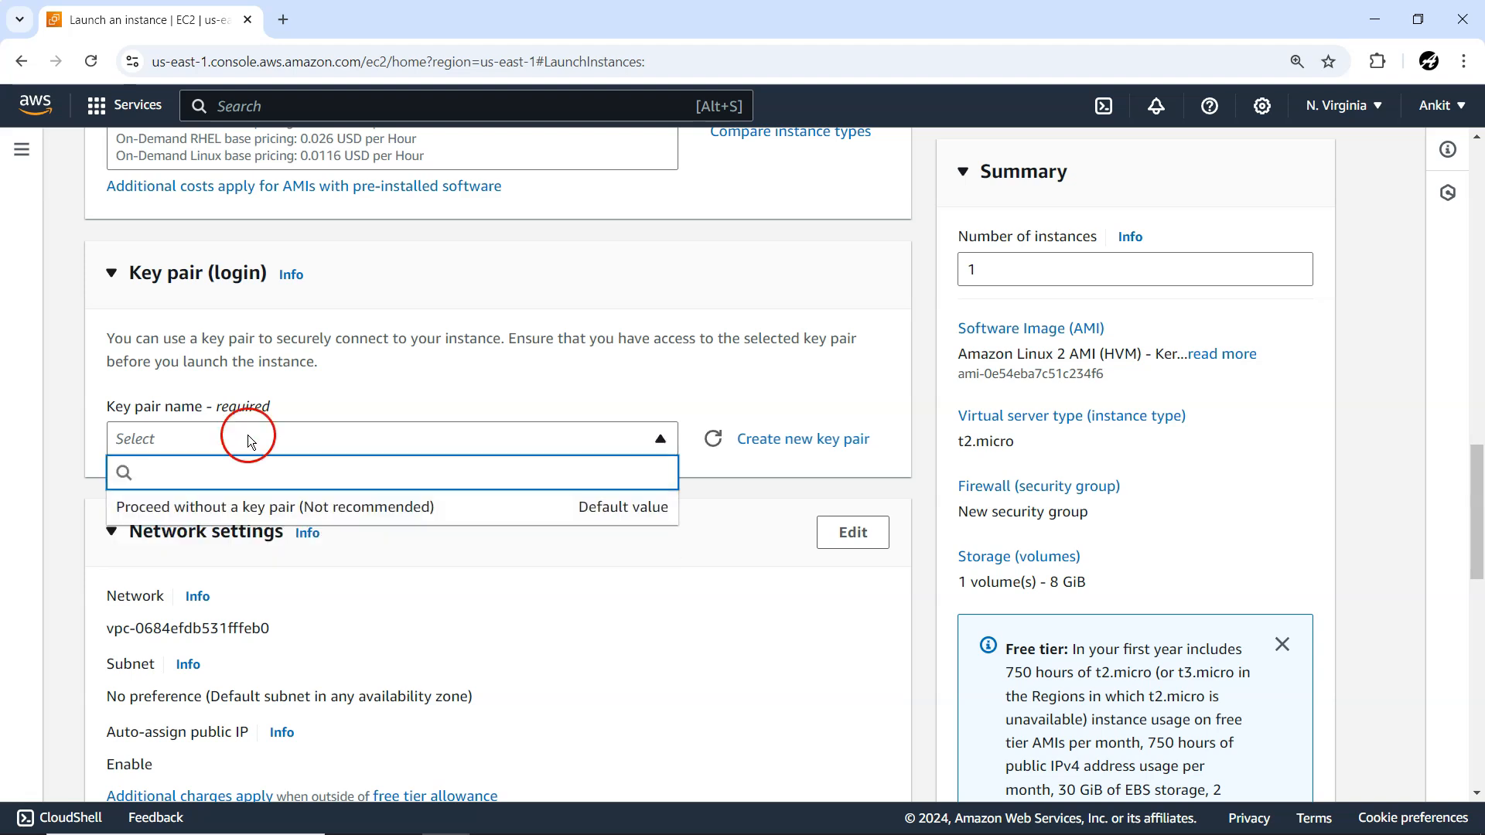
left_click(660, 557)
left_click(801, 441)
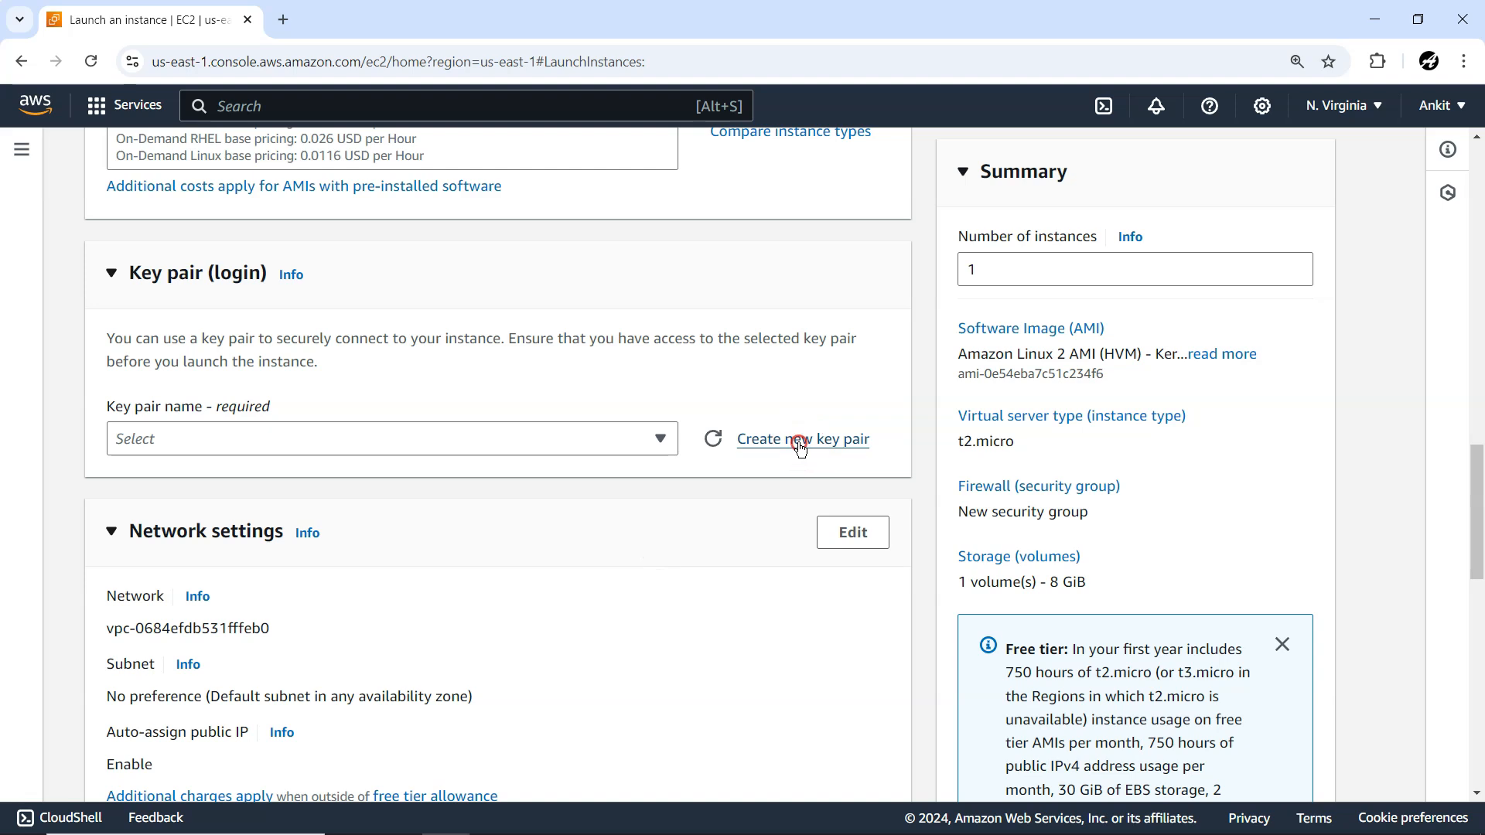
left_click(528, 289)
type("mykeypairlinux")
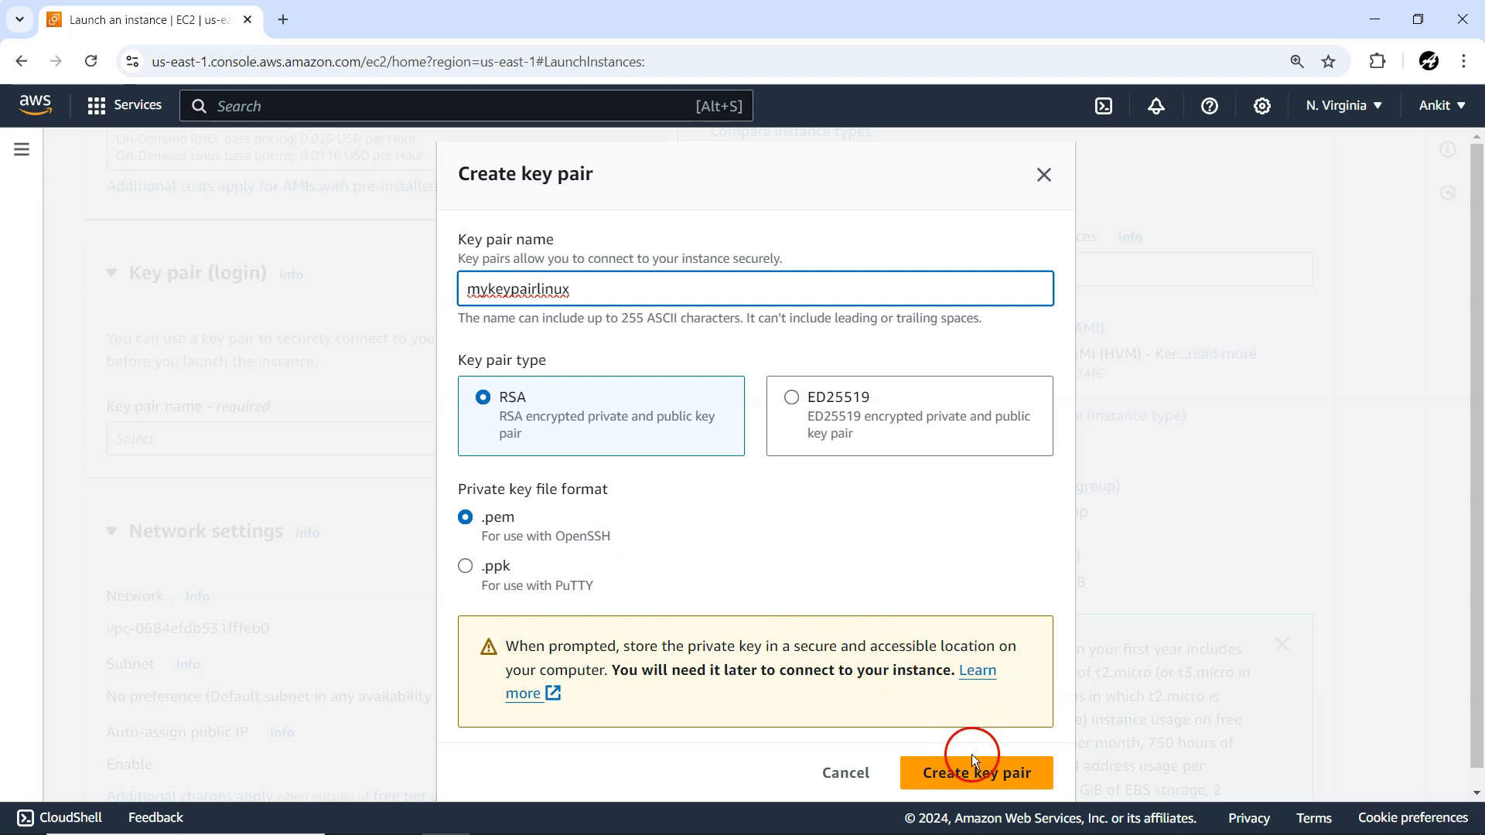
left_click(967, 780)
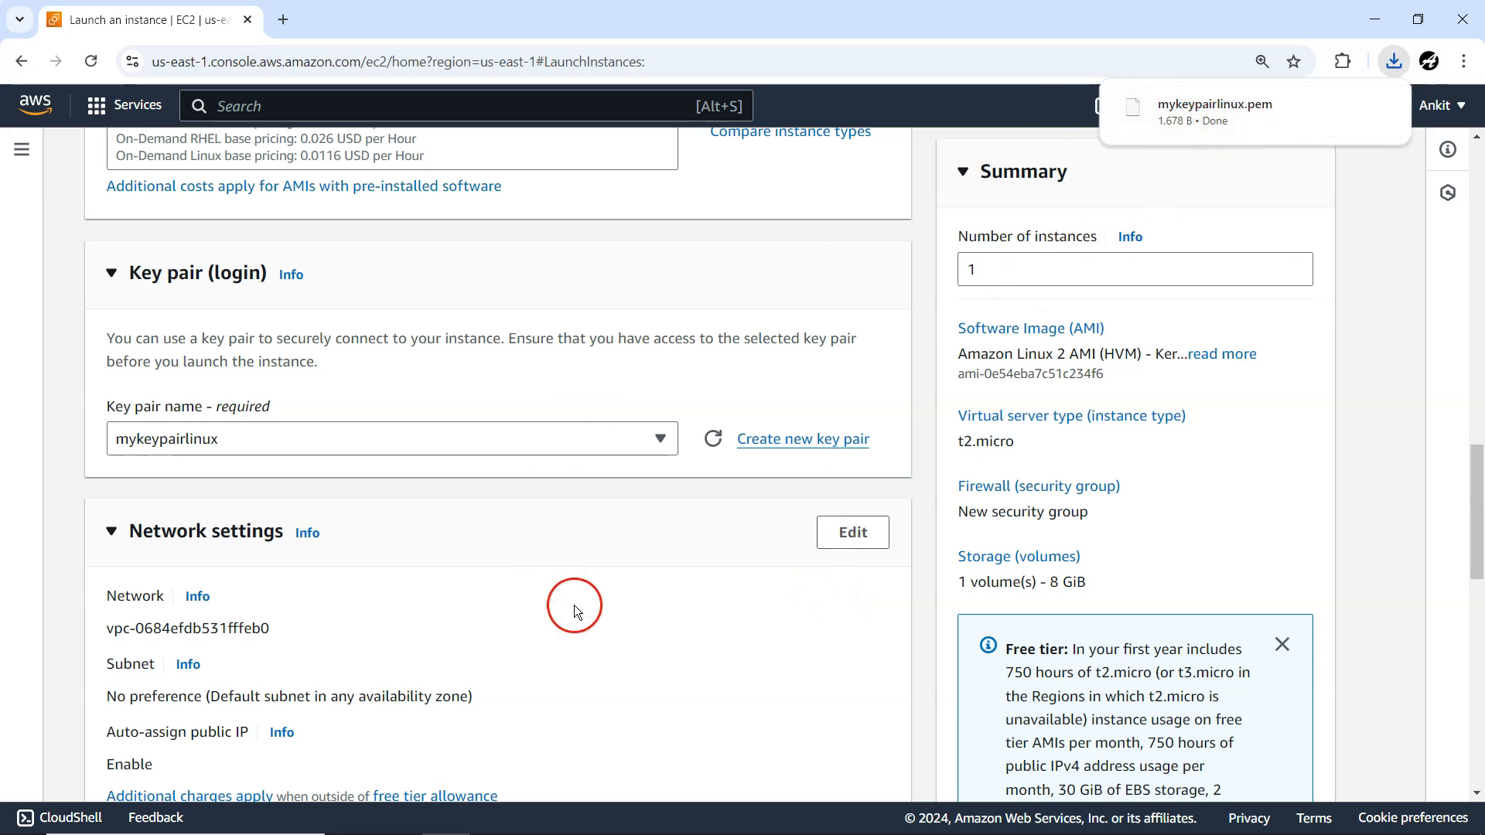
- Review the network settings and the firewall rules for the new security group
scroll(575, 605, "down", 1)
scroll(508, 487, "down", 1)
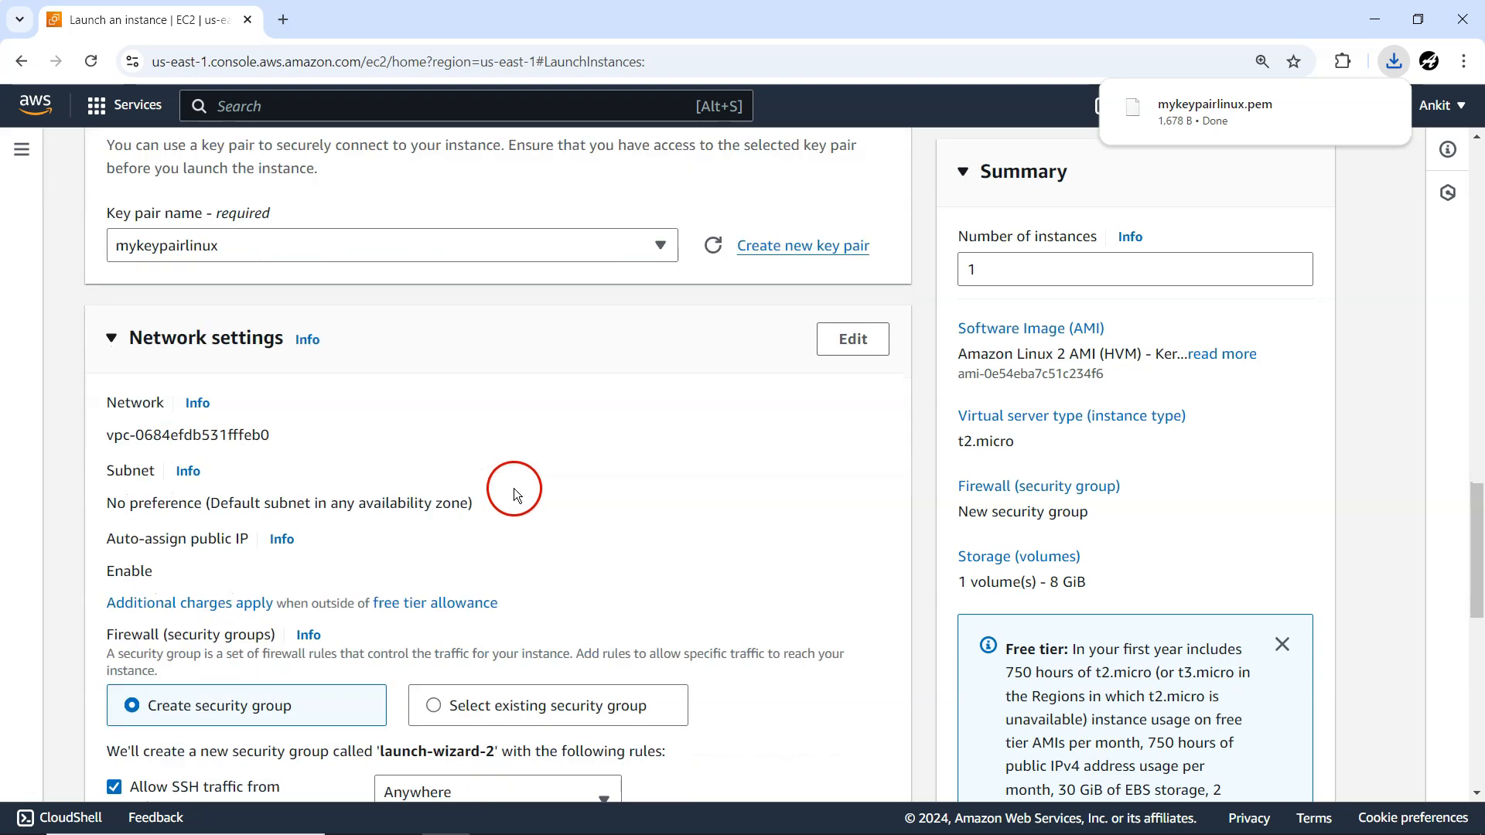
scroll(535, 495, "down", 1)
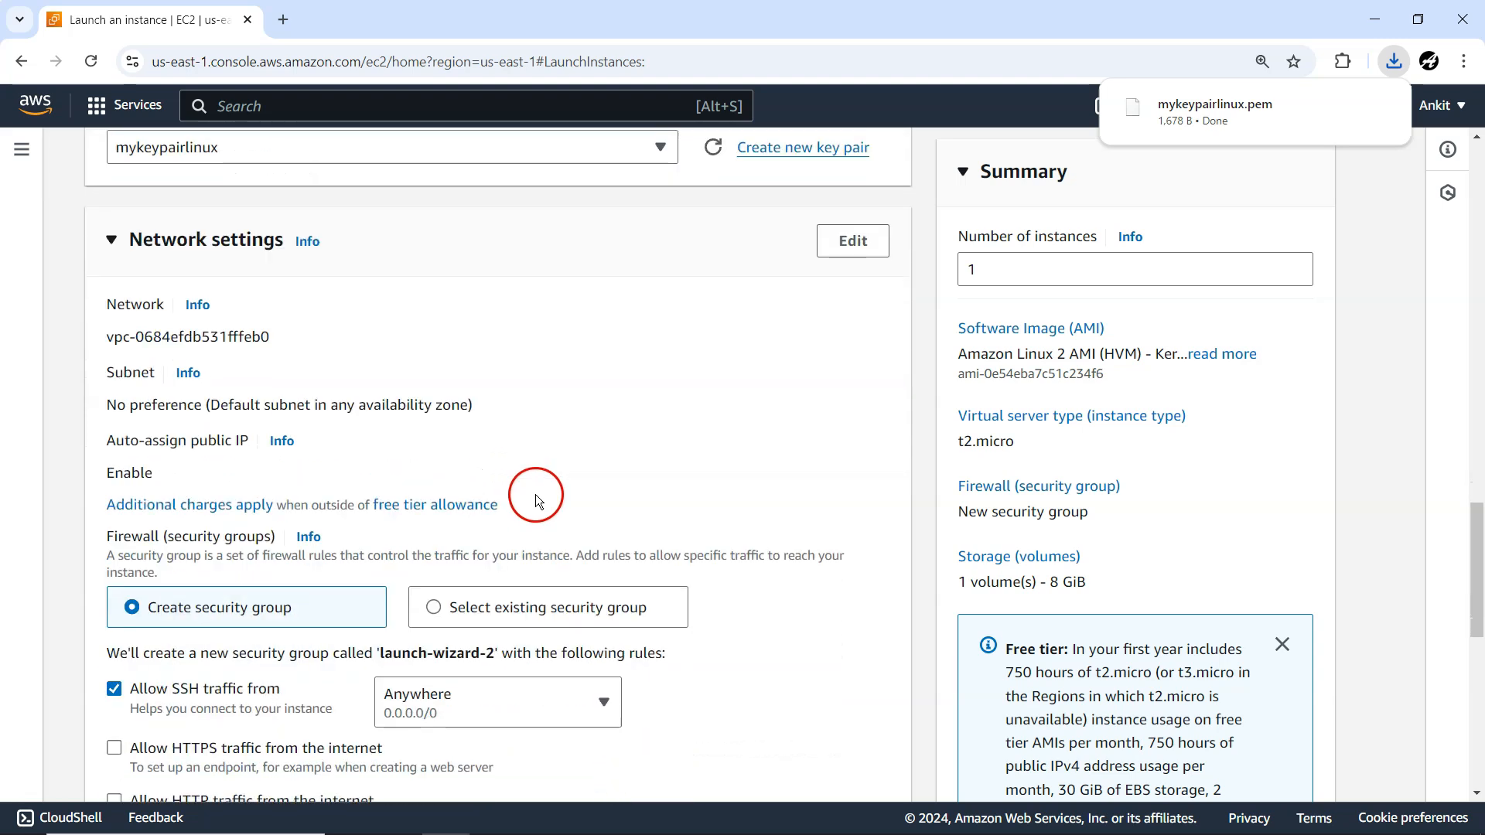
scroll(465, 502, "down", 1)
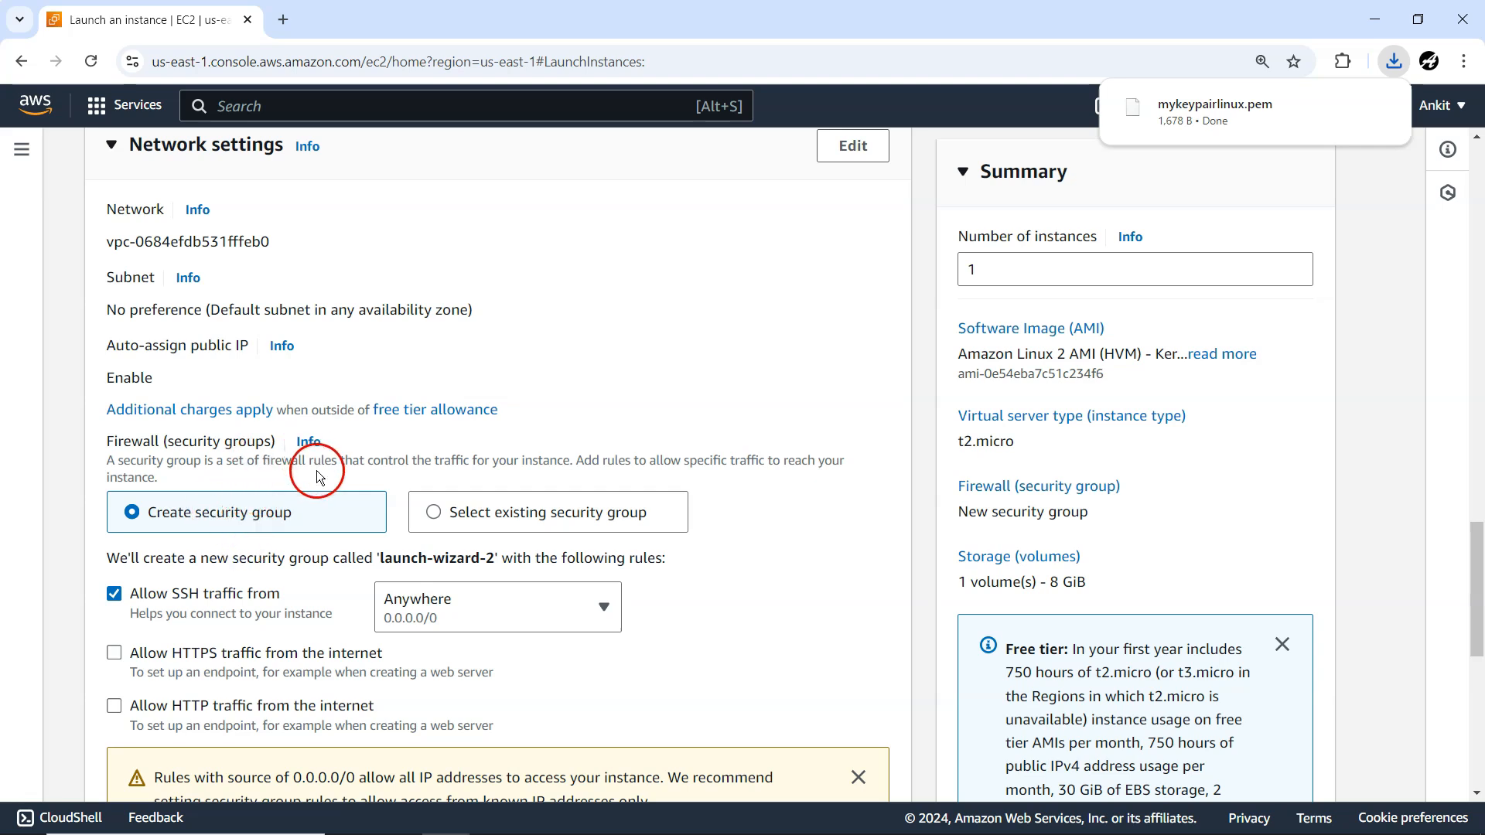
scroll(320, 468, "down", 2)
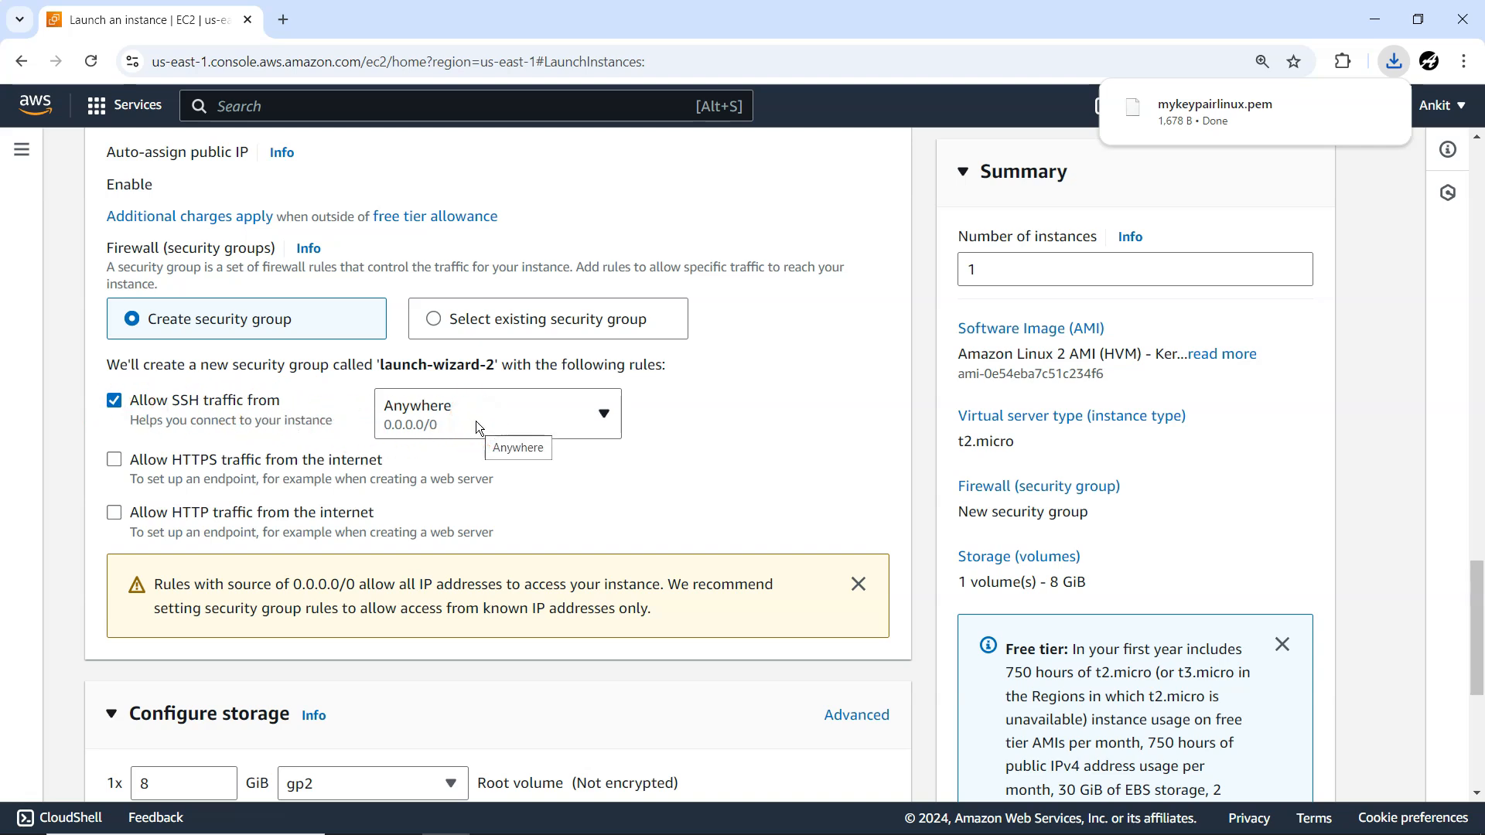
- Allow HTTP traffic from the internet in the new security group's firewall rules
left_click_drag(1238, 104, 1216, 121)
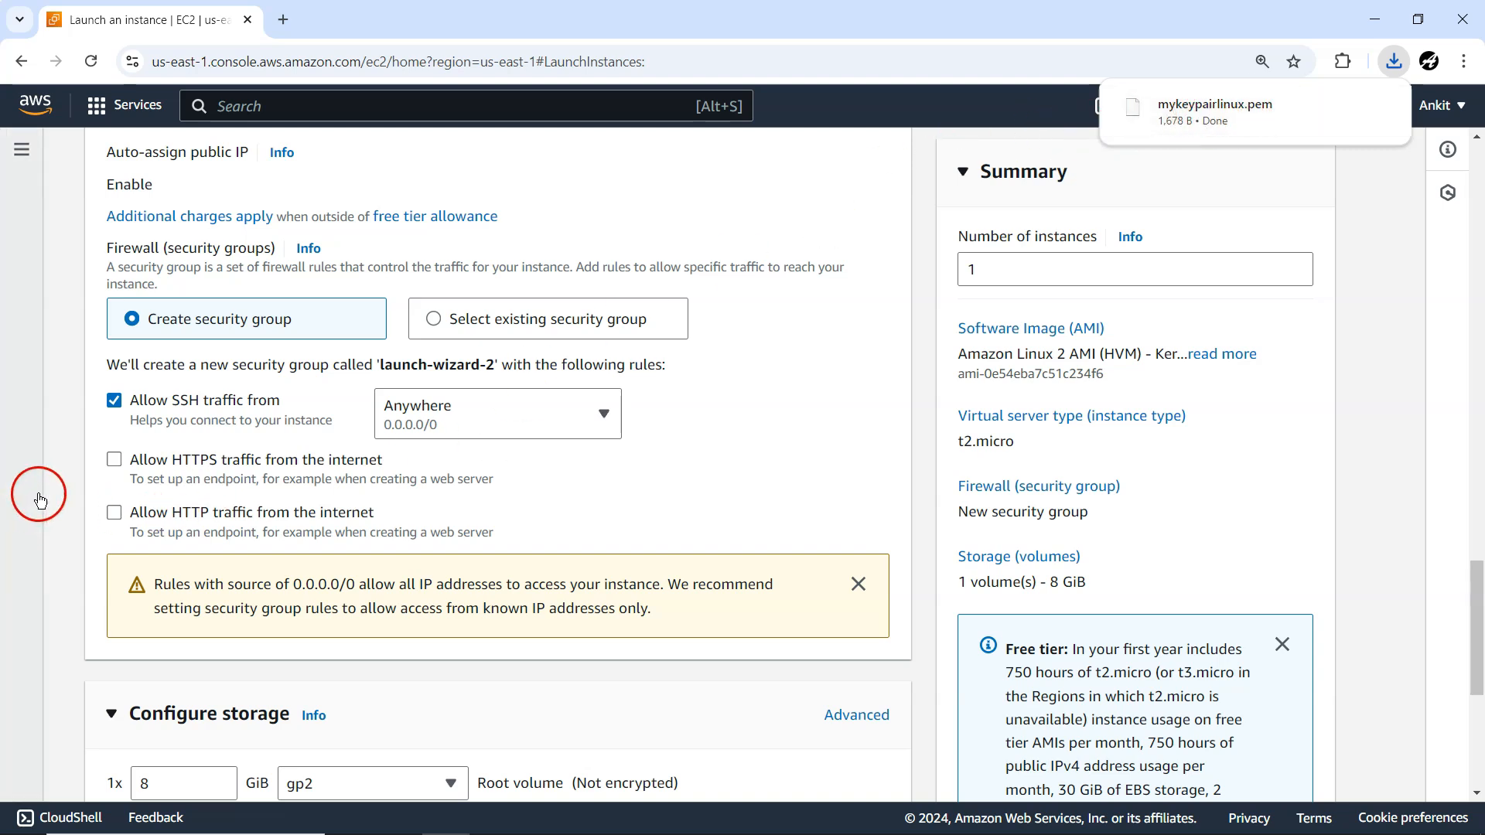
left_click(118, 523)
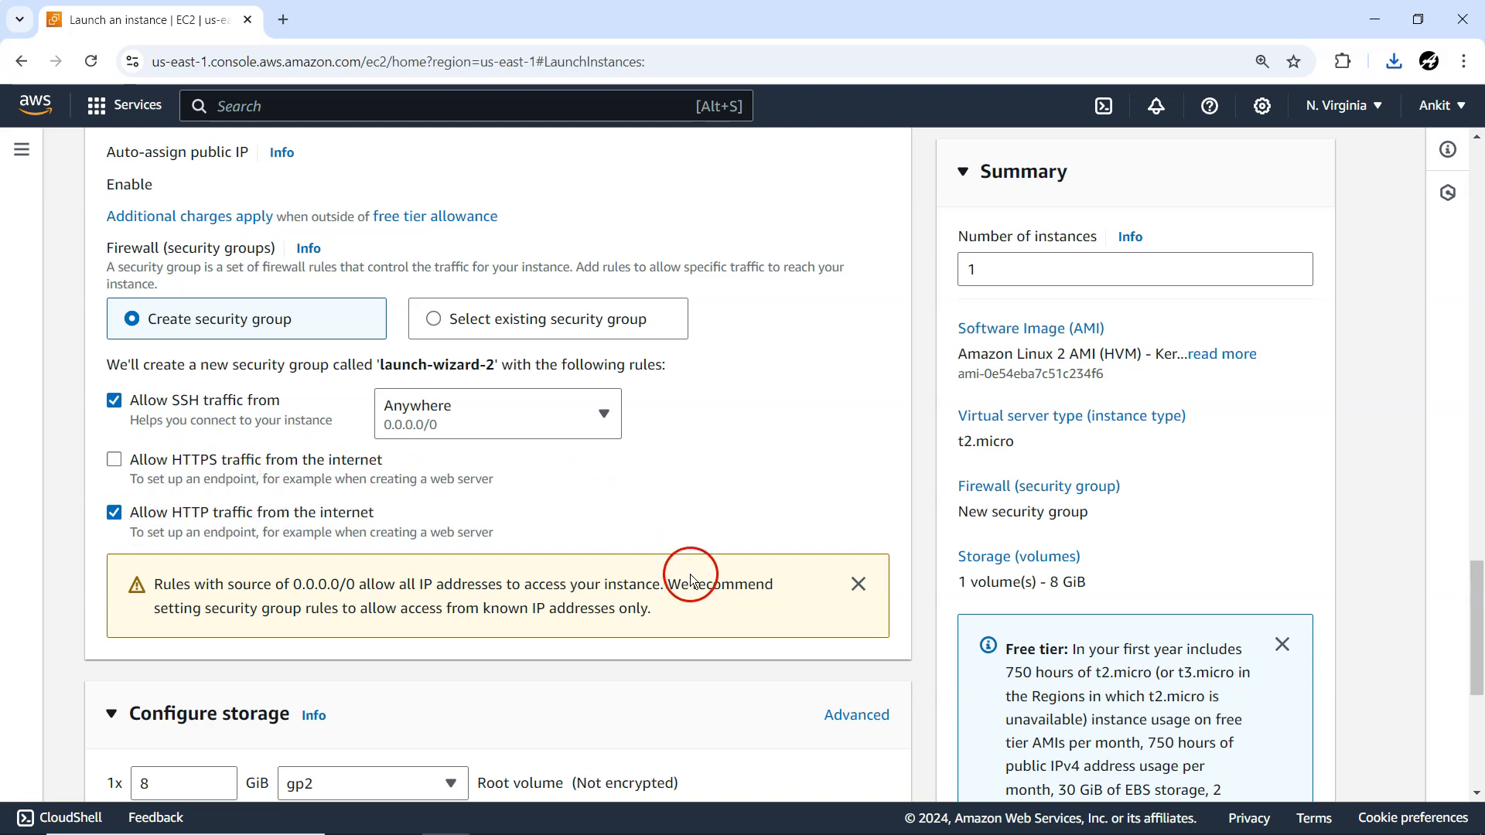
- Configure the root volume as 8 GiB General purpose SSD (gp2)
scroll(689, 580, "down", 3)
scroll(689, 578, "down", 2)
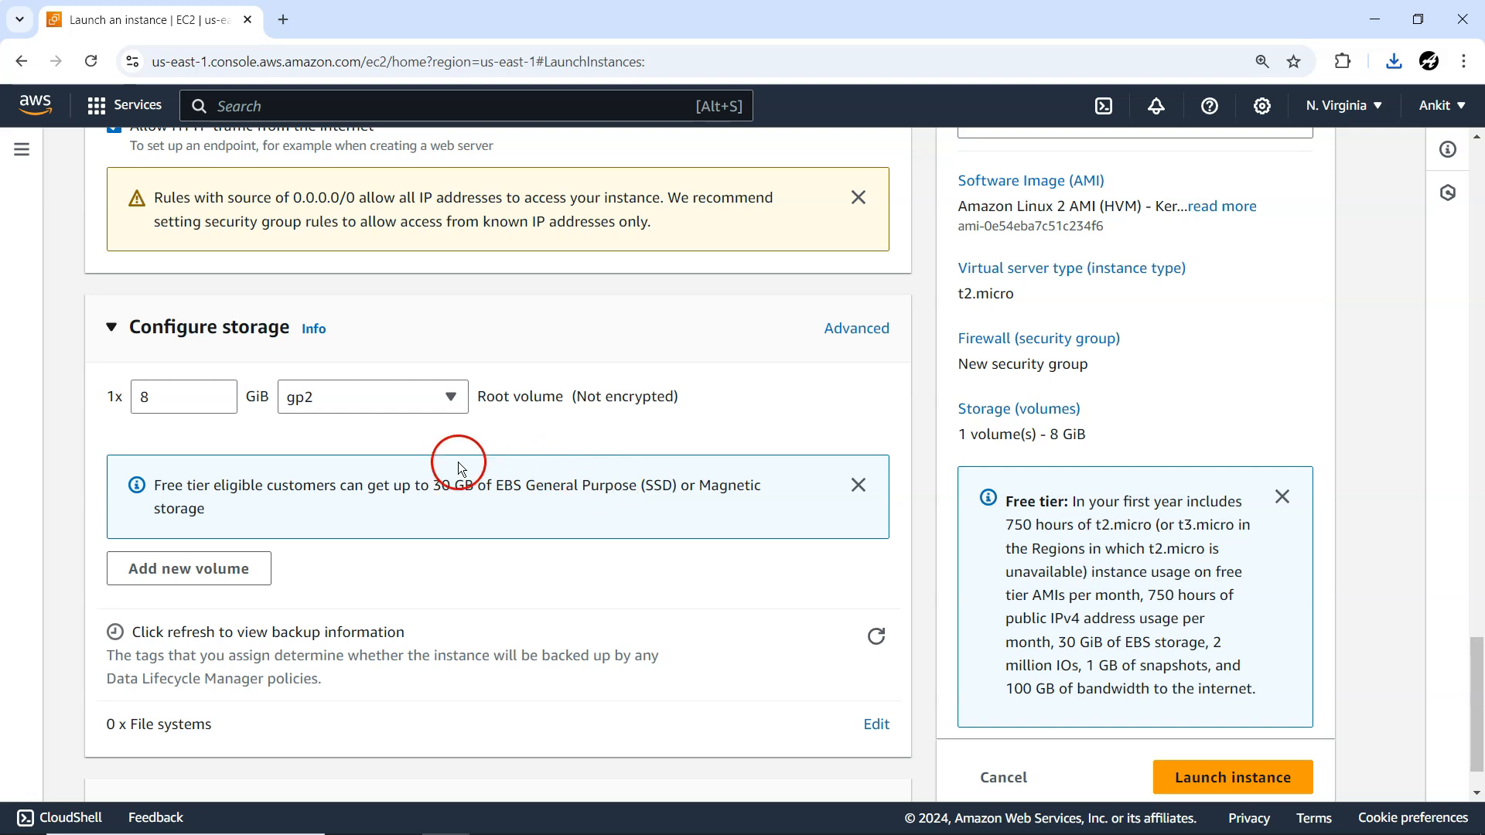
left_click_drag(199, 397, 106, 399)
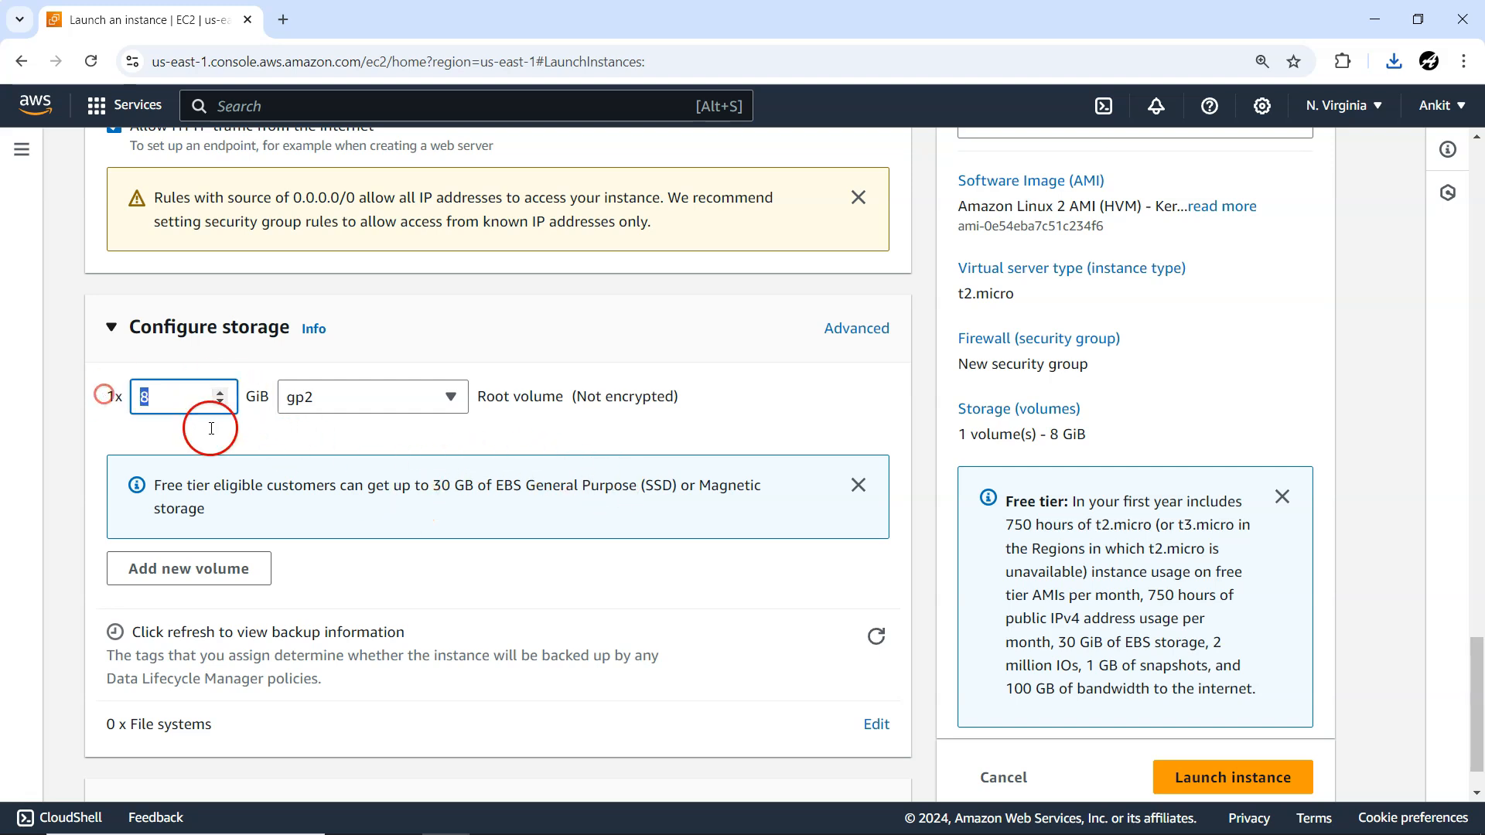
left_click(322, 398)
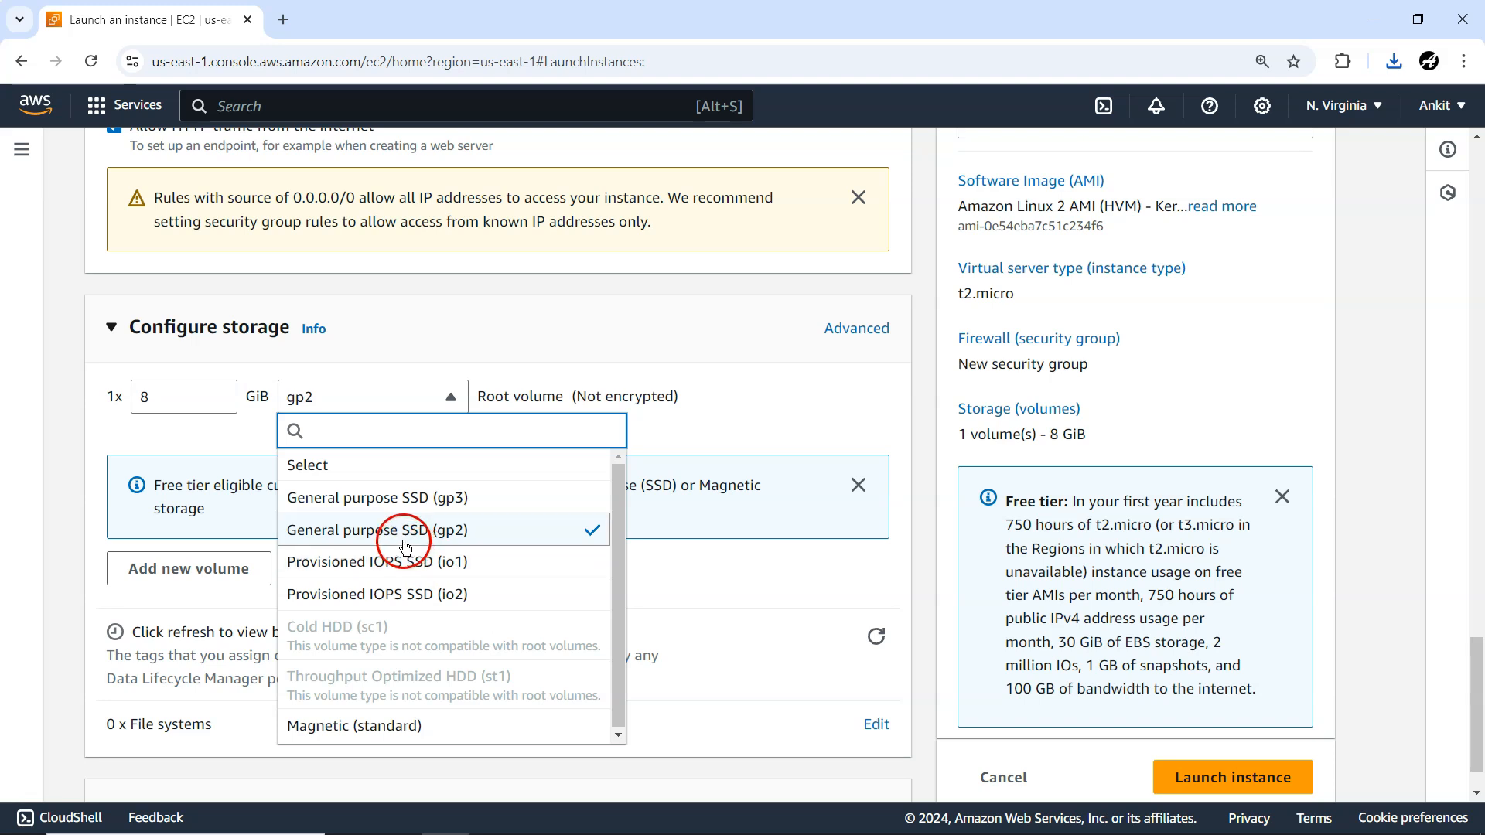
left_click(405, 544)
- Expand the advanced details and go through their options as far as the user data field
scroll(568, 582, "down", 1)
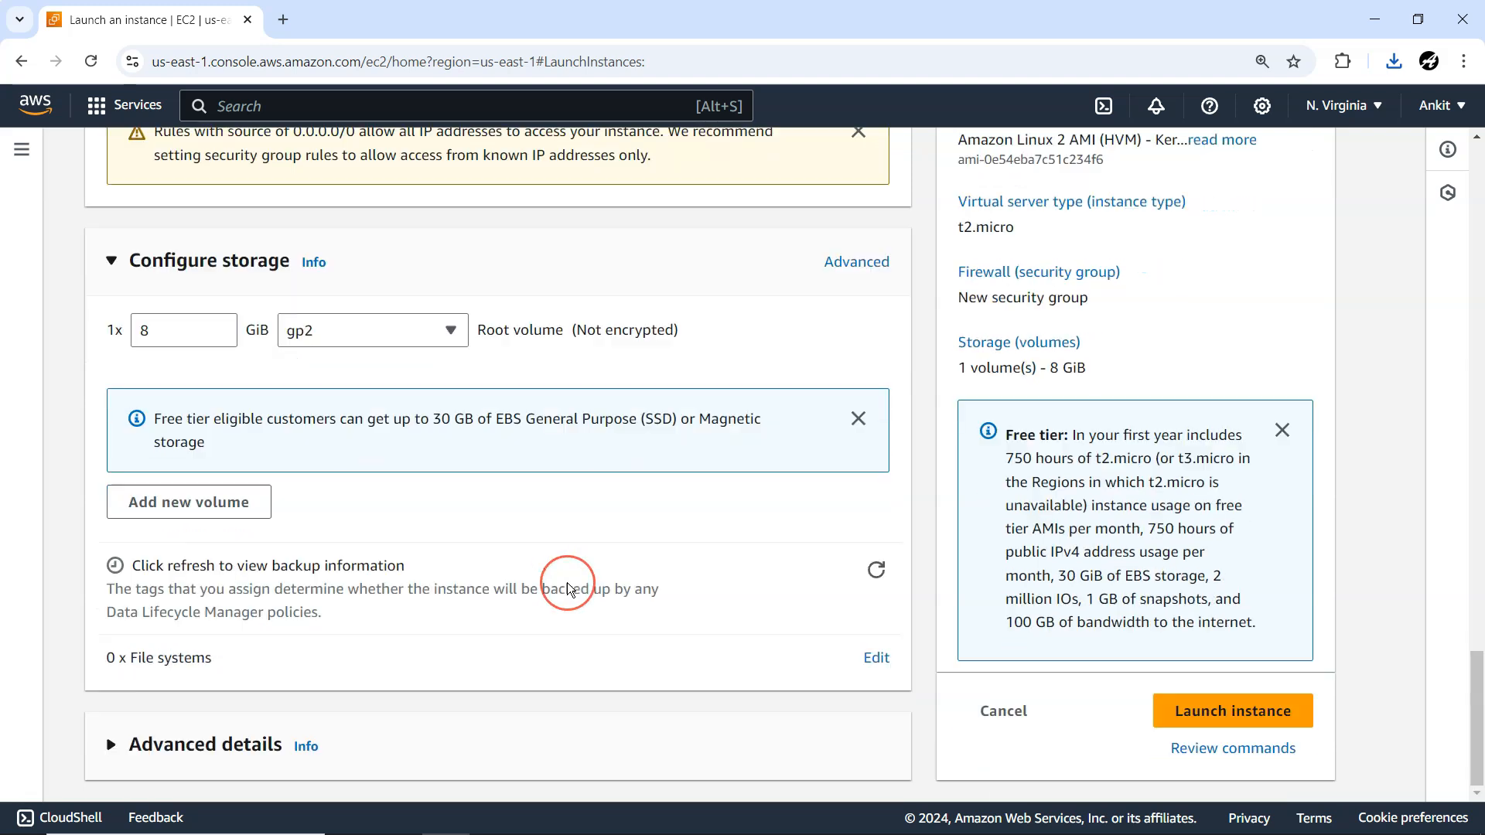
left_click(195, 744)
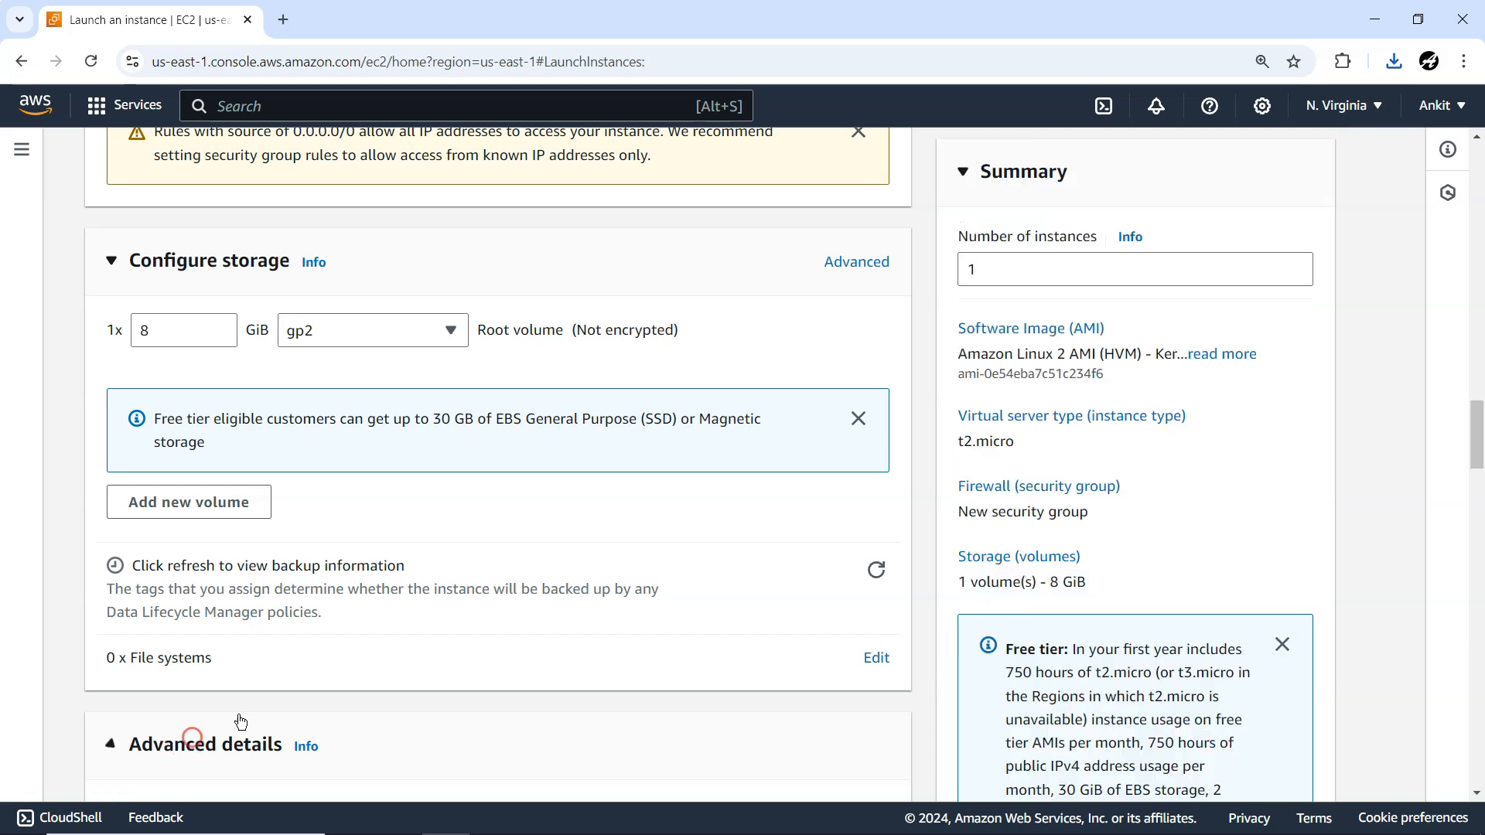
scroll(500, 619, "down", 6)
scroll(499, 620, "down", 3)
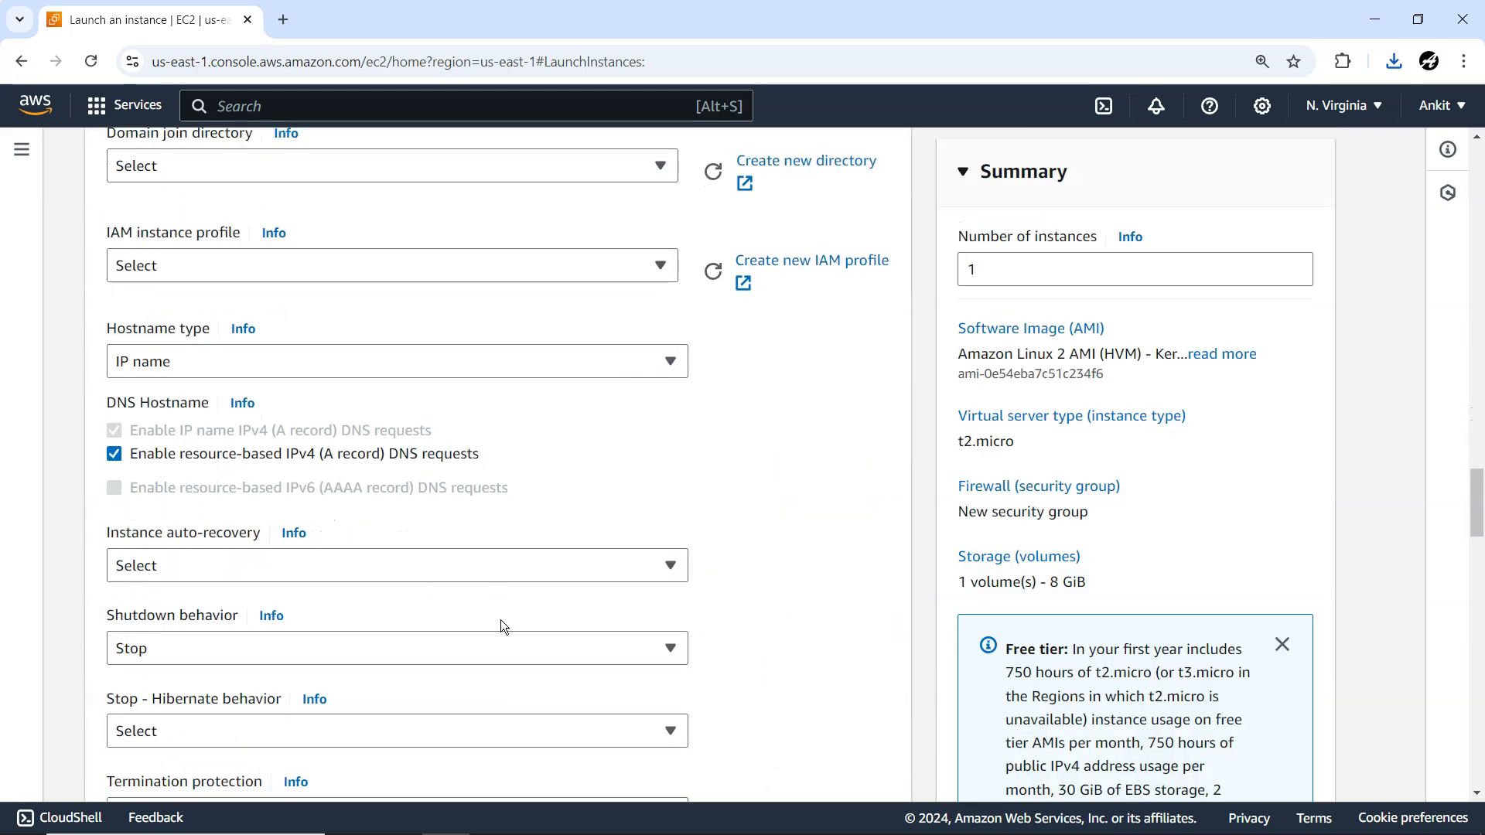
scroll(500, 620, "down", 2)
scroll(500, 620, "up", 1)
scroll(500, 620, "down", 10)
scroll(500, 620, "down", 10)
scroll(499, 619, "down", 8)
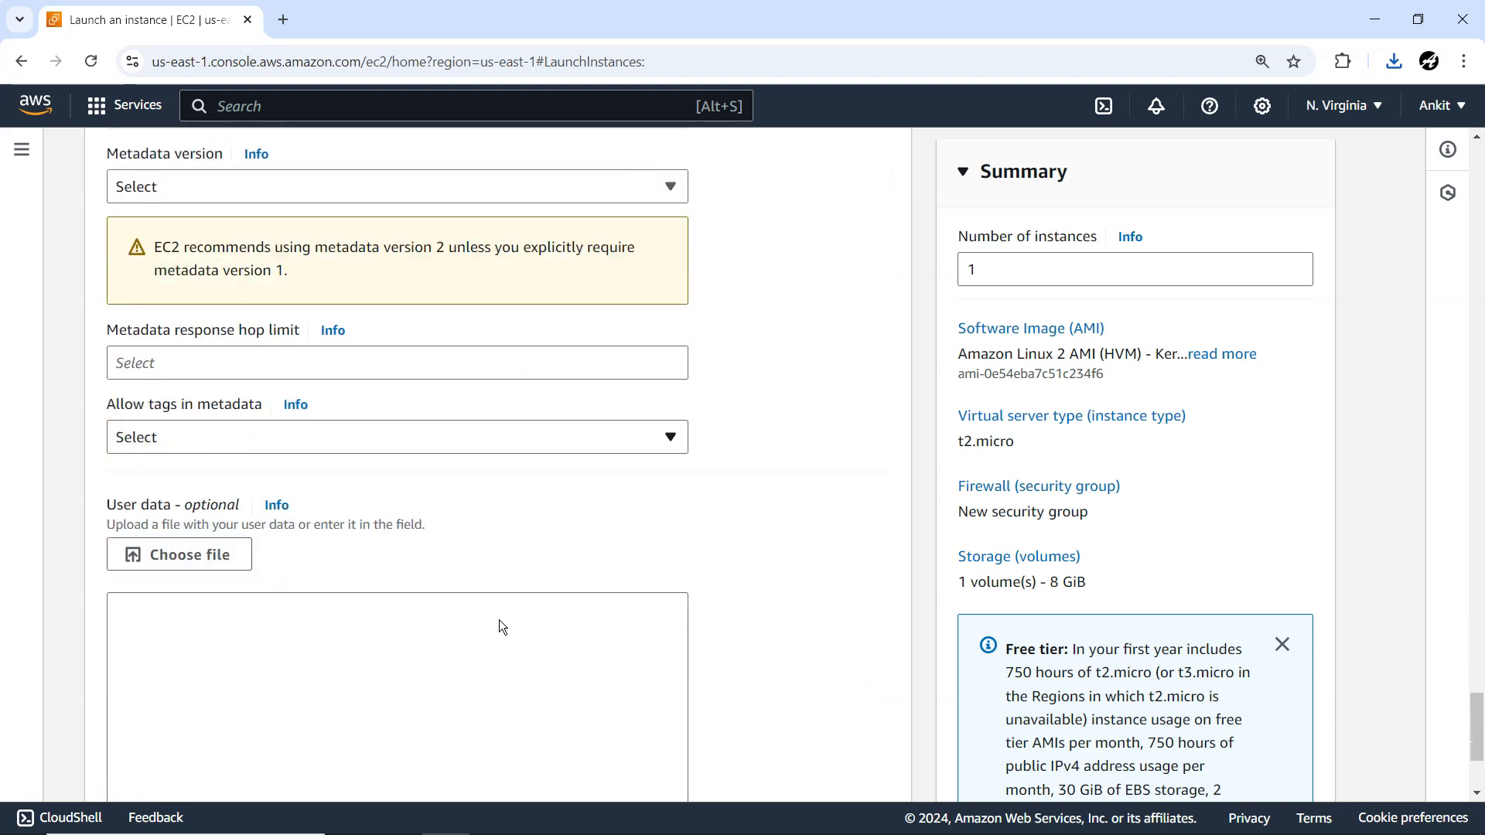
scroll(434, 569, "down", 3)
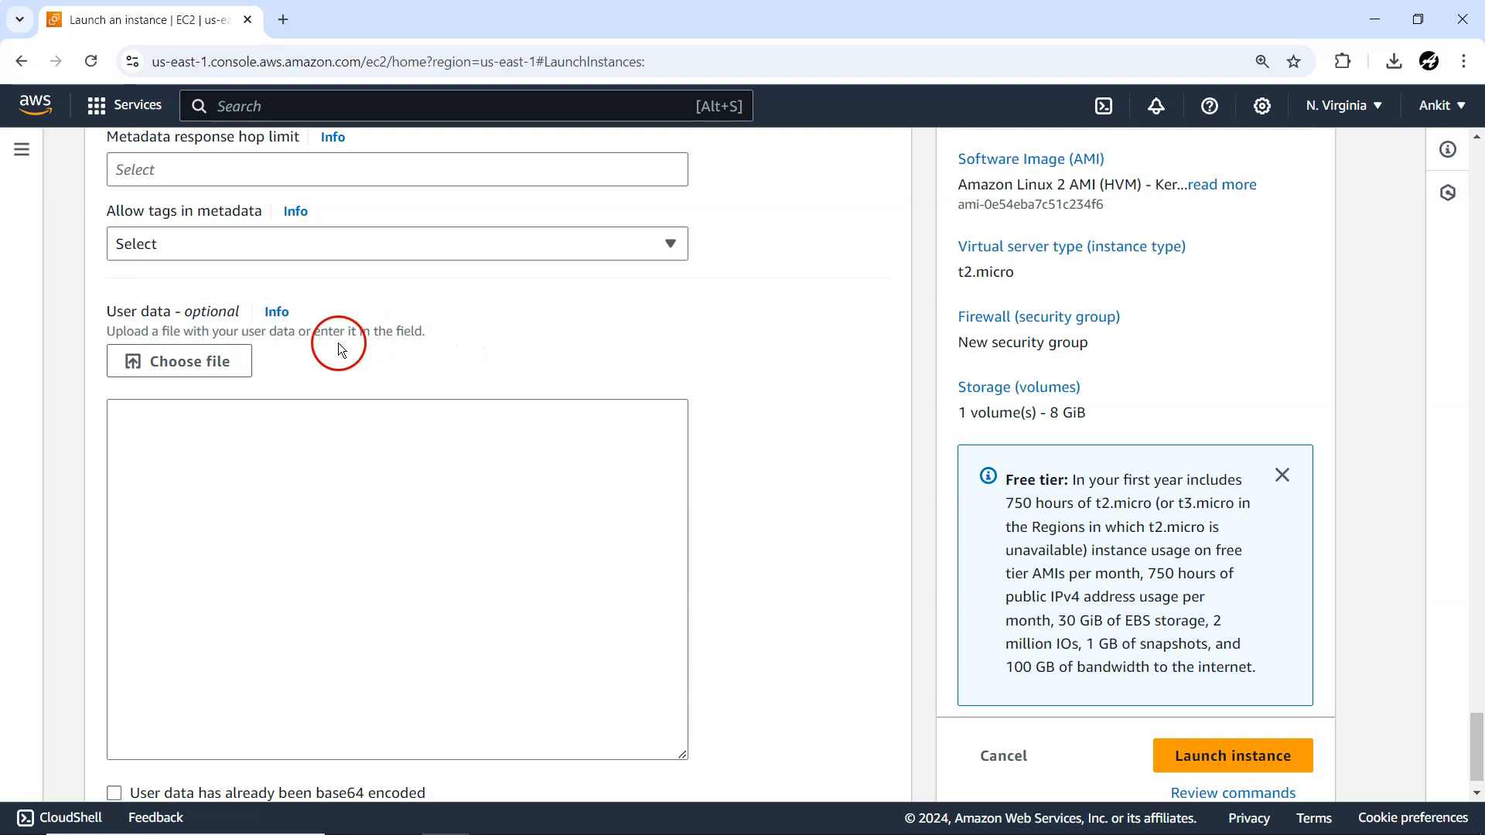
- Read the help information on user data and close it again
left_click(275, 314)
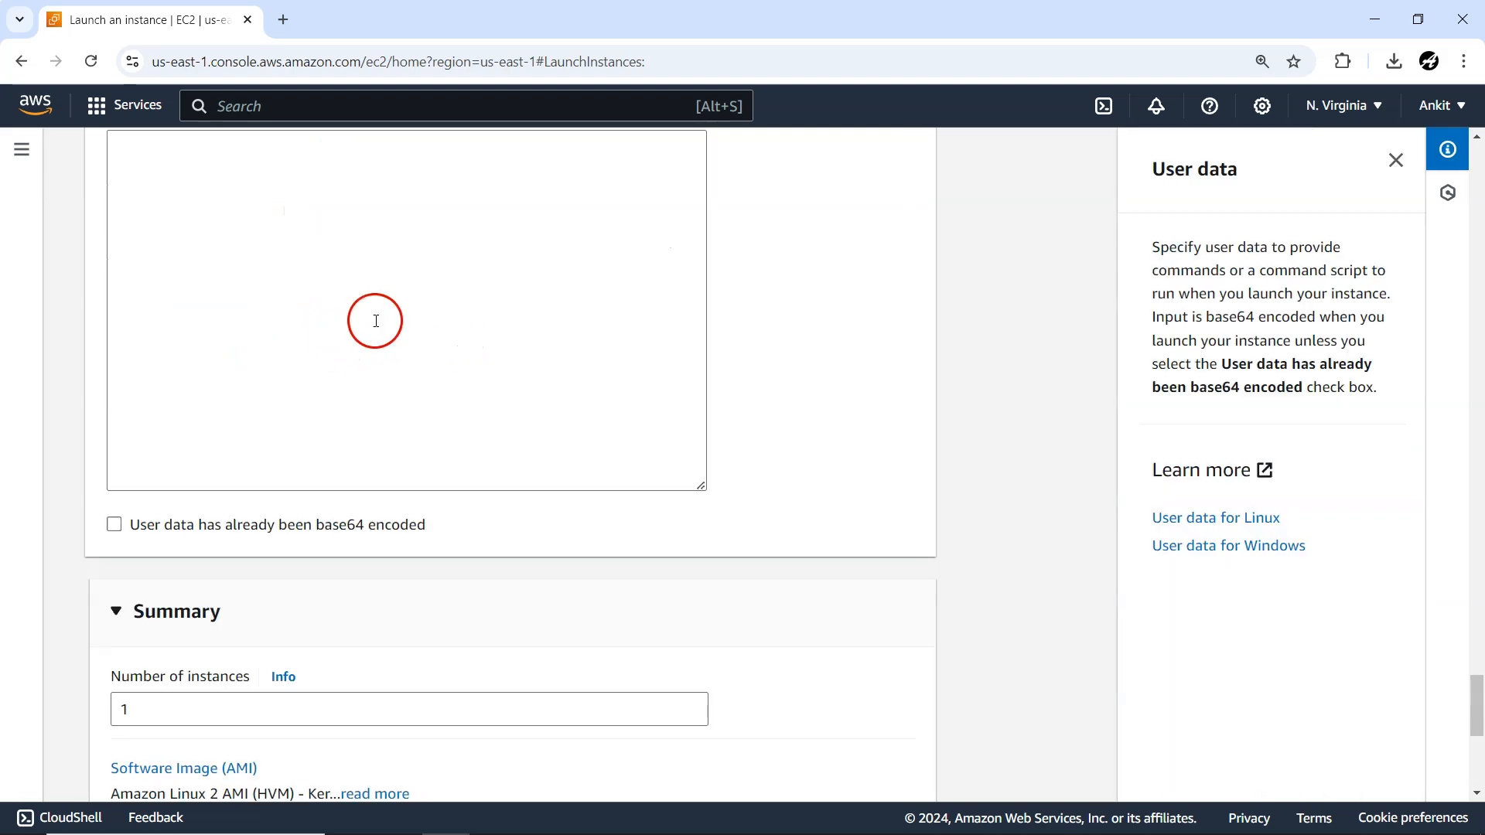
scroll(805, 465, "up", 5)
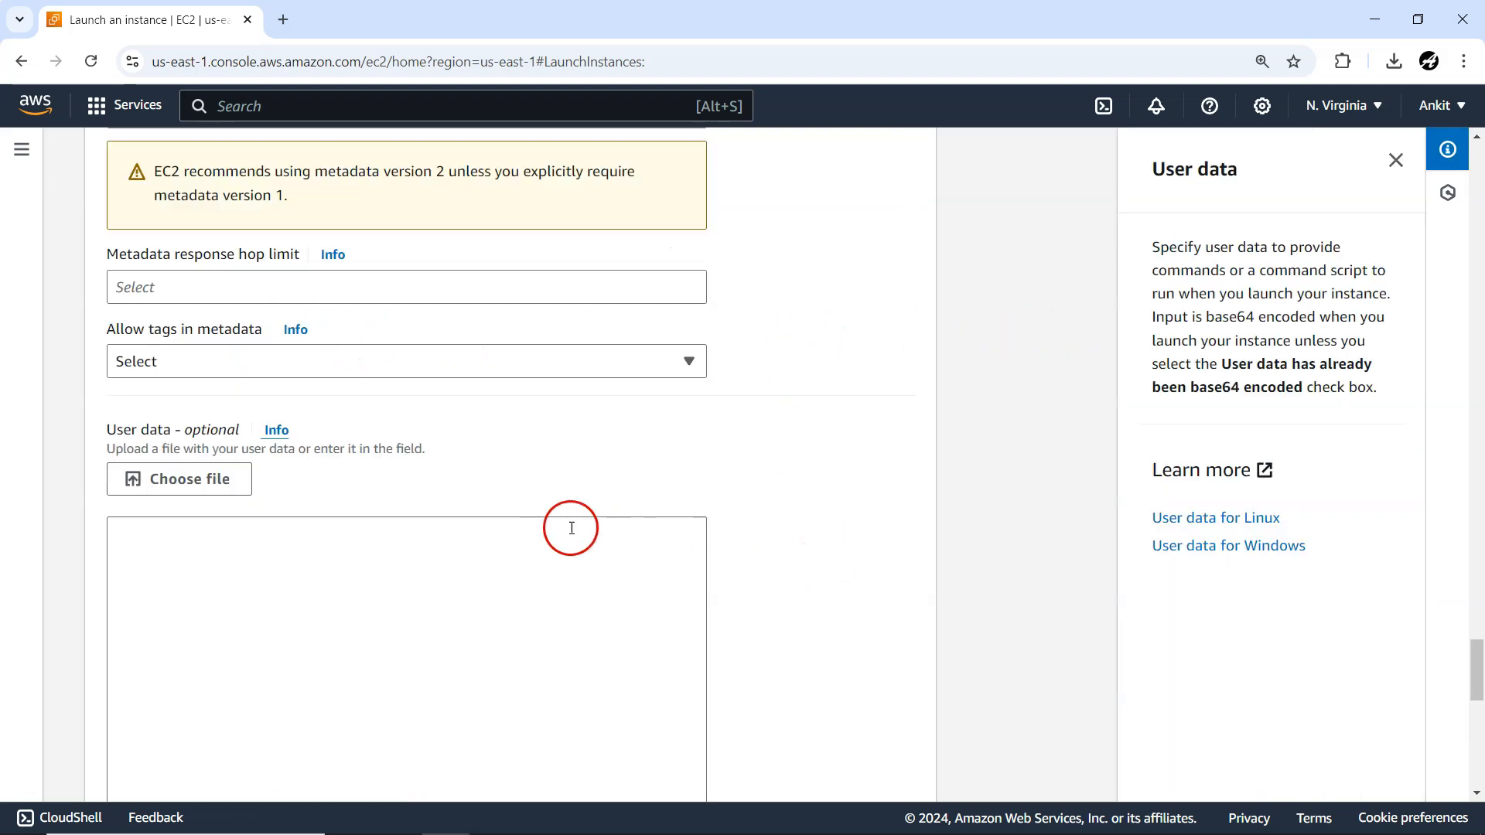
scroll(696, 511, "down", 1)
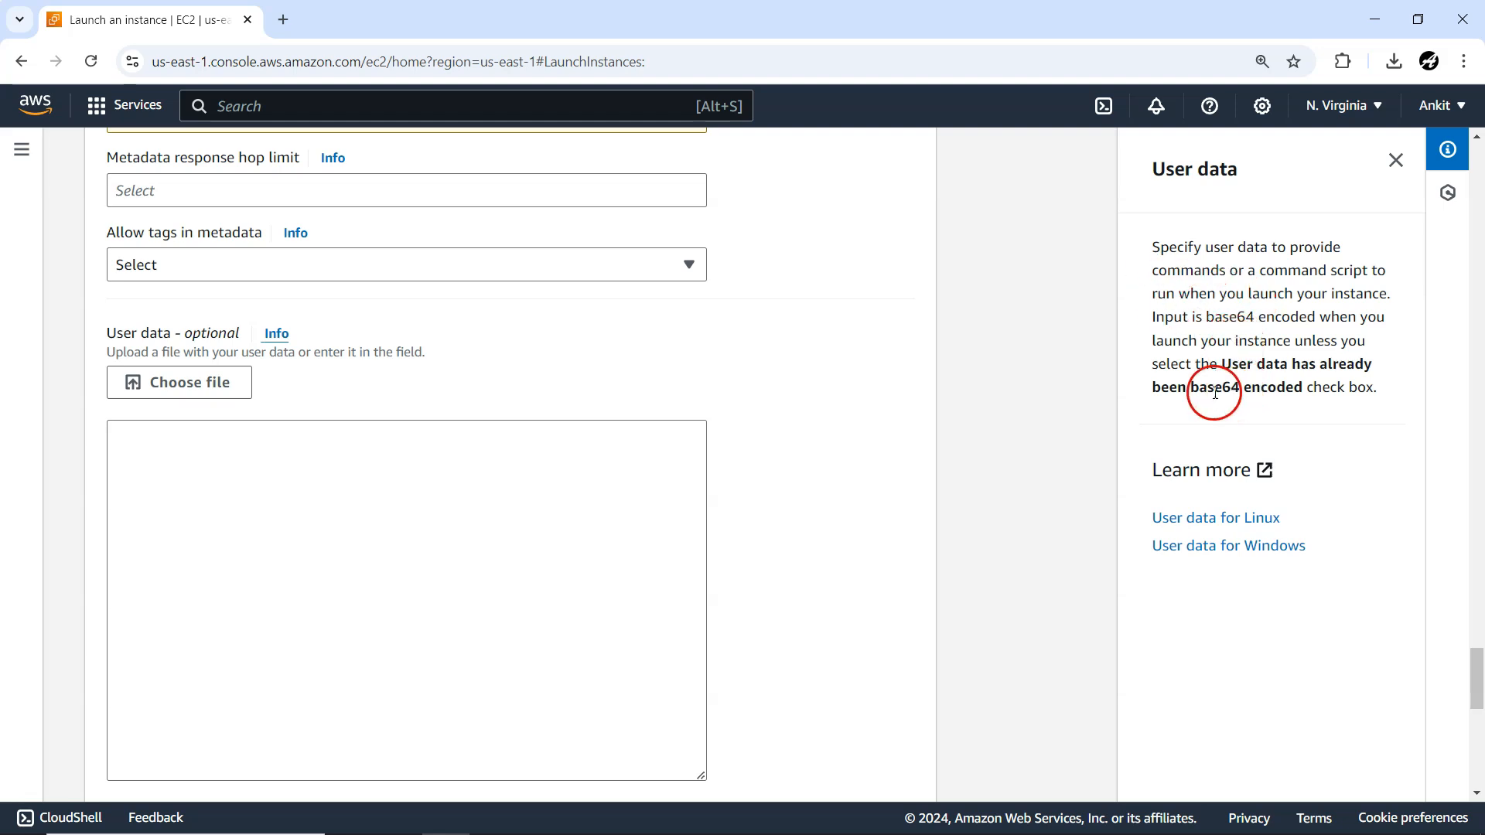
left_click(1400, 162)
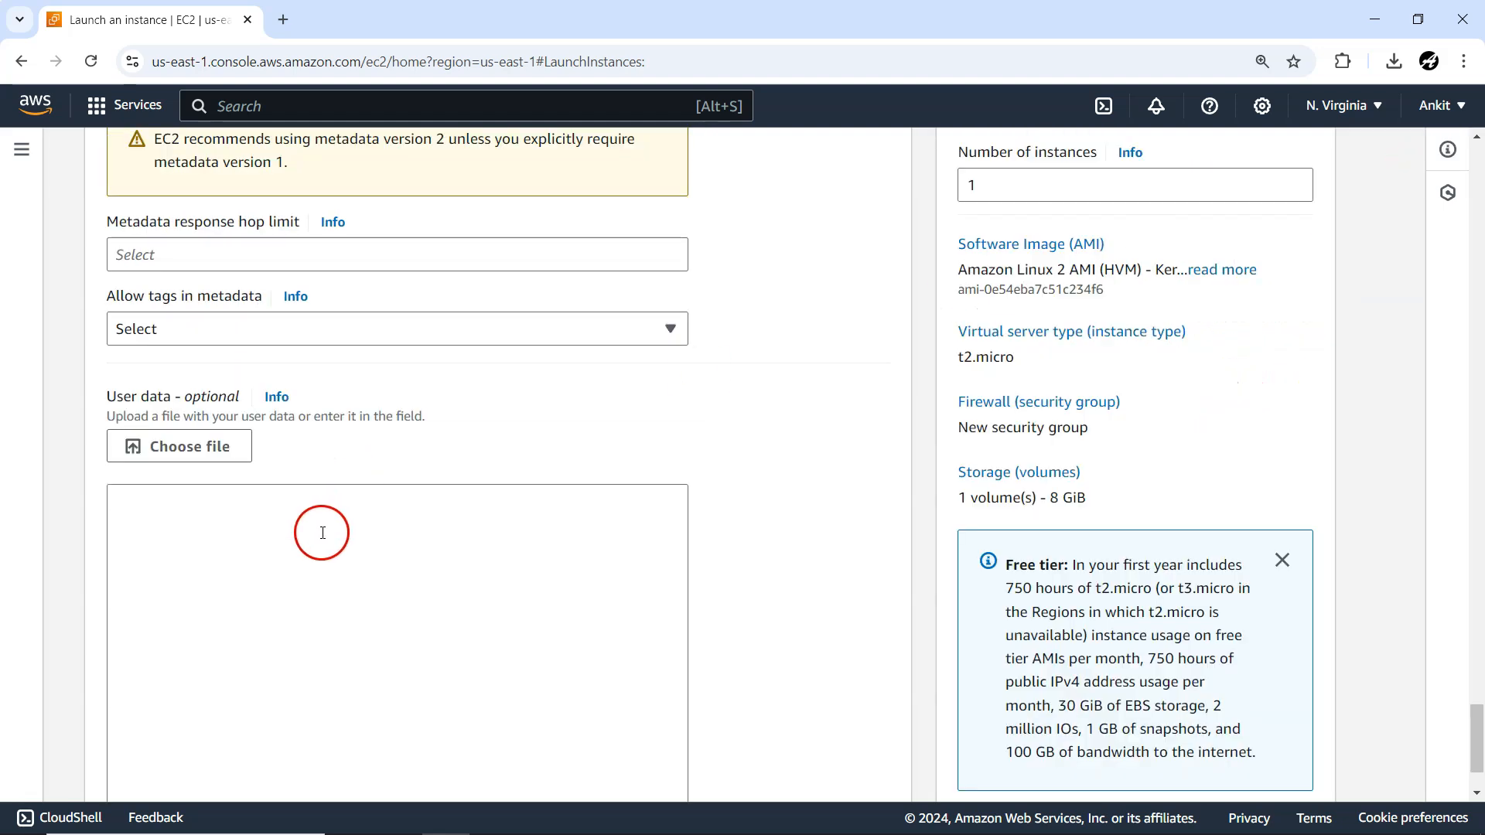
- Enter the user data script: #!/bin/bash, yum update -y, yum install -y httpd, systemctl start httpd, systemctl enable httpd, echo "<h1>IP: $(hostname -f)</h1>" > /var/www/html/index.html
scroll(321, 530, "down", 1)
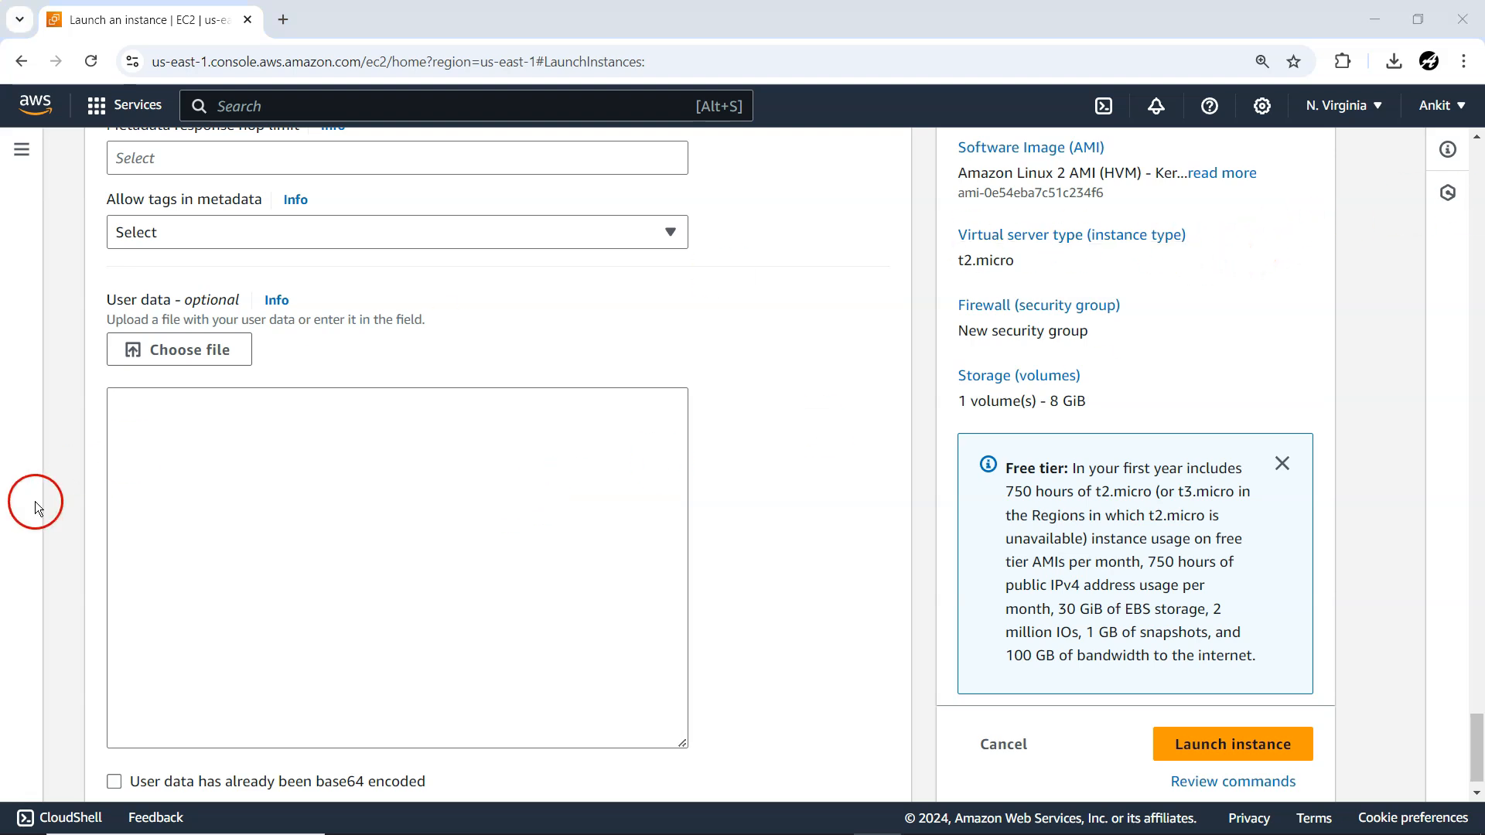
left_click(148, 475)
type("#!/bin/bash yum update -y yum install -y httpd systemctl start httpd systemctl enable httpd echo \"<h1>IP: $(hostname -f)</h1>\" > /var/www/html/index.html")
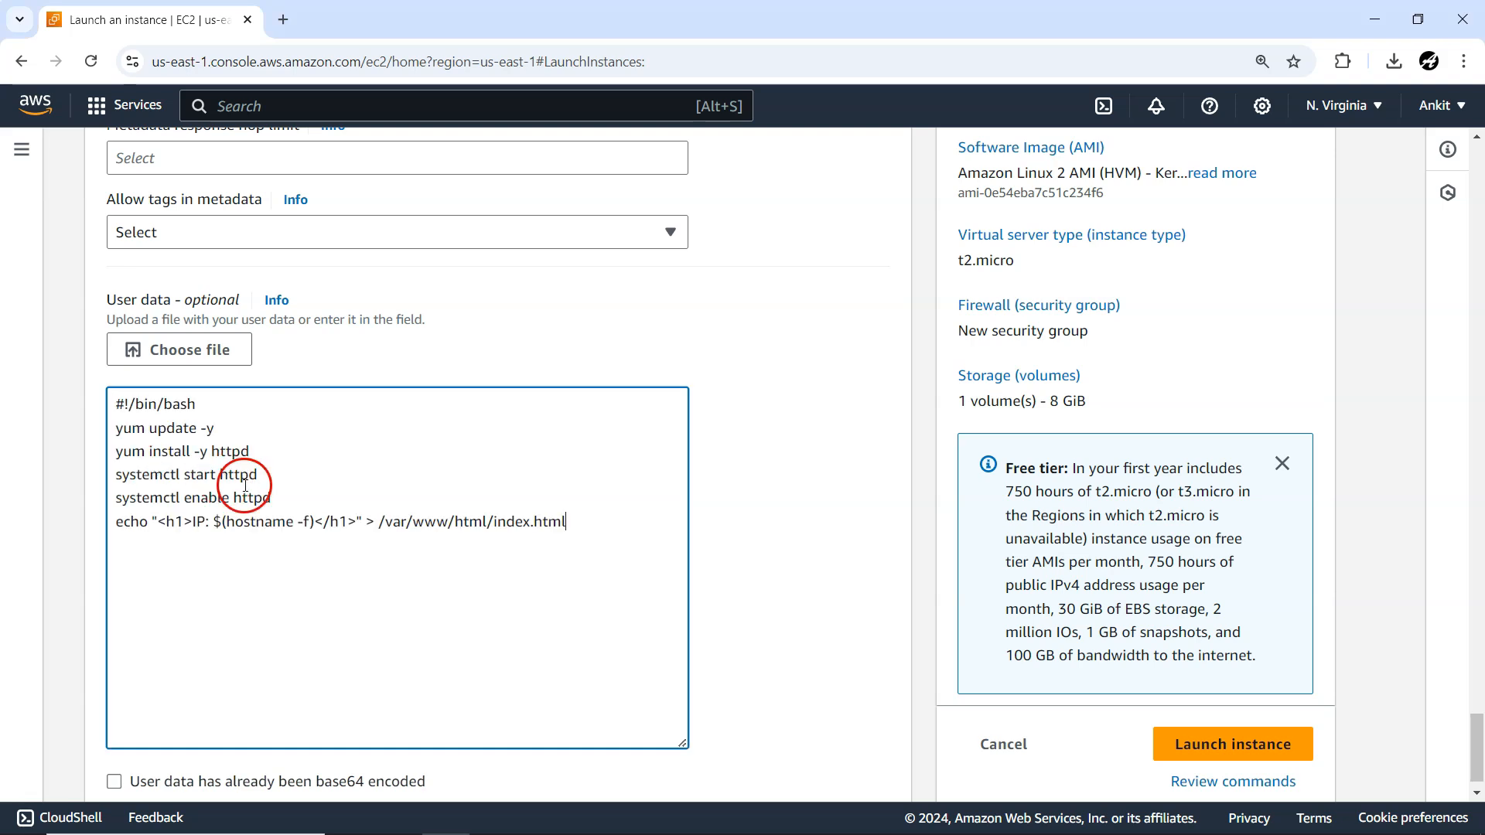
scroll(741, 529, "down", 1)
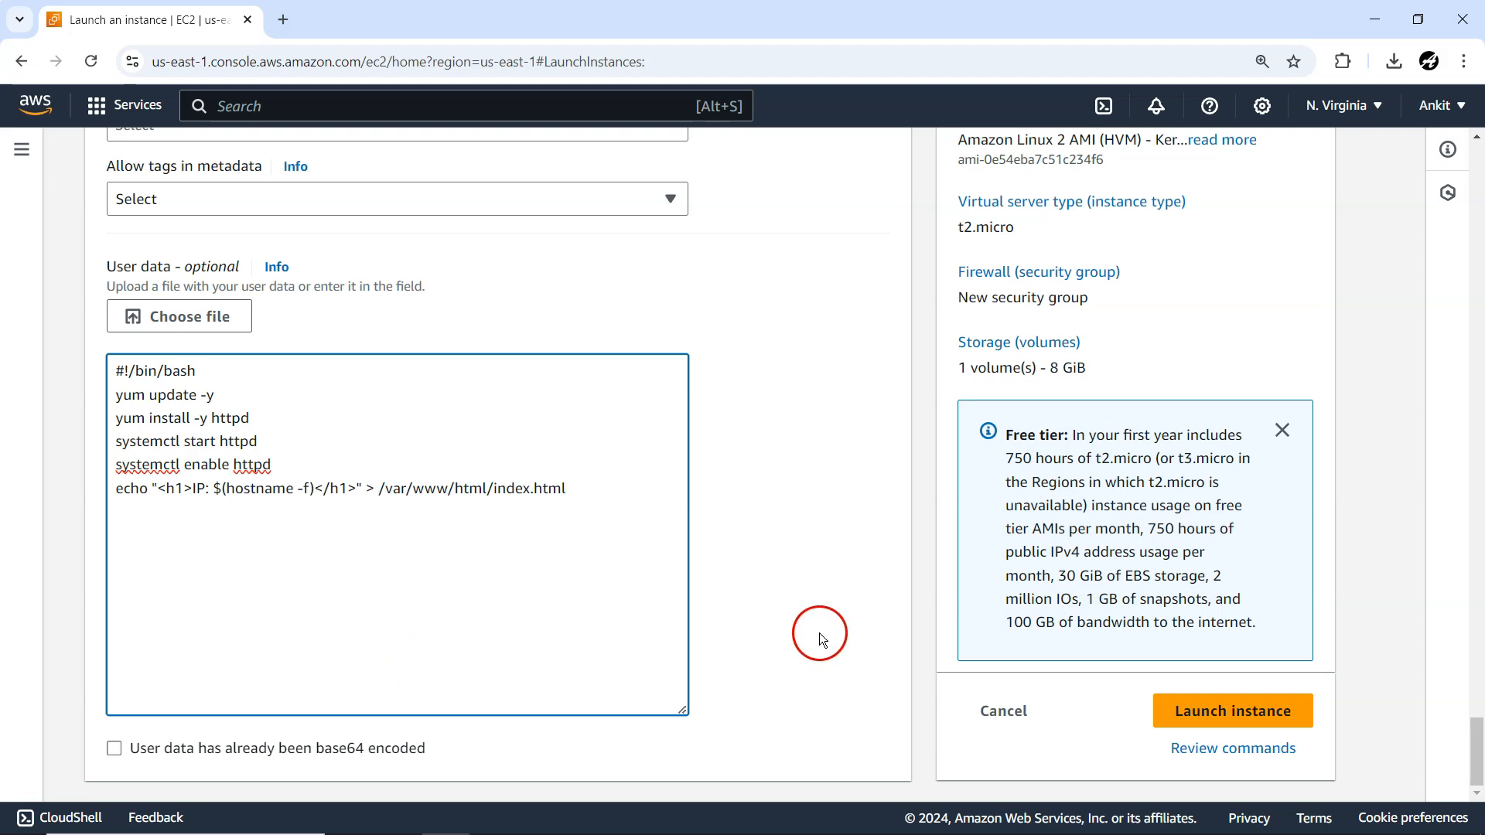
- Review the number of instances and the complete launch configuration, from the instance type to the user data script
scroll(817, 633, "up", 7)
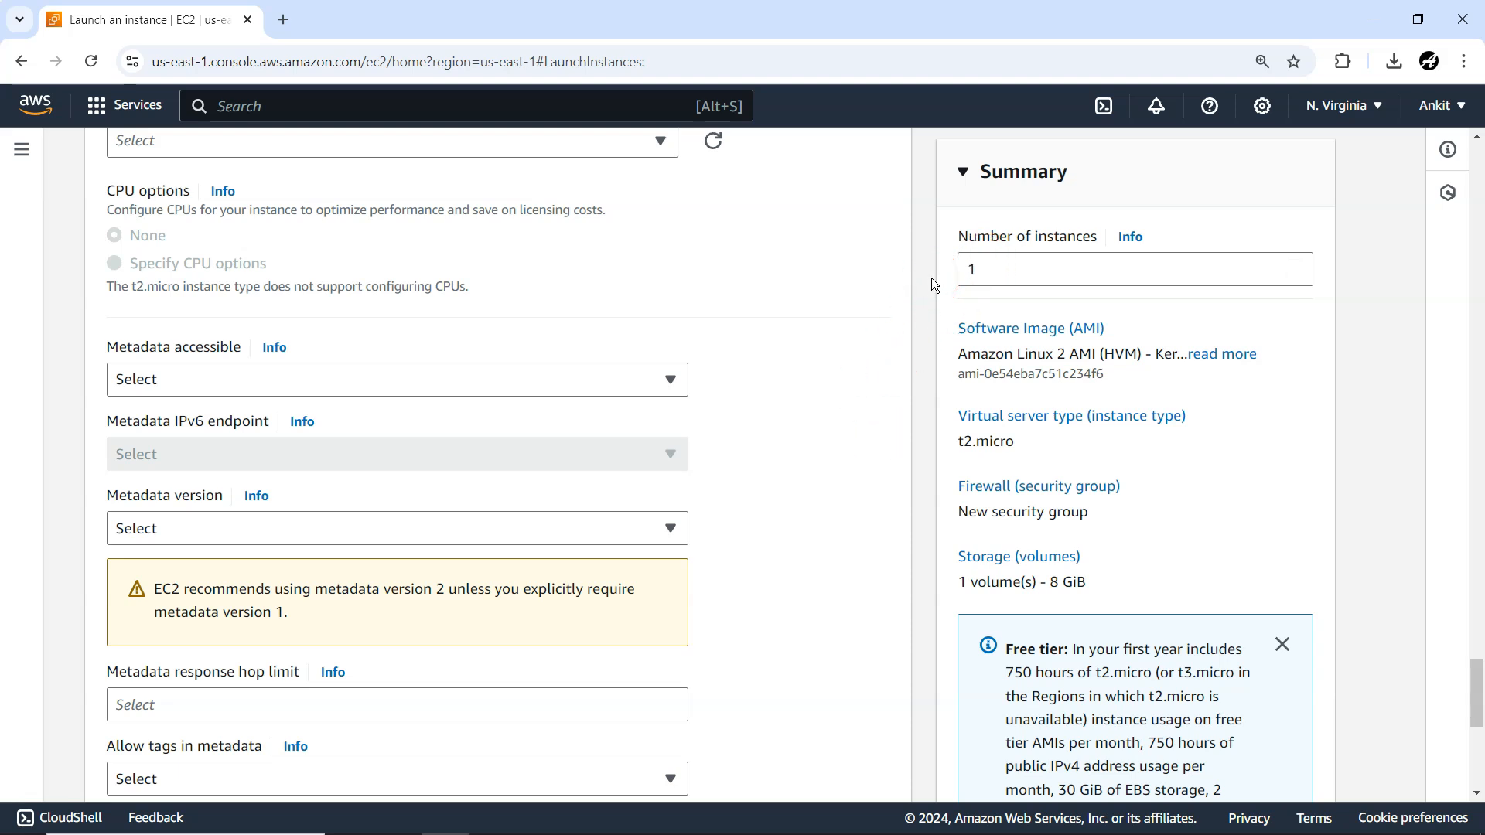
left_click(982, 267)
scroll(889, 533, "up", 5)
scroll(894, 551, "up", 15)
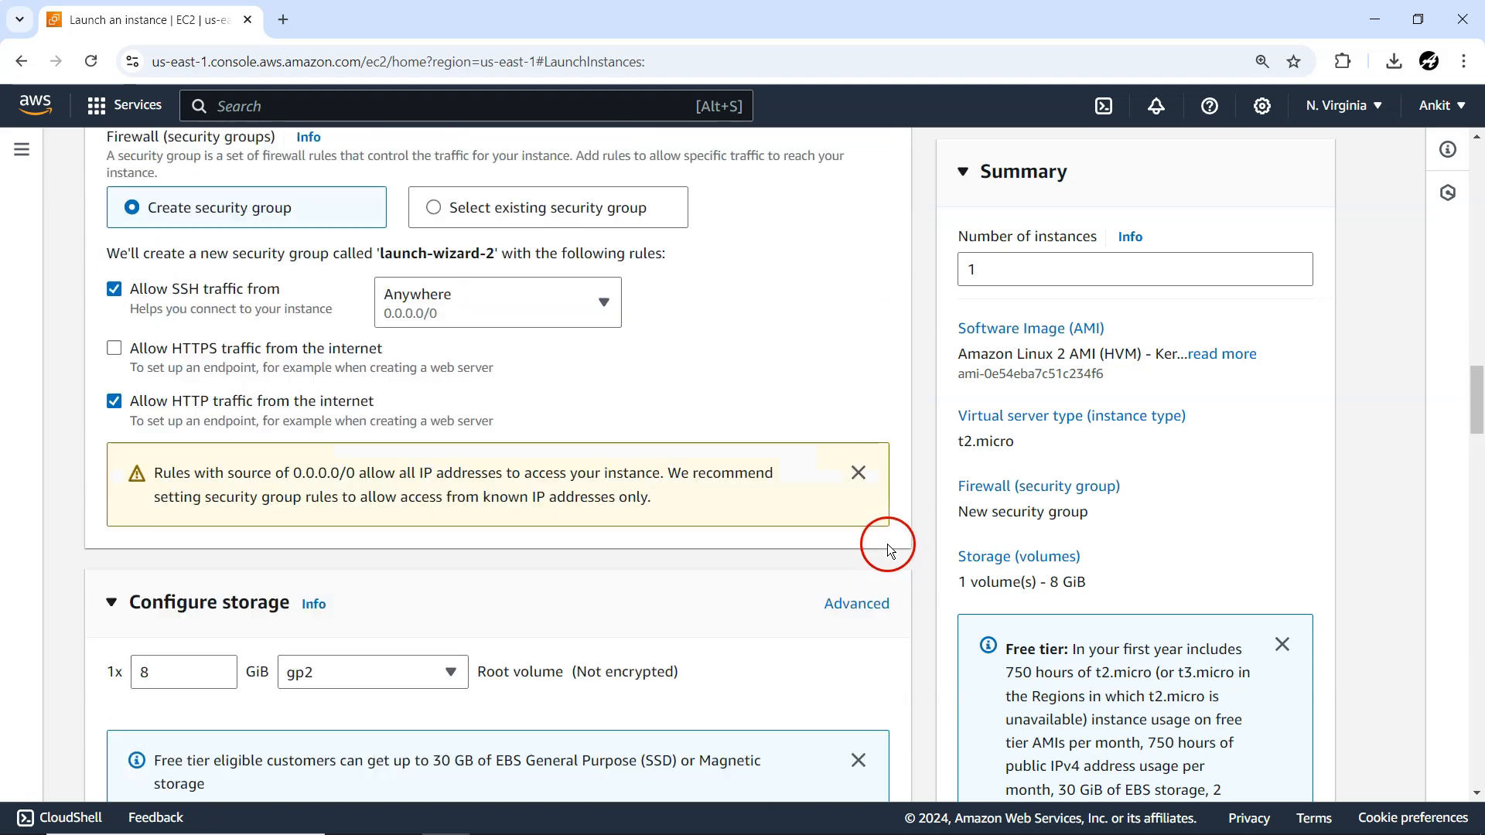
scroll(885, 542, "up", 15)
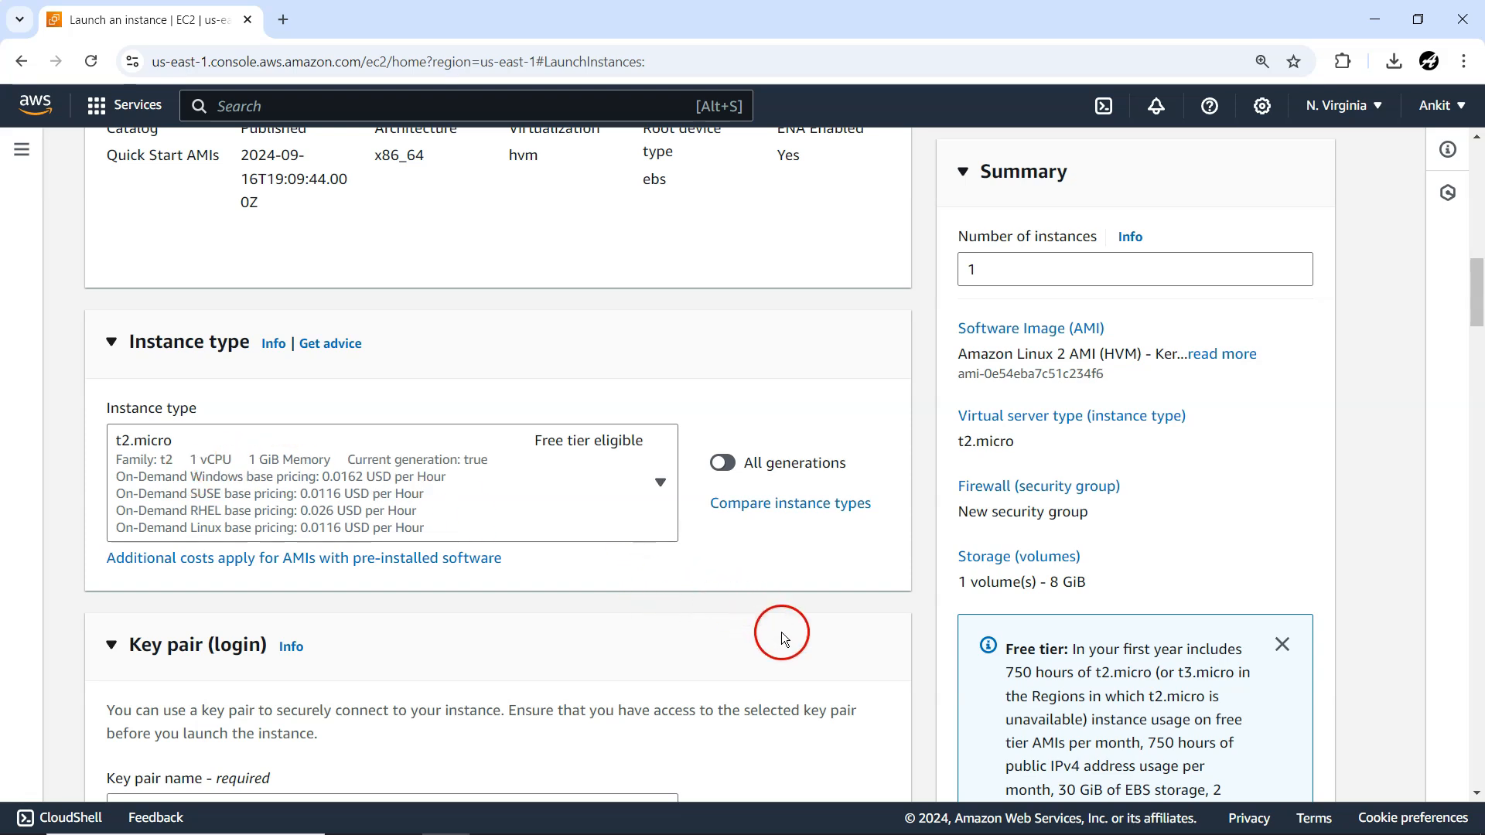
scroll(781, 633, "down", 20)
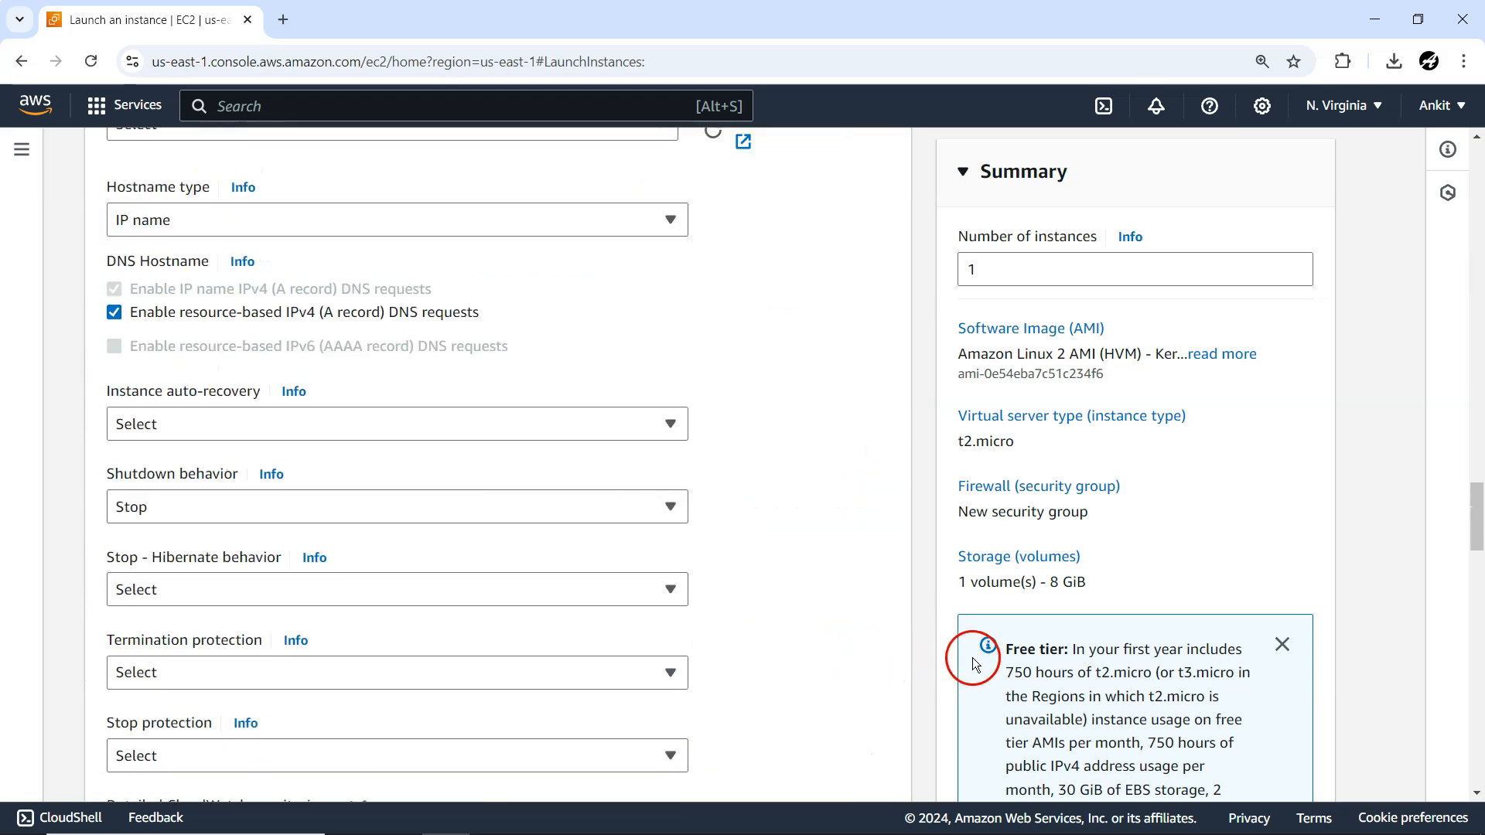
scroll(972, 661, "down", 5)
scroll(921, 631, "down", 3)
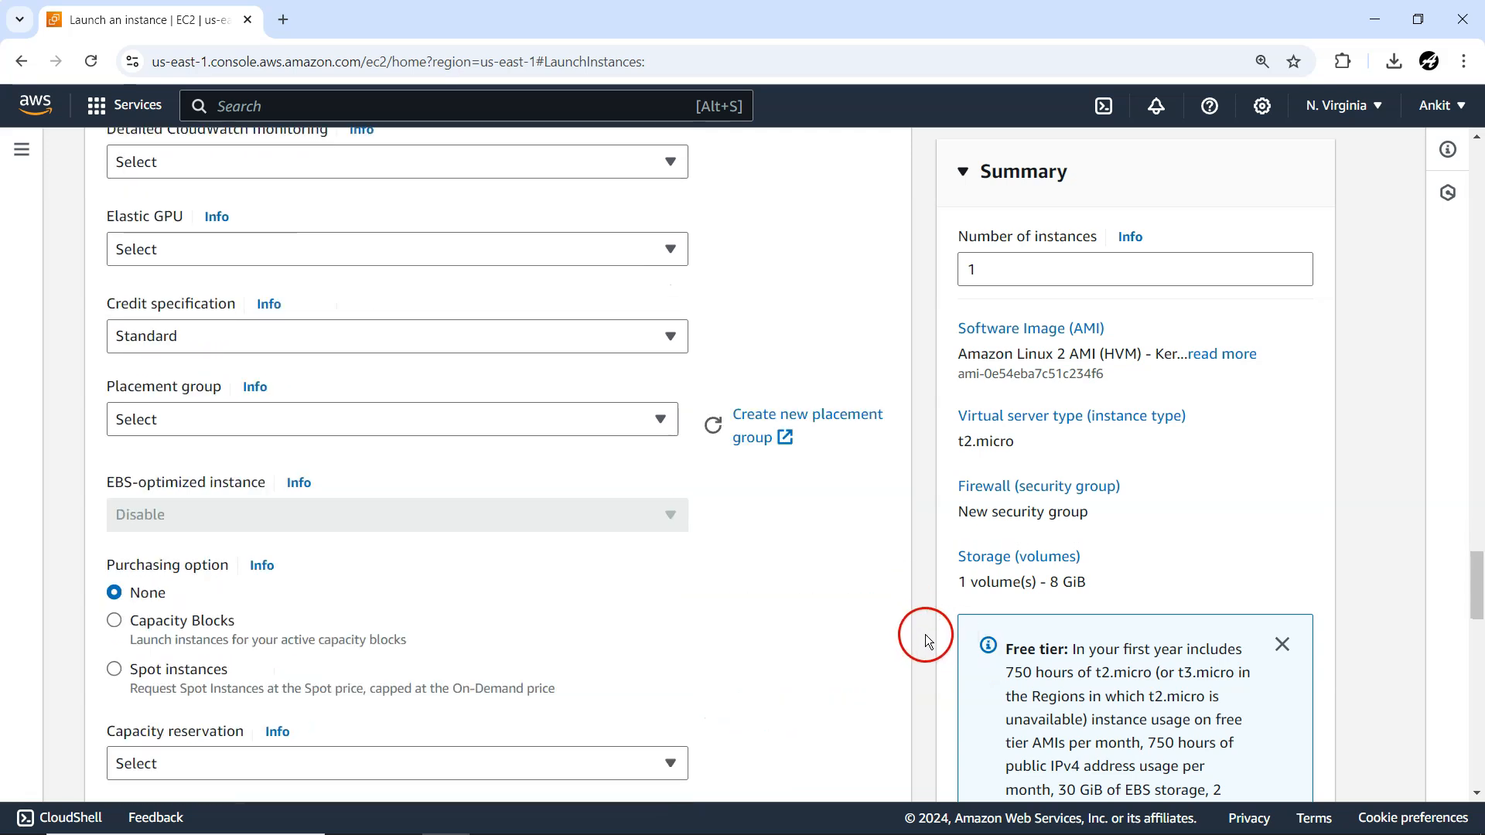
scroll(925, 635, "down", 7)
left_click_drag(1476, 638, 1476, 754)
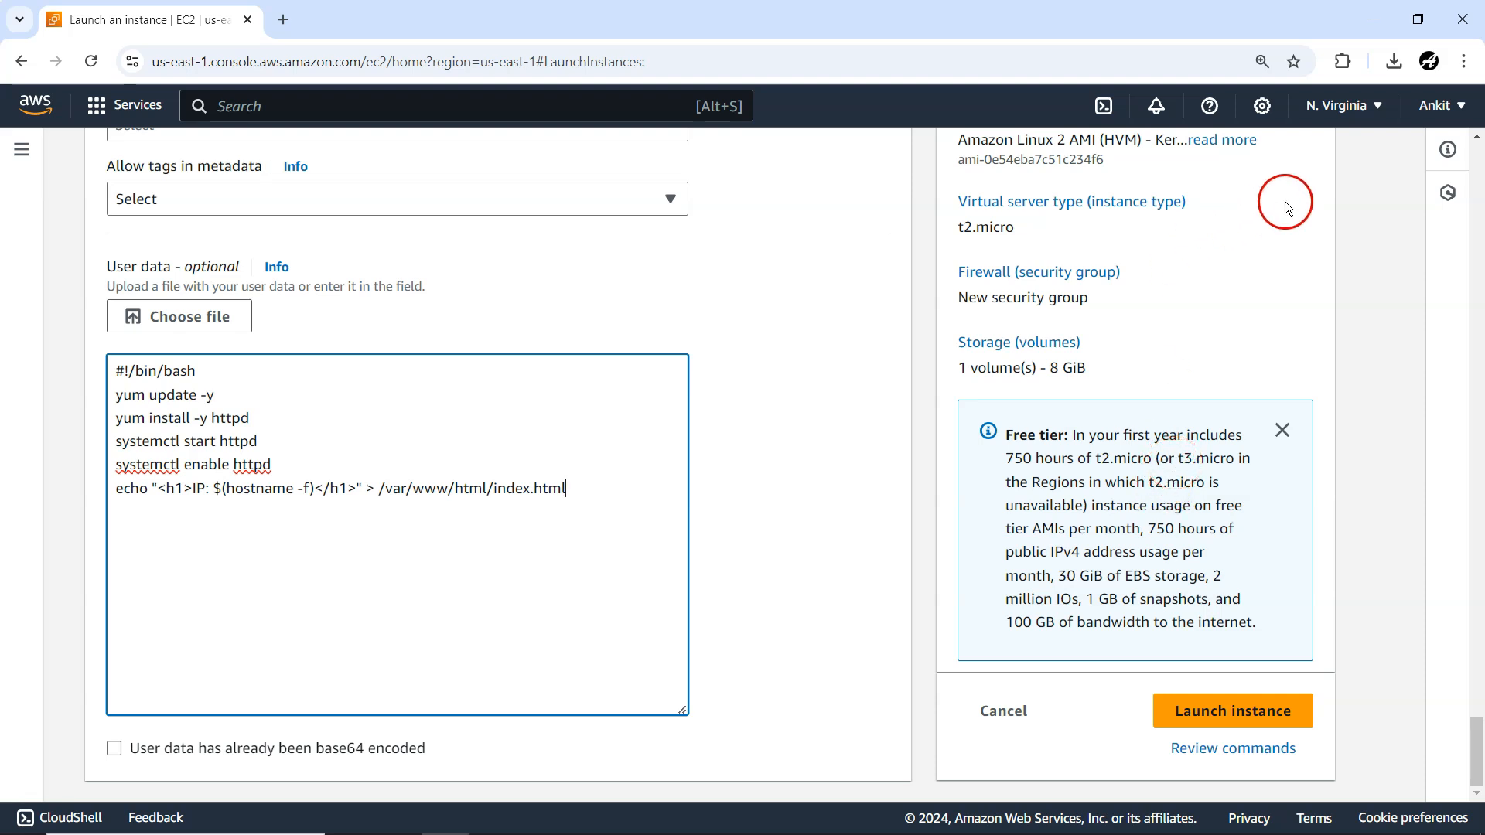
- Check the selected region in the region list and launch the instance
left_click(1331, 106)
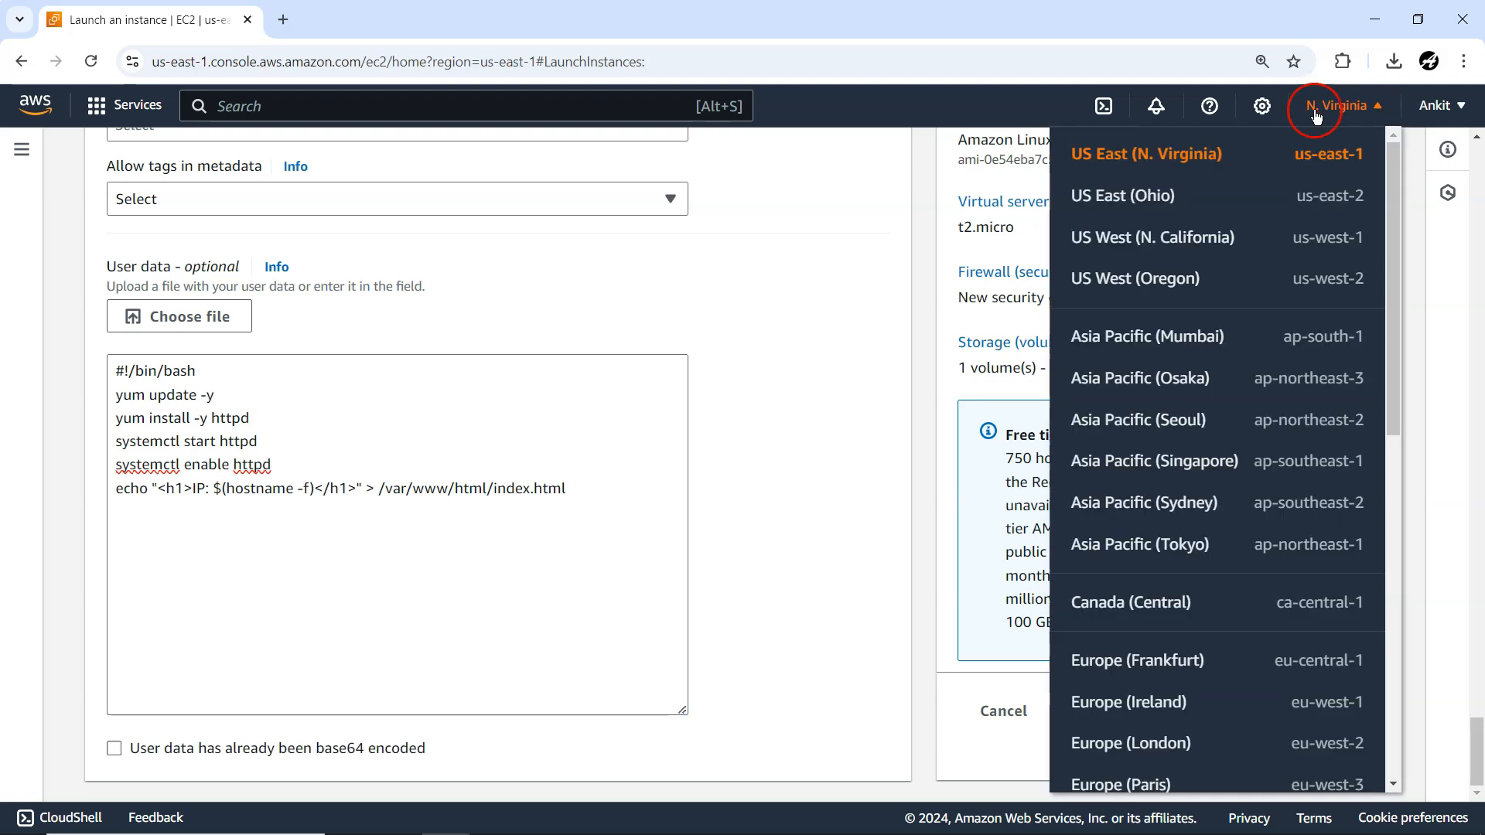
left_click(1414, 258)
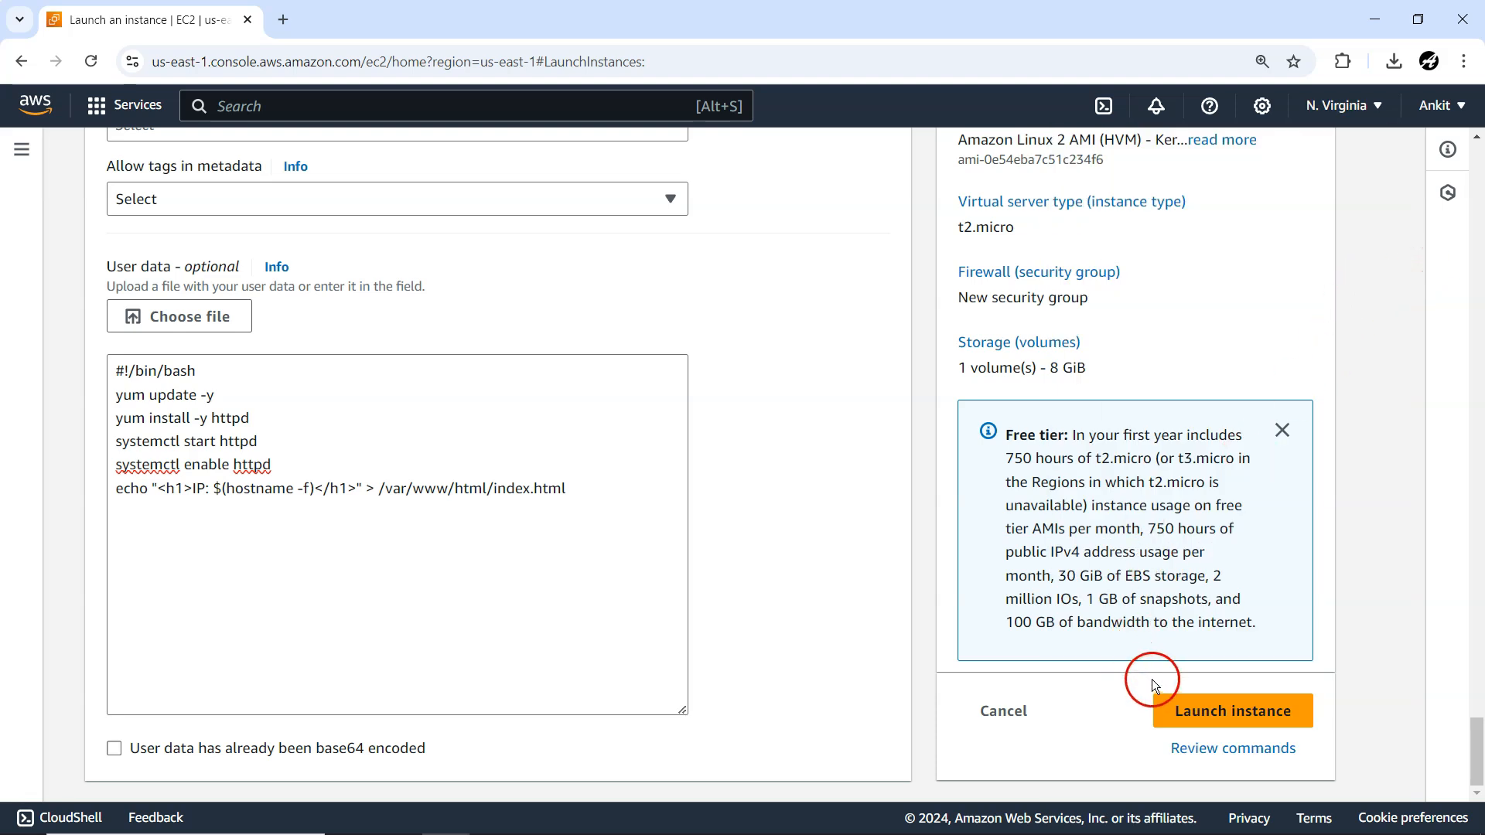
left_click(1227, 714)
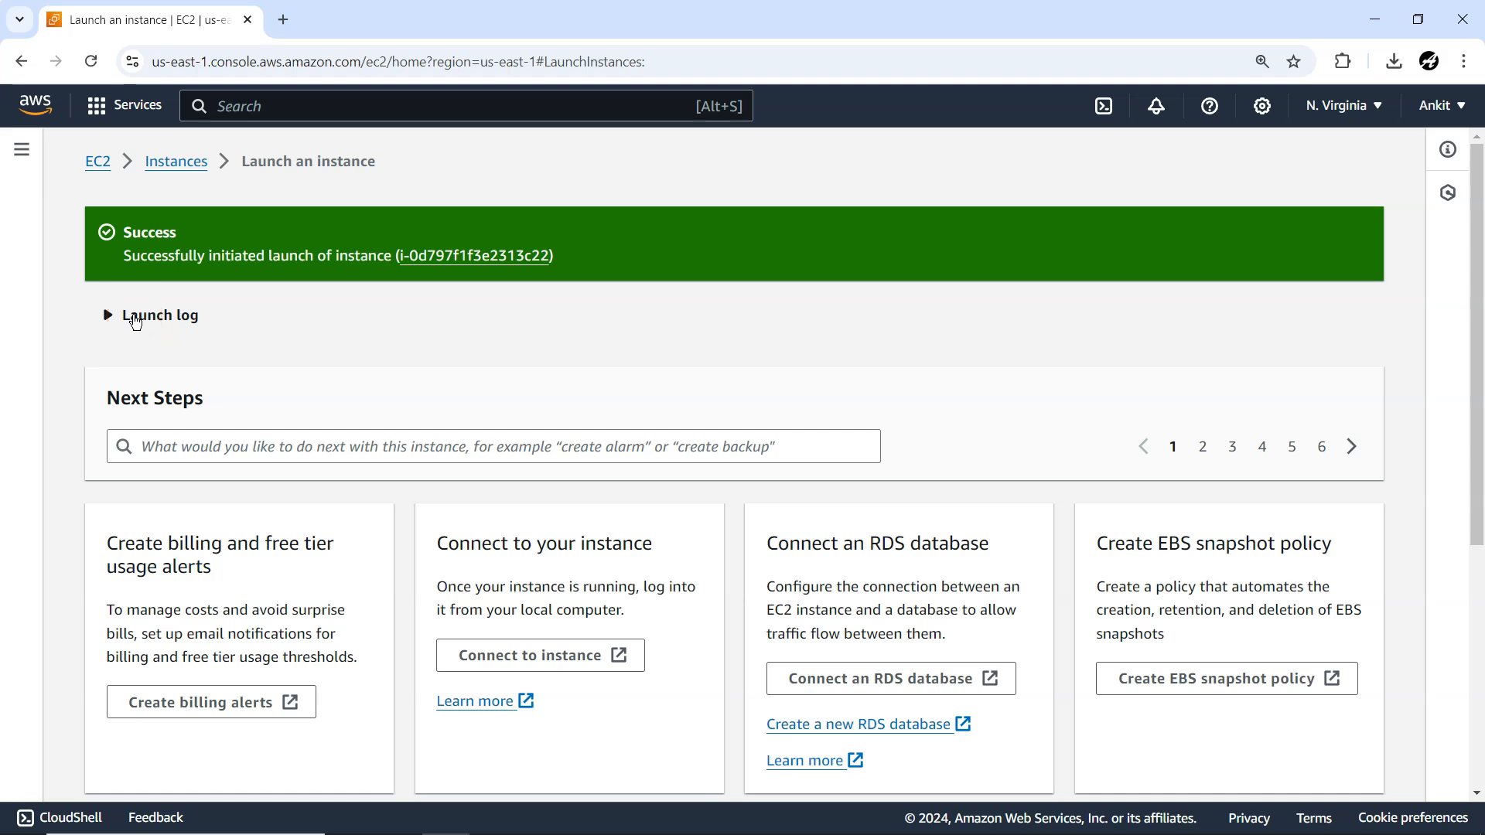
- Examine the launch log of the new instance and the suggested next actions
left_click(135, 322)
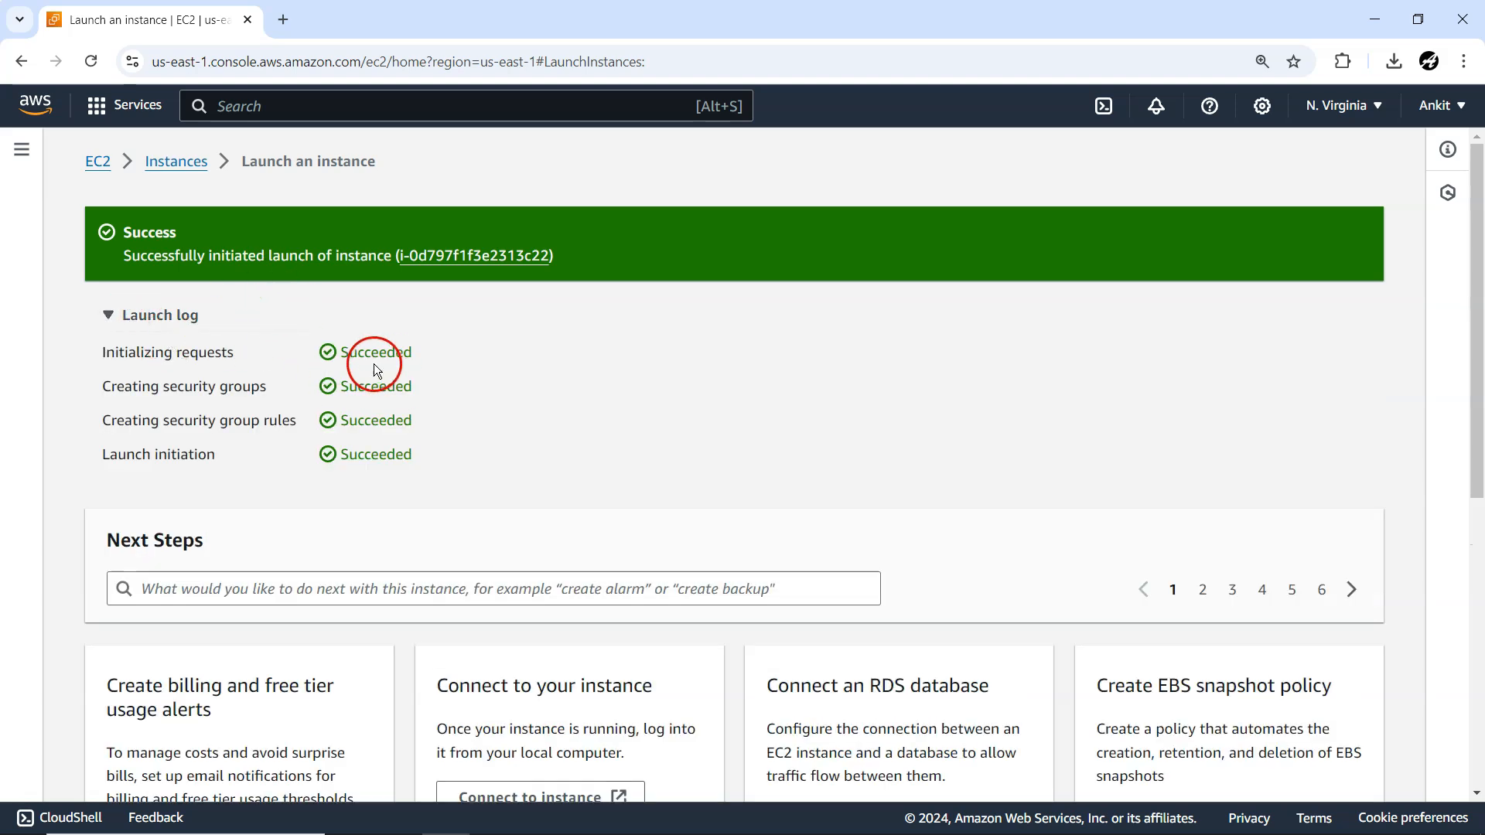
scroll(406, 448, "down", 4)
scroll(420, 486, "up", 4)
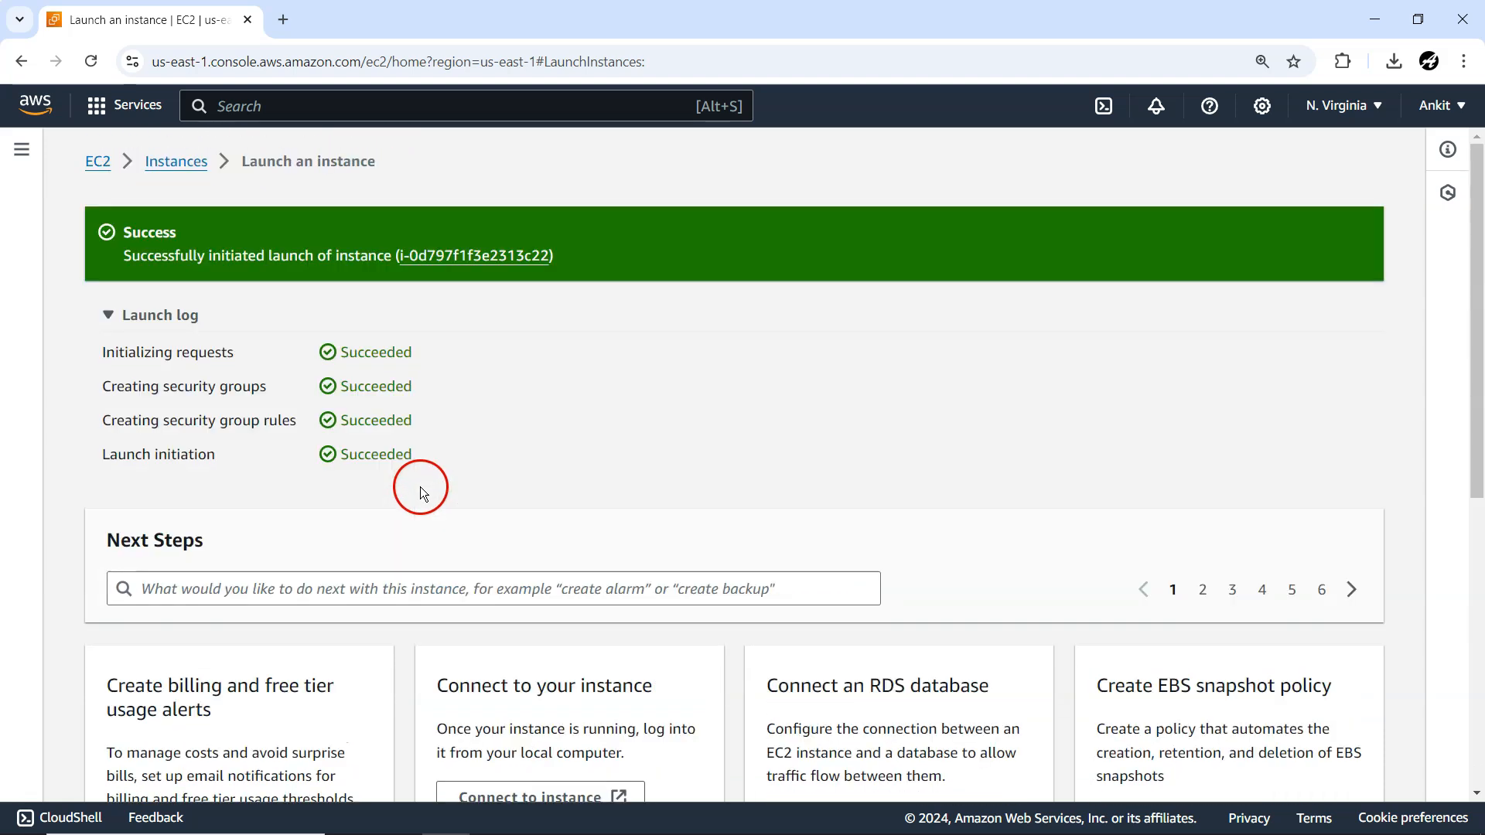
- Open the full list of EC2 instances and refresh it to check the state of myfirstec2
left_click(439, 256)
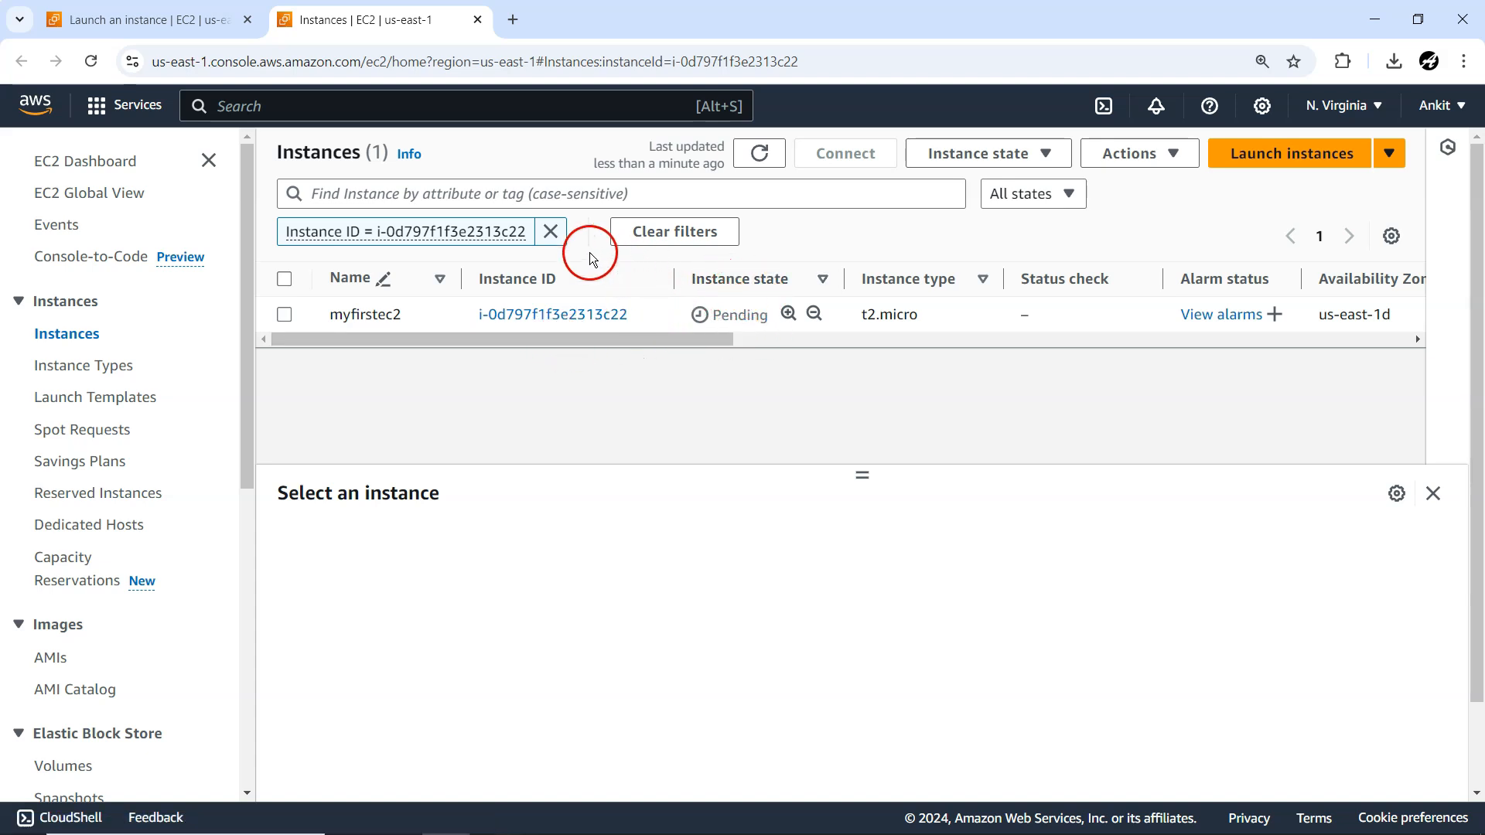
left_click(760, 153)
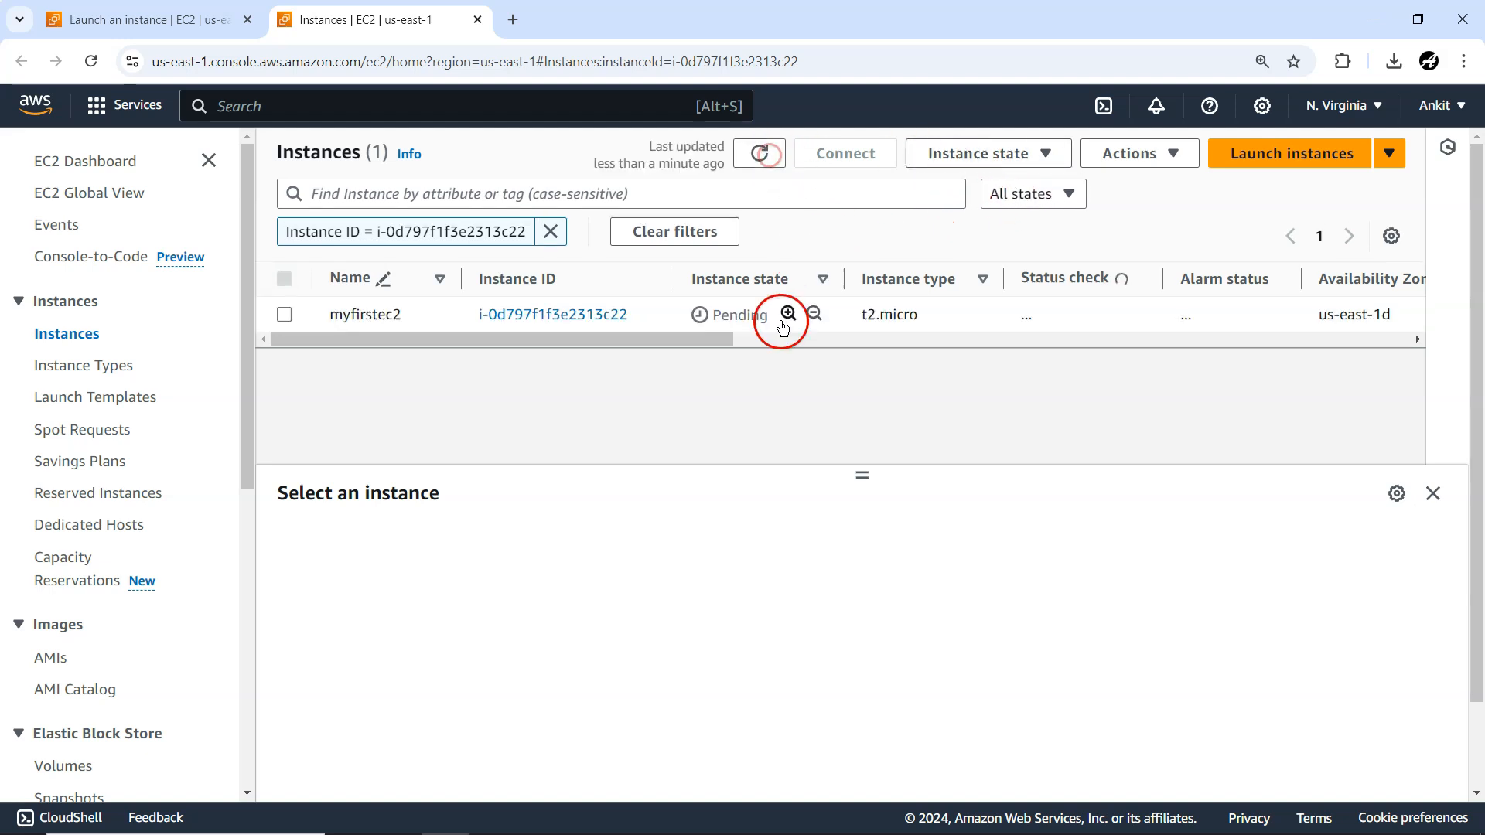
left_click(54, 19)
left_click(178, 160)
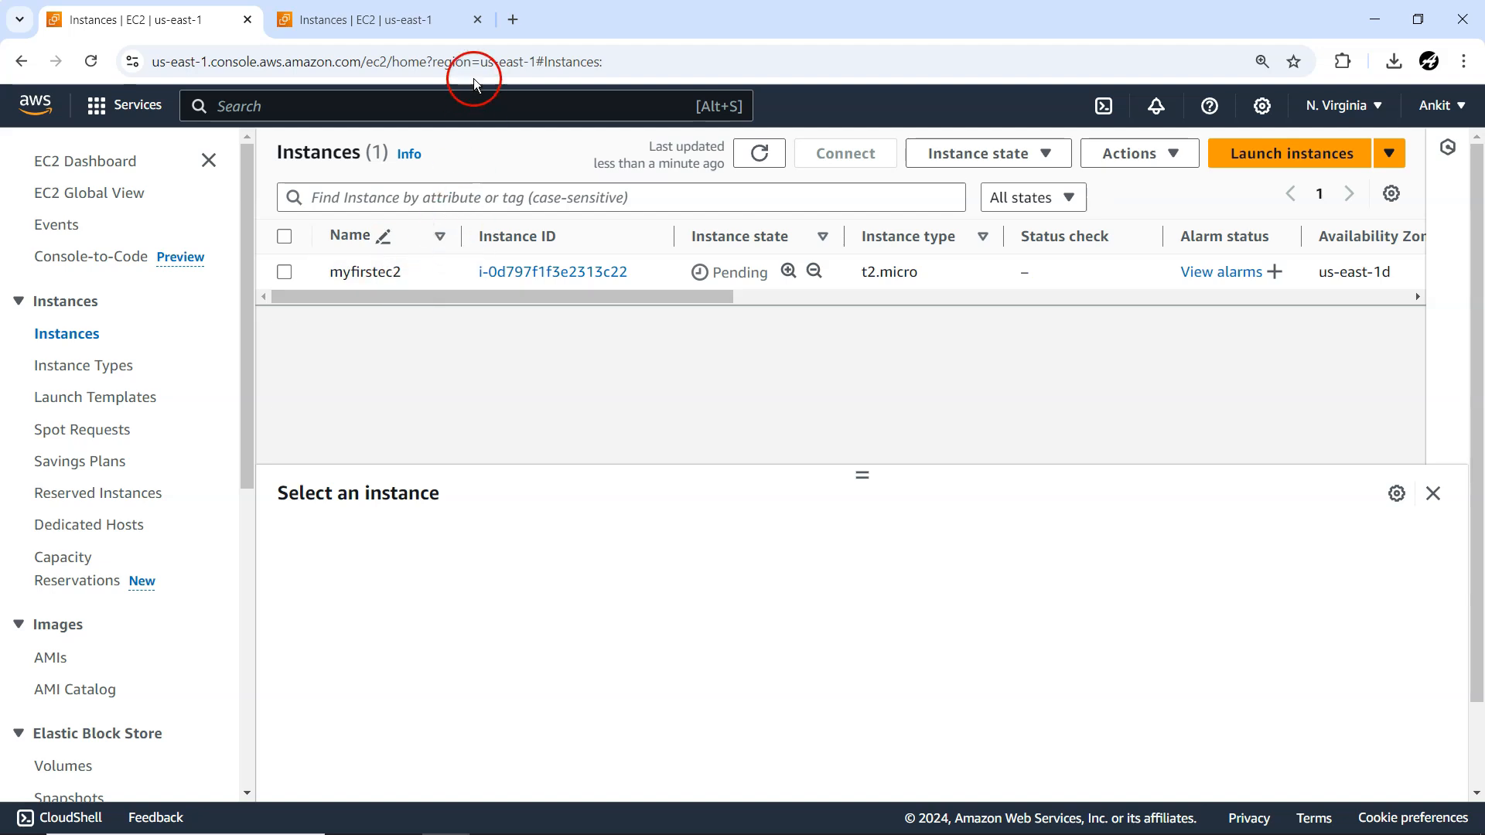
left_click(478, 19)
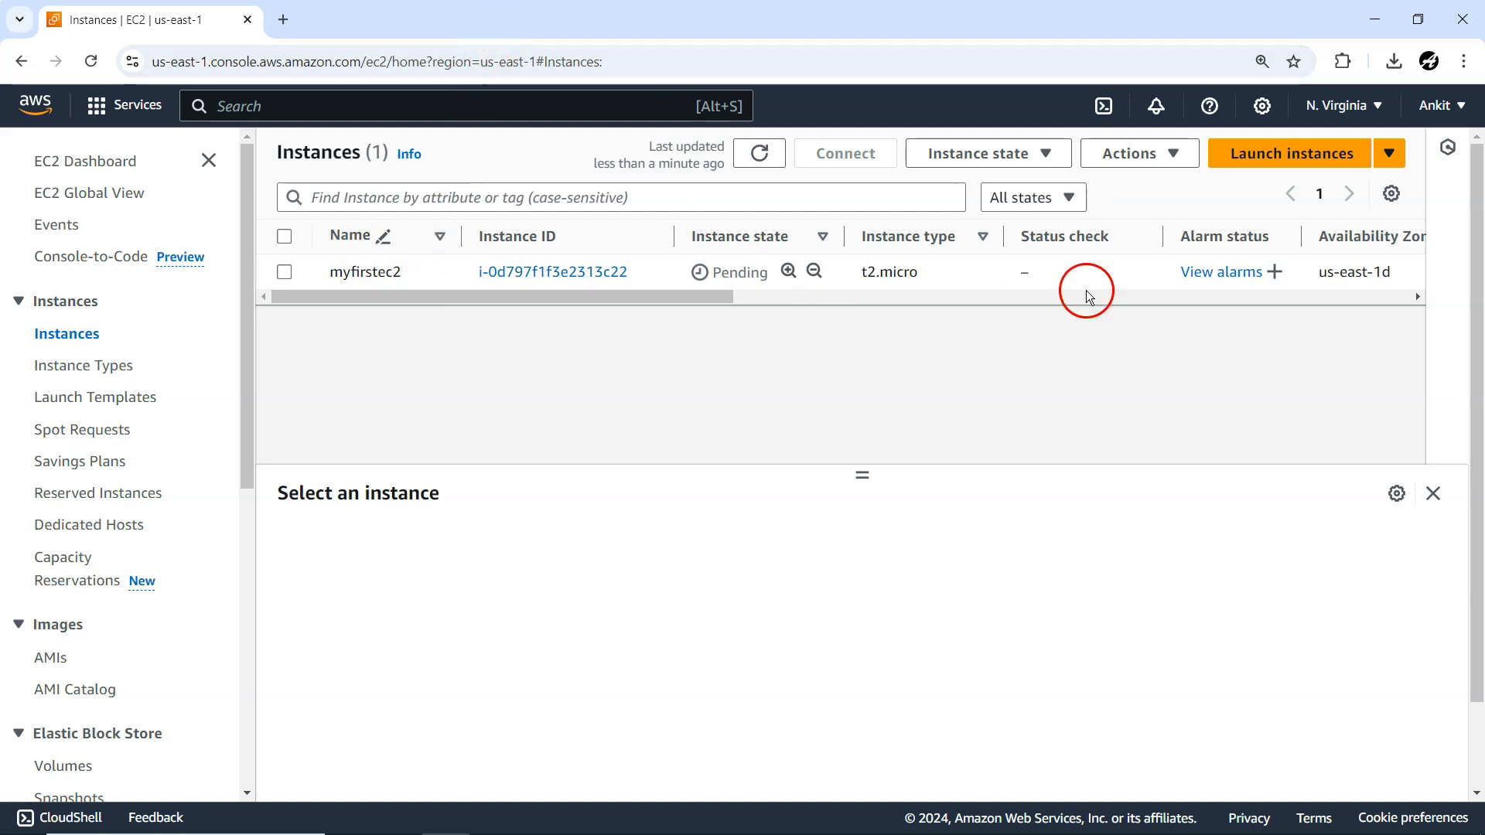
left_click(761, 159)
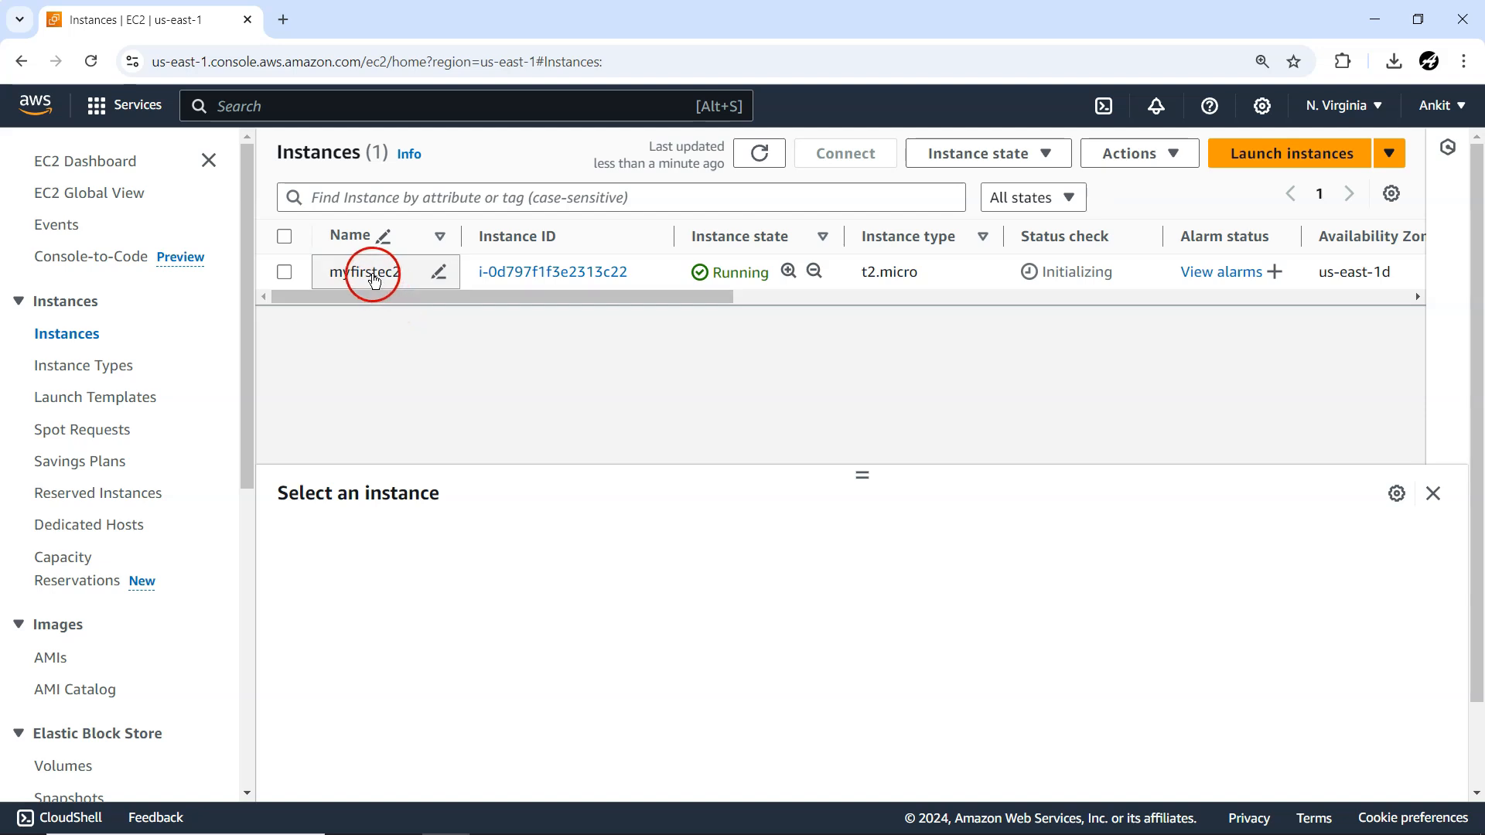
- Open the details of the myfirstec2 instance and examine its summary
left_click(531, 271)
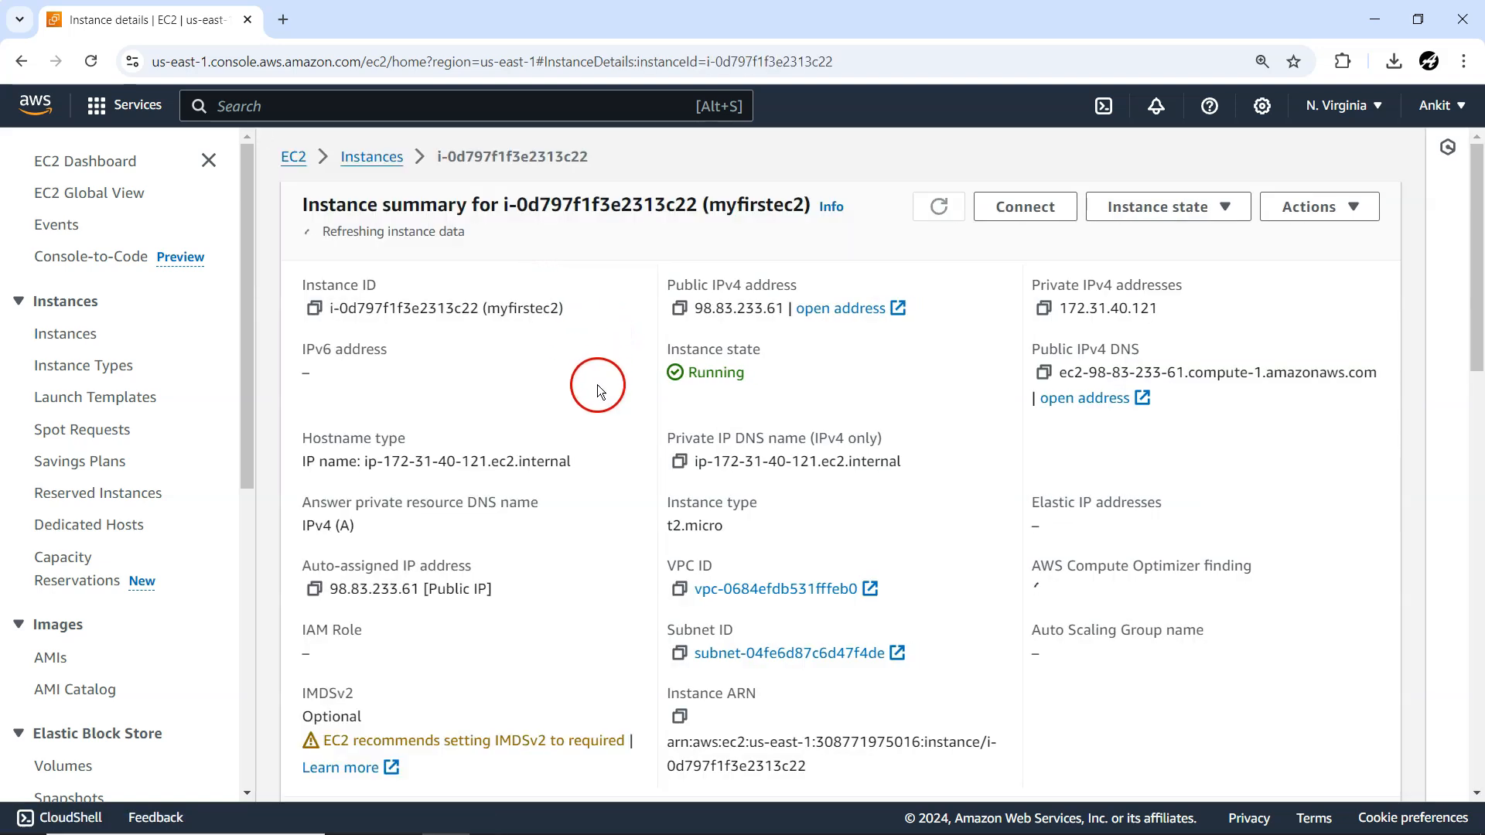
scroll(614, 555, "down", 3)
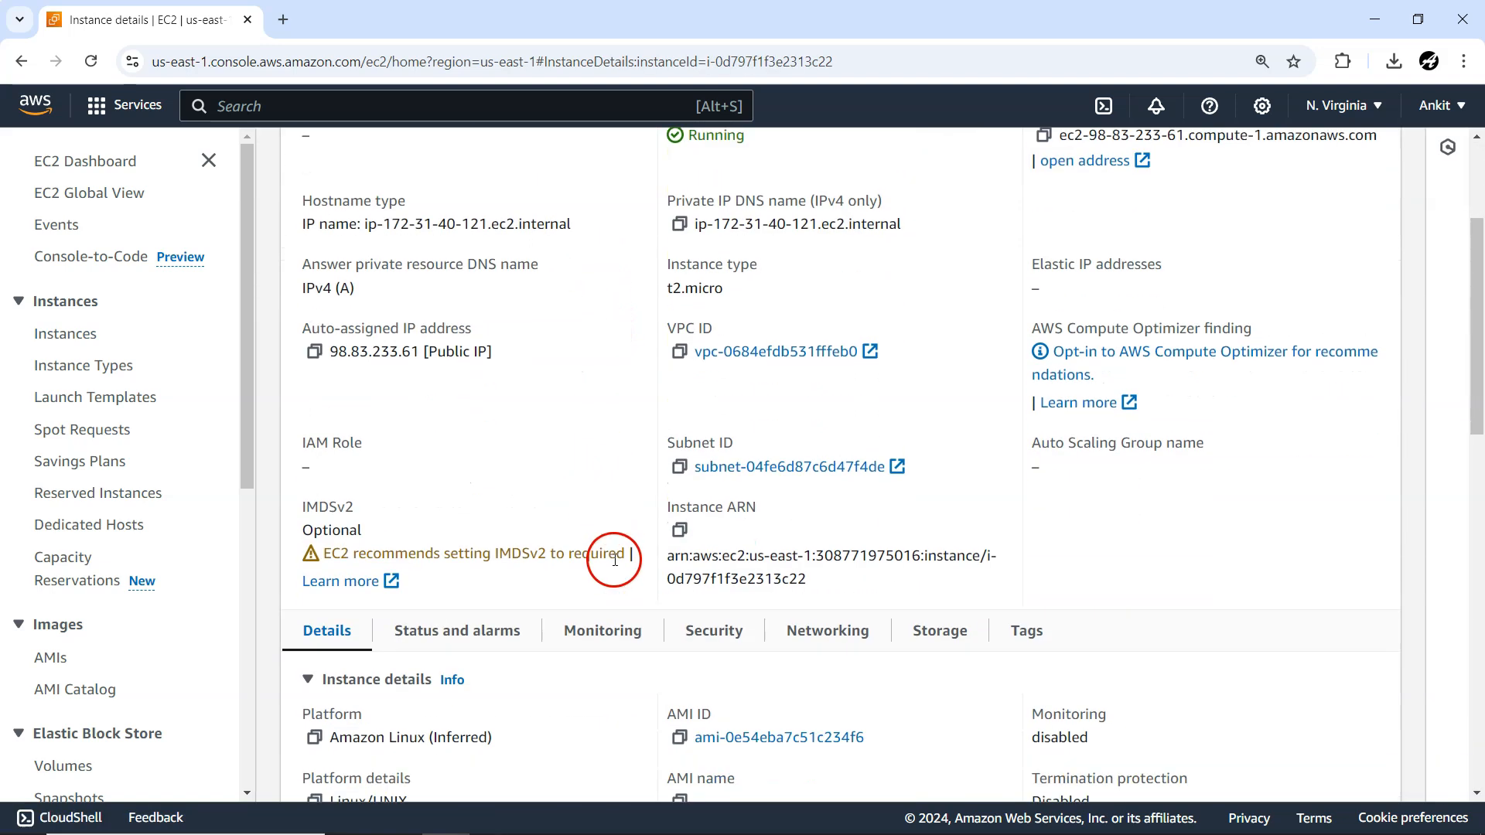
- Examine the platform, AMI, launch time and key pair information in the myfirstec2 instance details
scroll(614, 559, "down", 3)
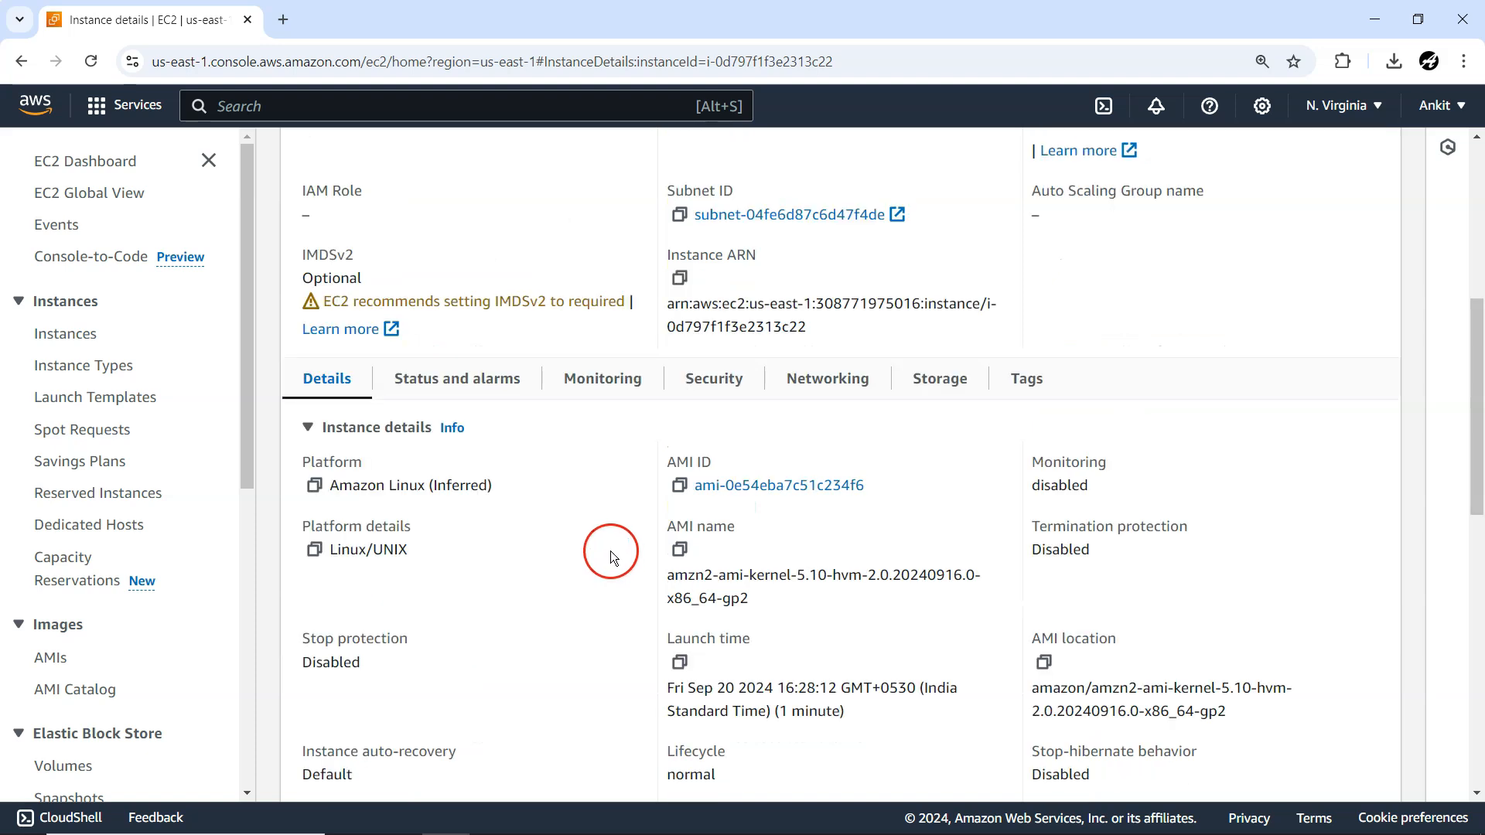
scroll(610, 551, "up", 2)
scroll(611, 551, "down", 10)
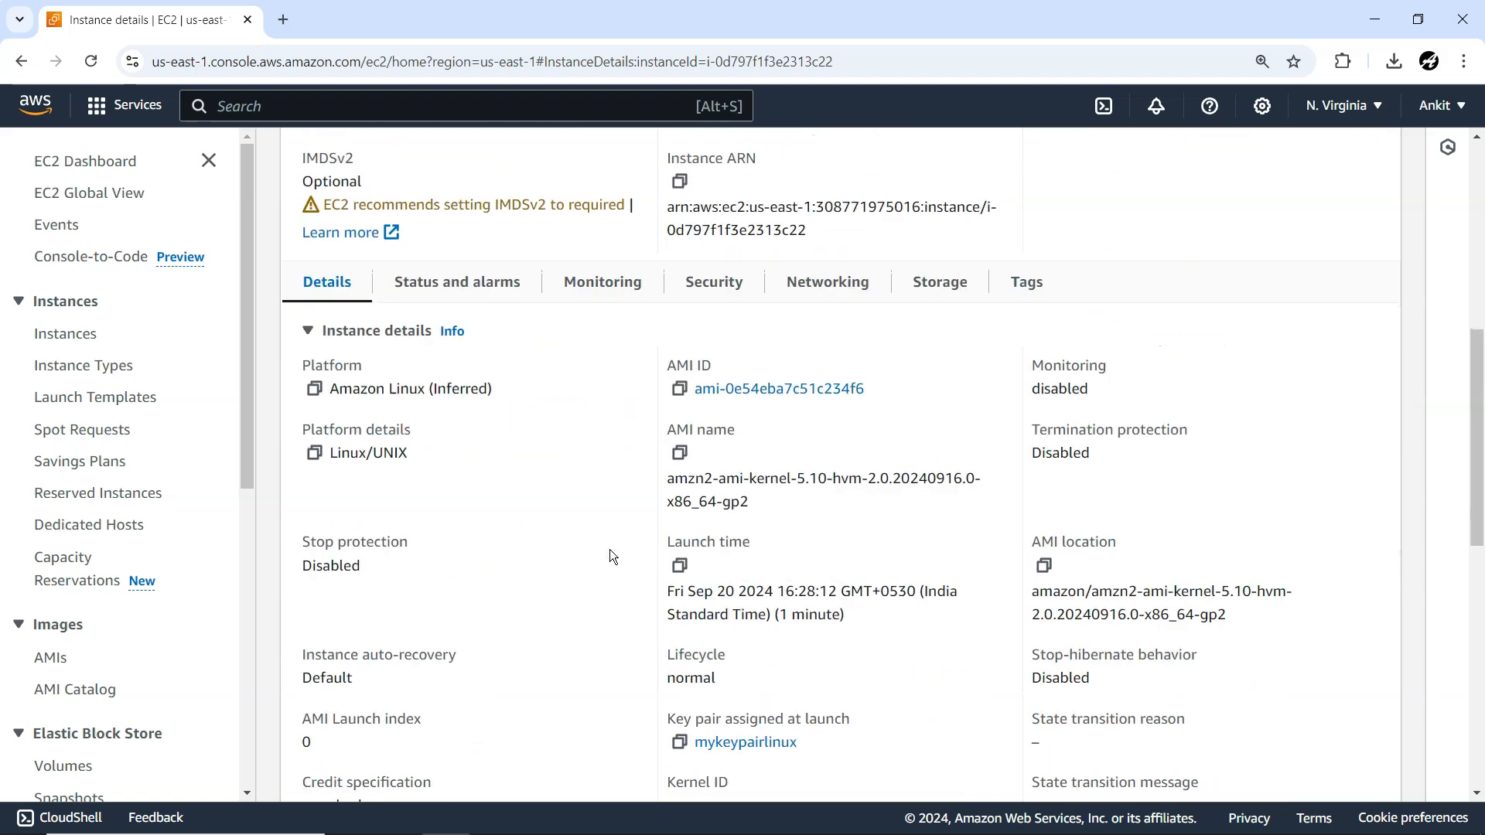
scroll(610, 550, "up", 14)
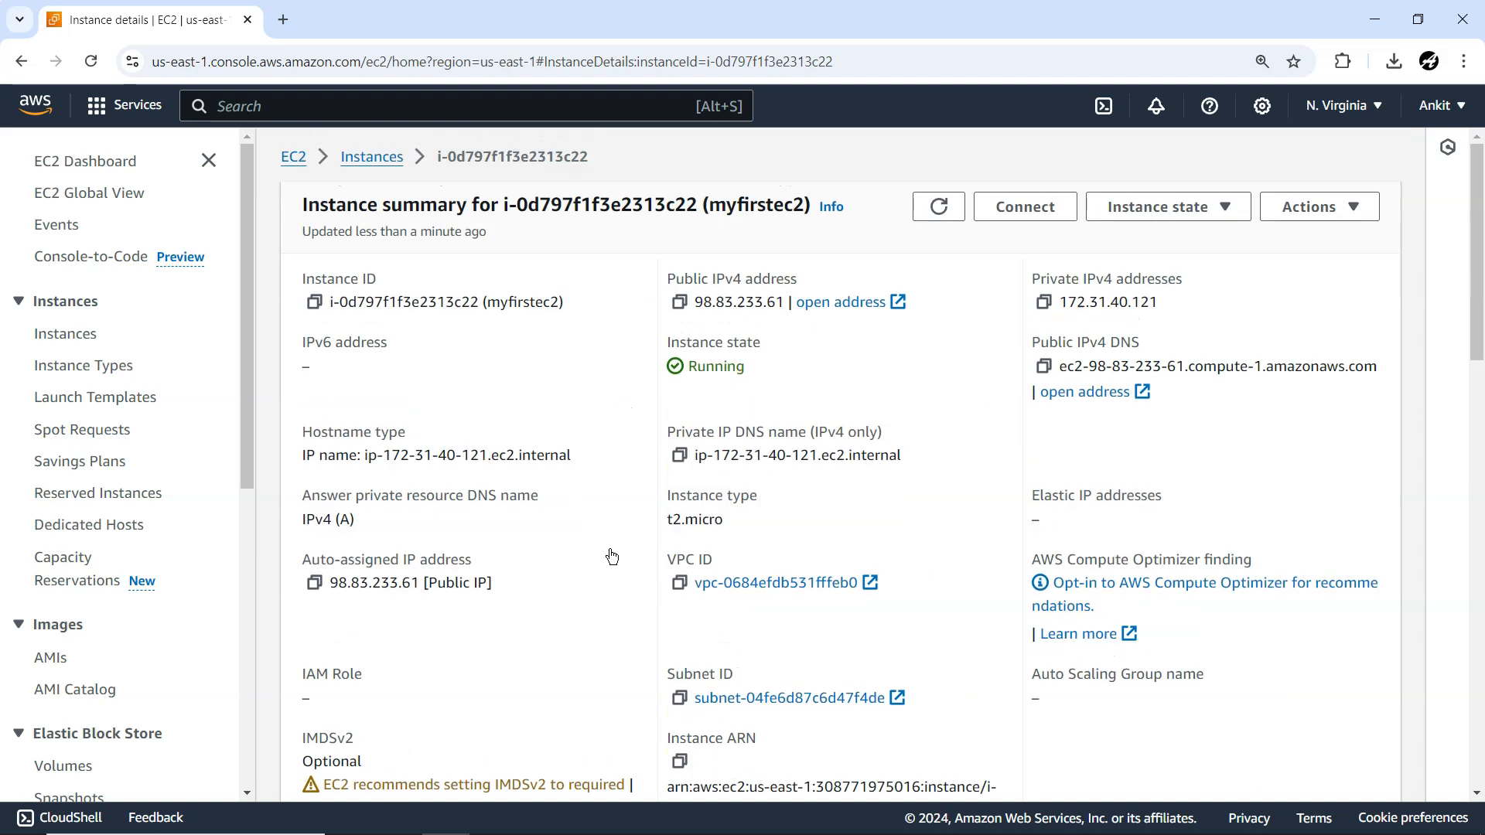
- Return to the list of EC2 instances and check the public IPv4 address of myfirstec2
left_click(361, 155)
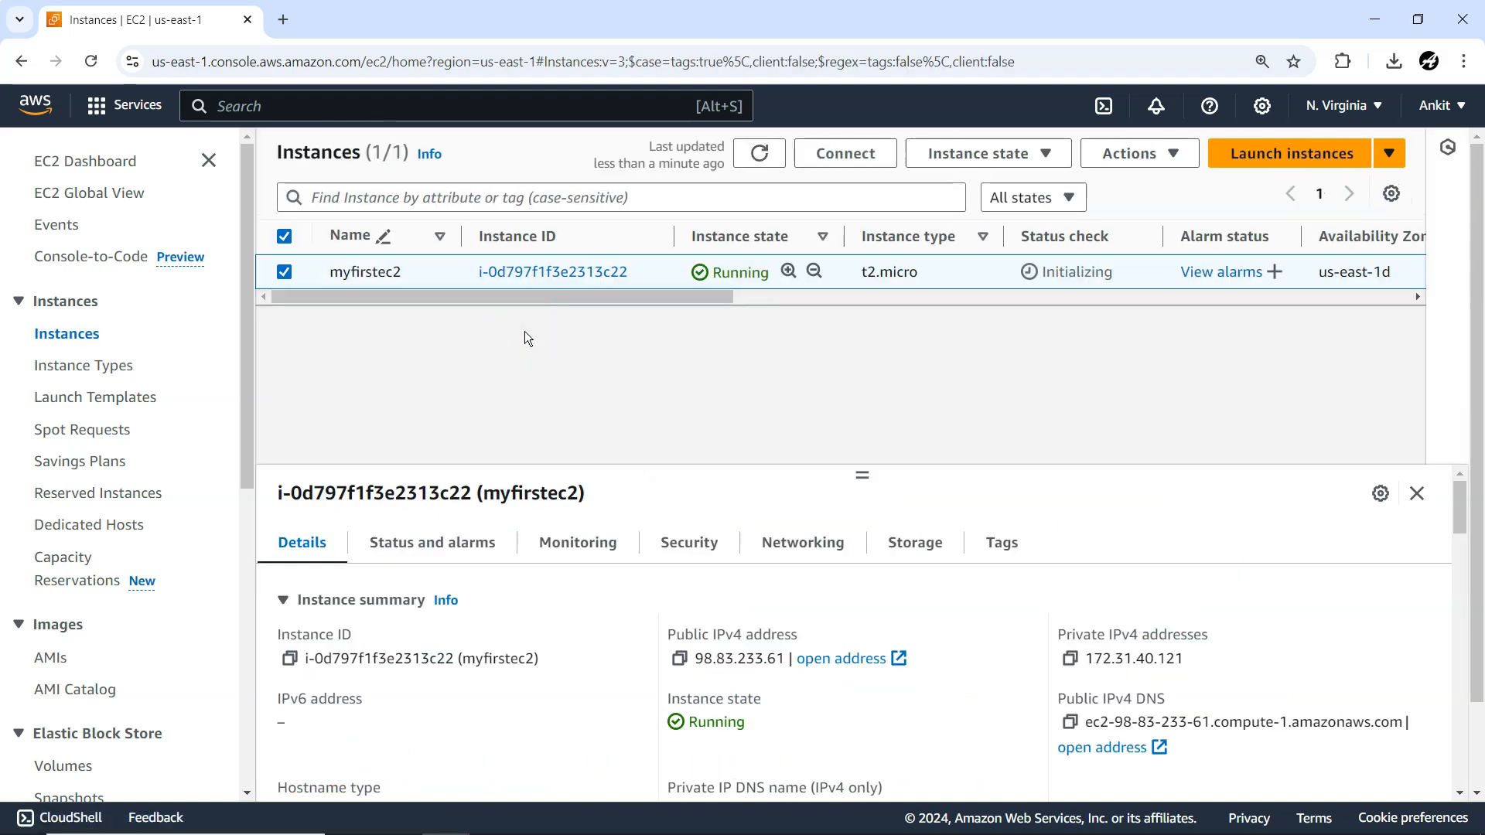
scroll(718, 575, "down", 2)
scroll(718, 575, "up", 1)
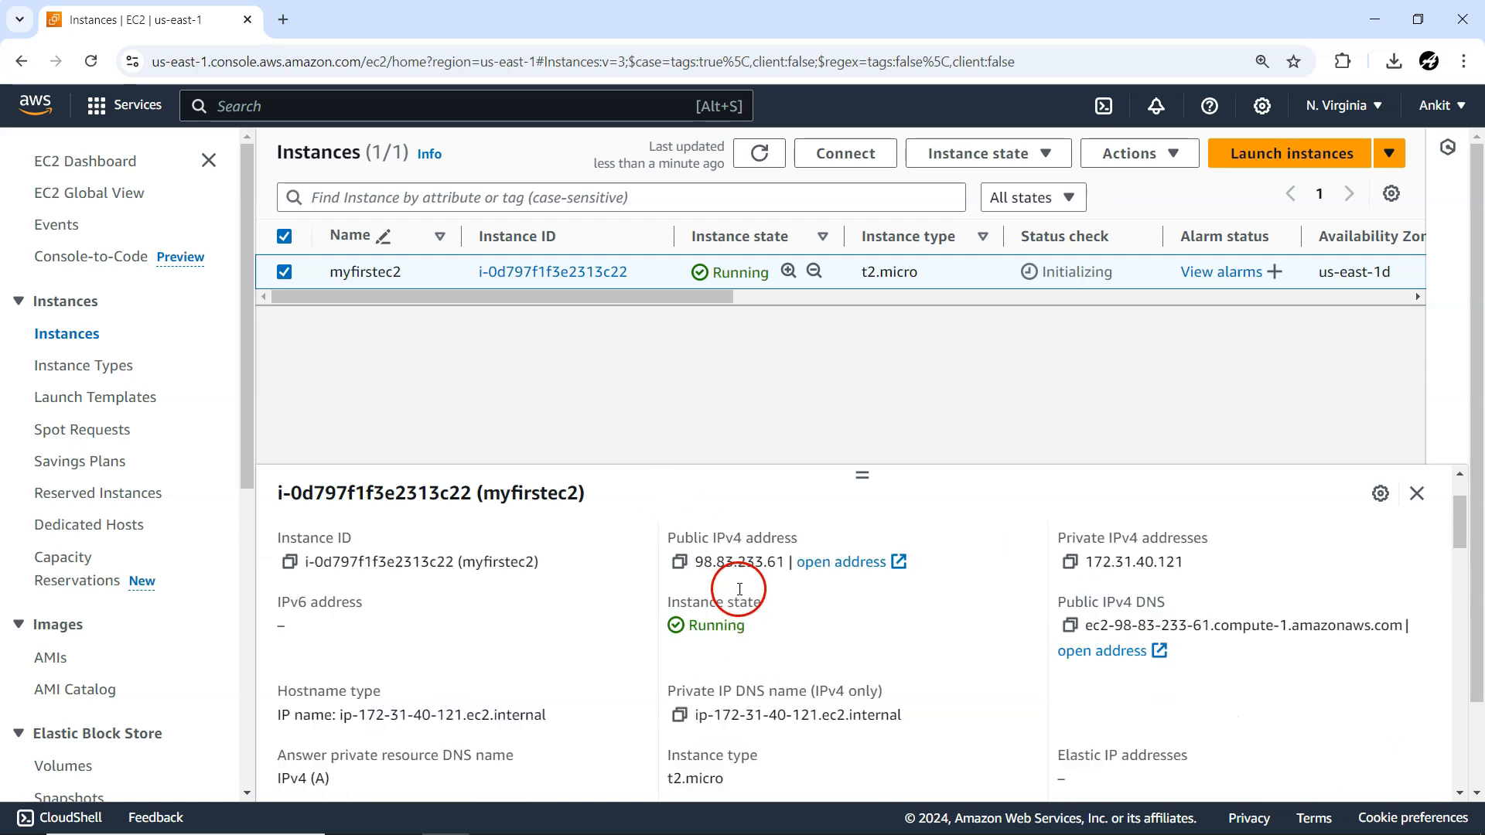
left_click_drag(698, 566, 770, 563)
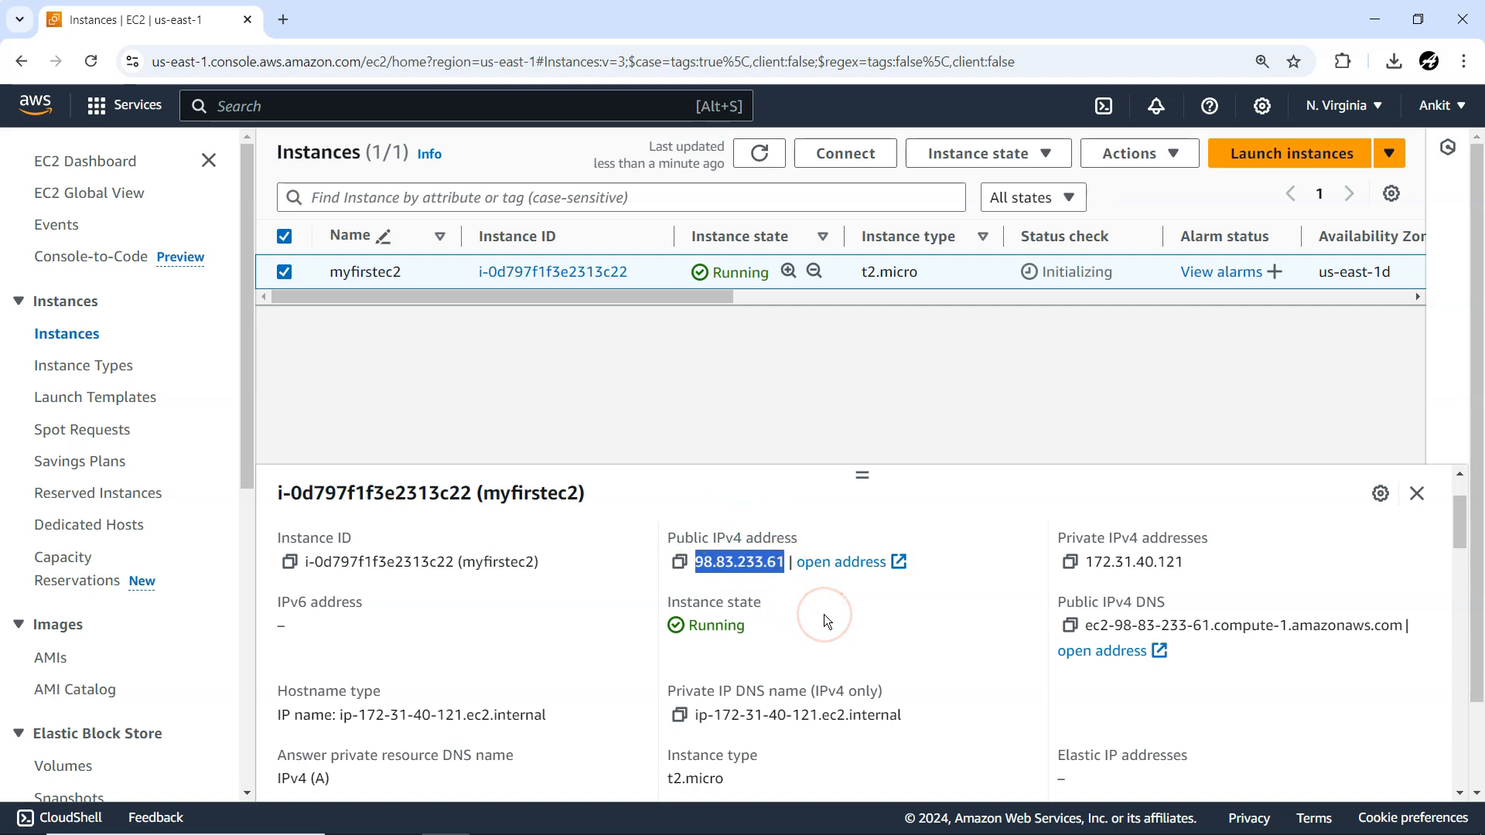
scroll(824, 615, "up", 1)
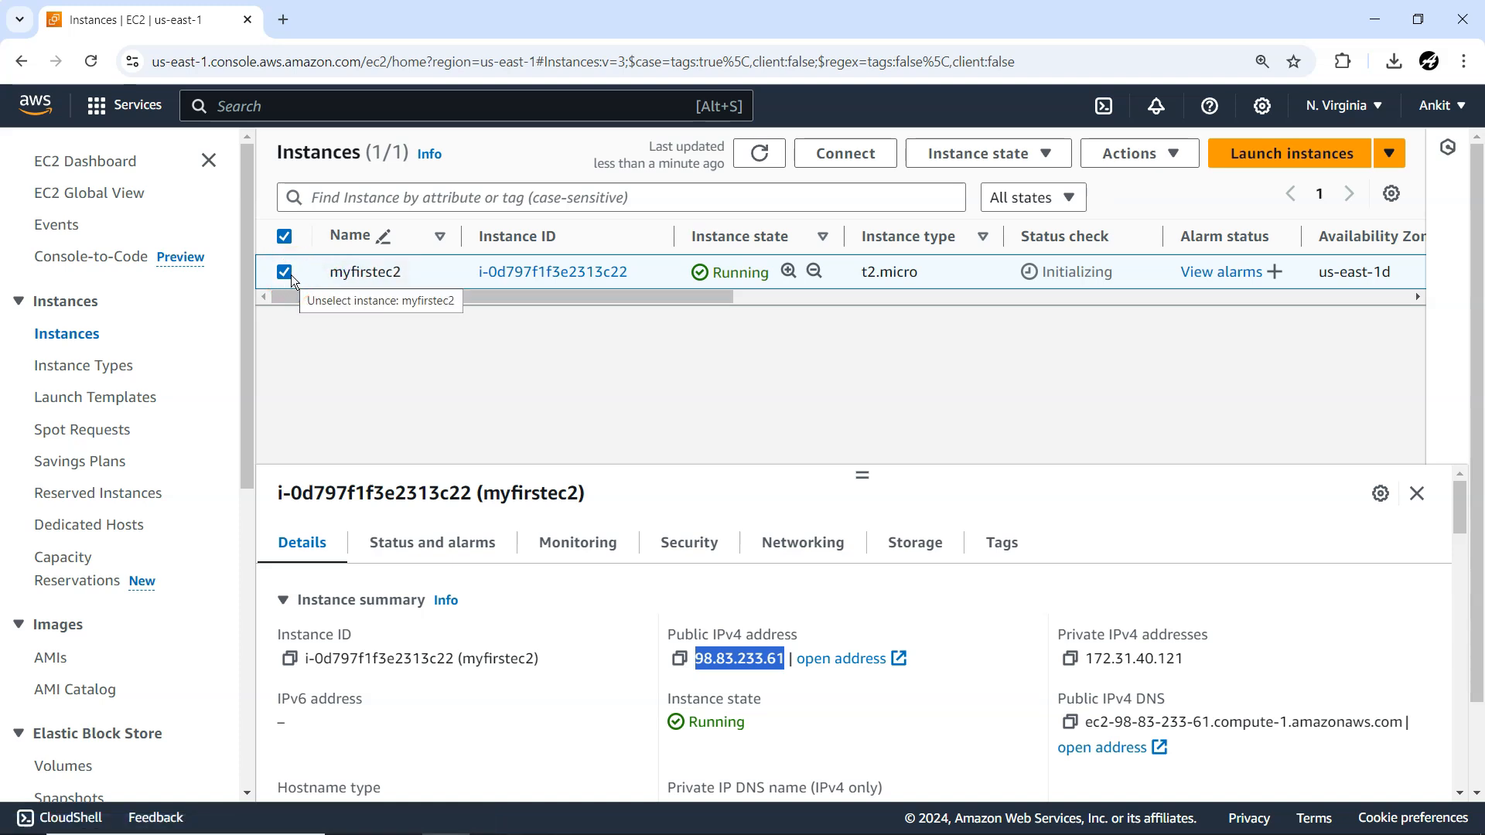
- Connect to myfirstec2 with EC2 Instance Connect, using its public IPv4 address and the default username ec2-user
left_click(271, 283)
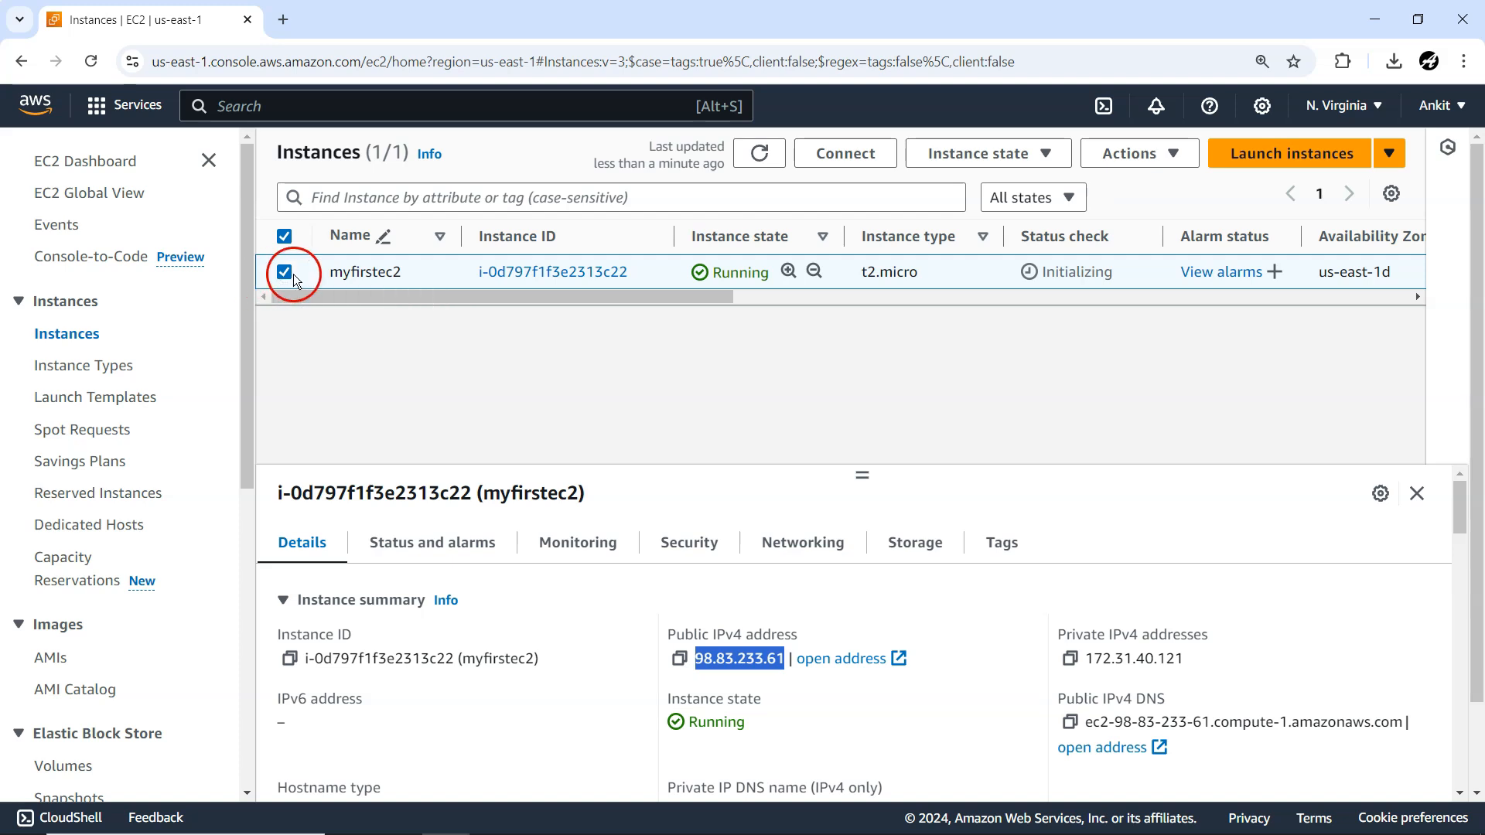
left_click(870, 156)
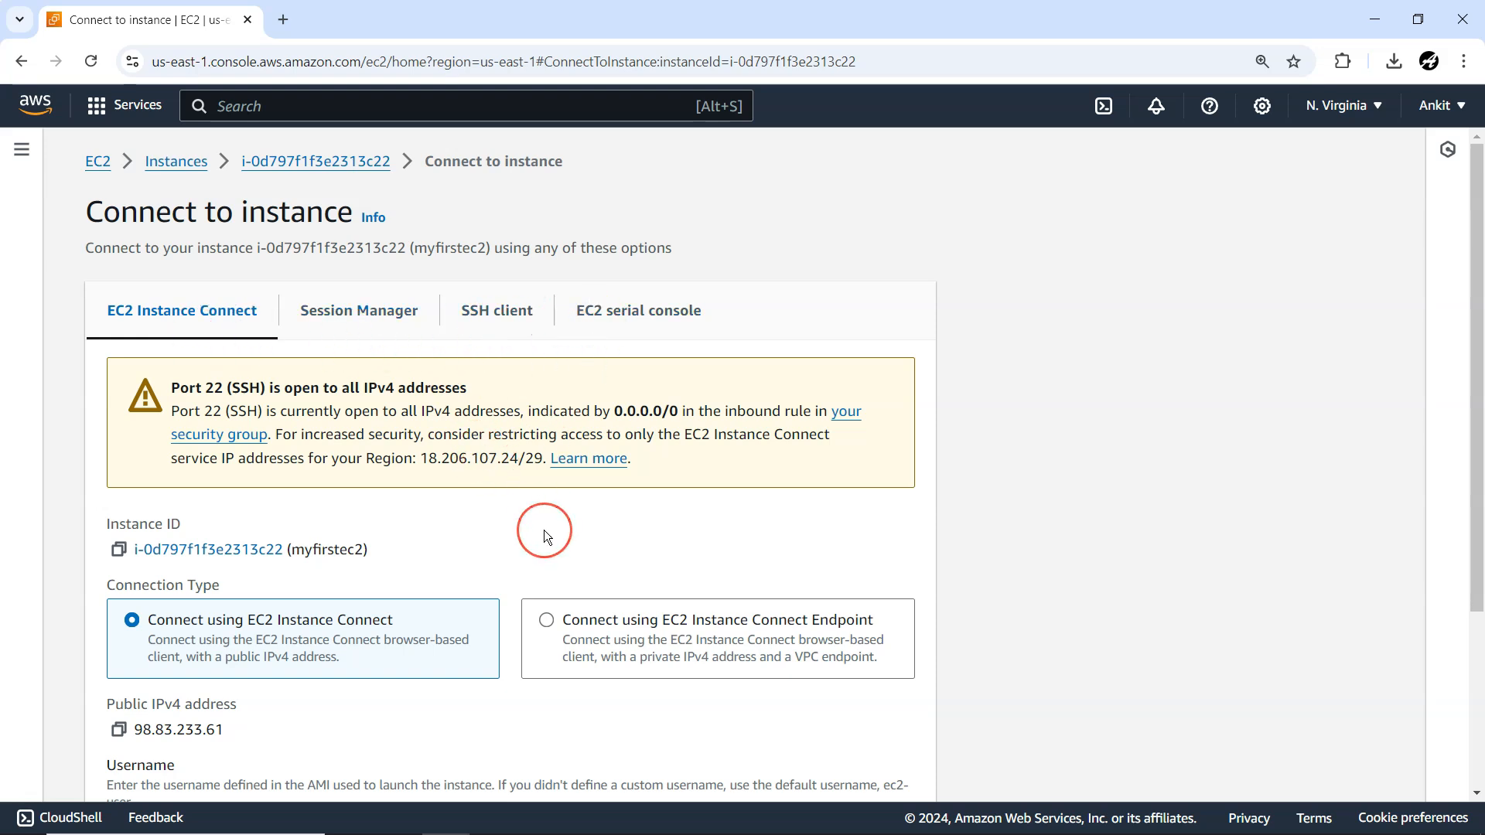
scroll(544, 531, "down", 1)
scroll(544, 531, "up", 1)
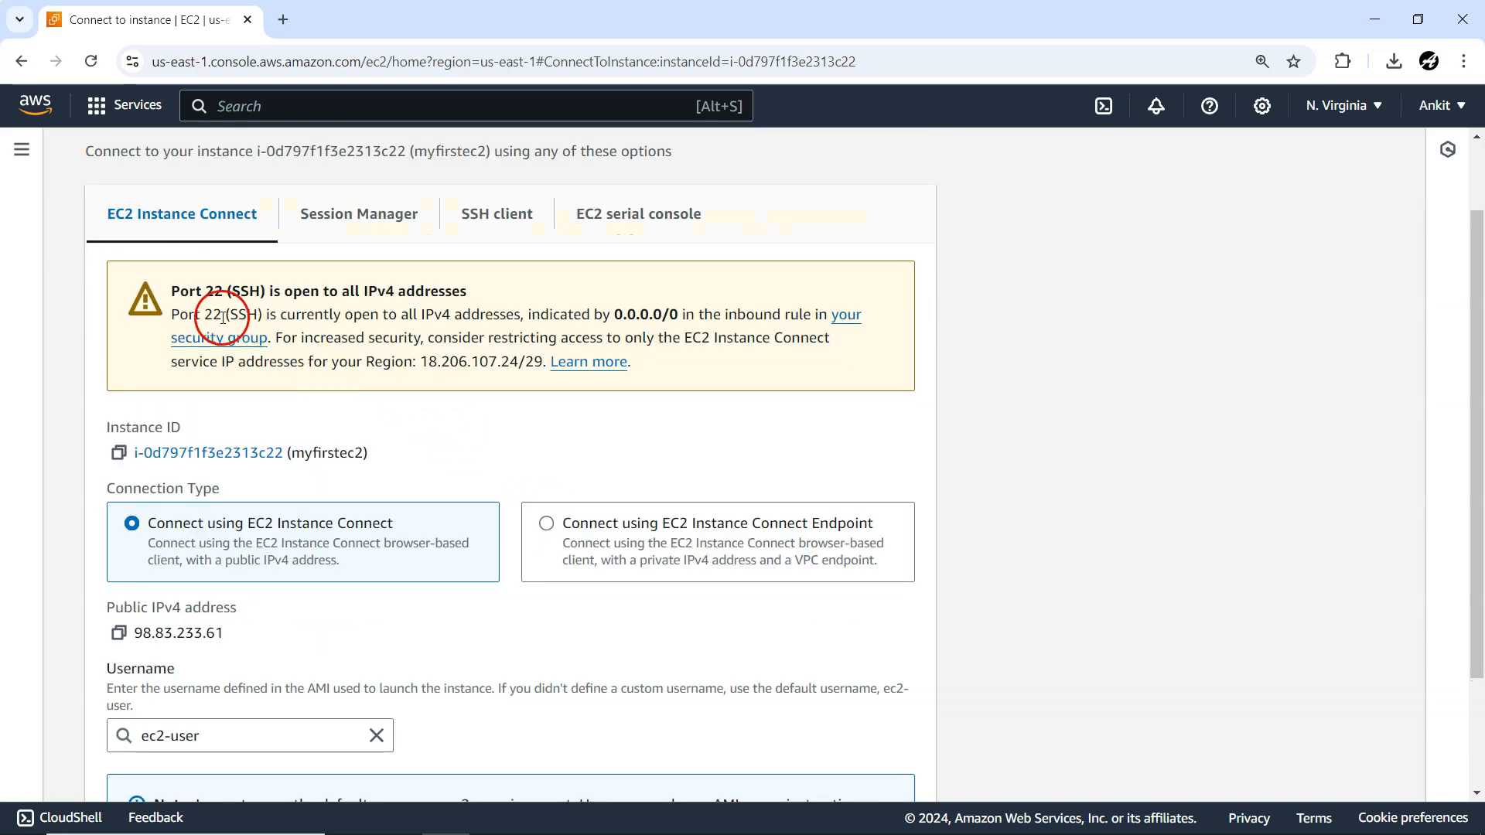
scroll(379, 490, "down", 2)
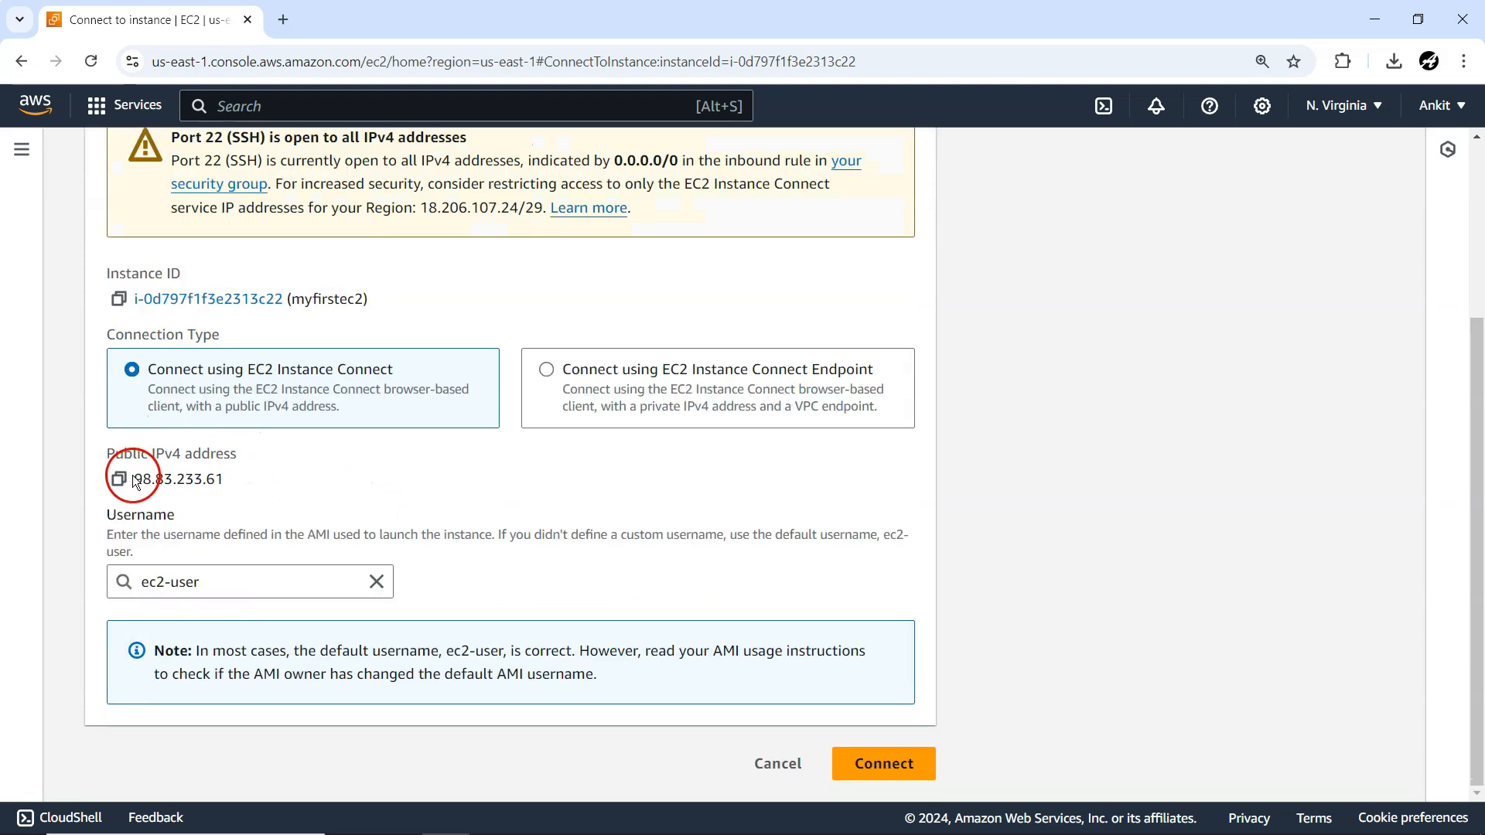
scroll(251, 439, "up", 1)
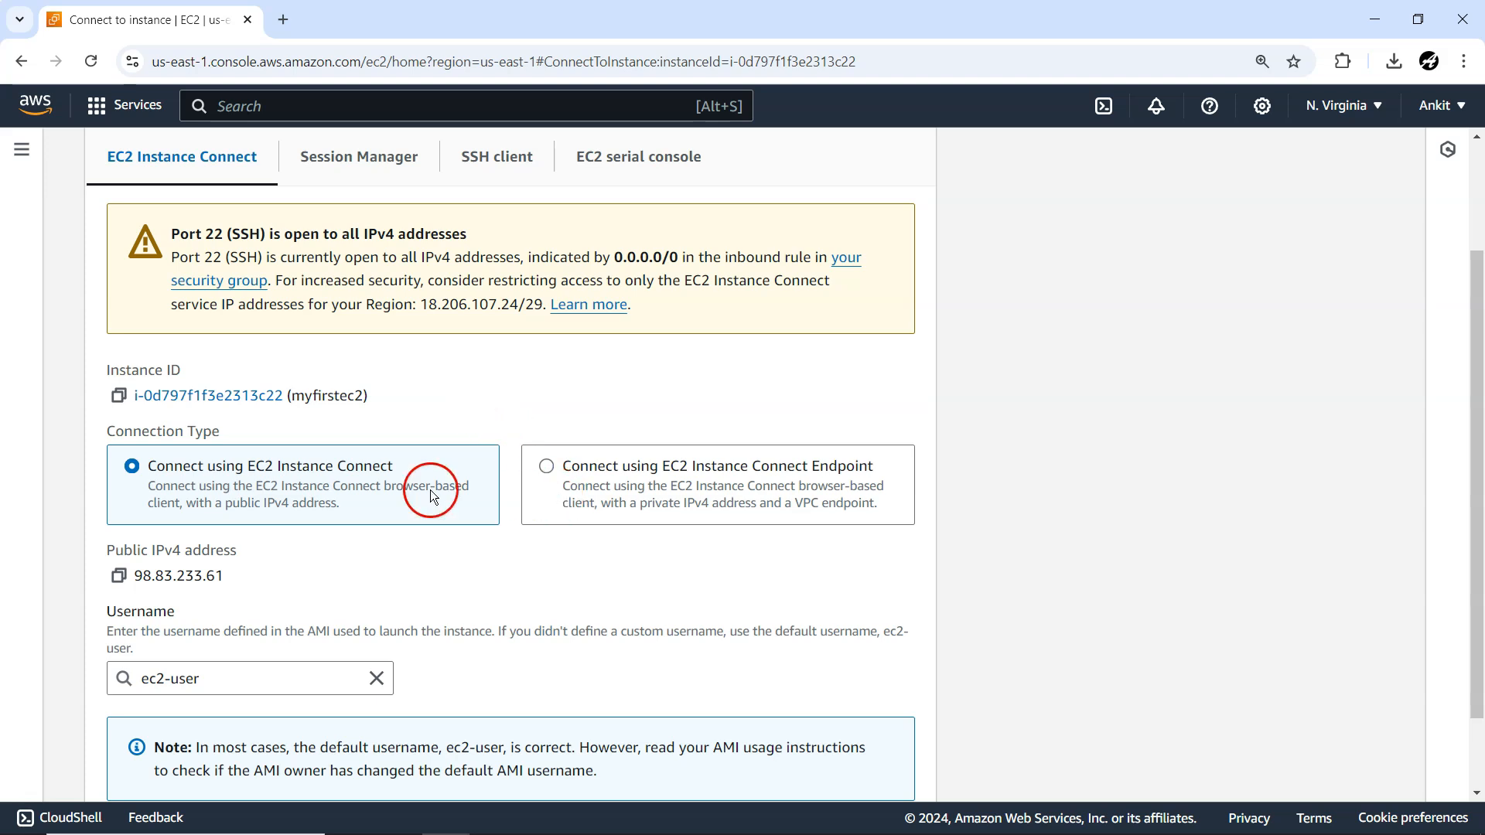
scroll(523, 579, "down", 1)
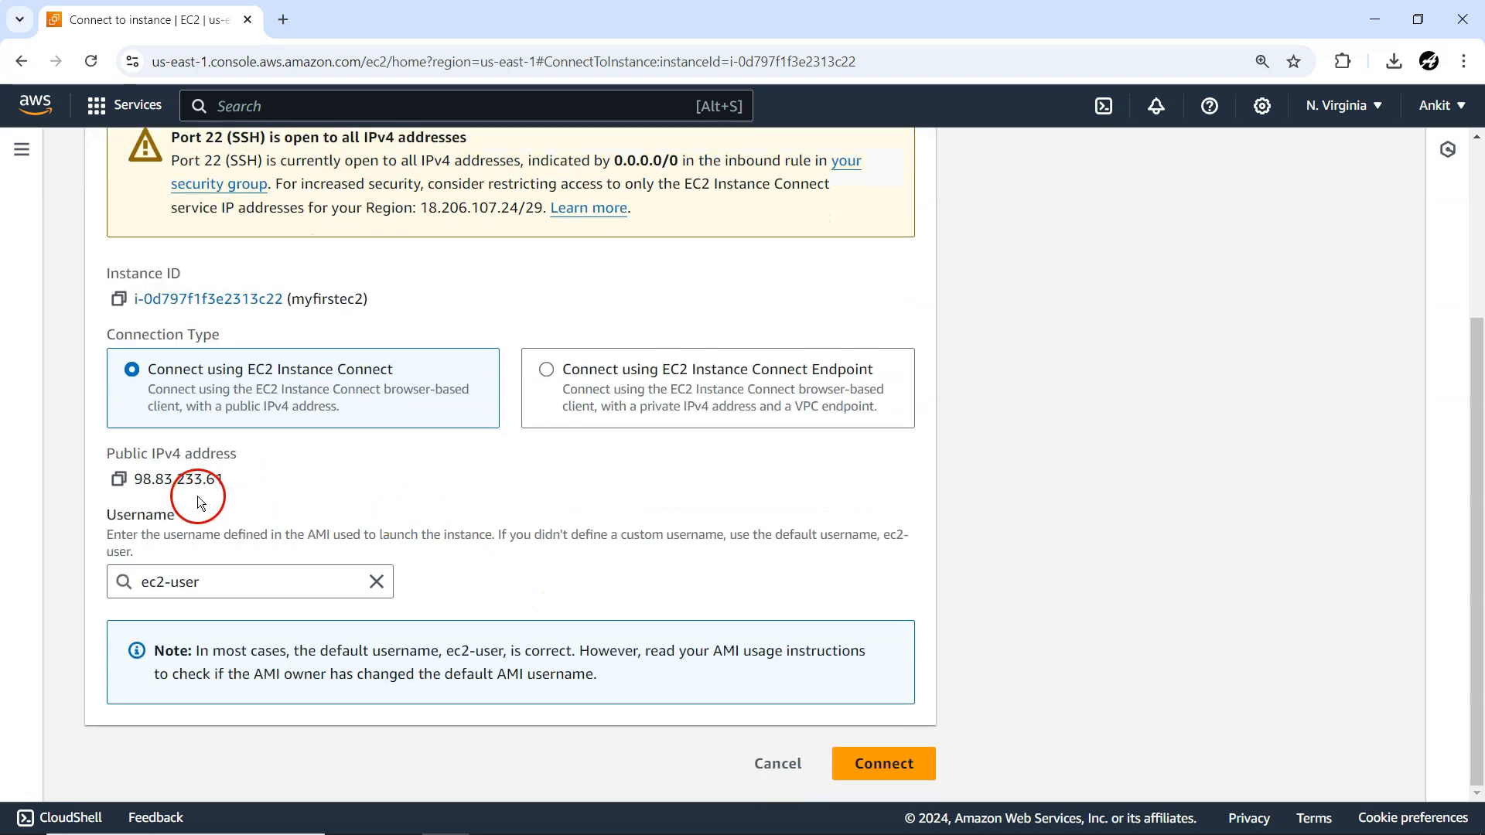
left_click(200, 591)
left_click(154, 617)
left_click(882, 764)
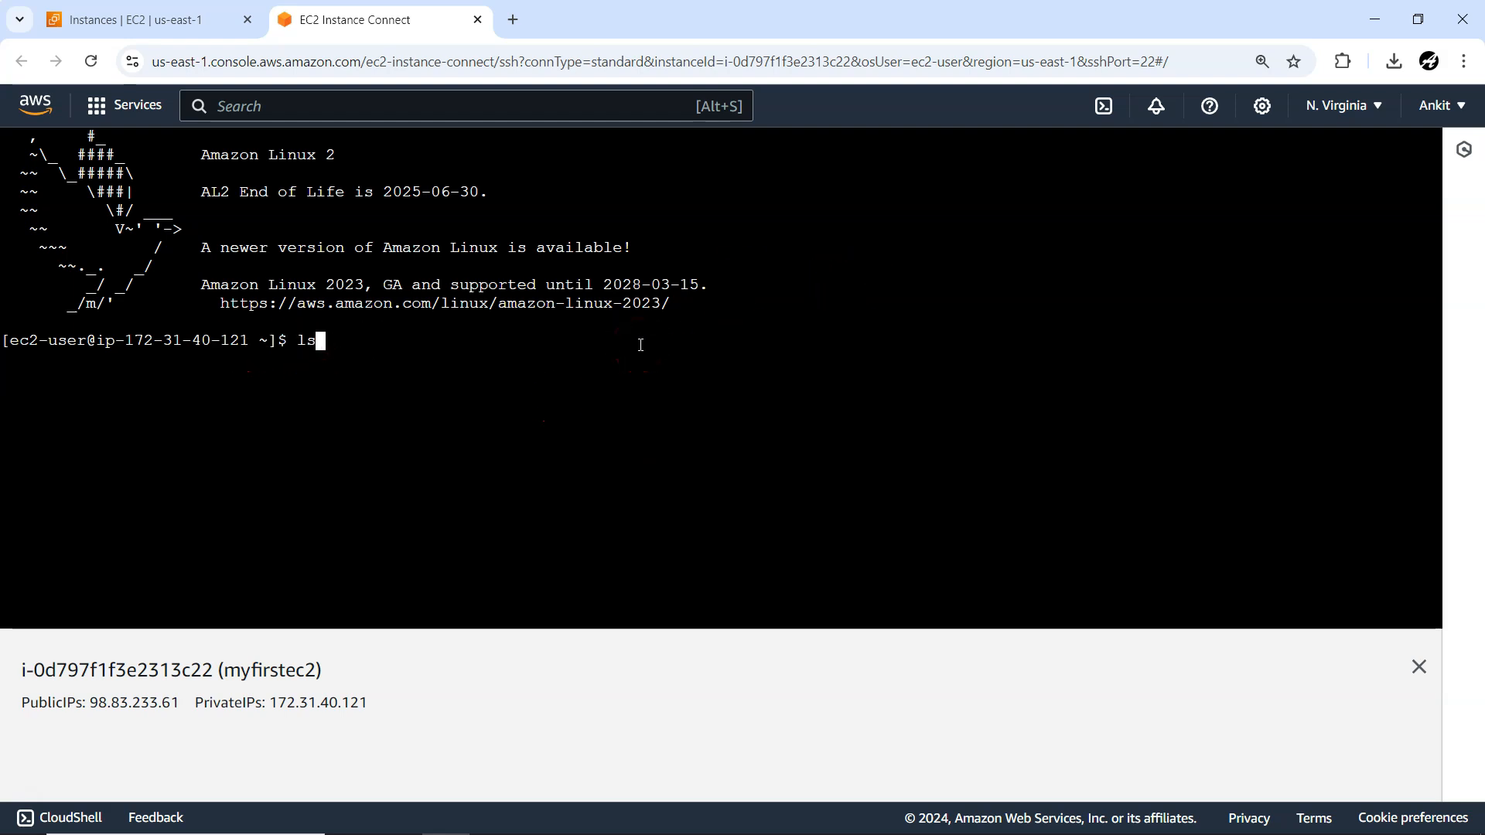
- Run ls and pwd in the instance's browser terminal to check the contents and path of the current directory
key("Return")
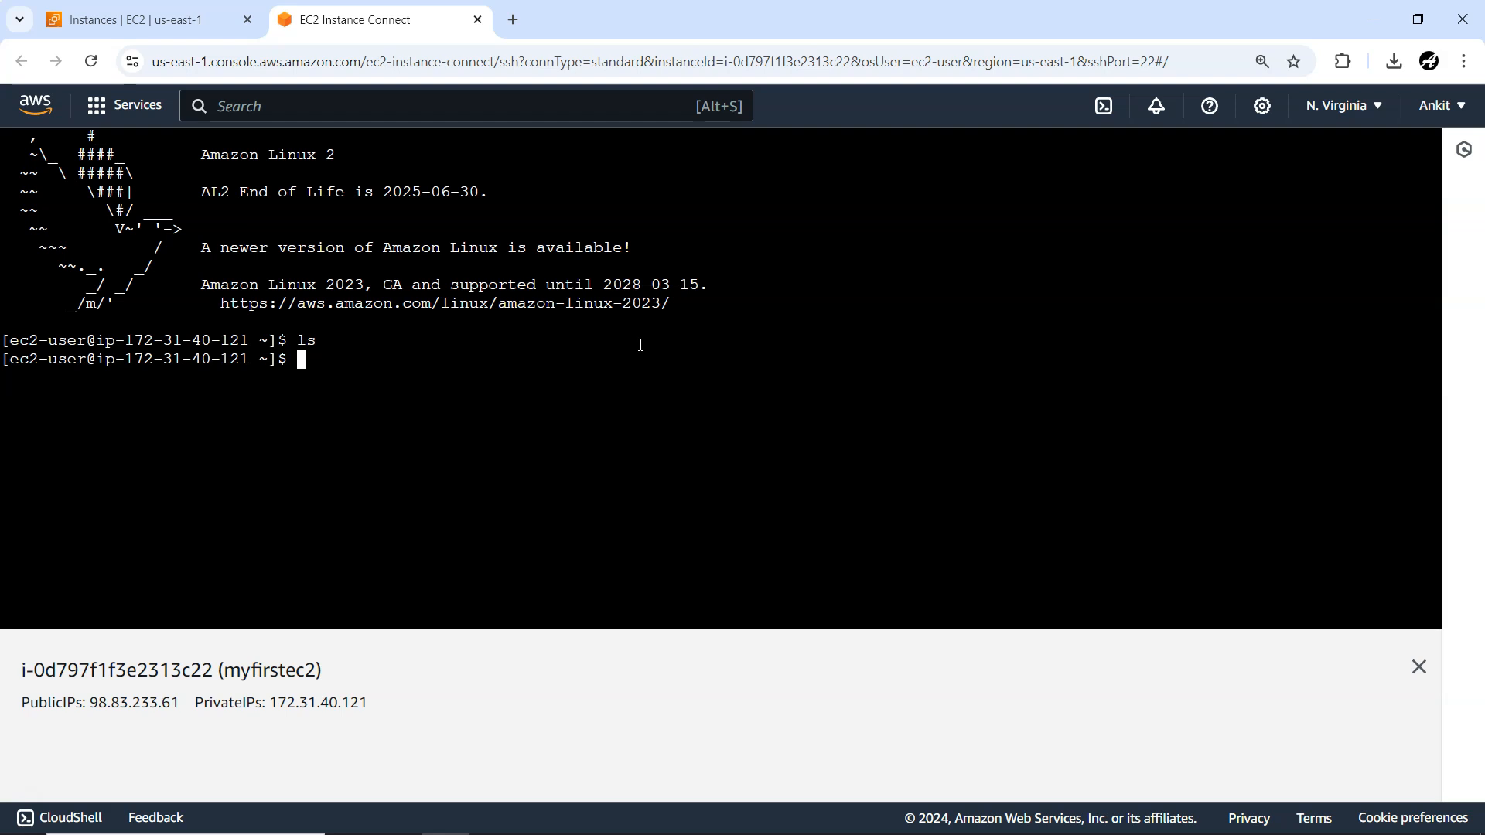
key("Return")
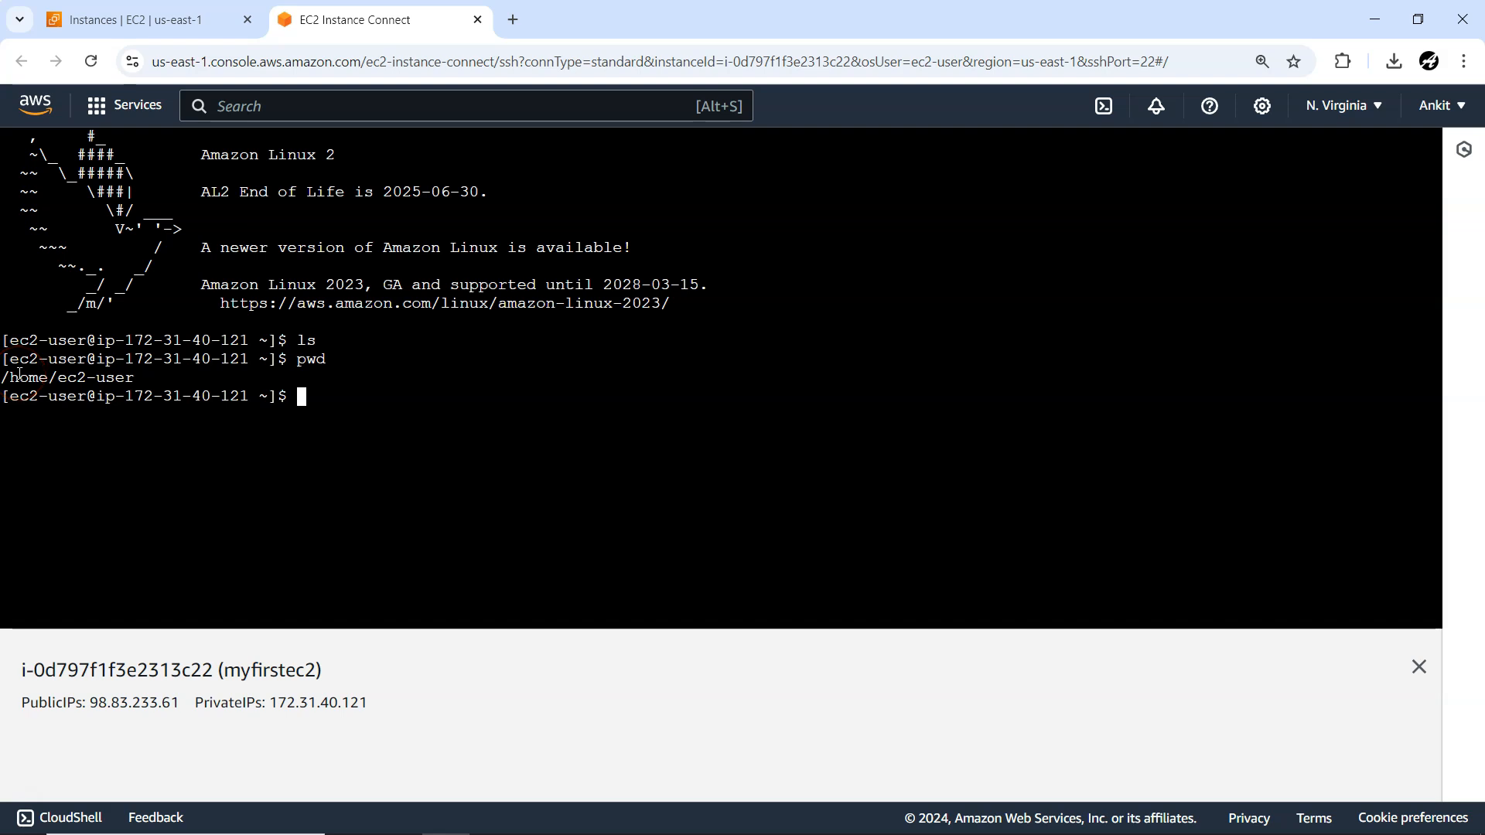
left_click_drag(143, 378, 8, 379)
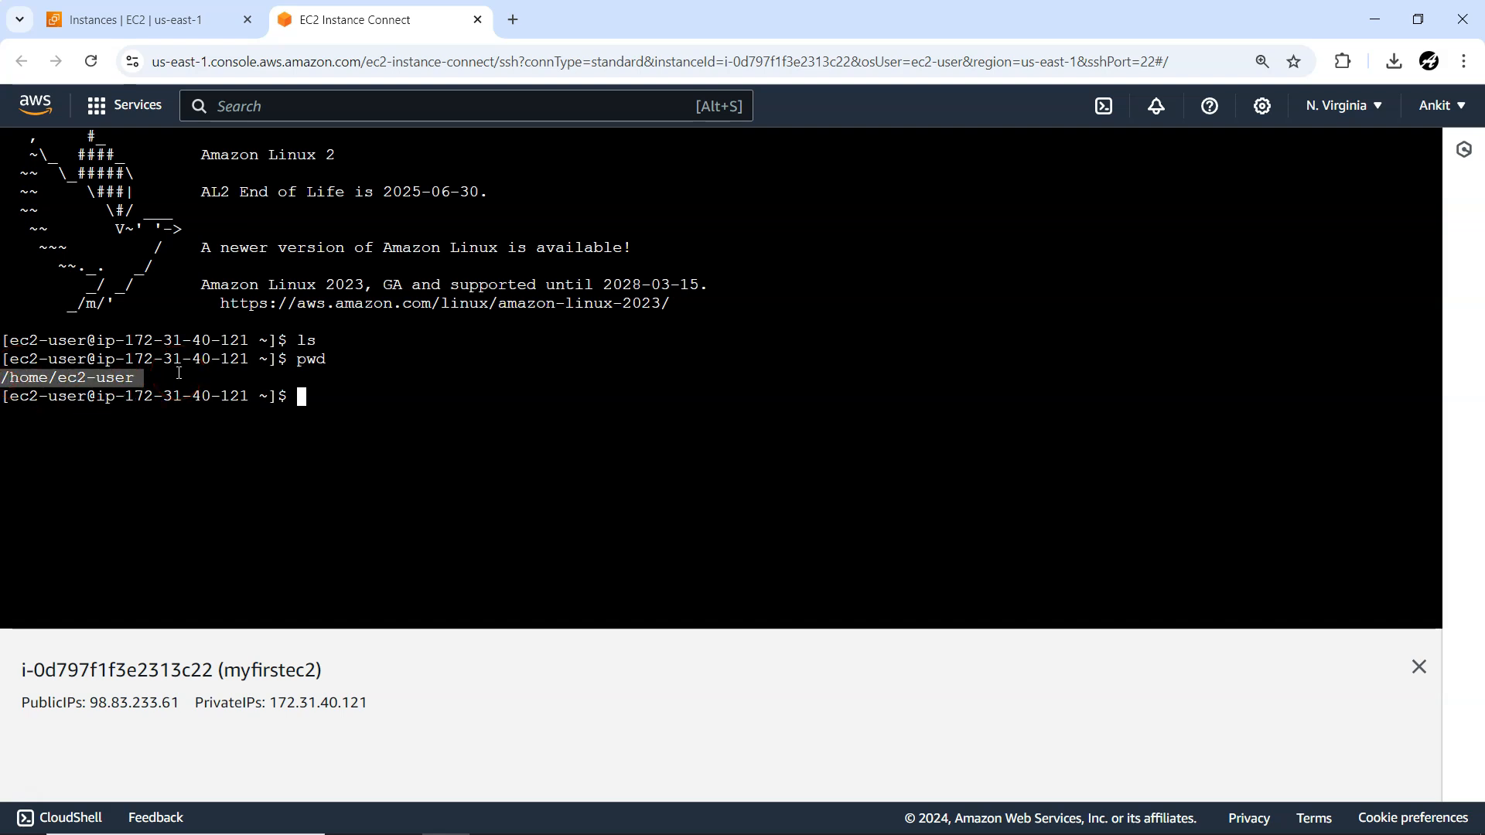
left_click(331, 322)
- Reopen the connection options for myfirstec2 and review the Session Manager and SSH client methods
left_click(139, 19)
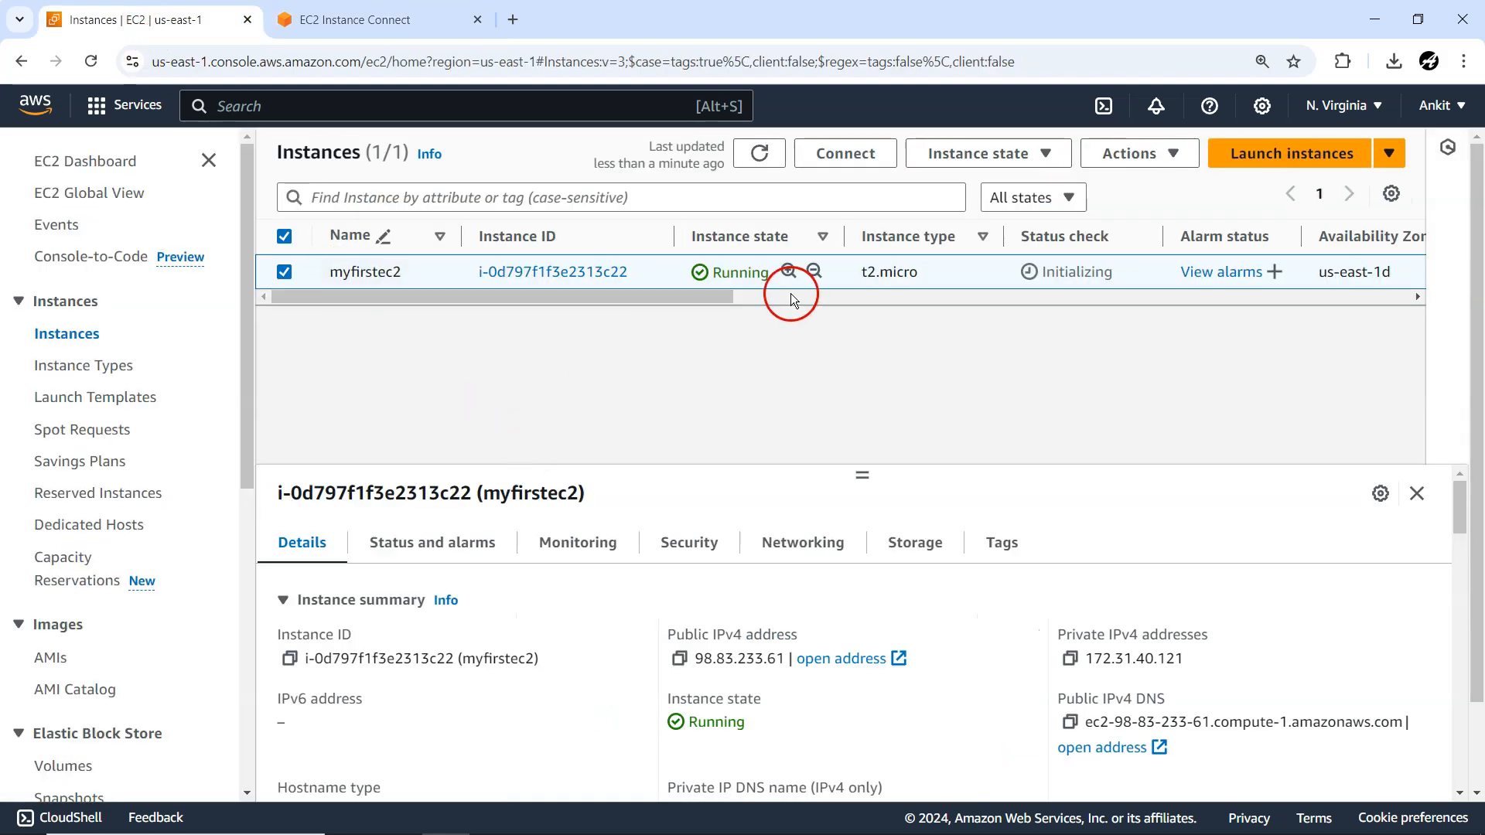
left_click(851, 154)
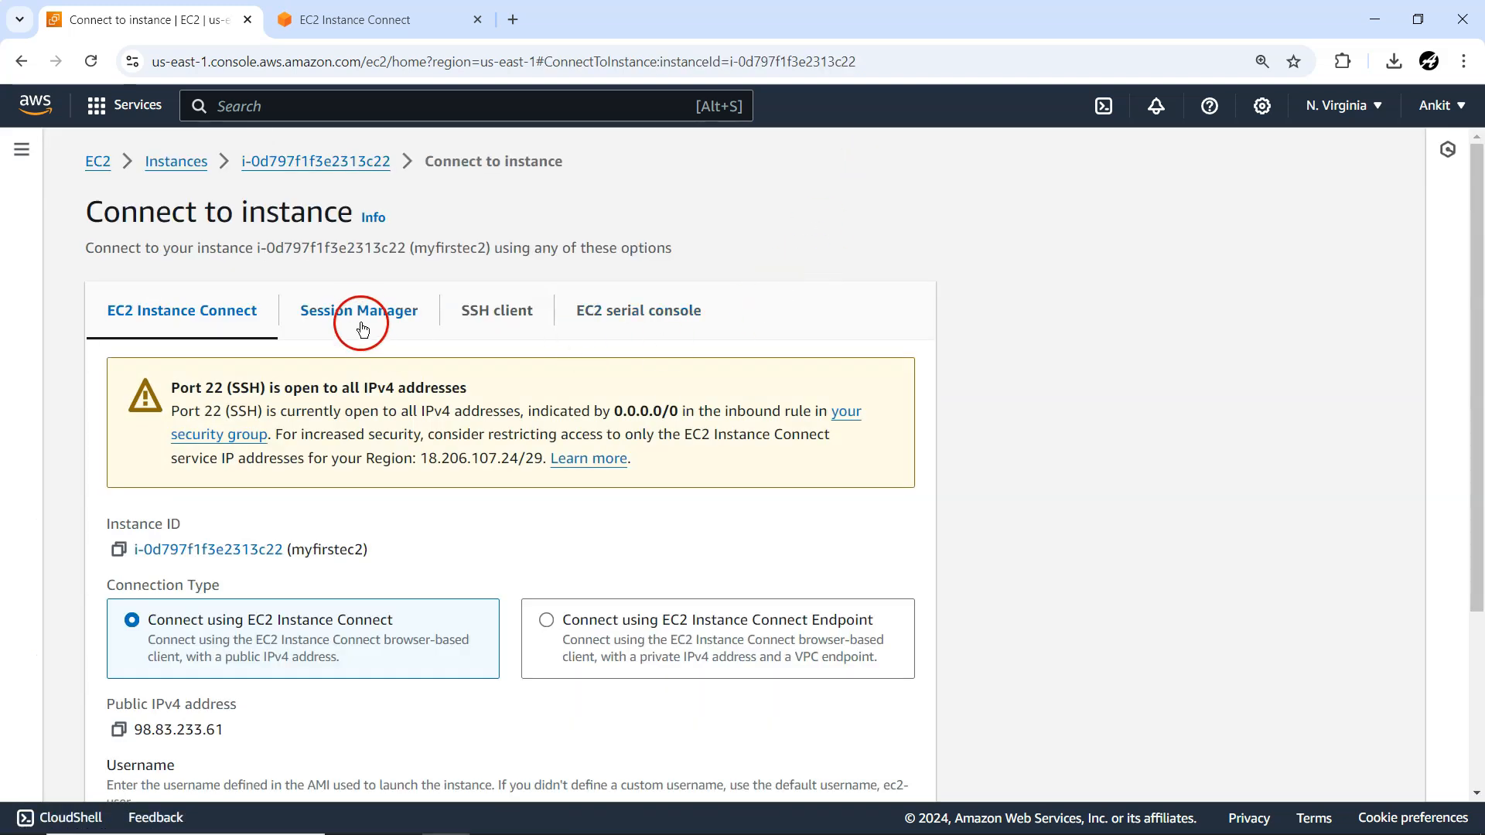
left_click(360, 318)
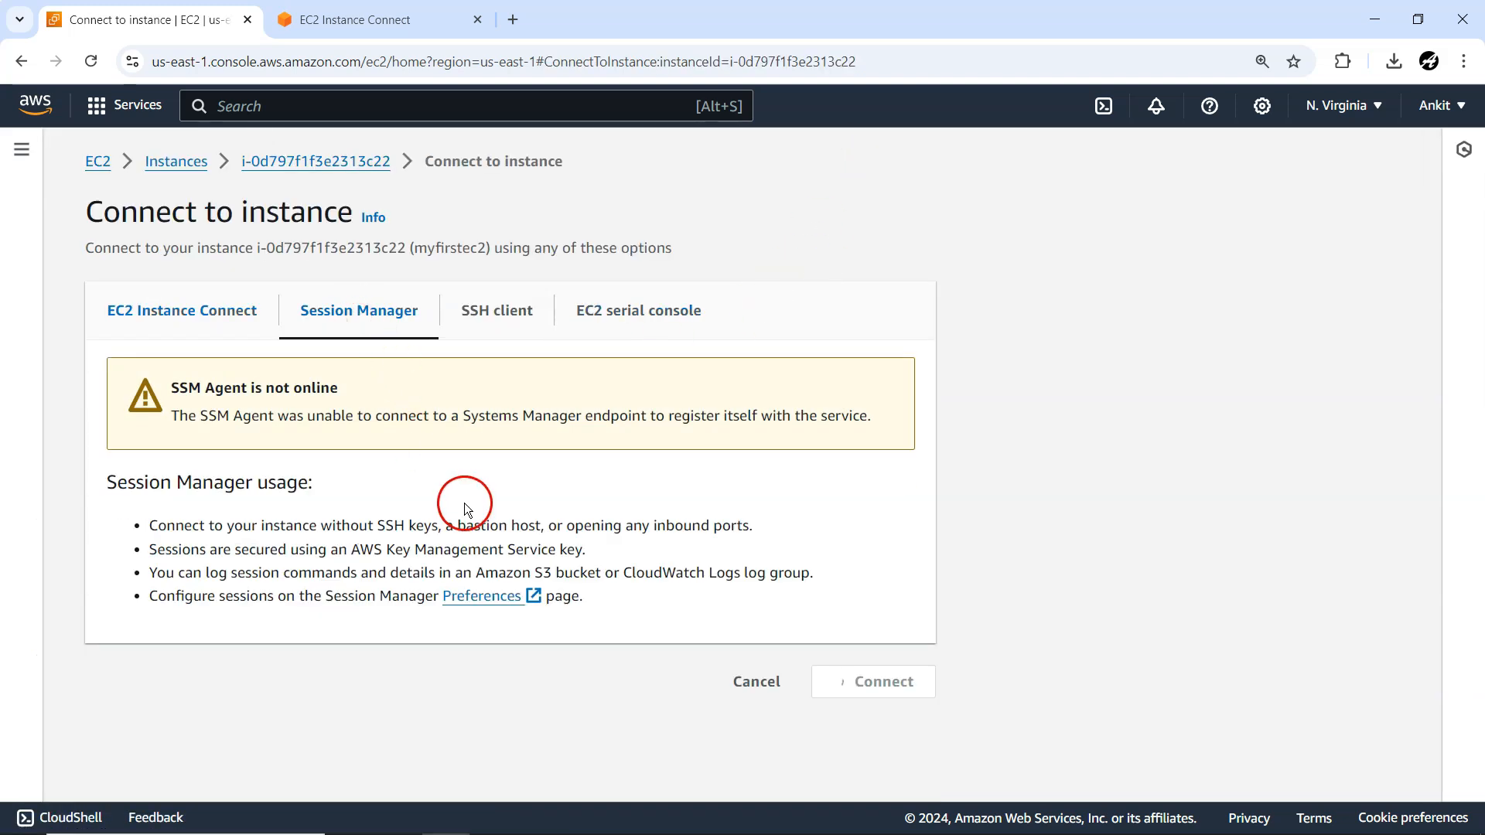
left_click(503, 322)
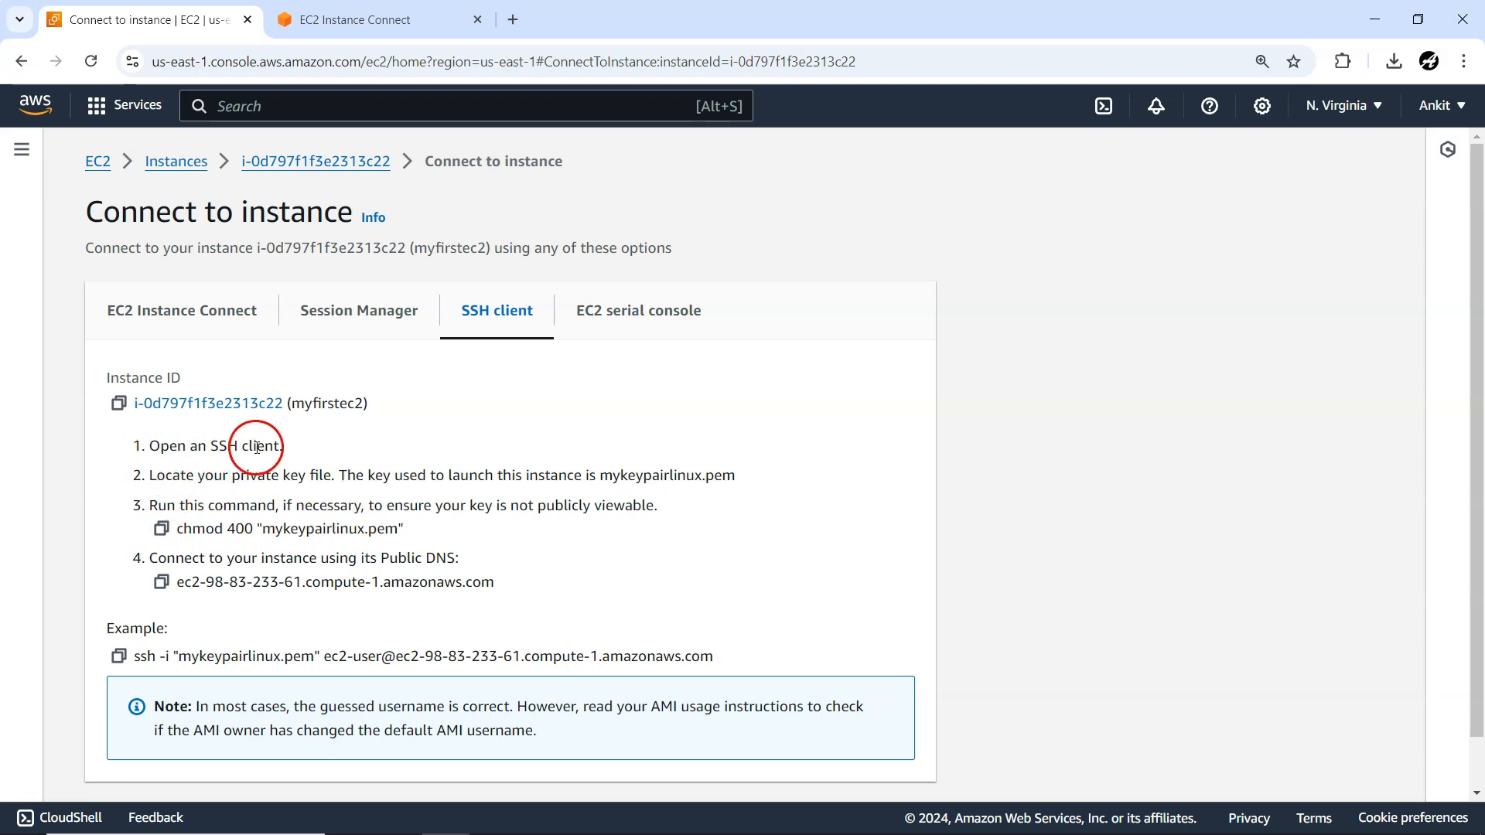
- Open a Windows Command Prompt and run ssh to check for an SSH client, keeping the AWS connection instructions in view
key("super+r")
type("cmd")
key("Return")
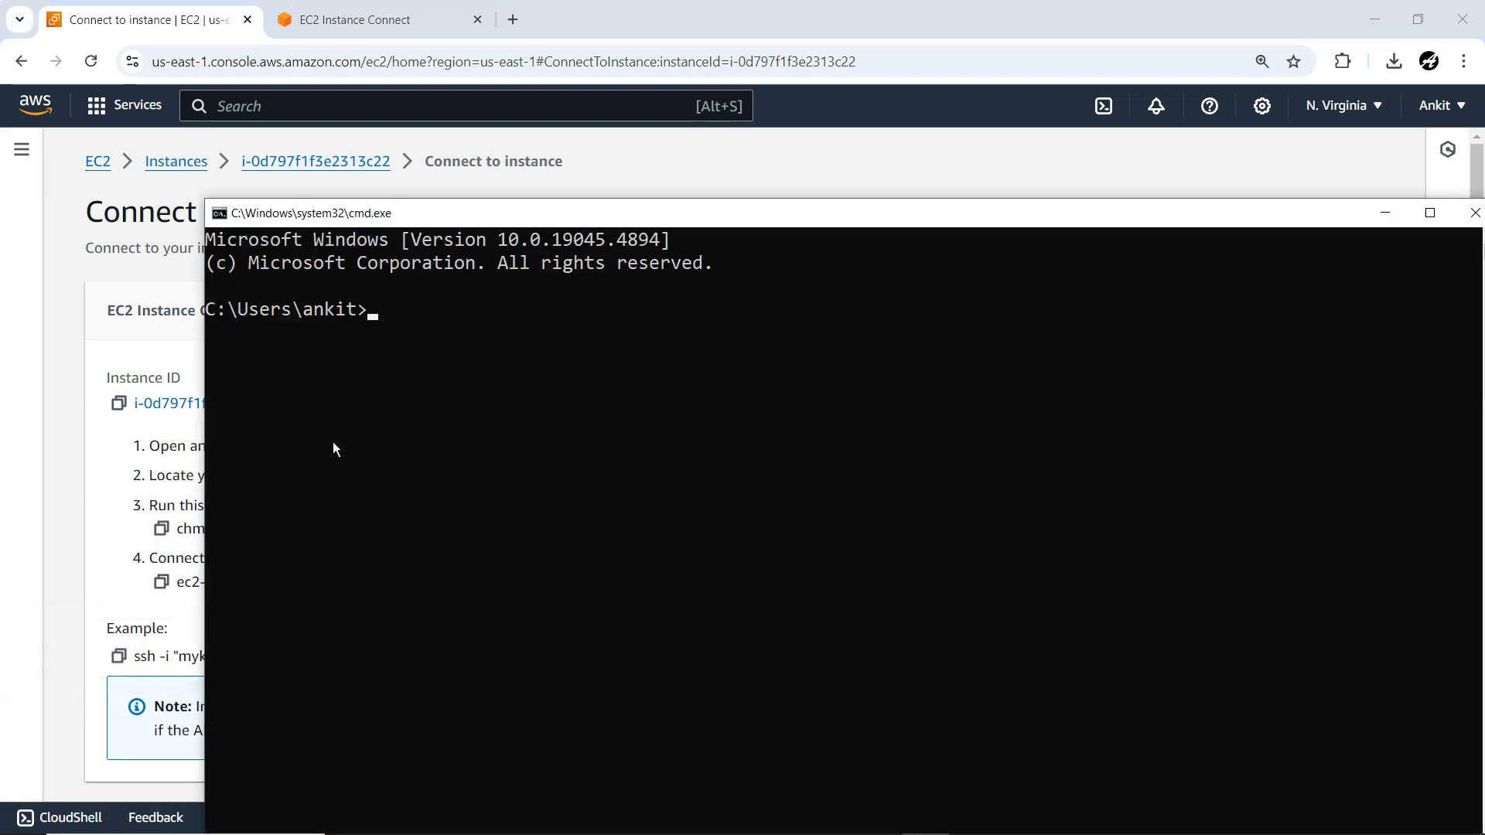
left_click_drag(521, 210, 464, 85)
left_click(546, 342)
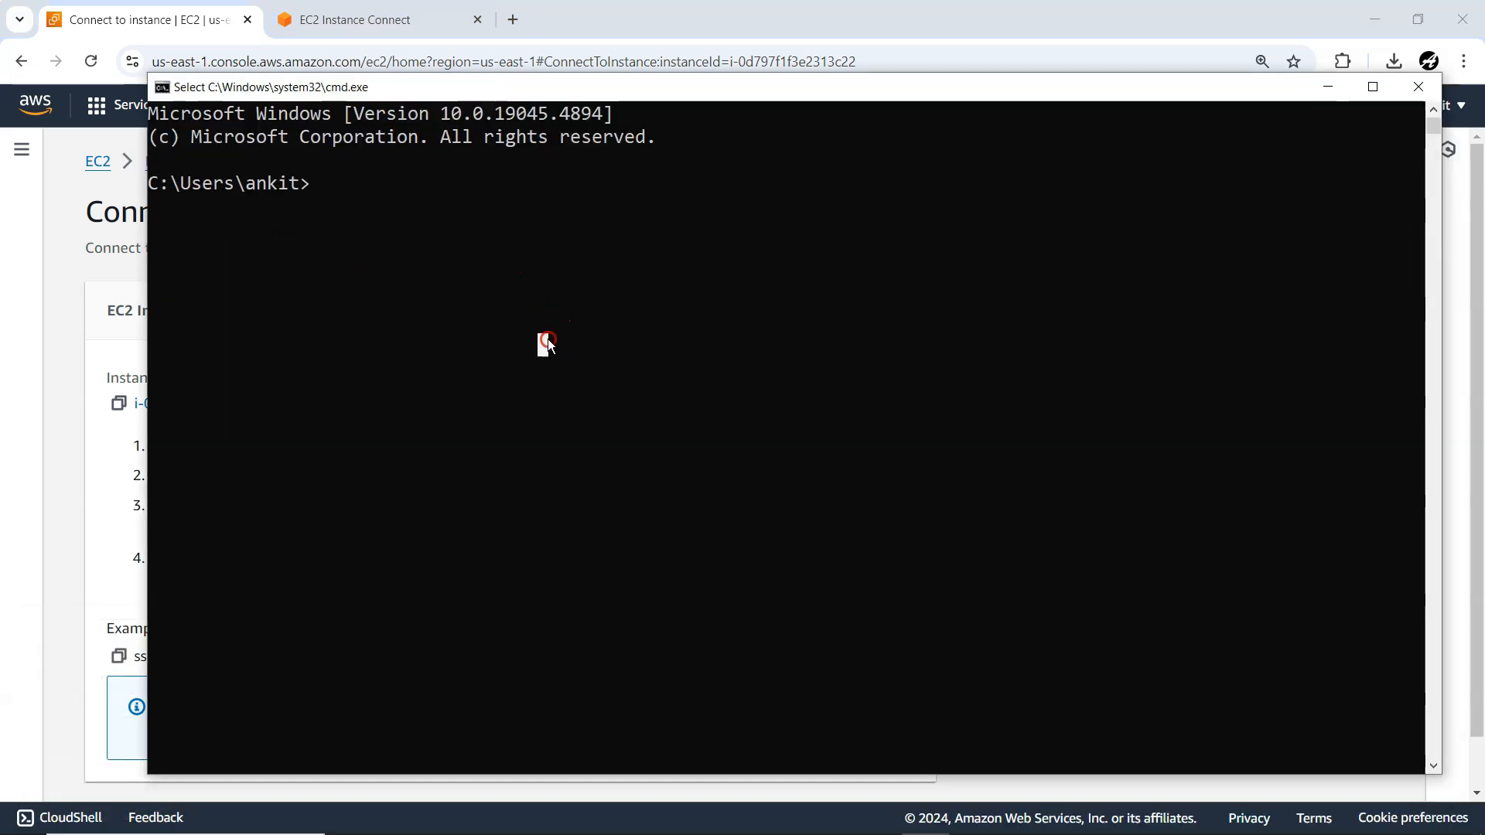
type("ss")
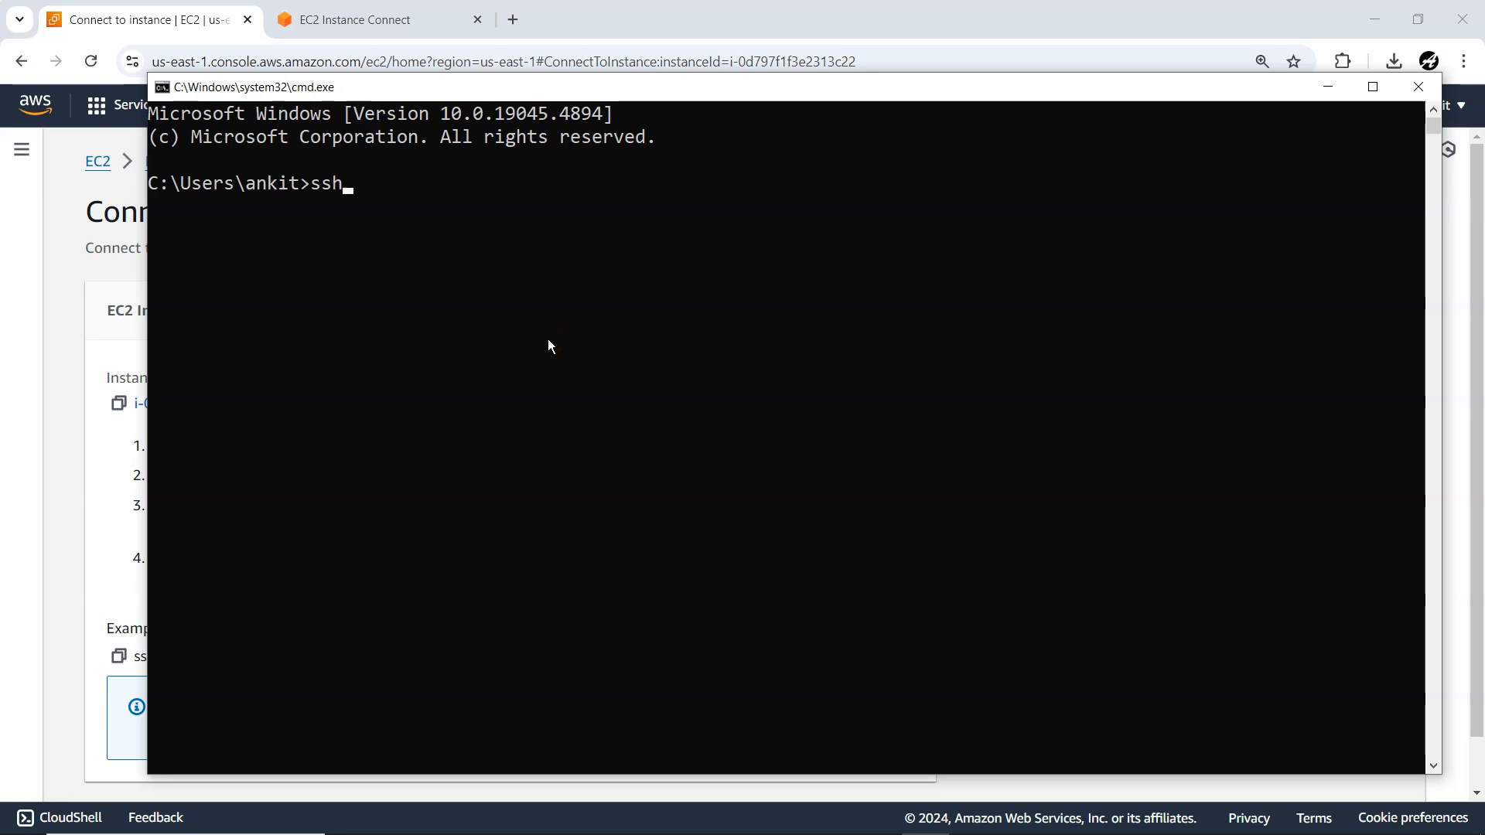
type("h")
key("Return")
left_click(390, 343)
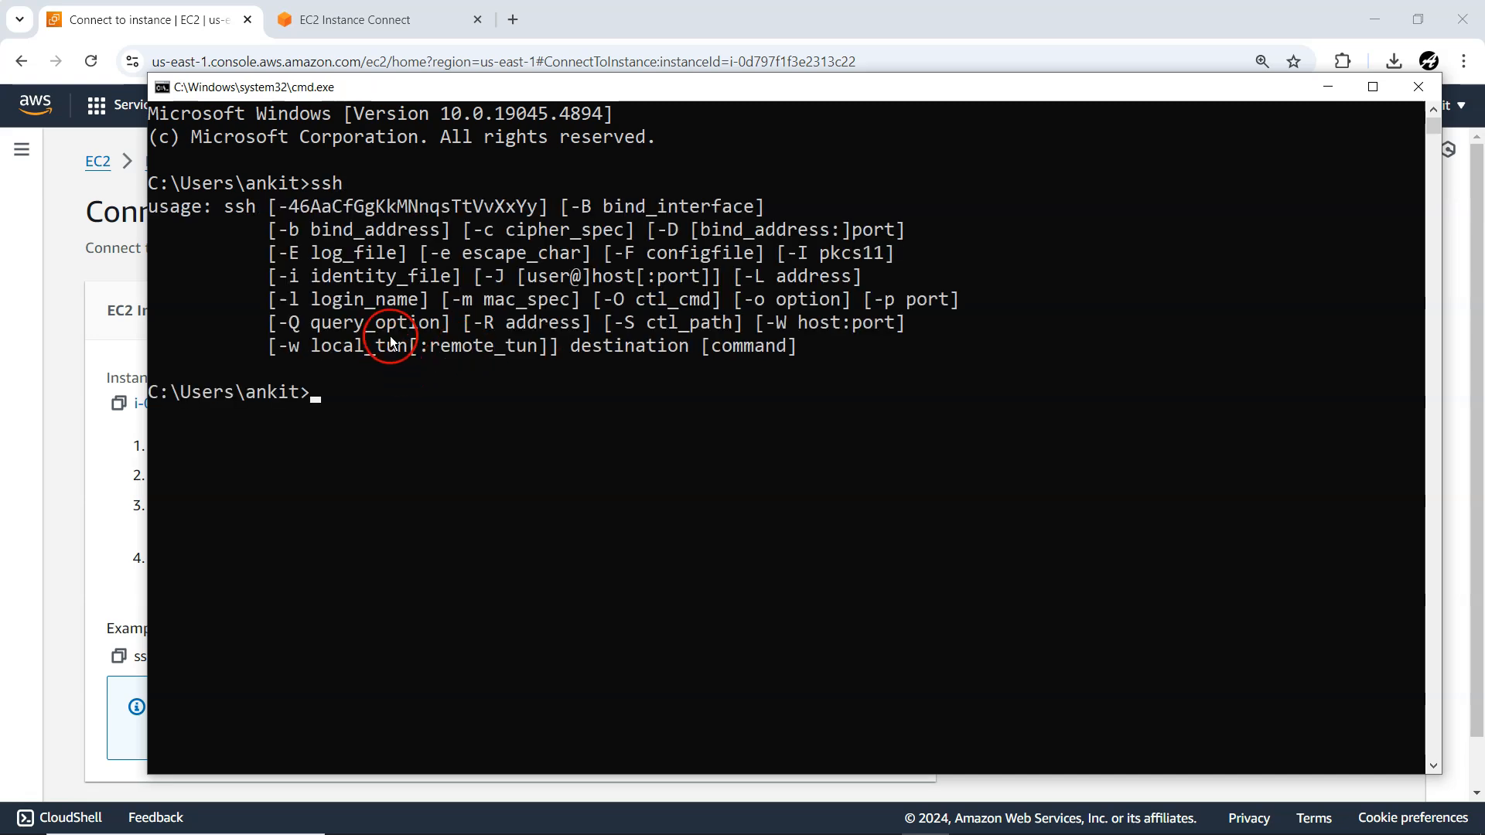
left_click_drag(256, 206, 817, 343)
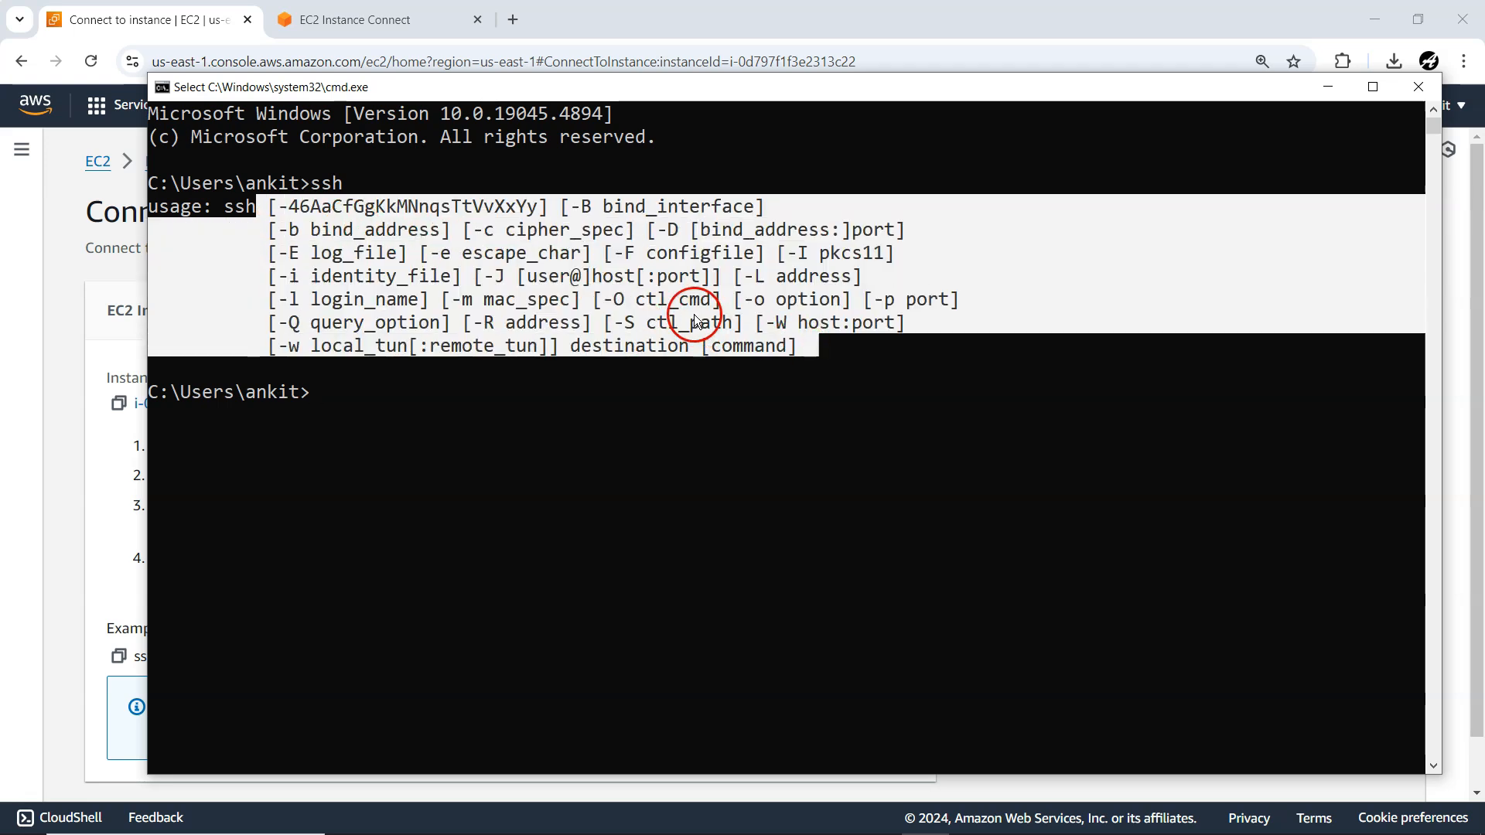
left_click_drag(396, 90, 731, 129)
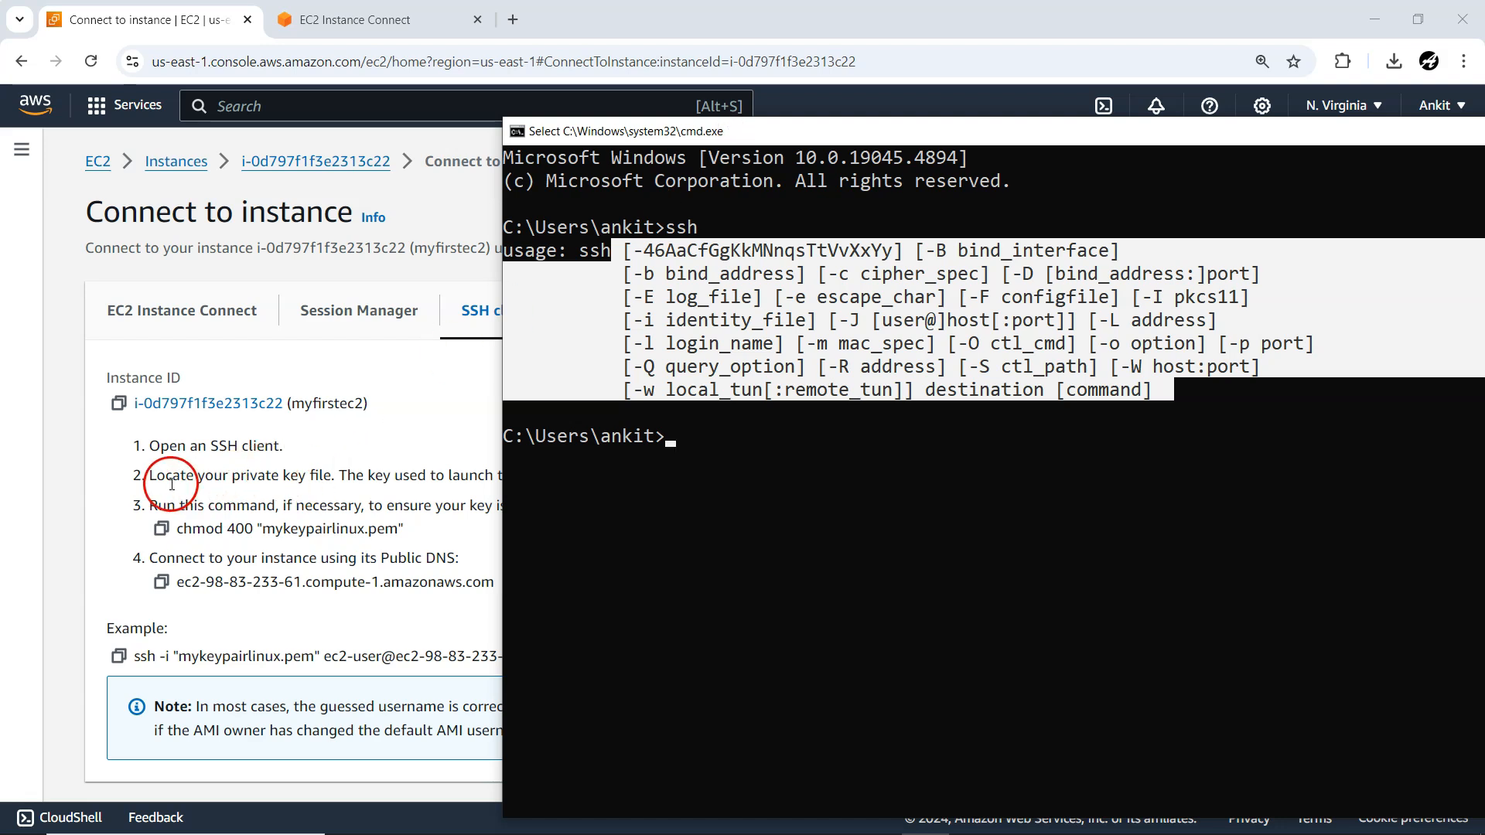
- Show the downloaded mykeypairlinux.pem in its folder and open a Command Prompt in that Downloads directory
left_click(282, 474)
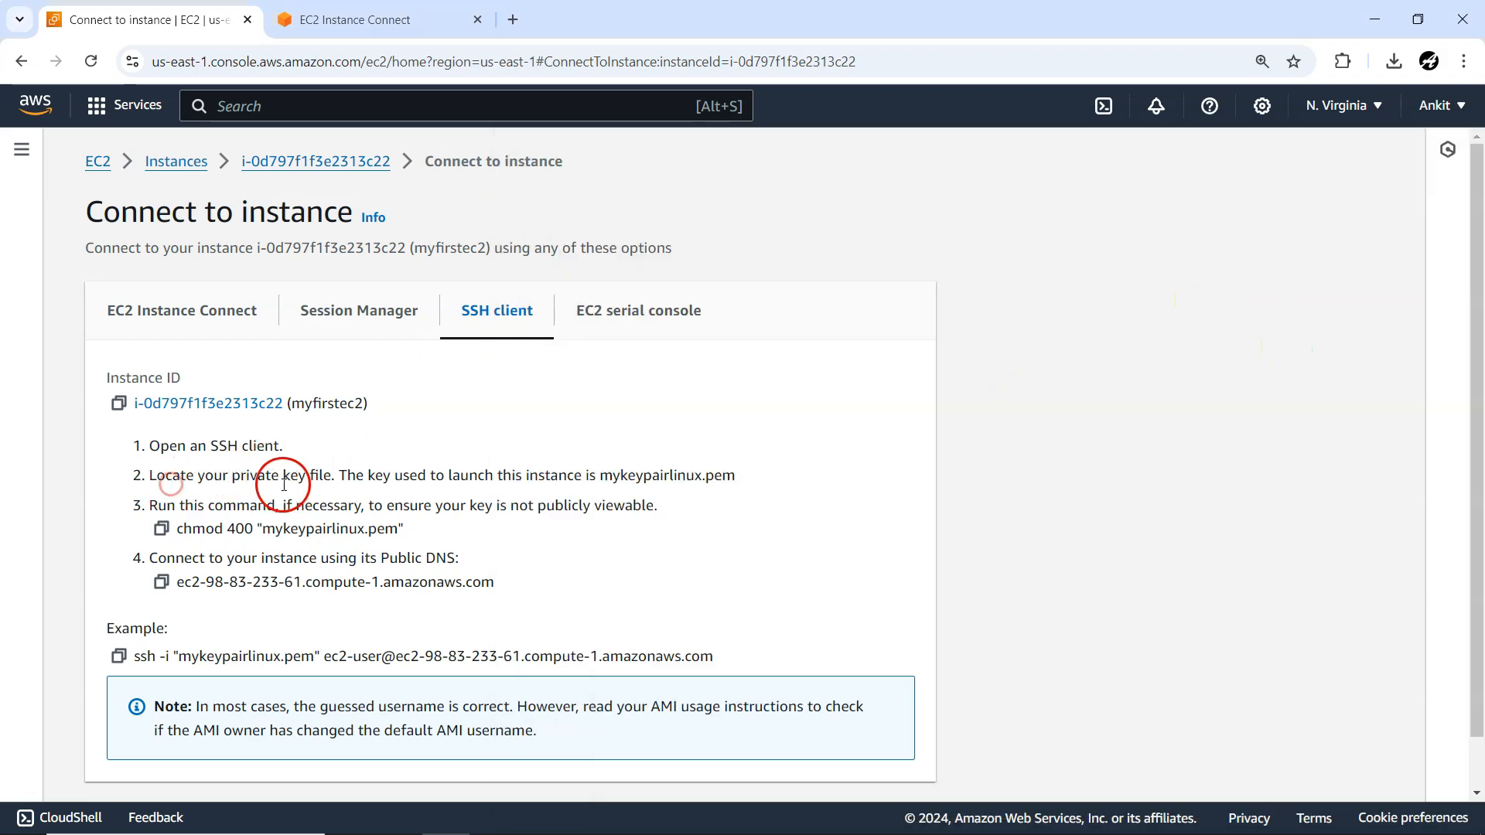
left_click(1394, 61)
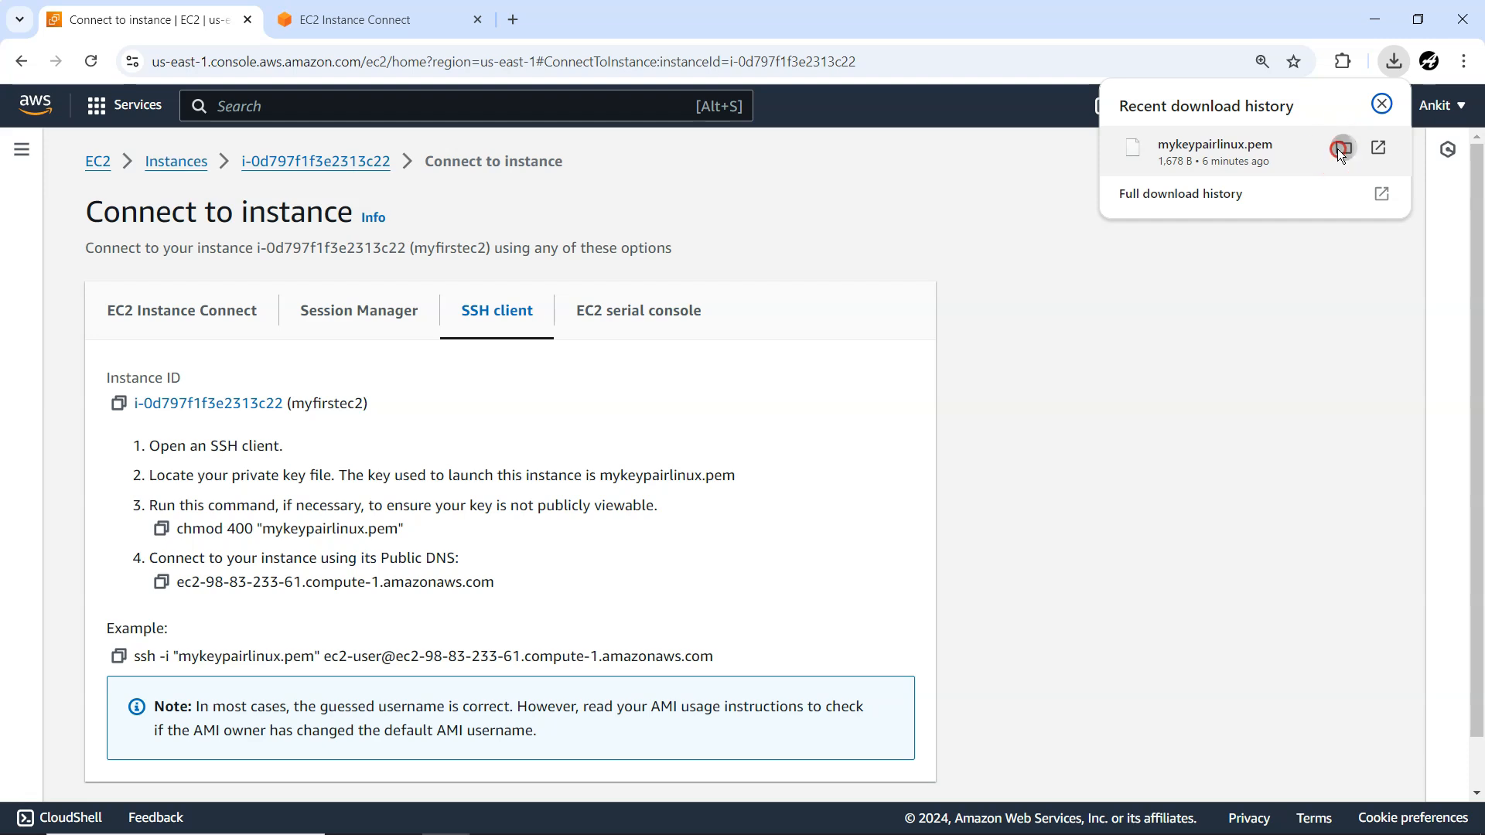
left_click(1340, 148)
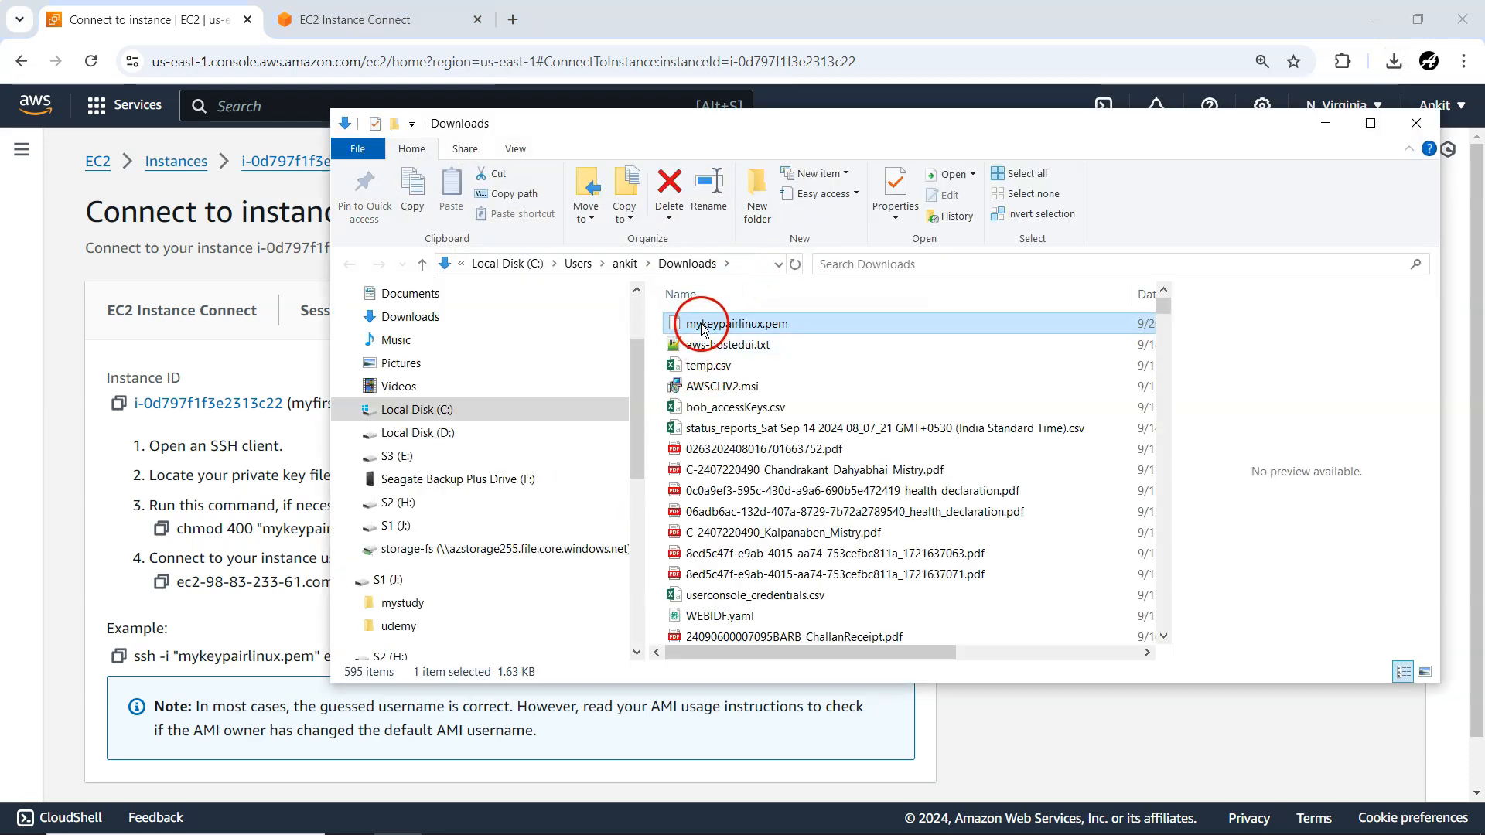
left_click(741, 263)
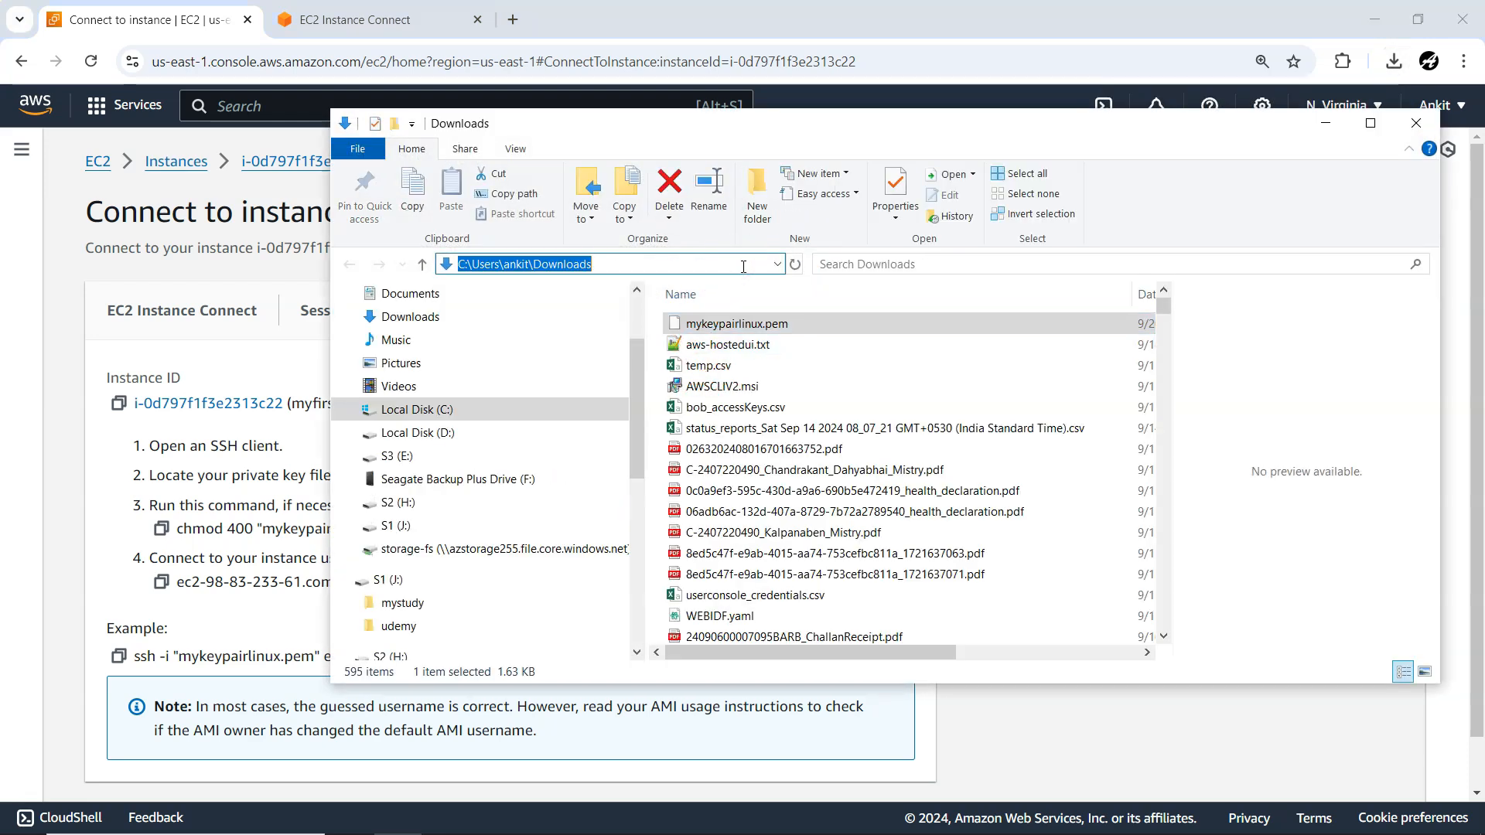
type("cmd")
key("Return")
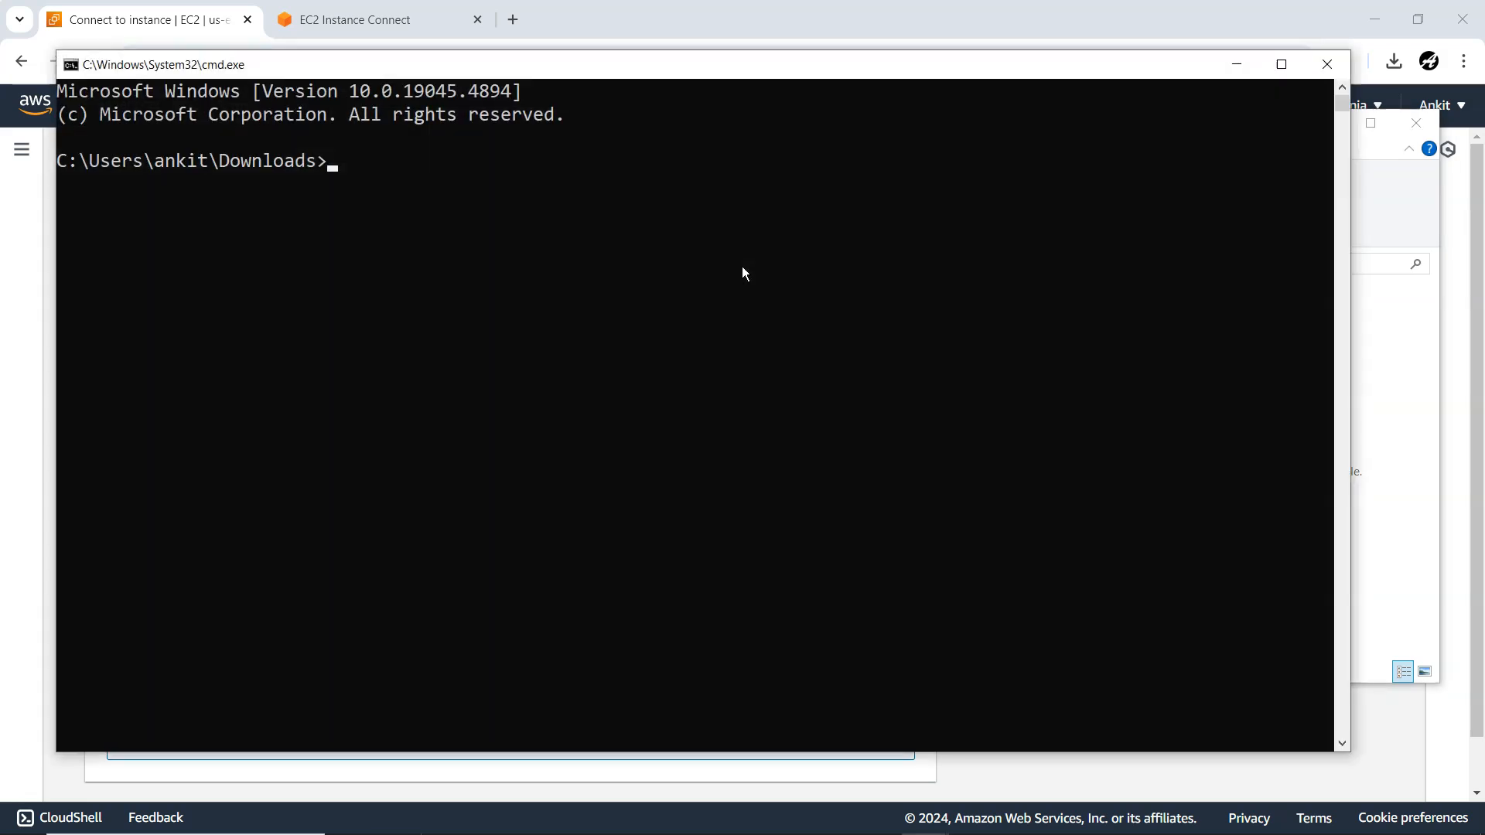
- Minimize the Downloads folder window and place the Command Prompt beside the SSH client instructions so the example command is readable
left_click_drag(554, 67, 1100, 146)
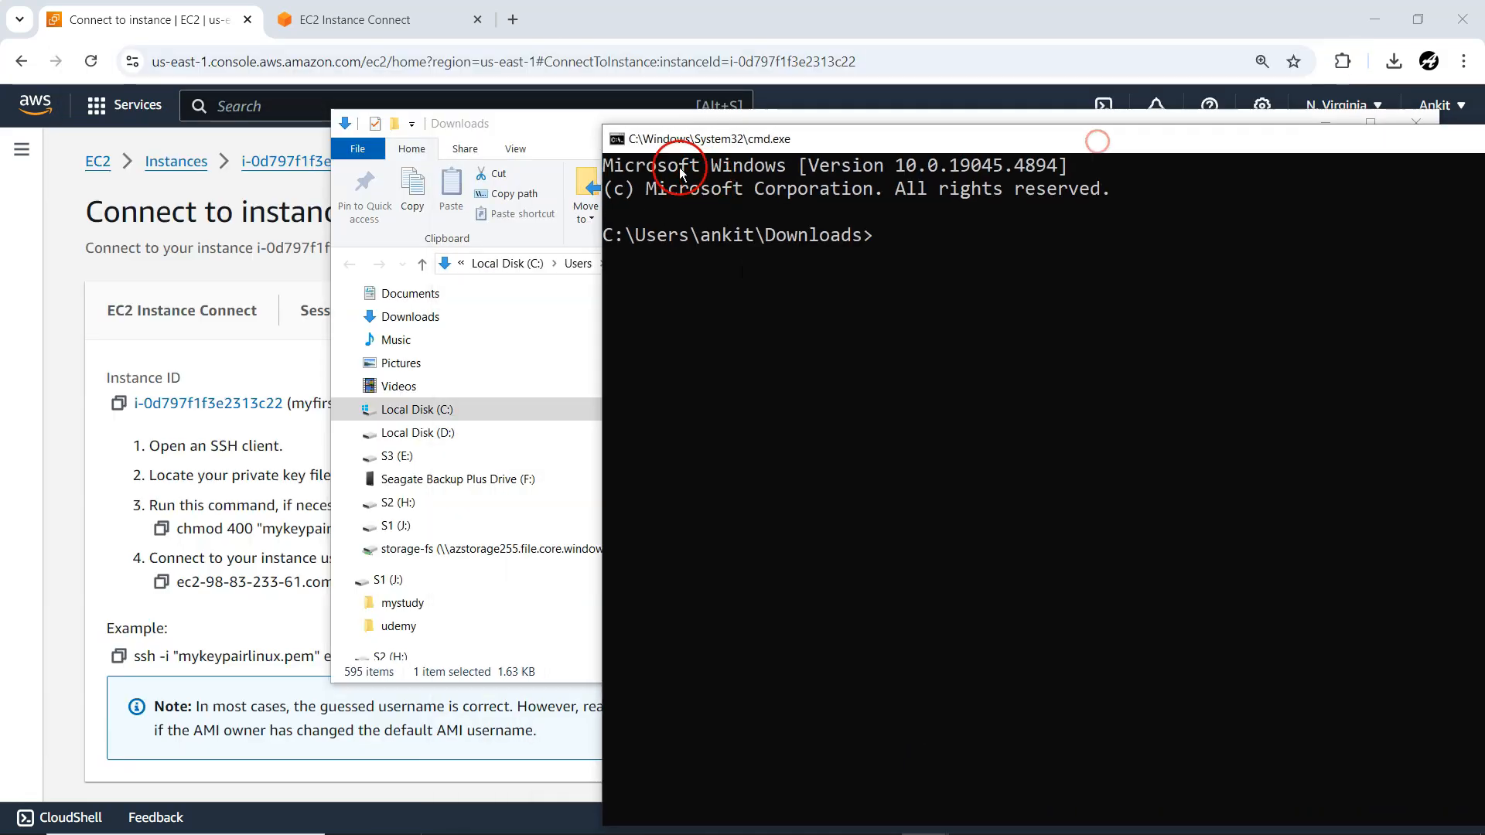
left_click(542, 124)
left_click_drag(689, 323, 1167, 217)
left_click(1326, 123)
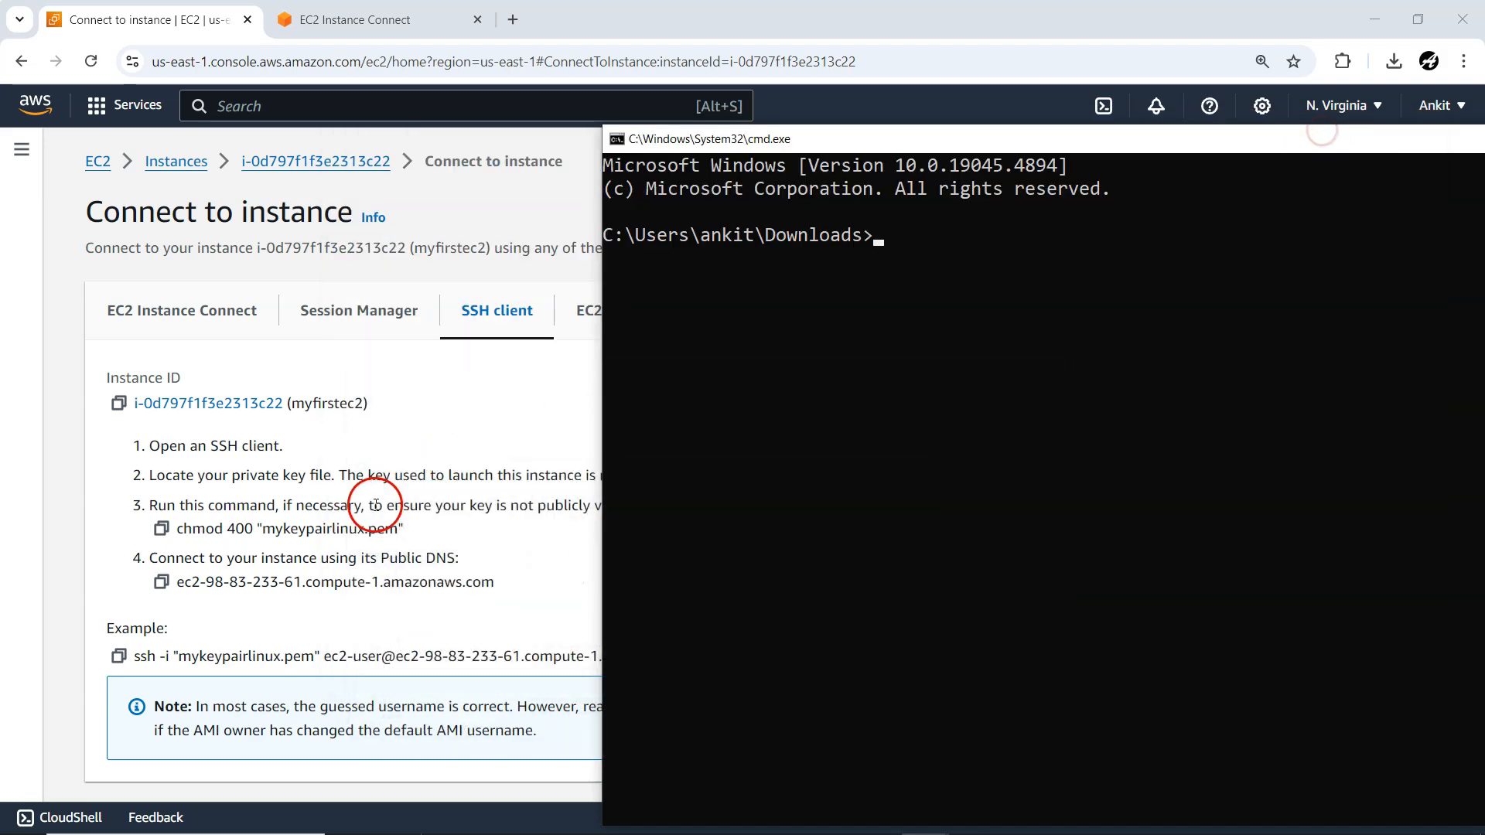
left_click_drag(731, 136, 998, 164)
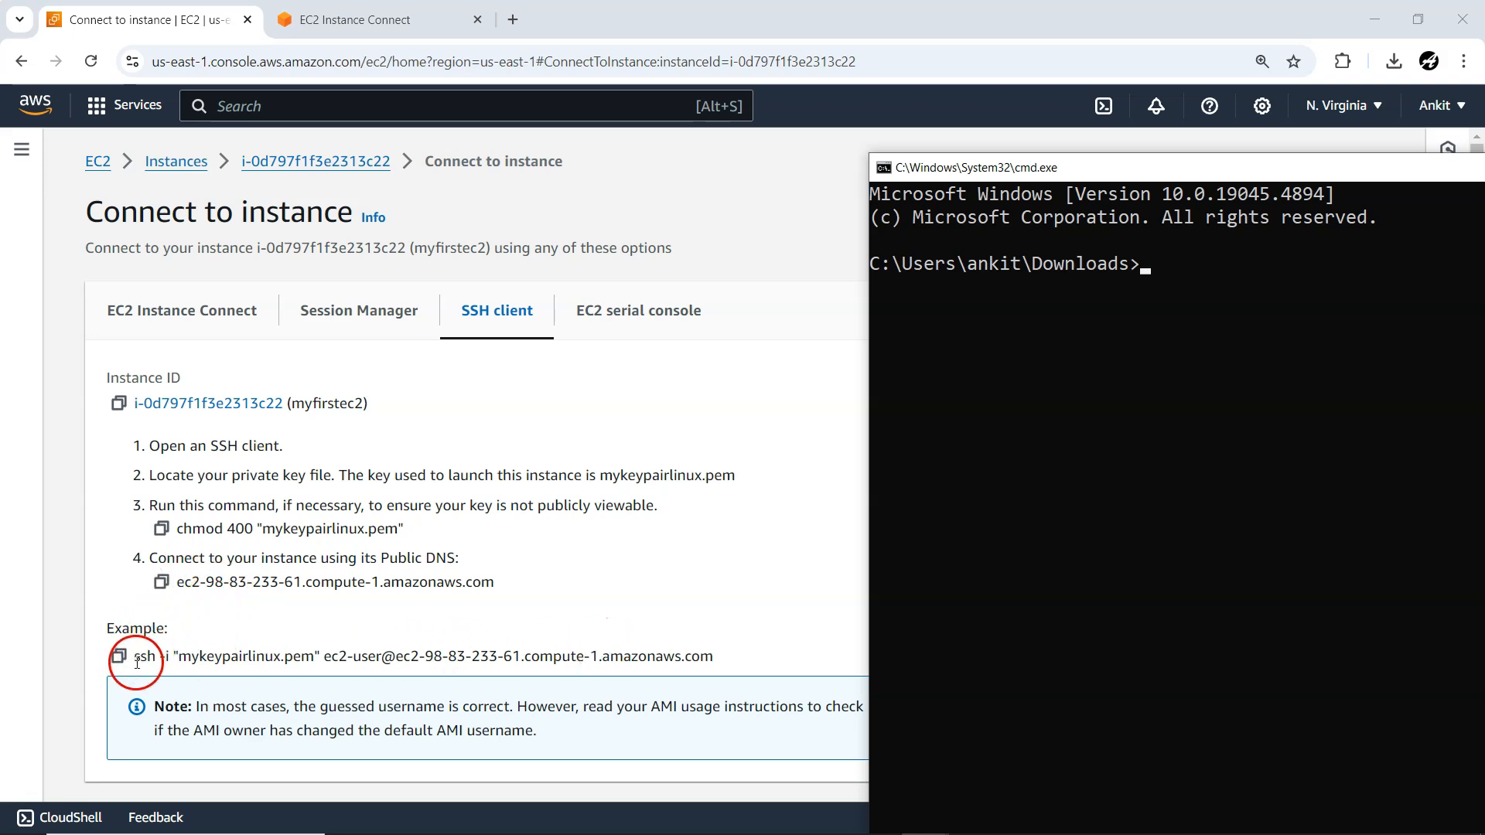
- Connect to myfirstec2 from the Command Prompt with the copied example ssh command, answering yes to the host authenticity question
left_click(120, 658)
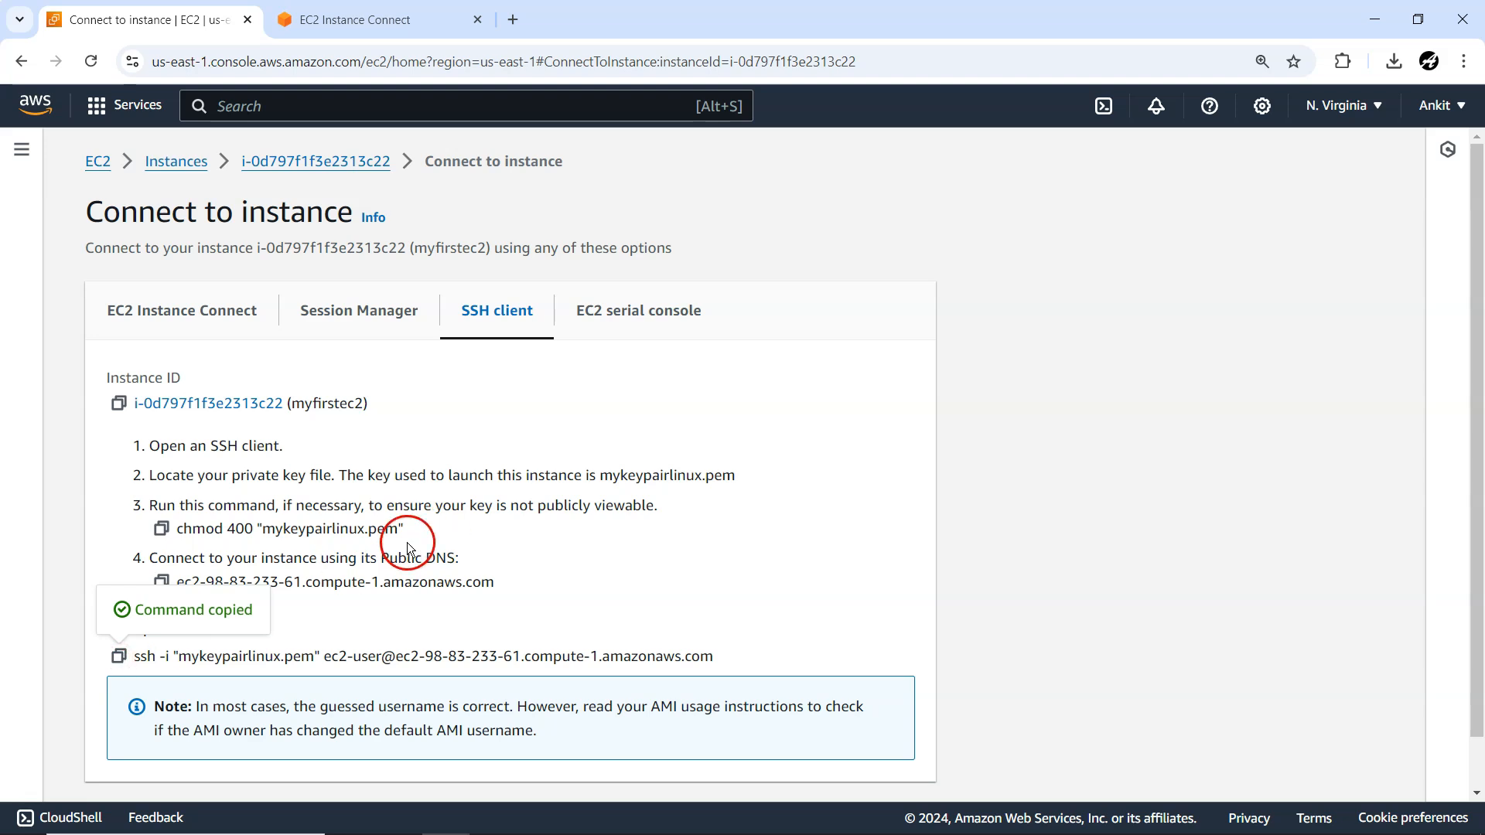
key("alt+Tab")
left_click(979, 348)
left_click_drag(1083, 167, 346, 96)
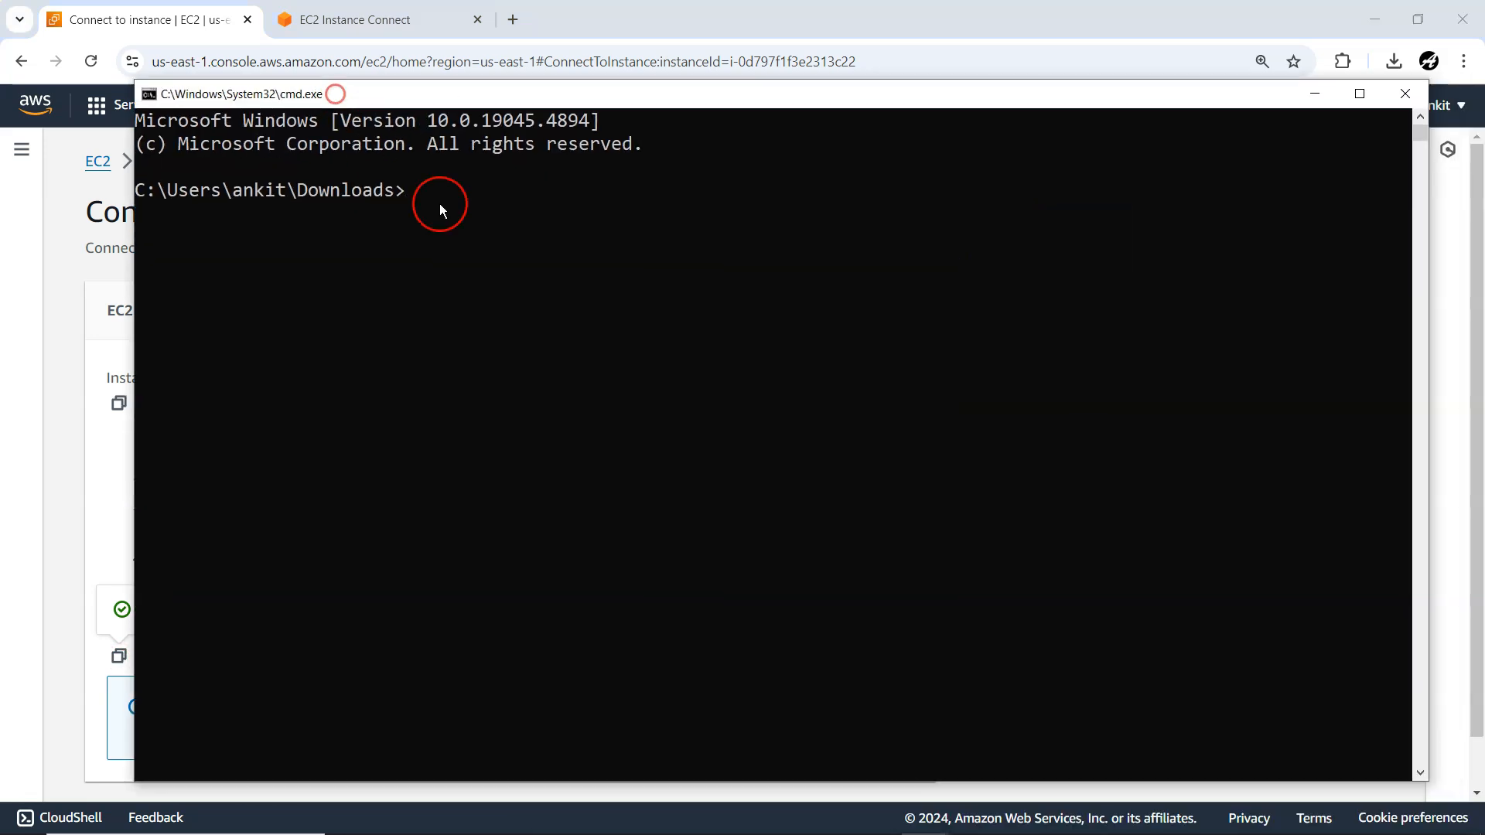
right_click(508, 242)
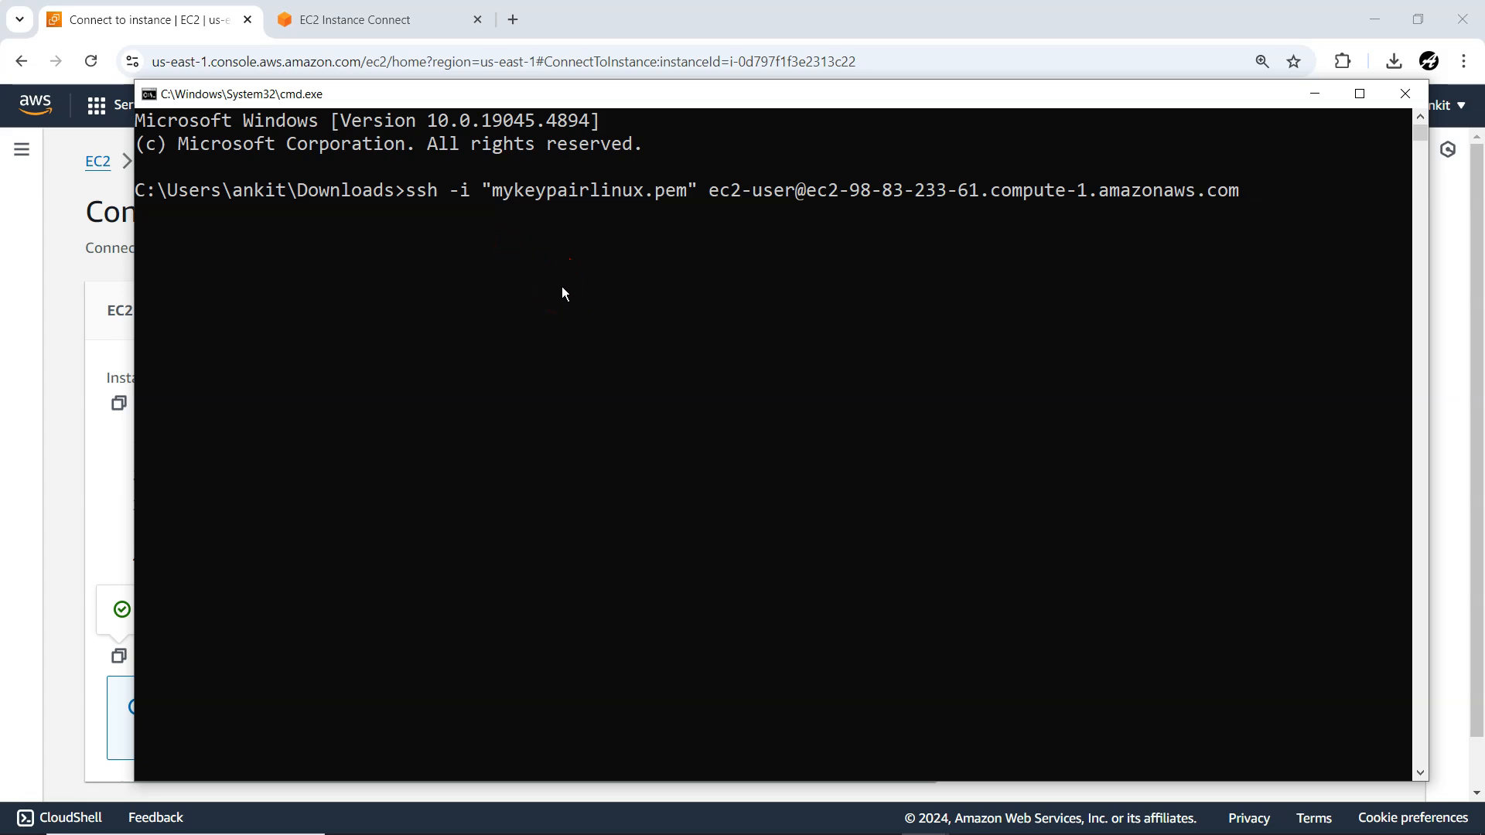
key("Return")
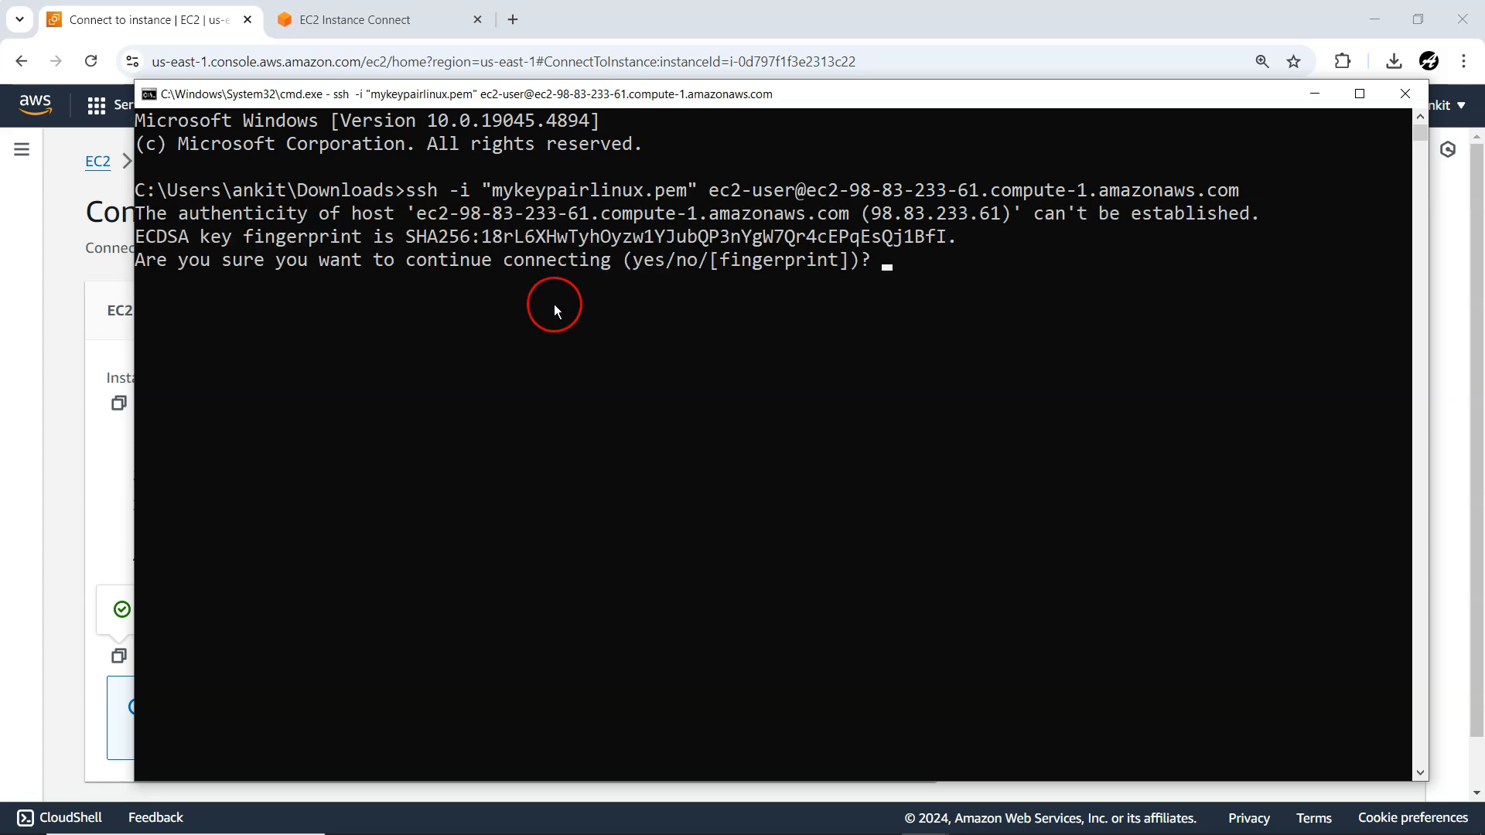
type("yes")
key("Return")
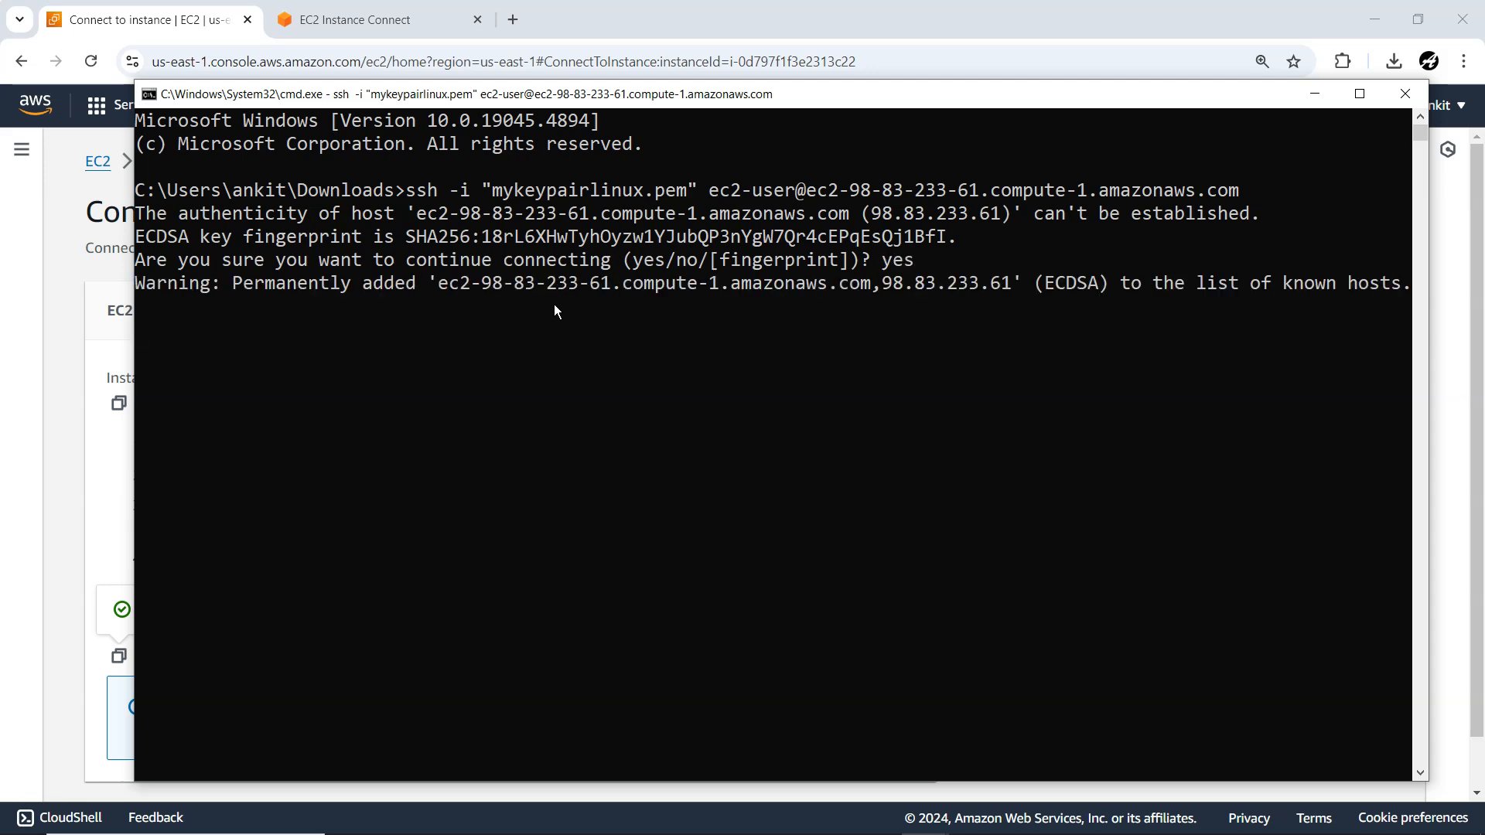
left_click(577, 319)
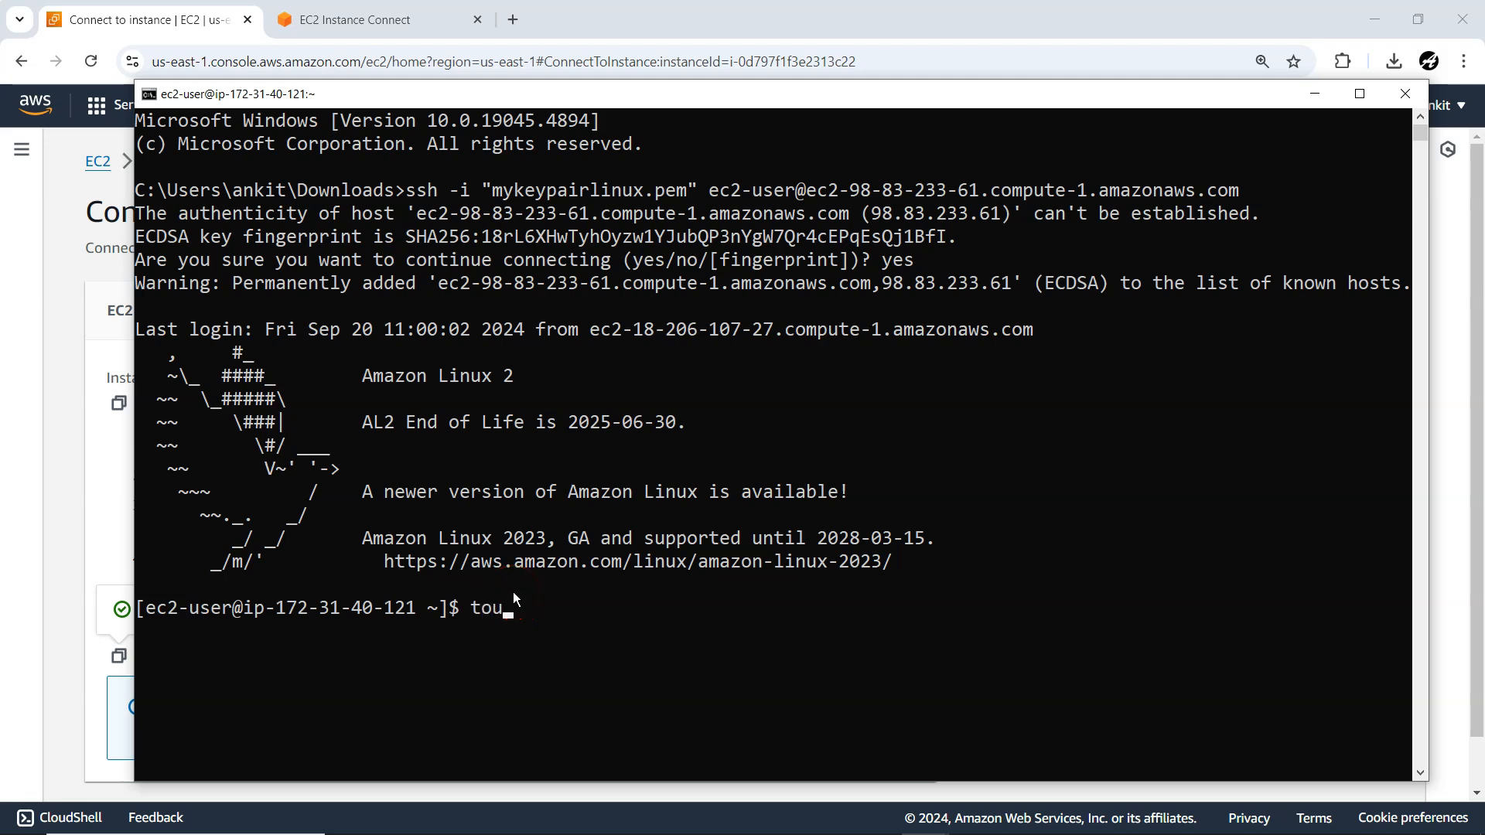
- Create an empty file hello.txt with touch in the SSH session and list the directory with ls
type("touch hello.txt")
key("Return")
type("ls")
key("Return")
left_click(452, 607)
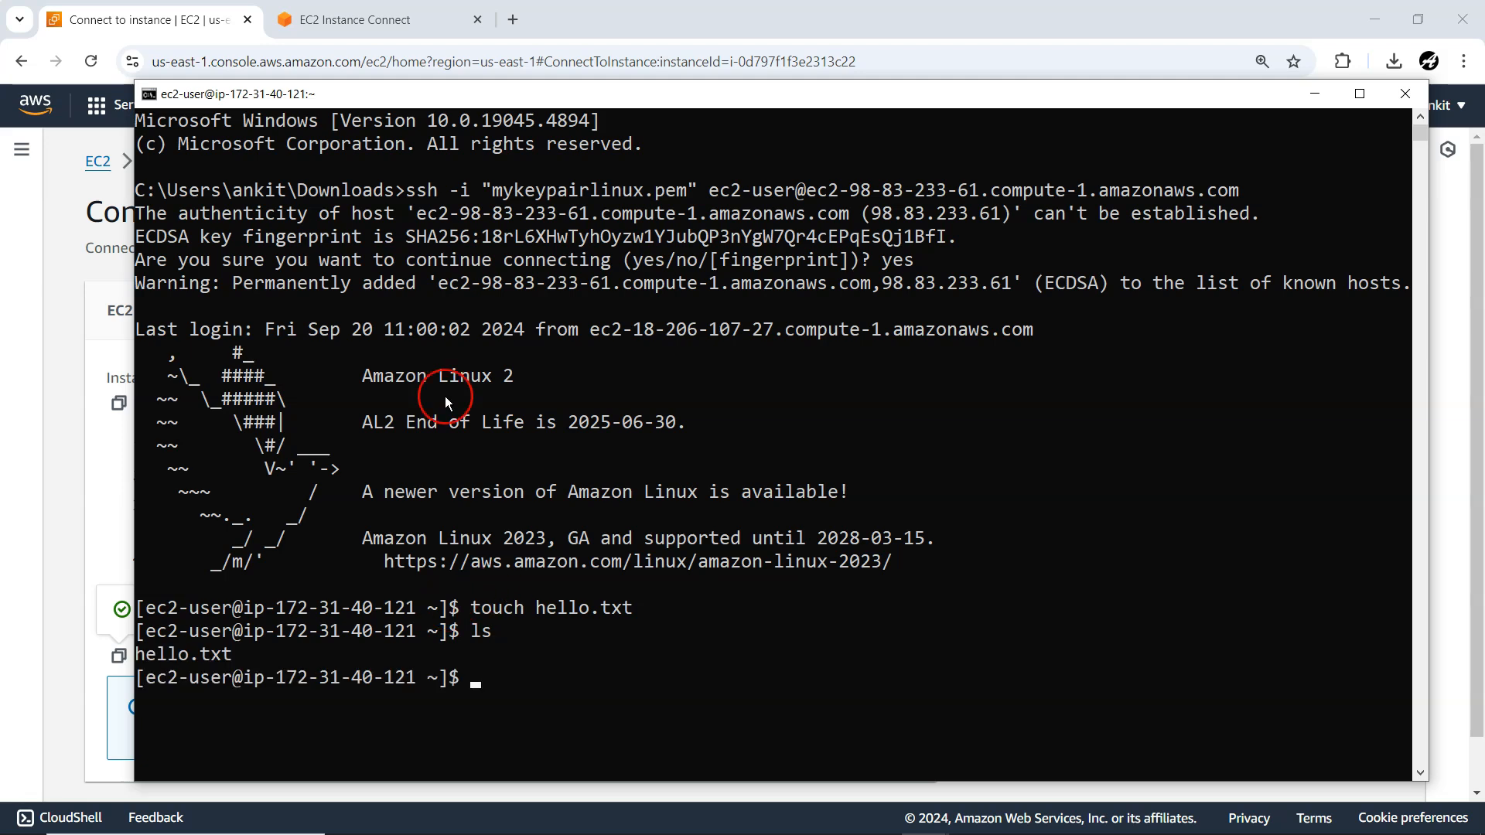
- List the home directory in the browser-based EC2 Instance Connect session and check for hello.txt
left_click(391, 17)
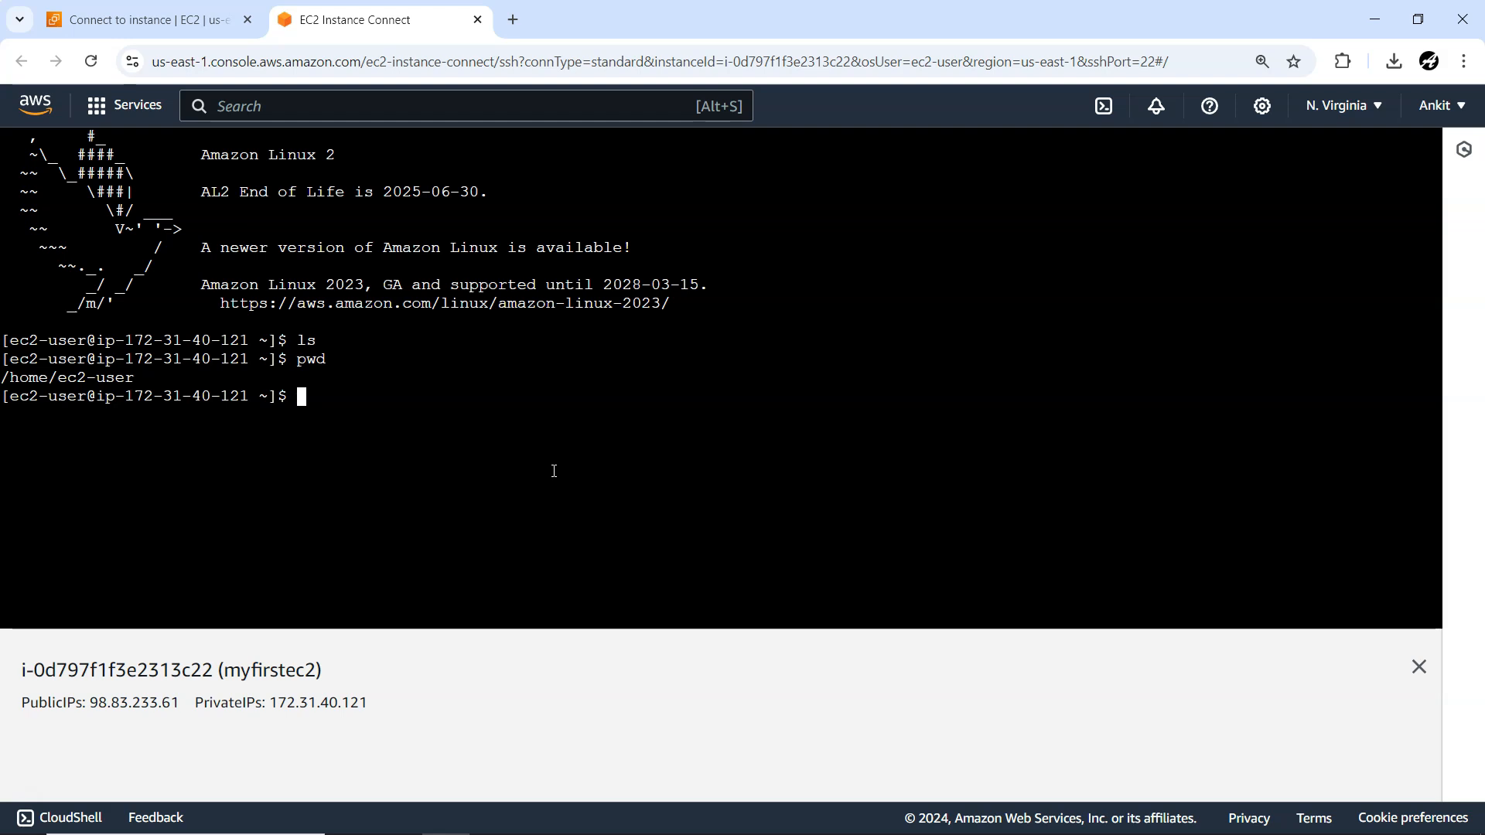
type("ls")
key("Return")
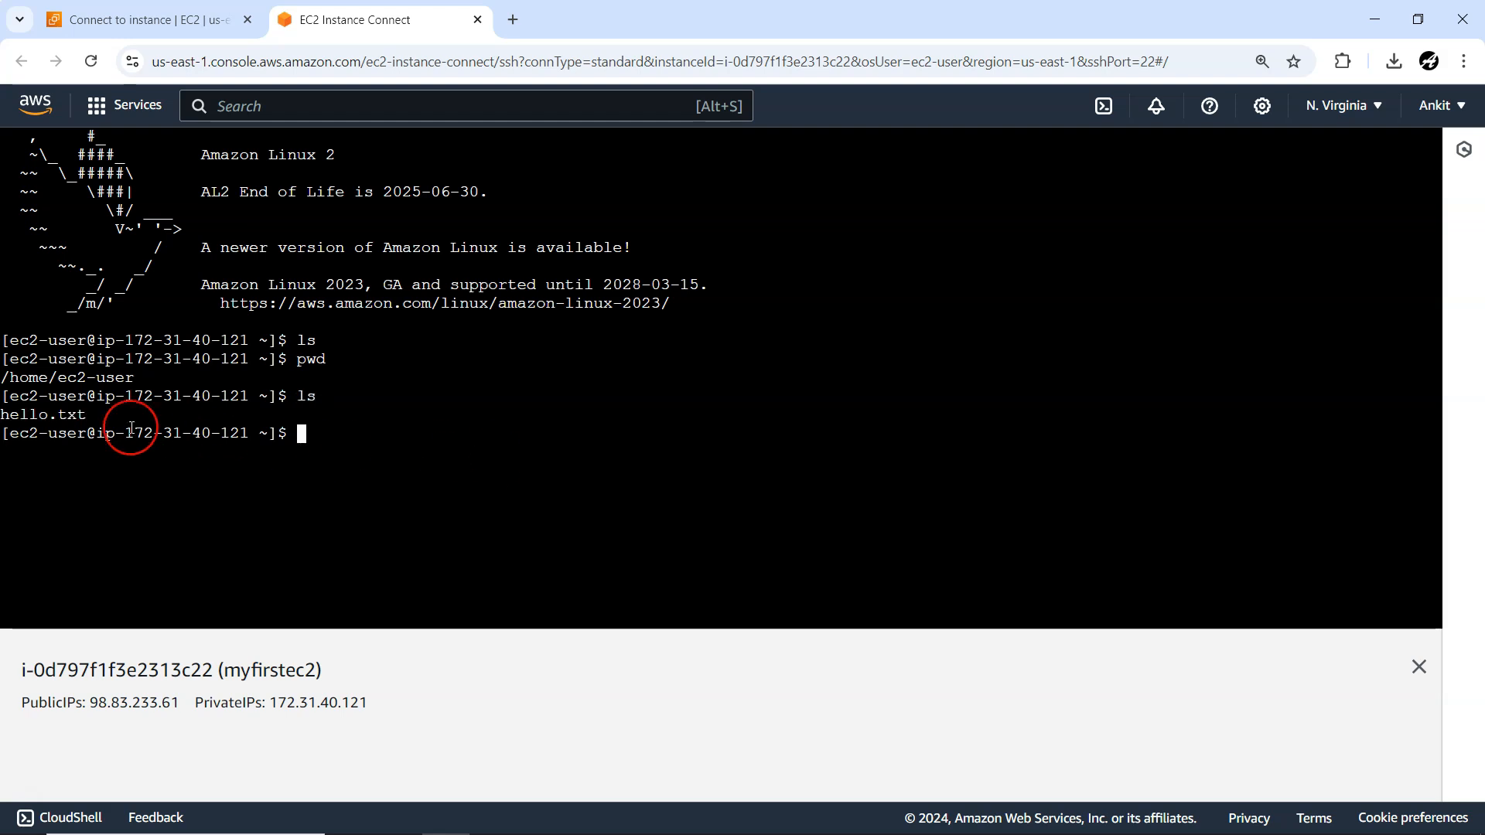
double_click(48, 418)
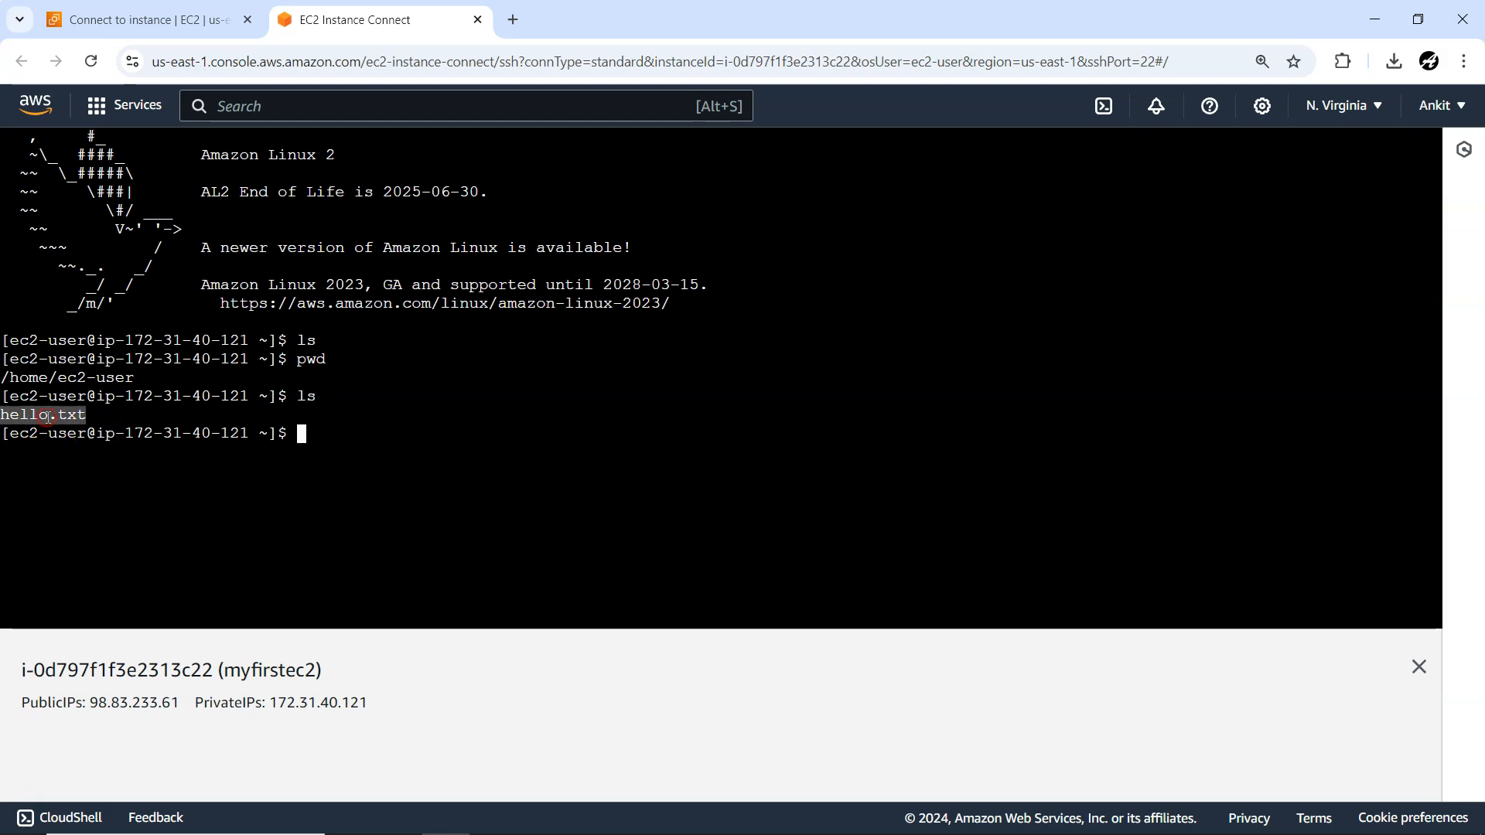
- Review the EC2 serial console connection method for myfirstec2 and return to the EC2 Instance Connect session
left_click(120, 17)
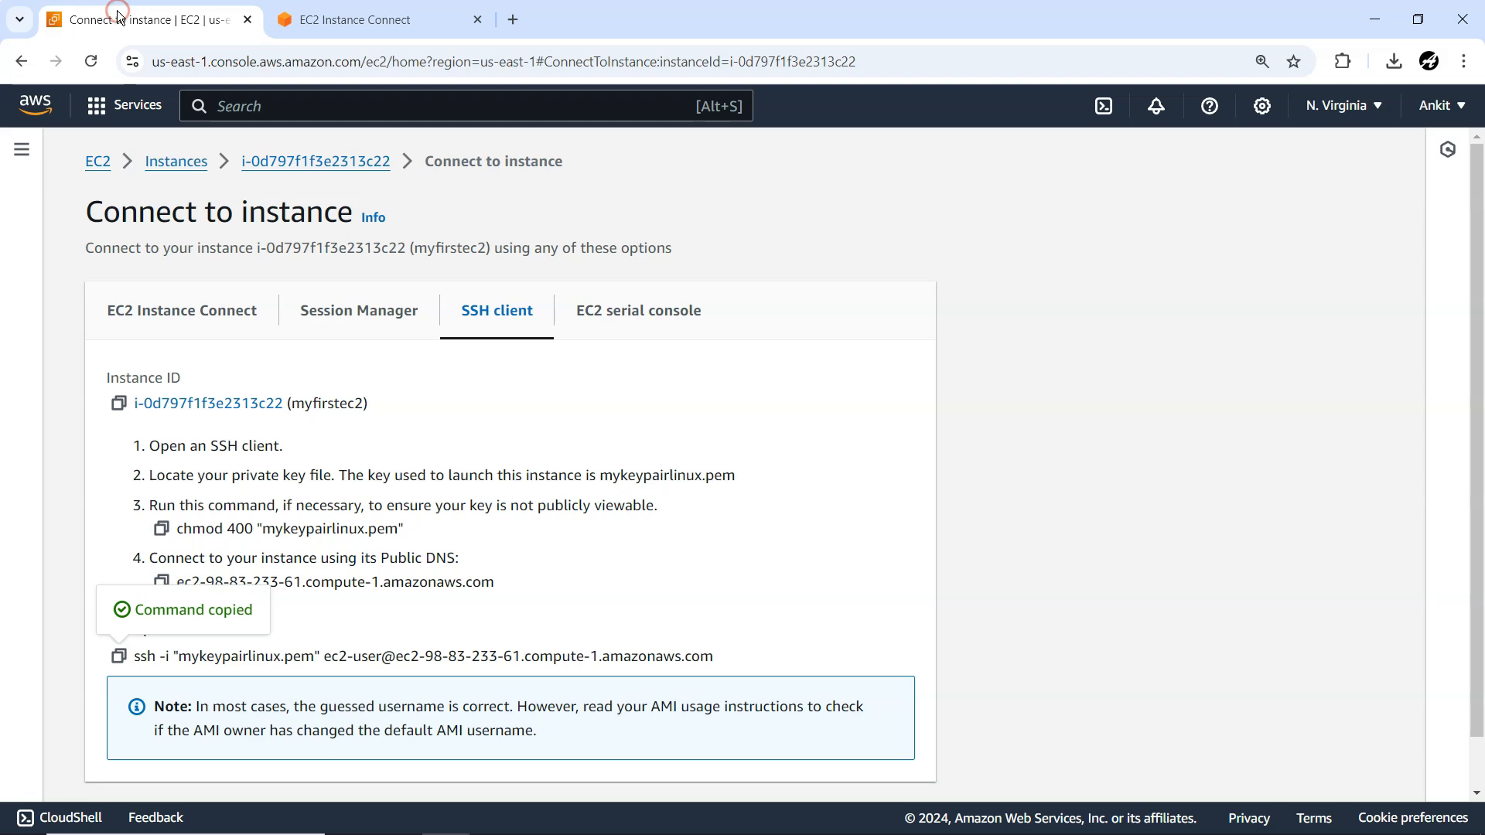
left_click(611, 315)
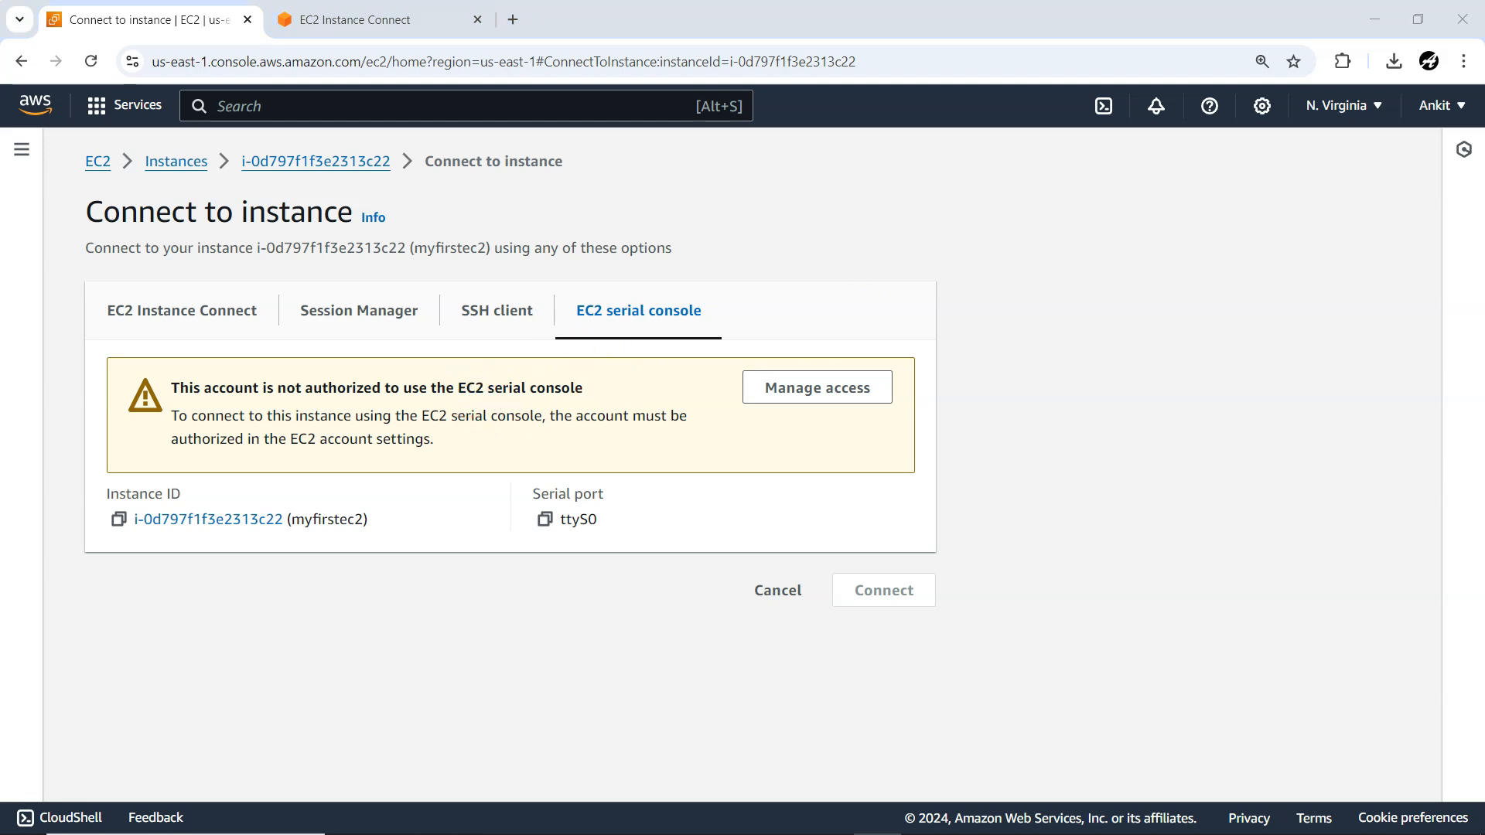
left_click(323, 21)
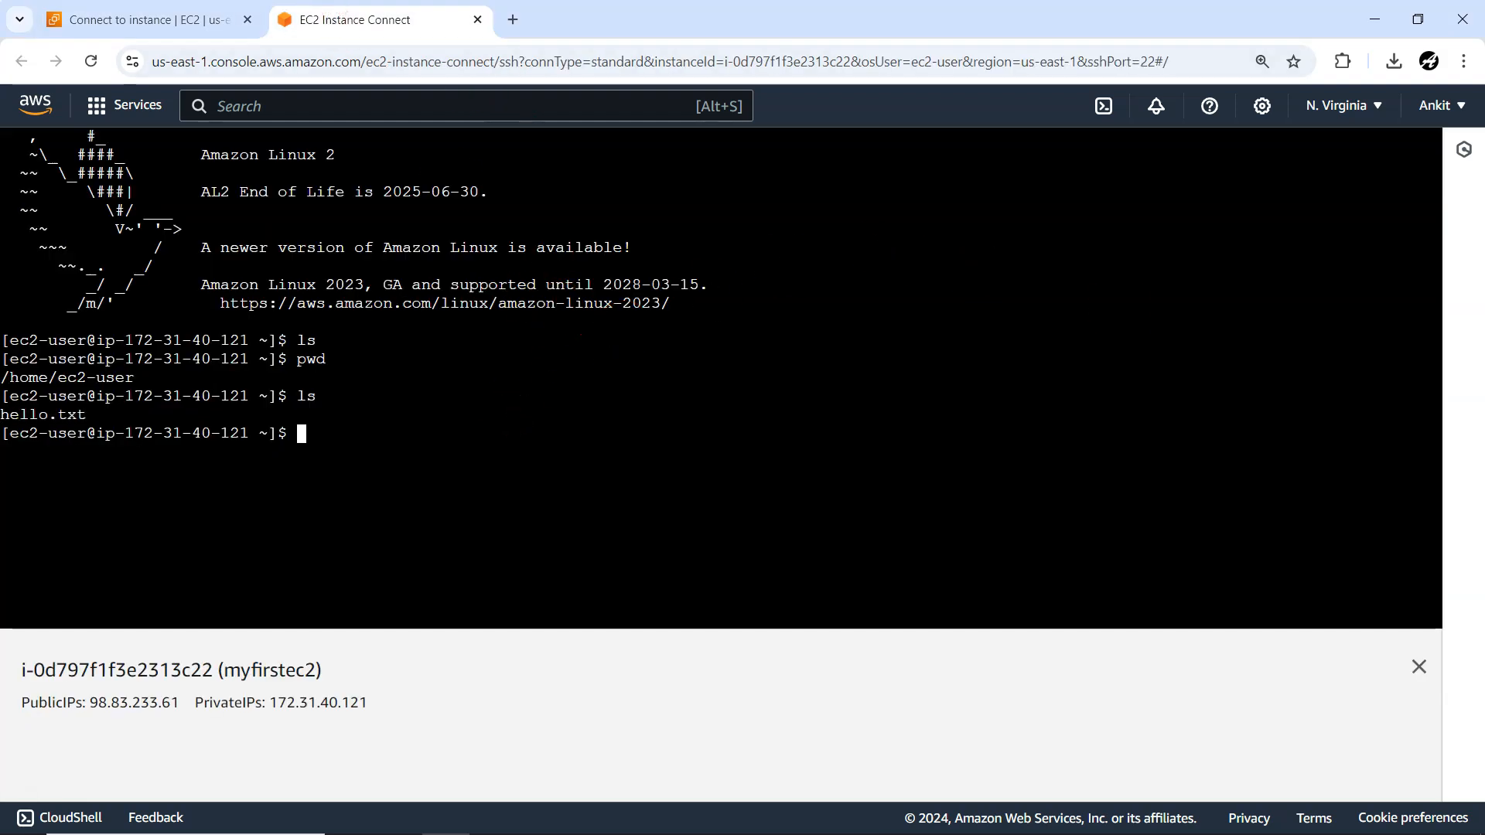
- Switch to the Notepad user data script, copy the path /var/www/html/ from its last line and return to the terminal
key("alt+Tab")
left_click_drag(814, 256, 554, 90)
left_click_drag(805, 331, 1034, 337)
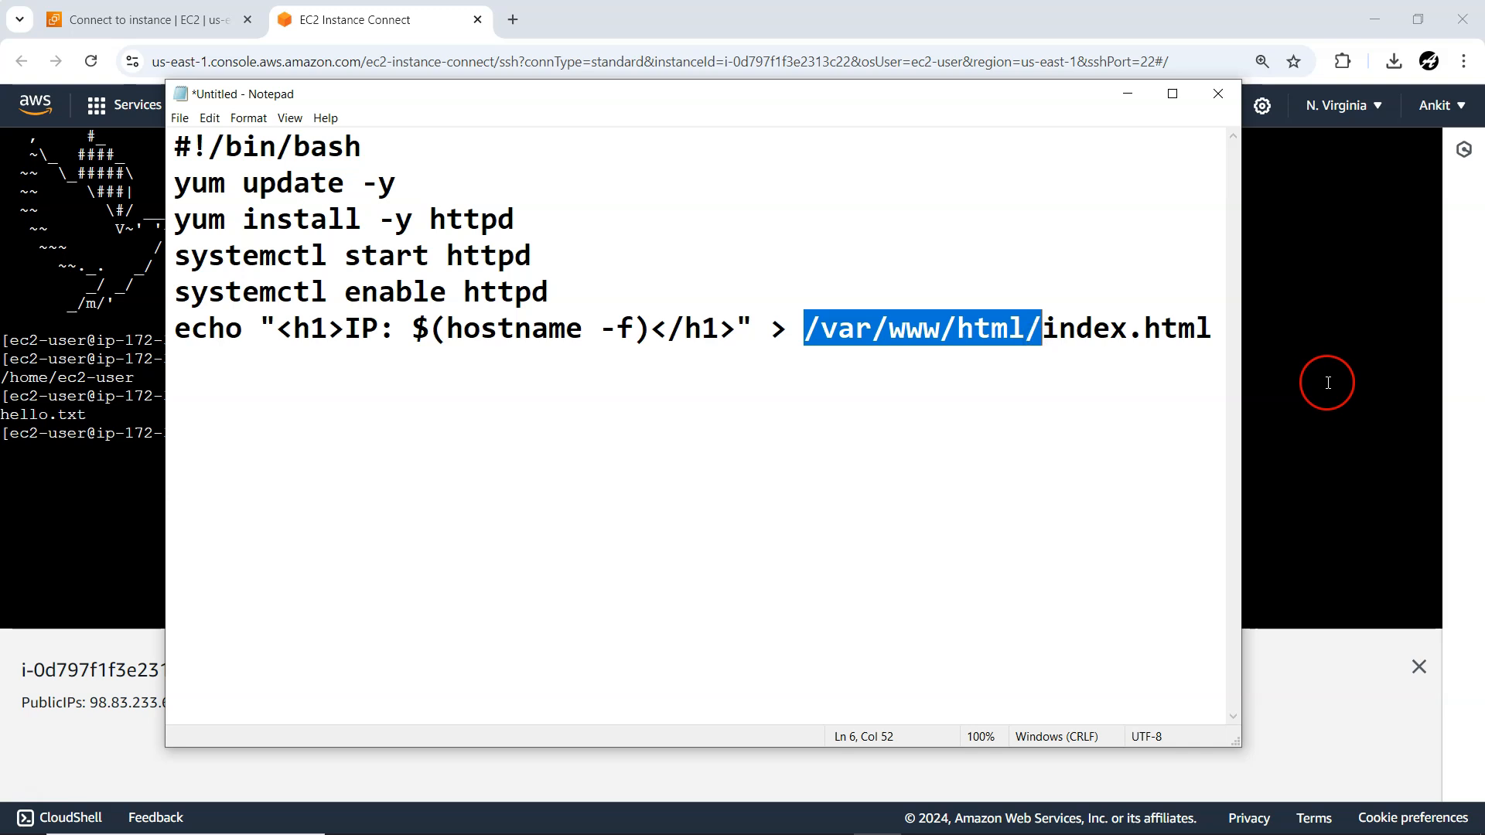
right_click(981, 334)
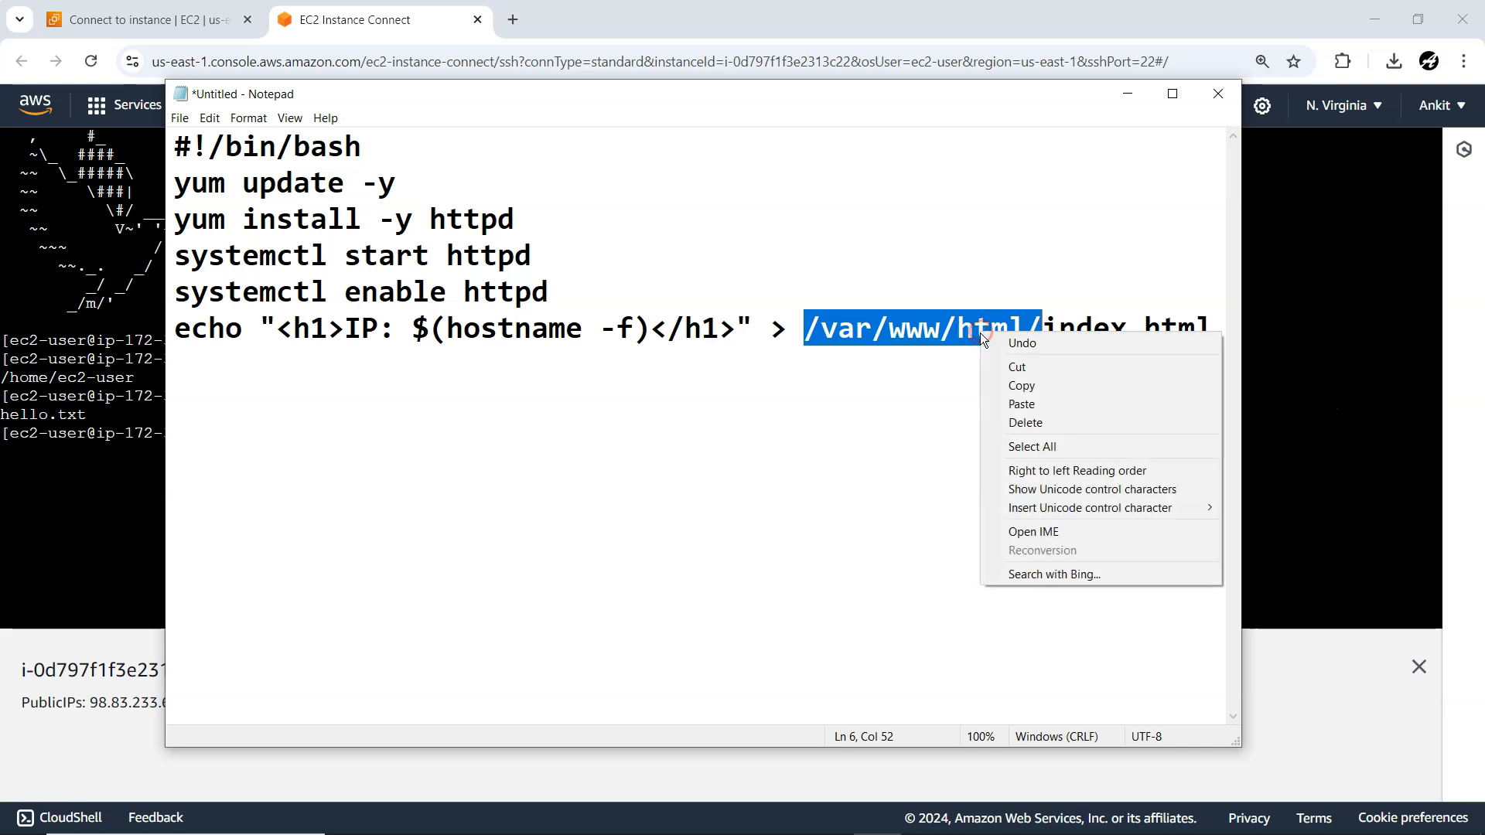
left_click(1027, 390)
left_click(1255, 405)
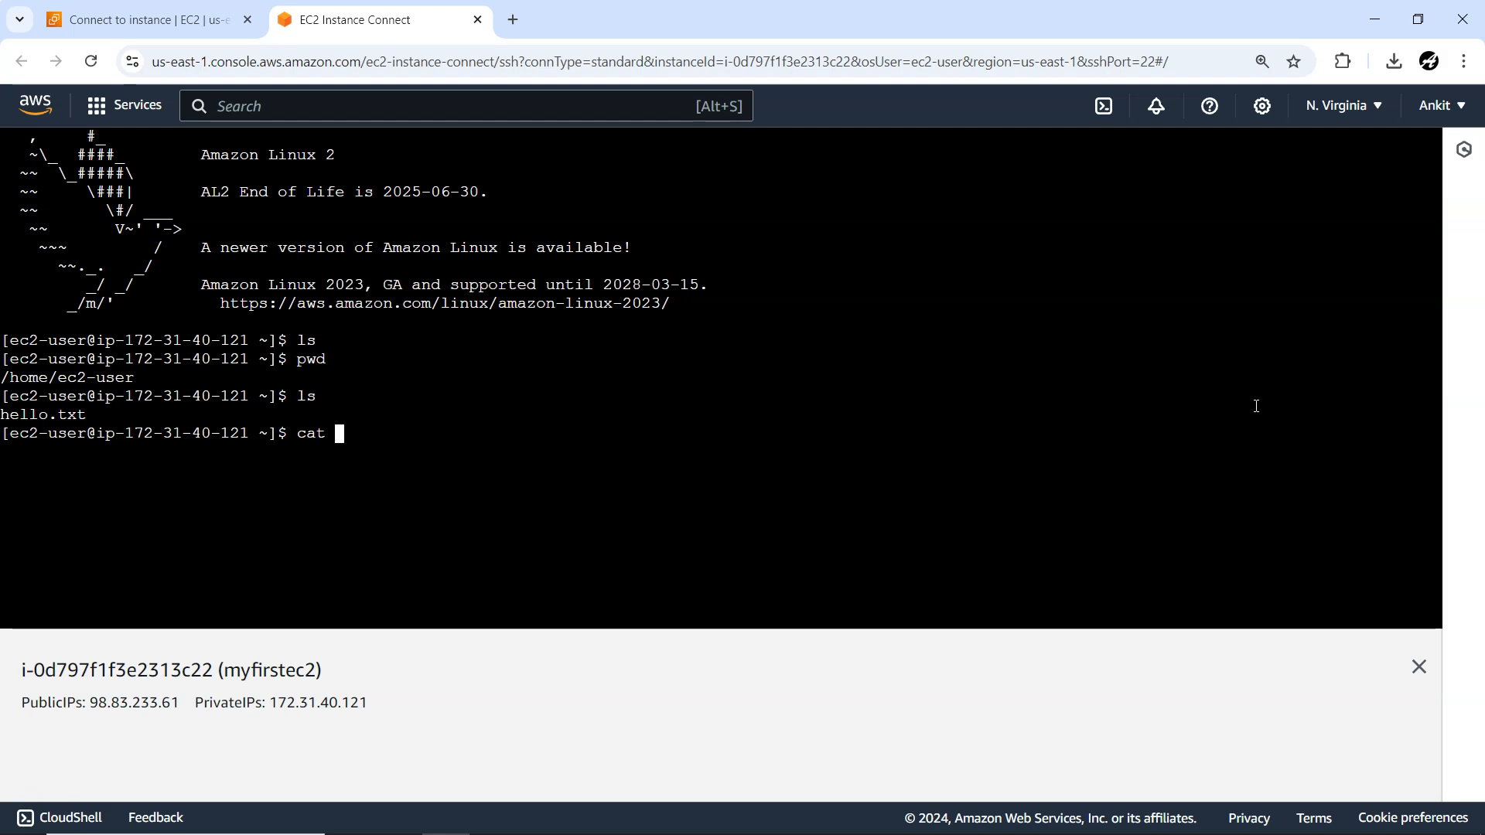
- Run cat /var/www/html/index.html in the EC2 Instance Connect session, checking the path against the Notepad script, and examine the output
type("cat /var/www/")
key("alt+Tab")
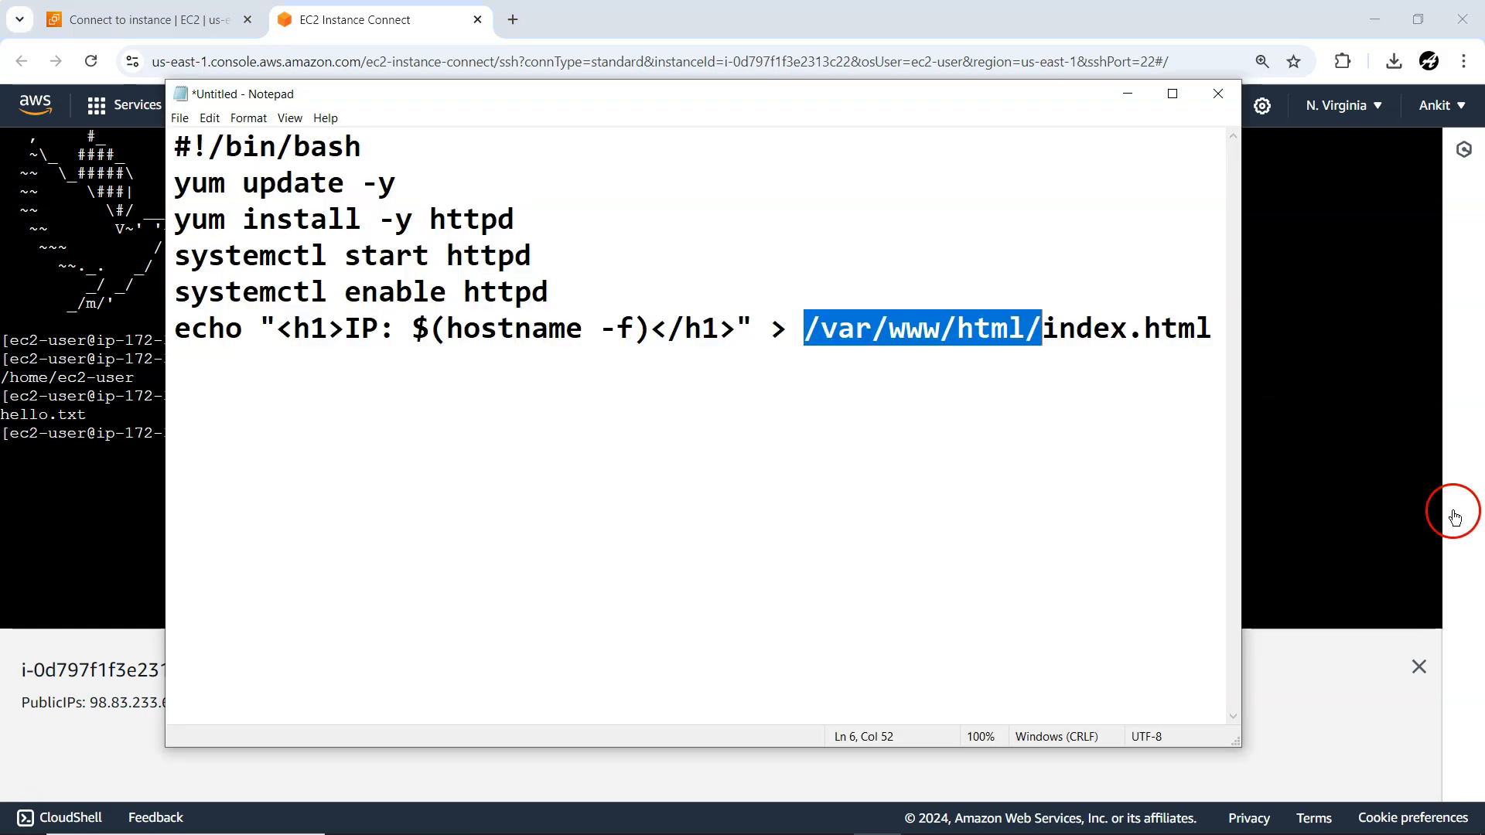
left_click(1297, 402)
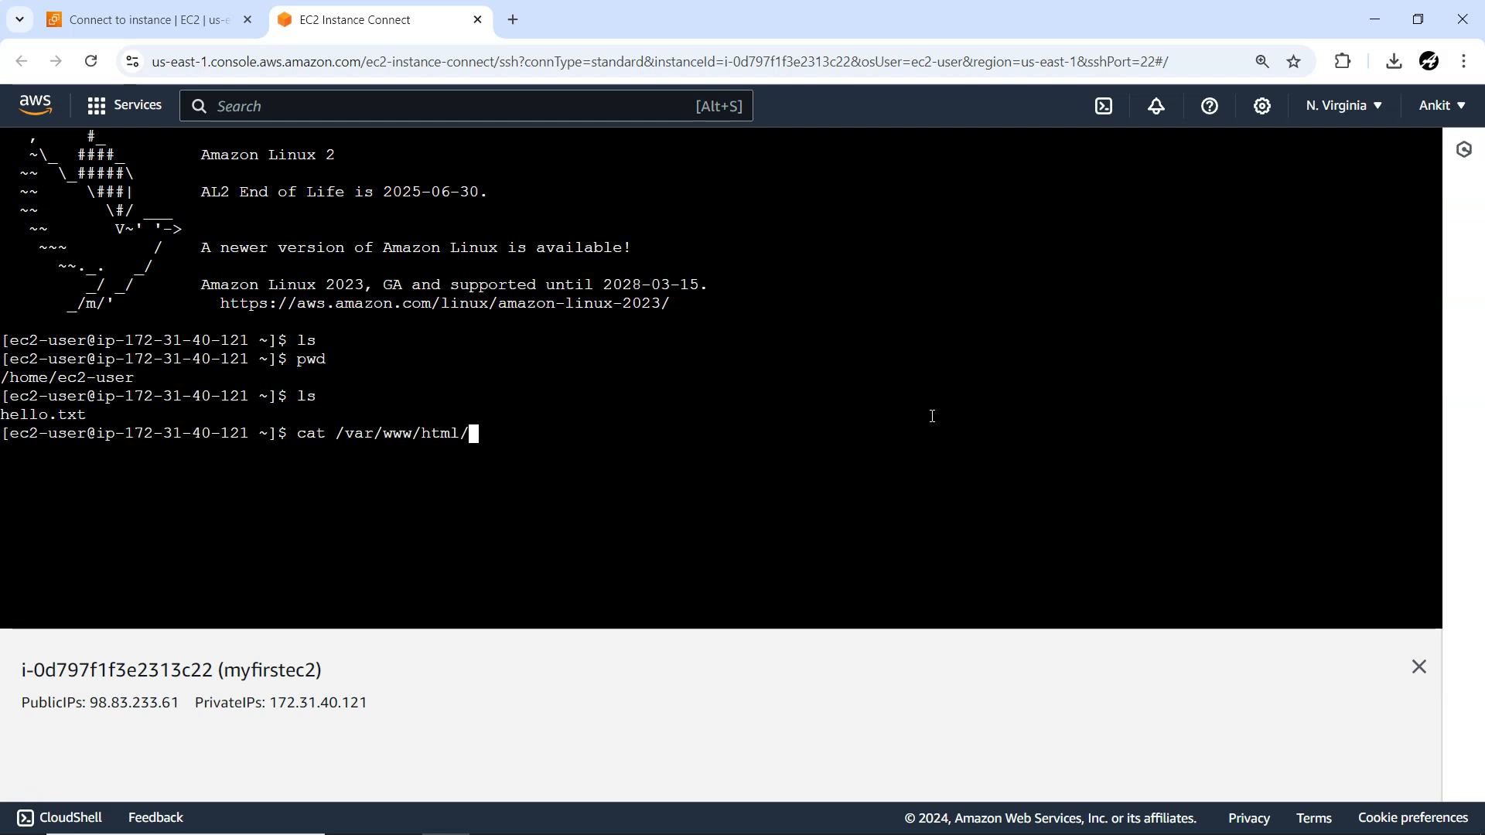
key("Return")
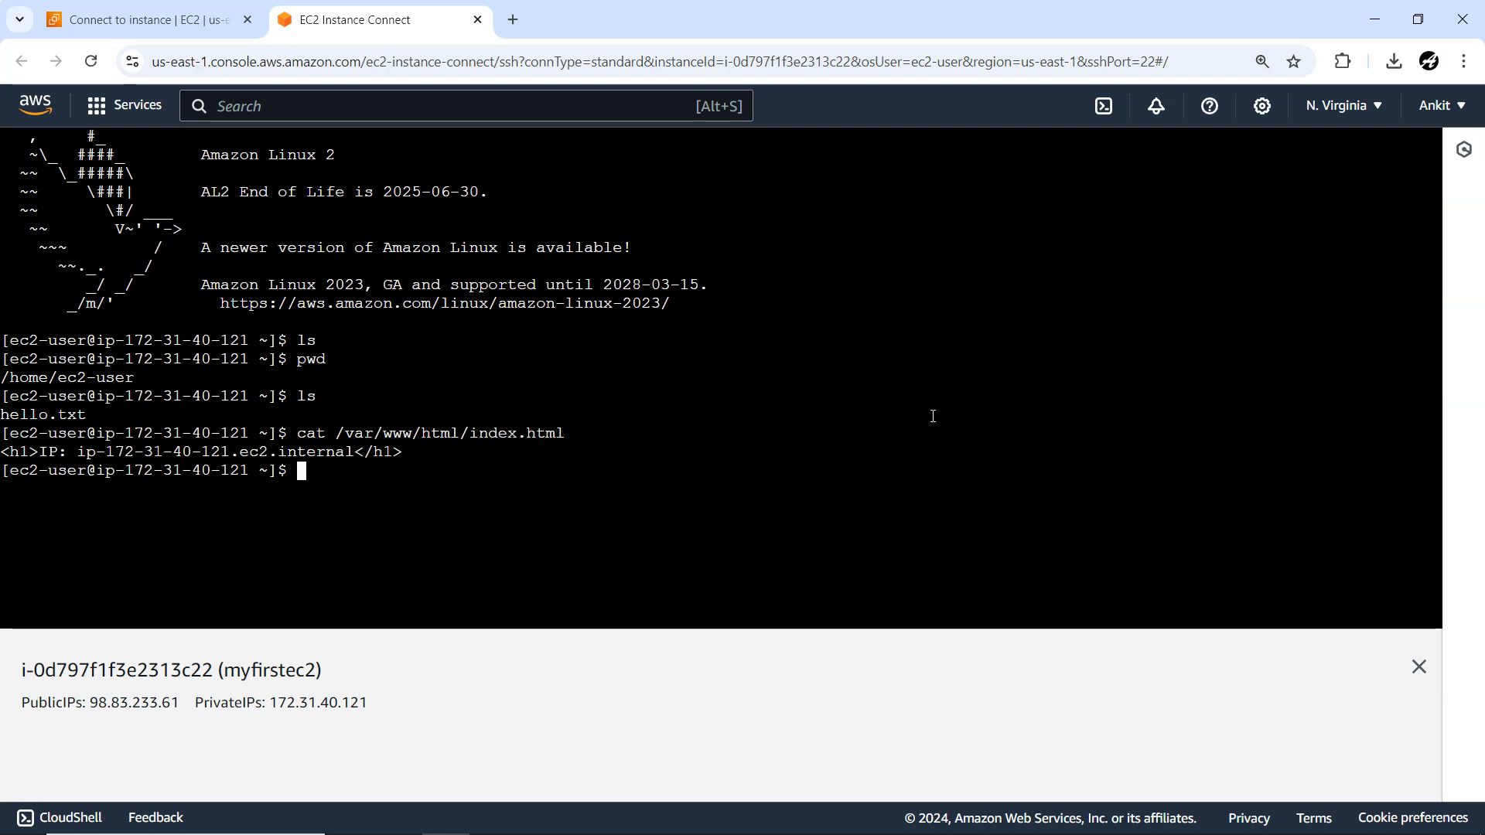
triple_click(168, 450)
left_click(315, 504)
- Go to the details page of myfirstec2 and open its public IPv4 address in a new tab
left_click(109, 20)
left_click(300, 164)
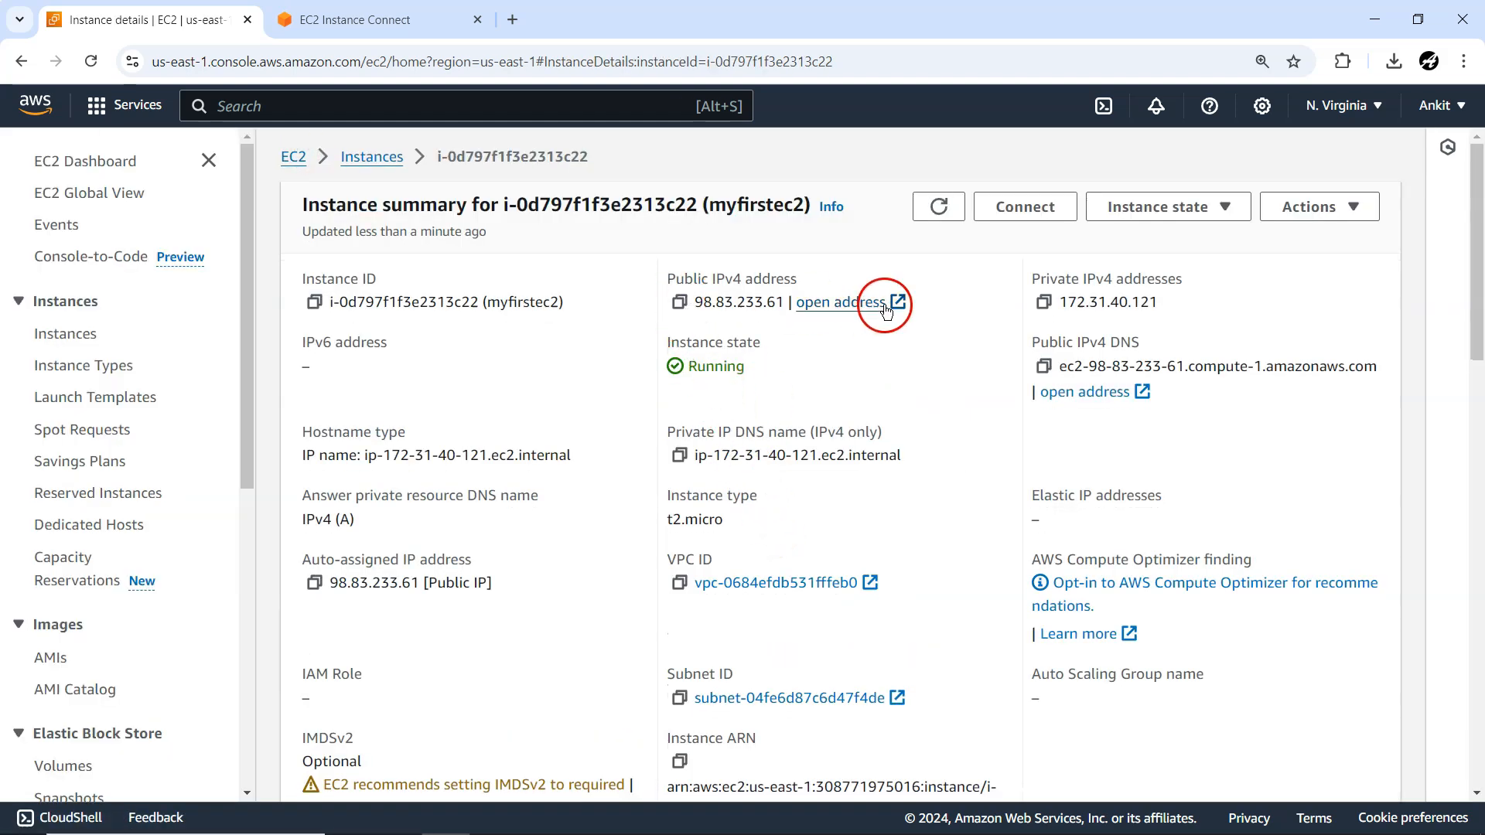
left_click(829, 302)
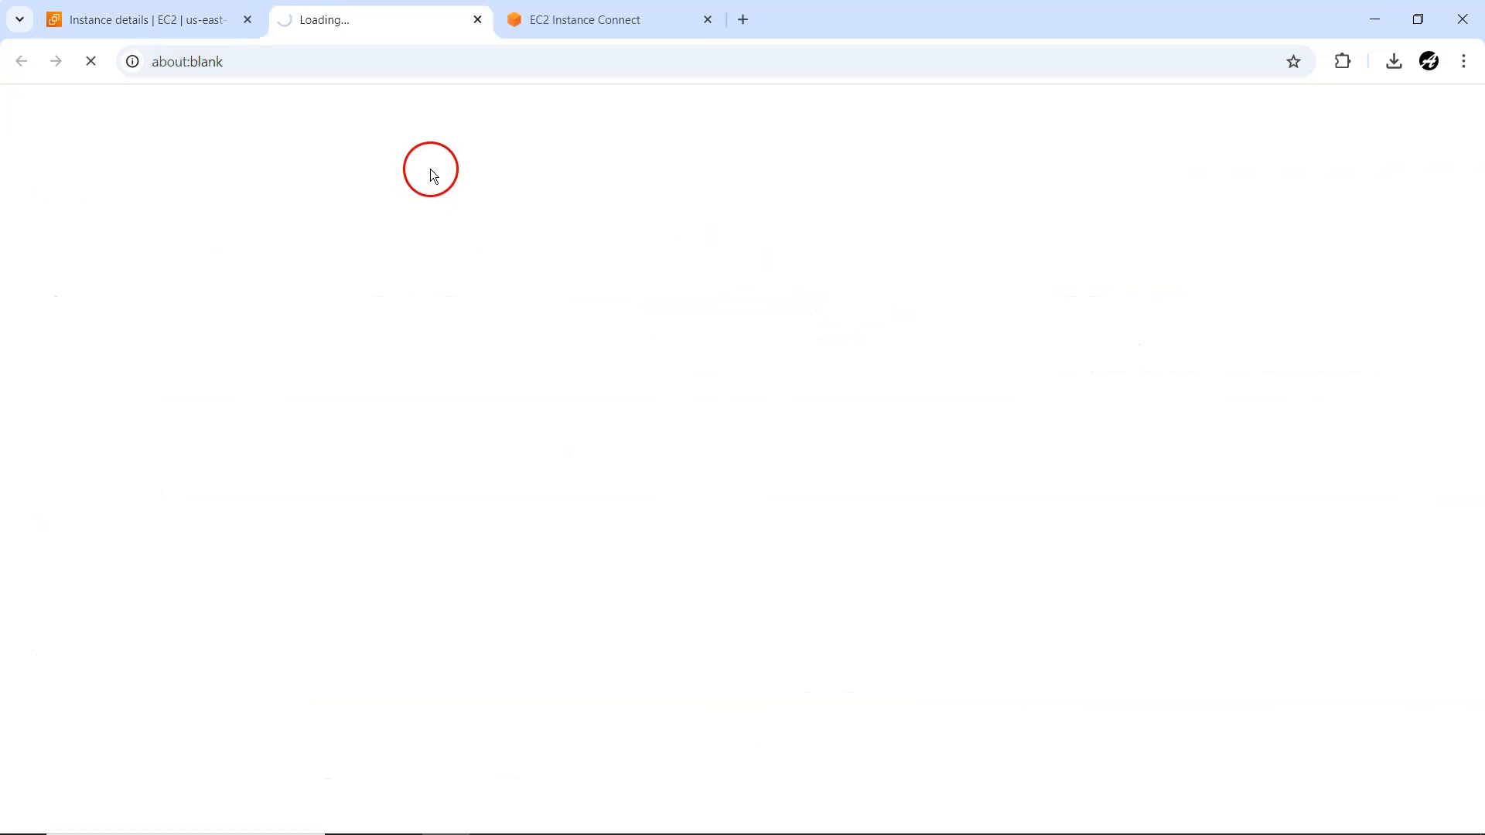
- Look through the instance summary and details of myfirstec2 while the public address page loads
left_click(108, 18)
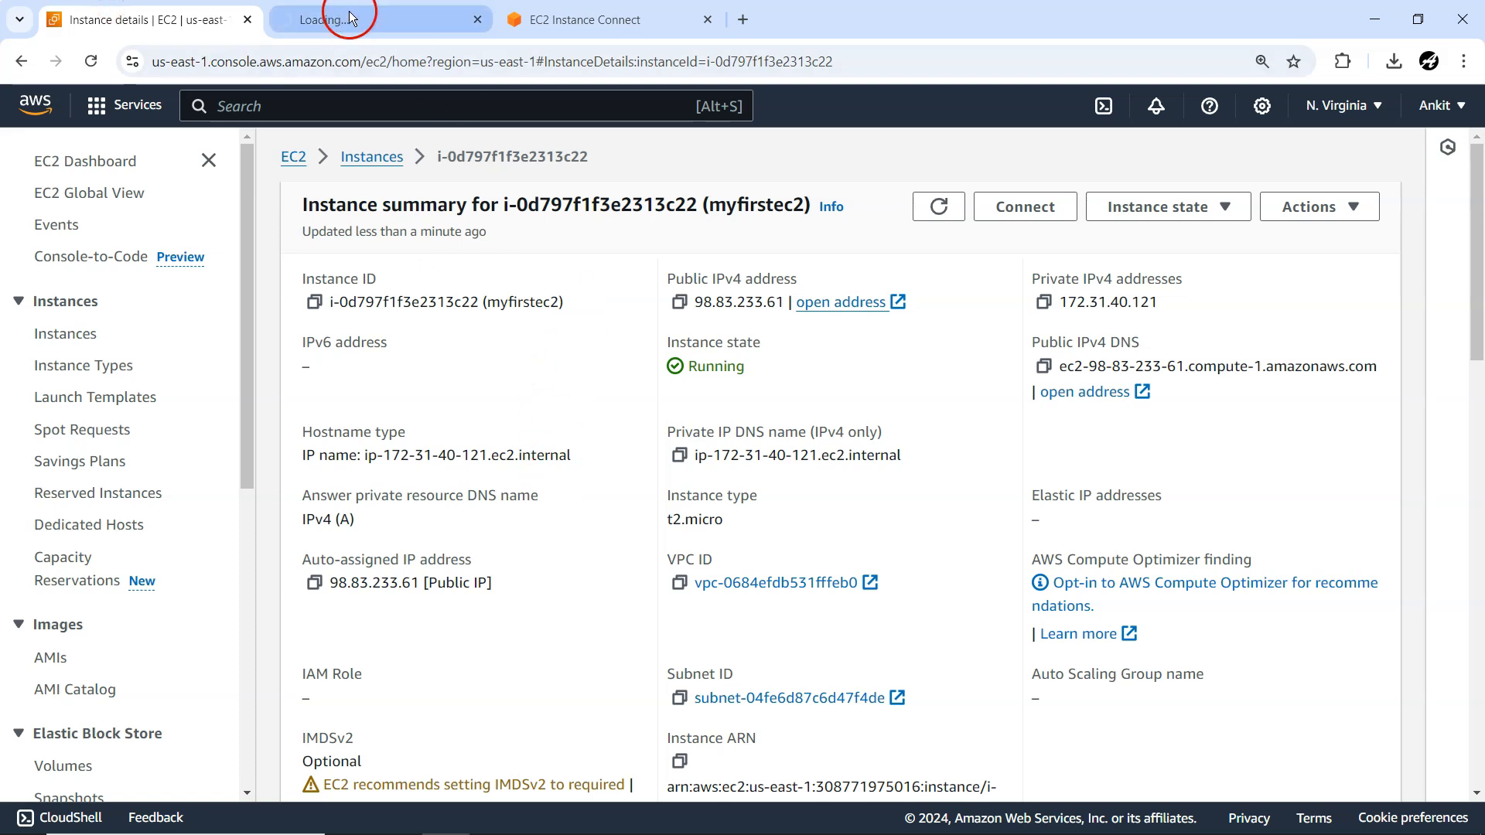
scroll(554, 567, "down", 5)
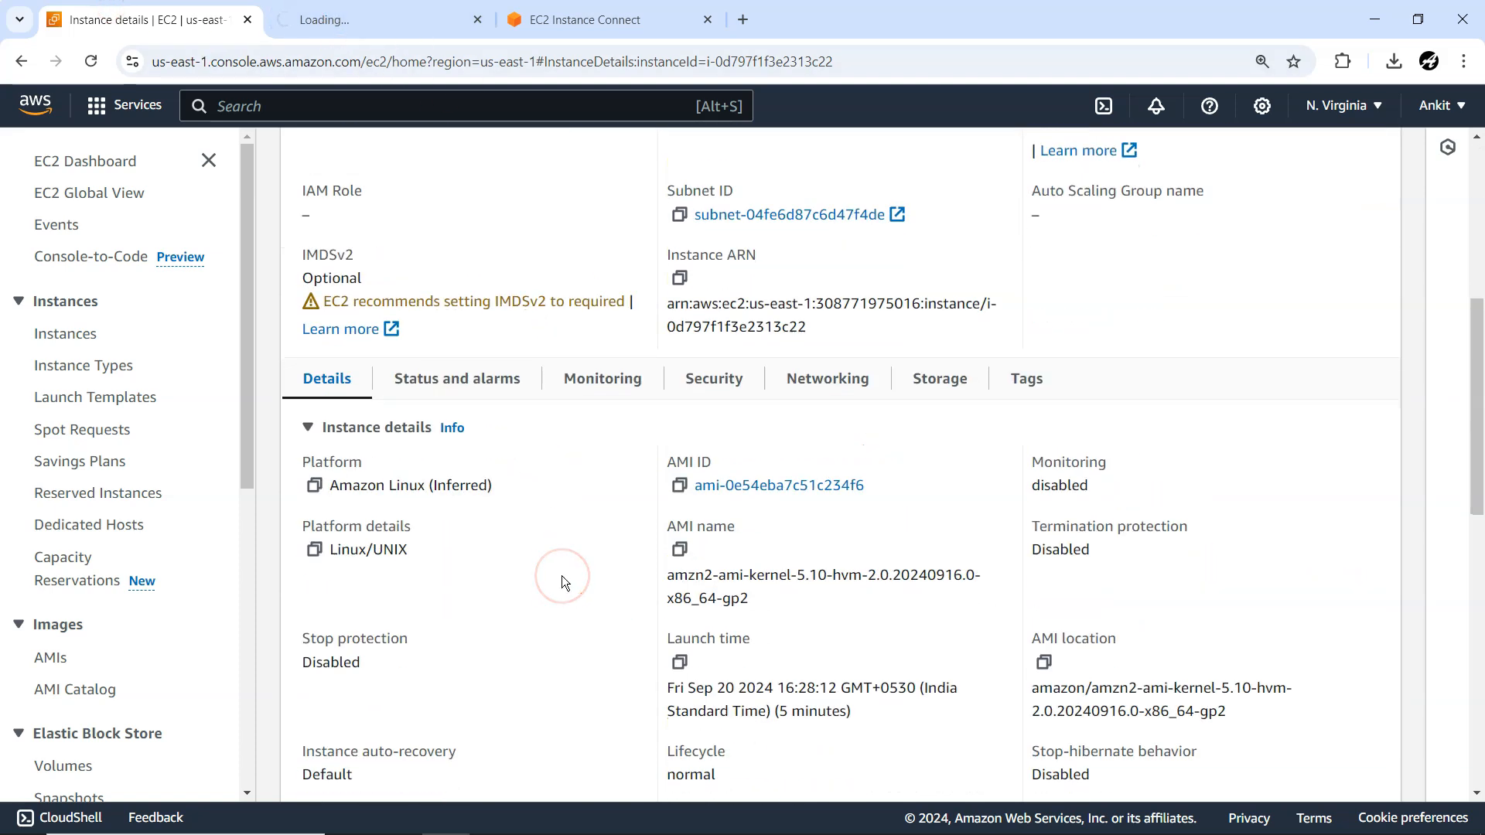
scroll(563, 578, "down", 4)
scroll(564, 578, "up", 6)
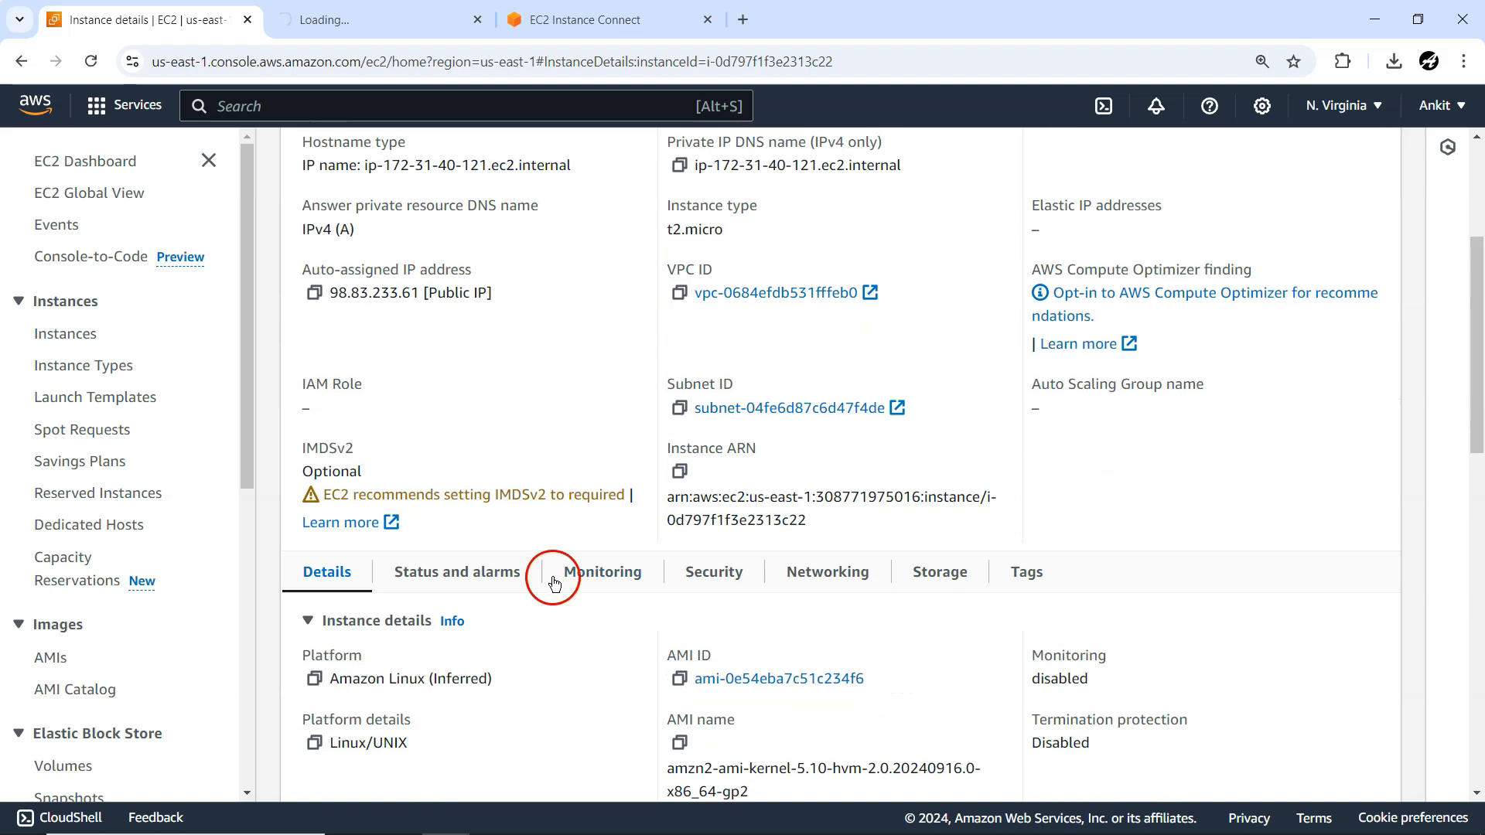
scroll(554, 630, "up", 3)
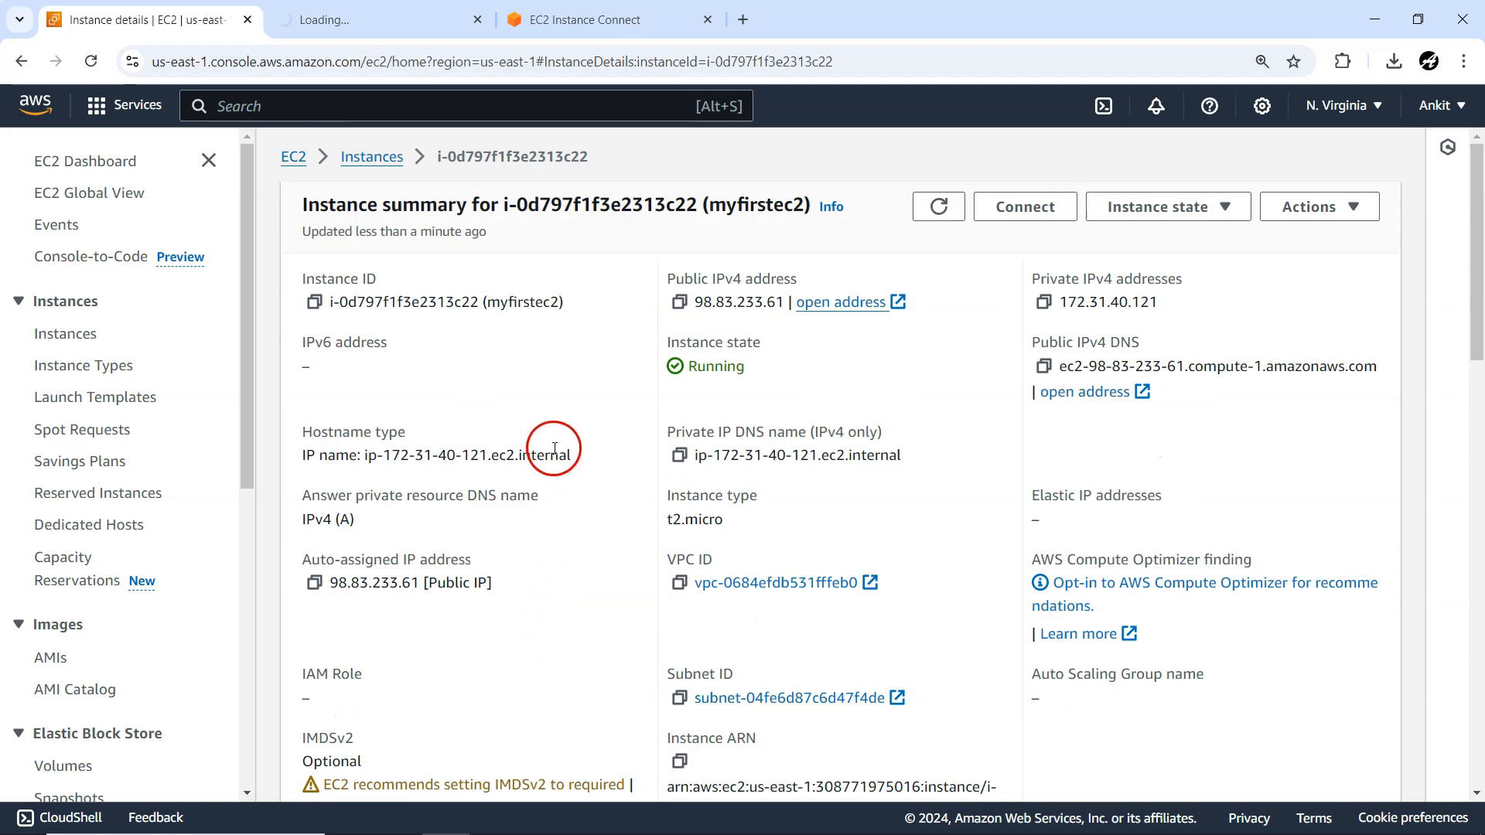
- Check the connection information for 98.83.233.61, change its address to plain http and load the page
left_click(340, 21)
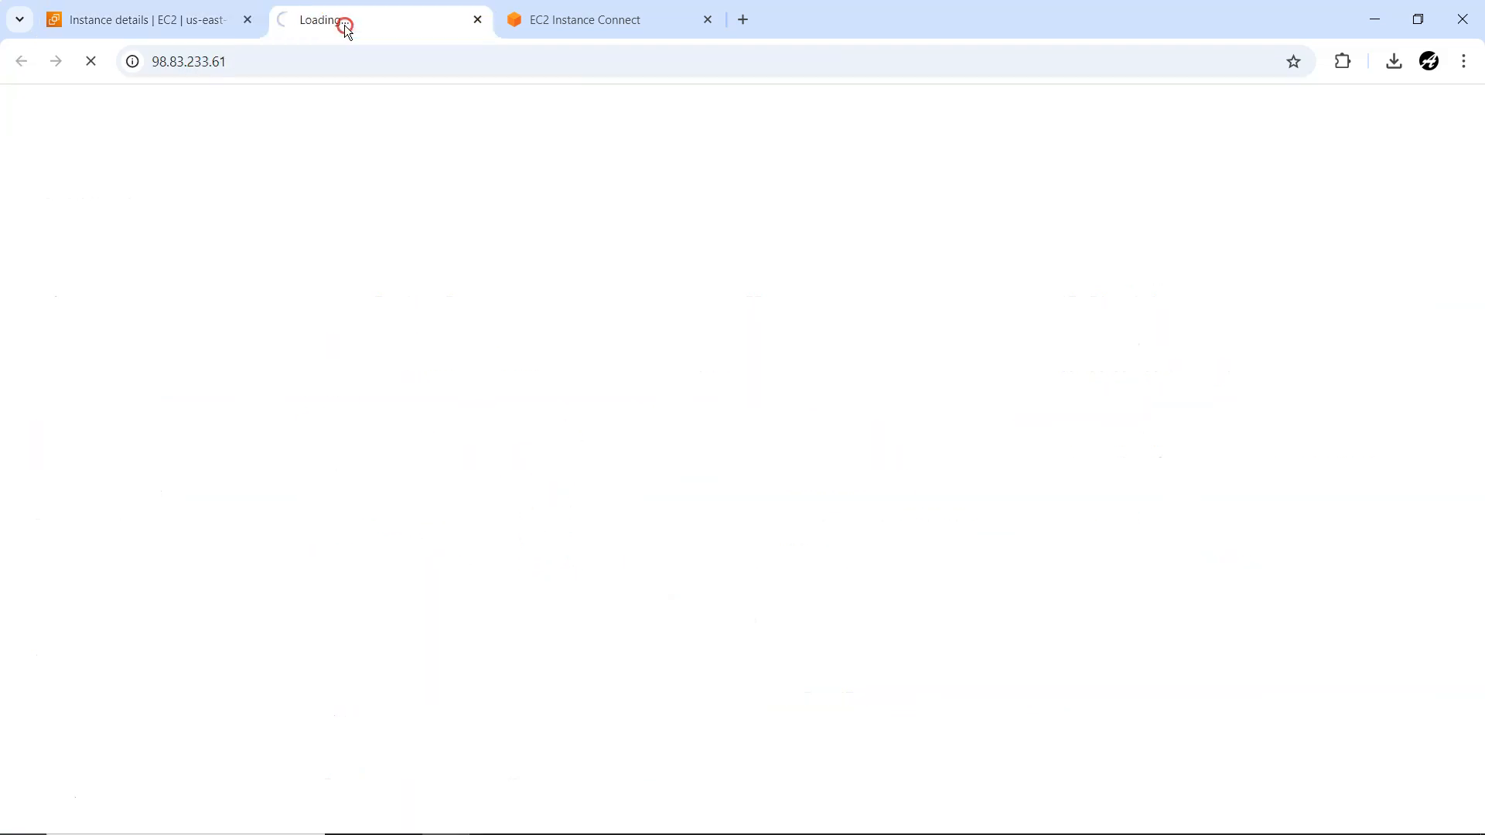
left_click(133, 61)
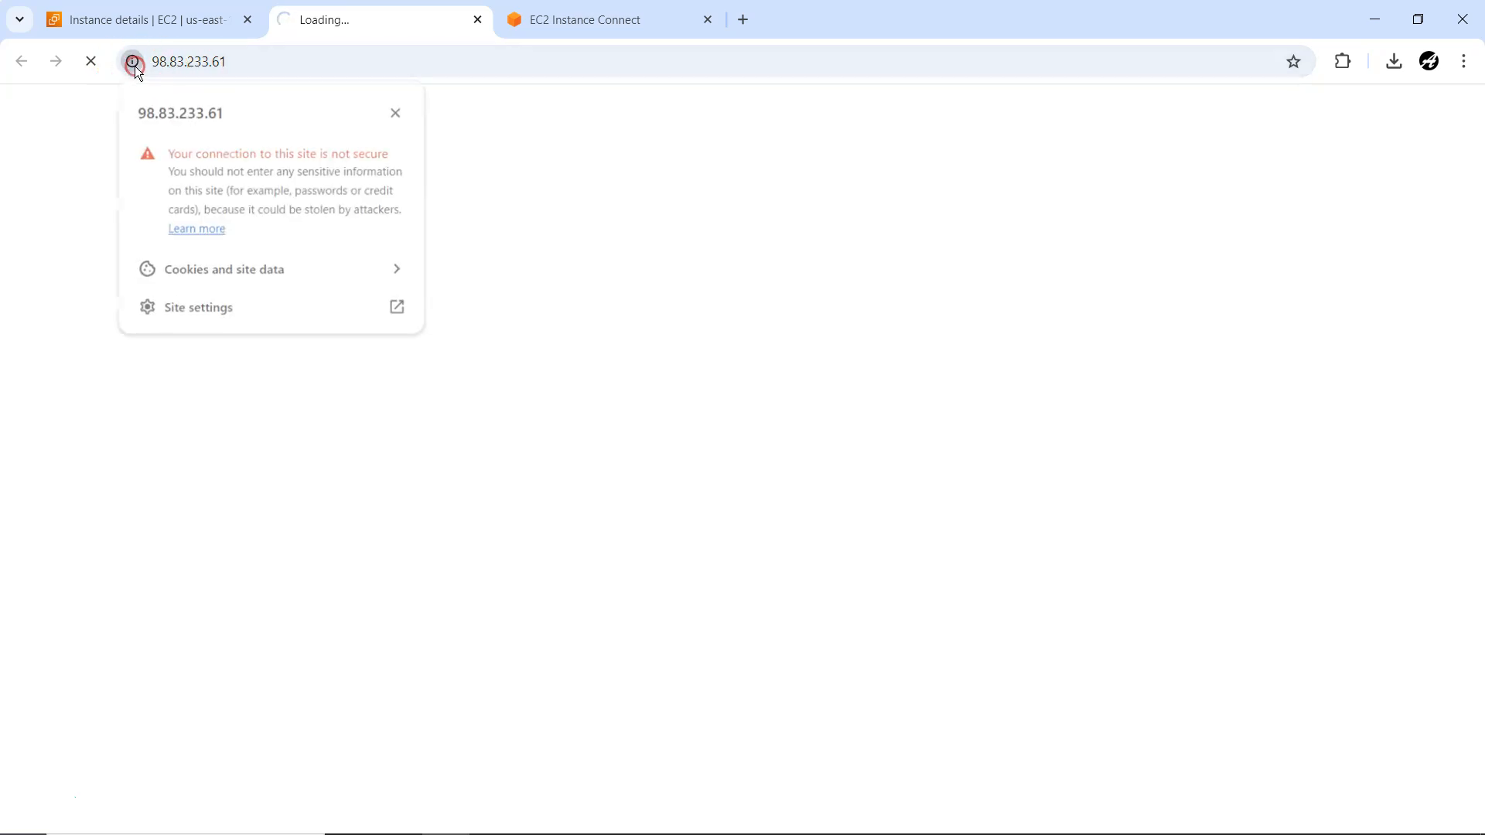
left_click(49, 234)
left_click(237, 63)
left_click(312, 56)
left_click(185, 67)
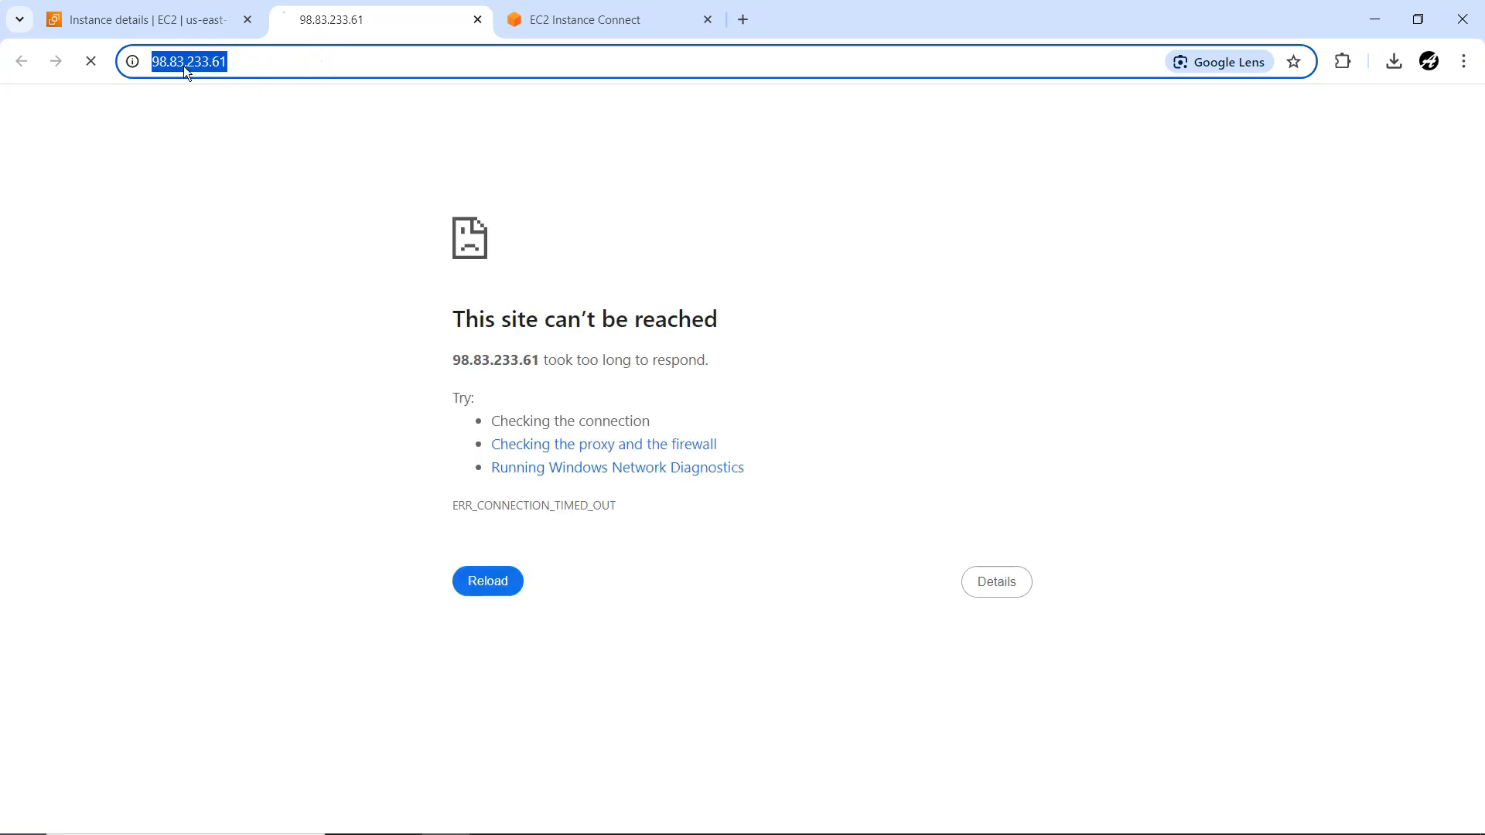
left_click(190, 63)
left_click(176, 61)
key("BackSpace")
key("Return")
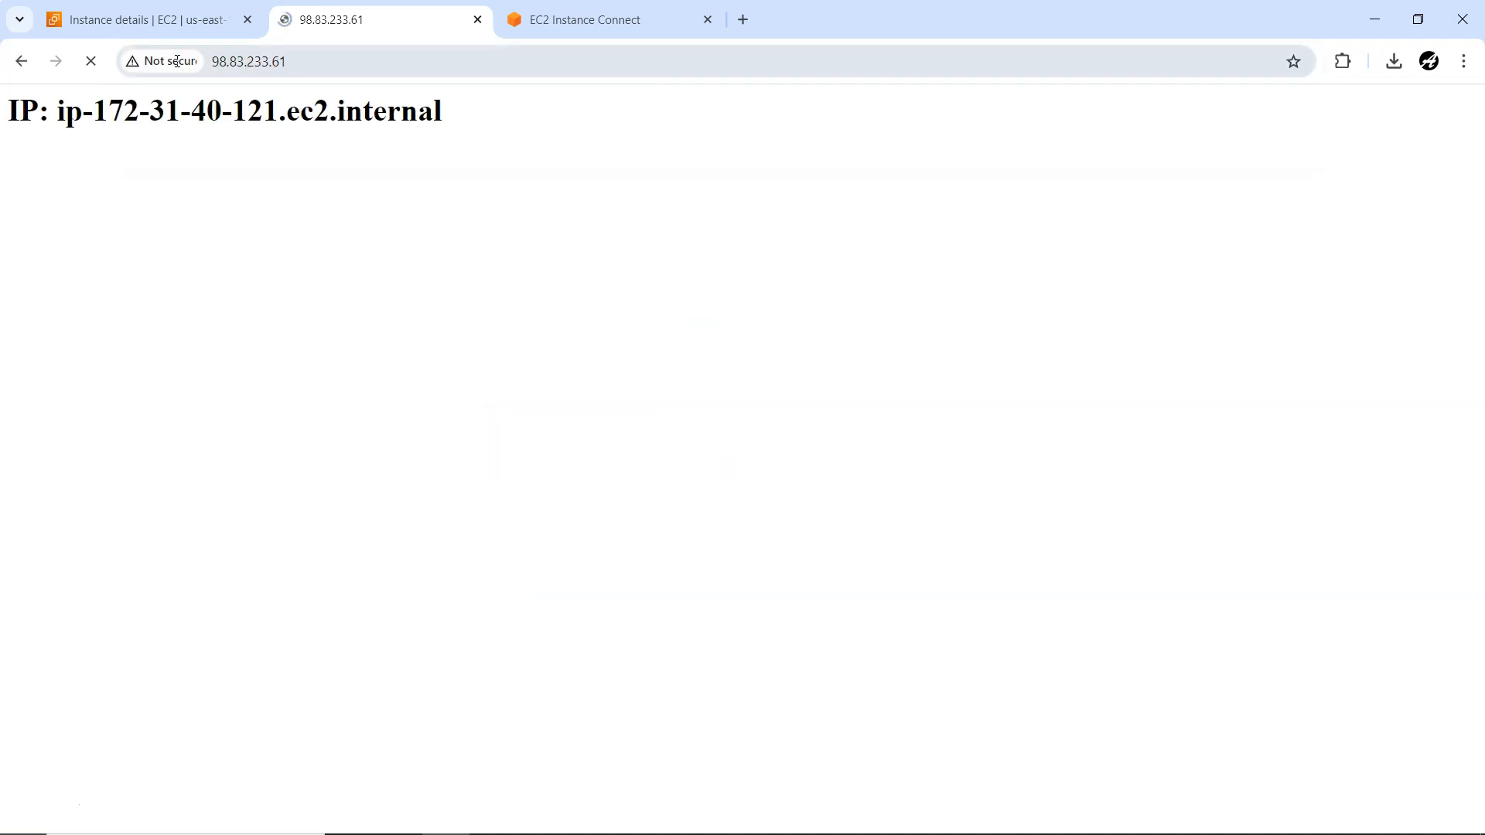
- Examine the IP heading on the served web page, highlighting the whole line and the internal host name
left_click(486, 129)
left_click_drag(467, 115, 6, 115)
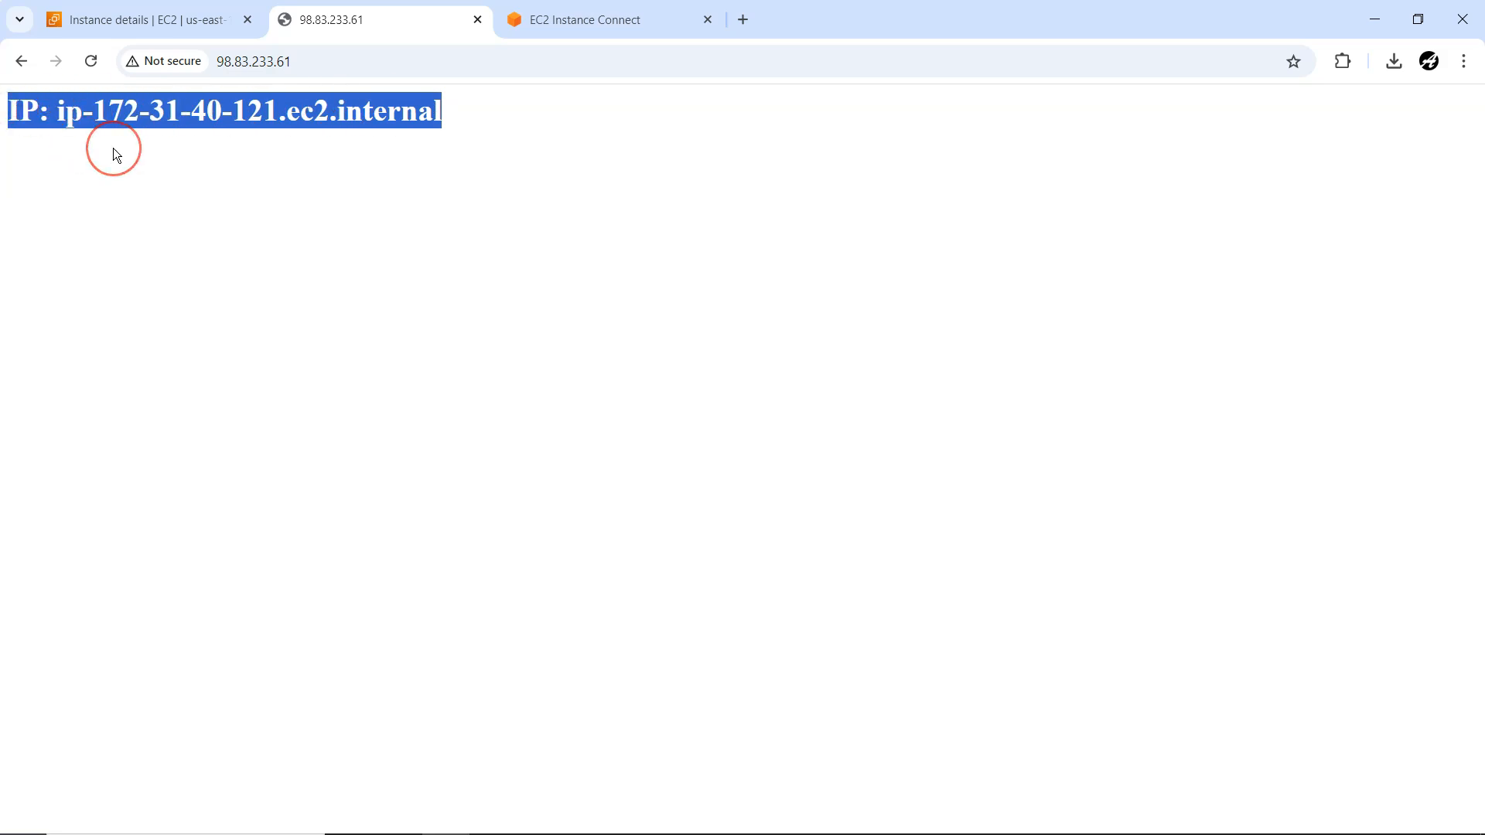
left_click(147, 139)
left_click(46, 106)
left_click(58, 110)
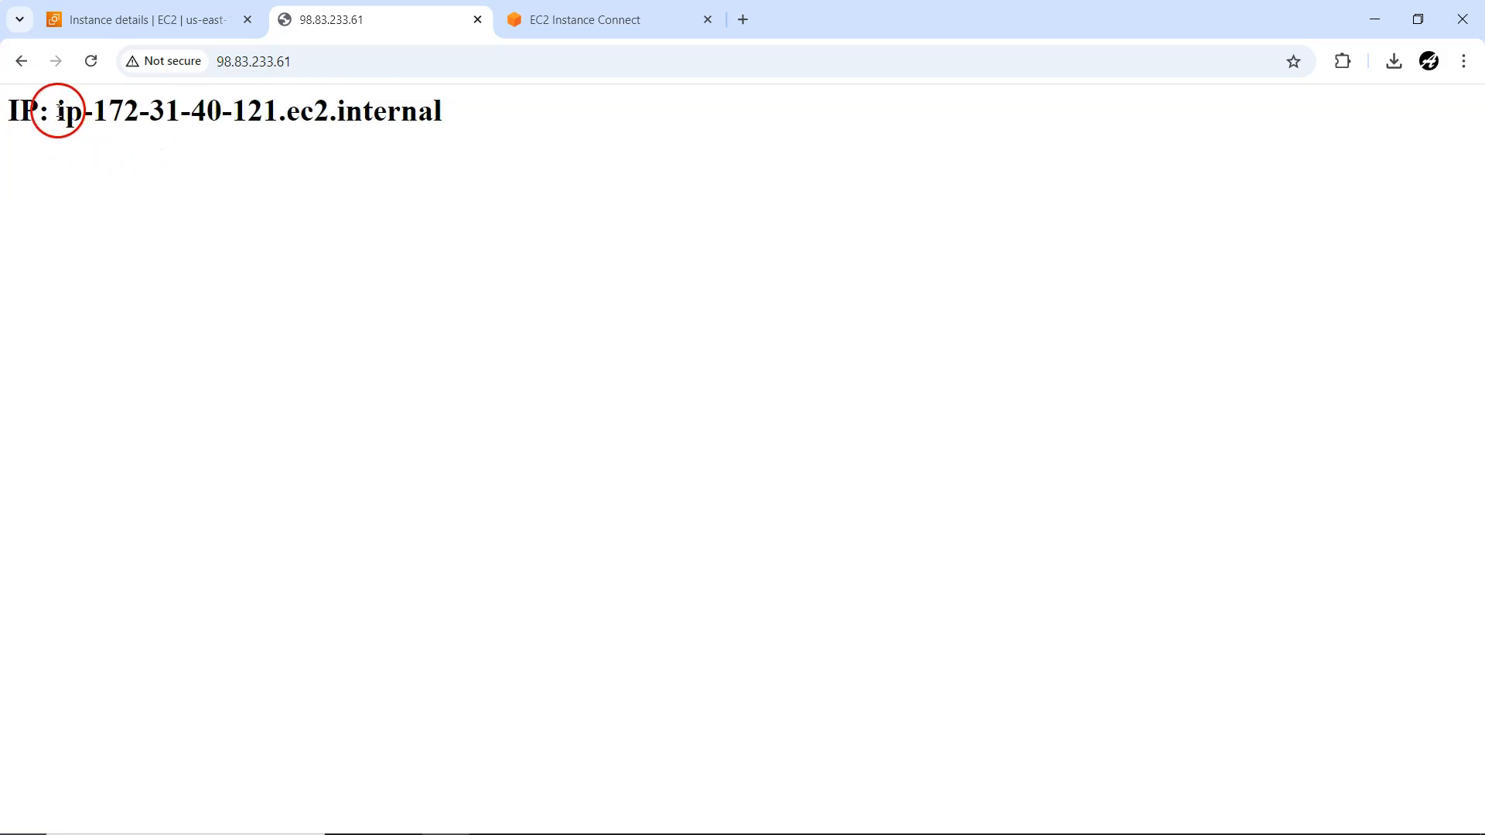
left_click_drag(60, 108, 400, 106)
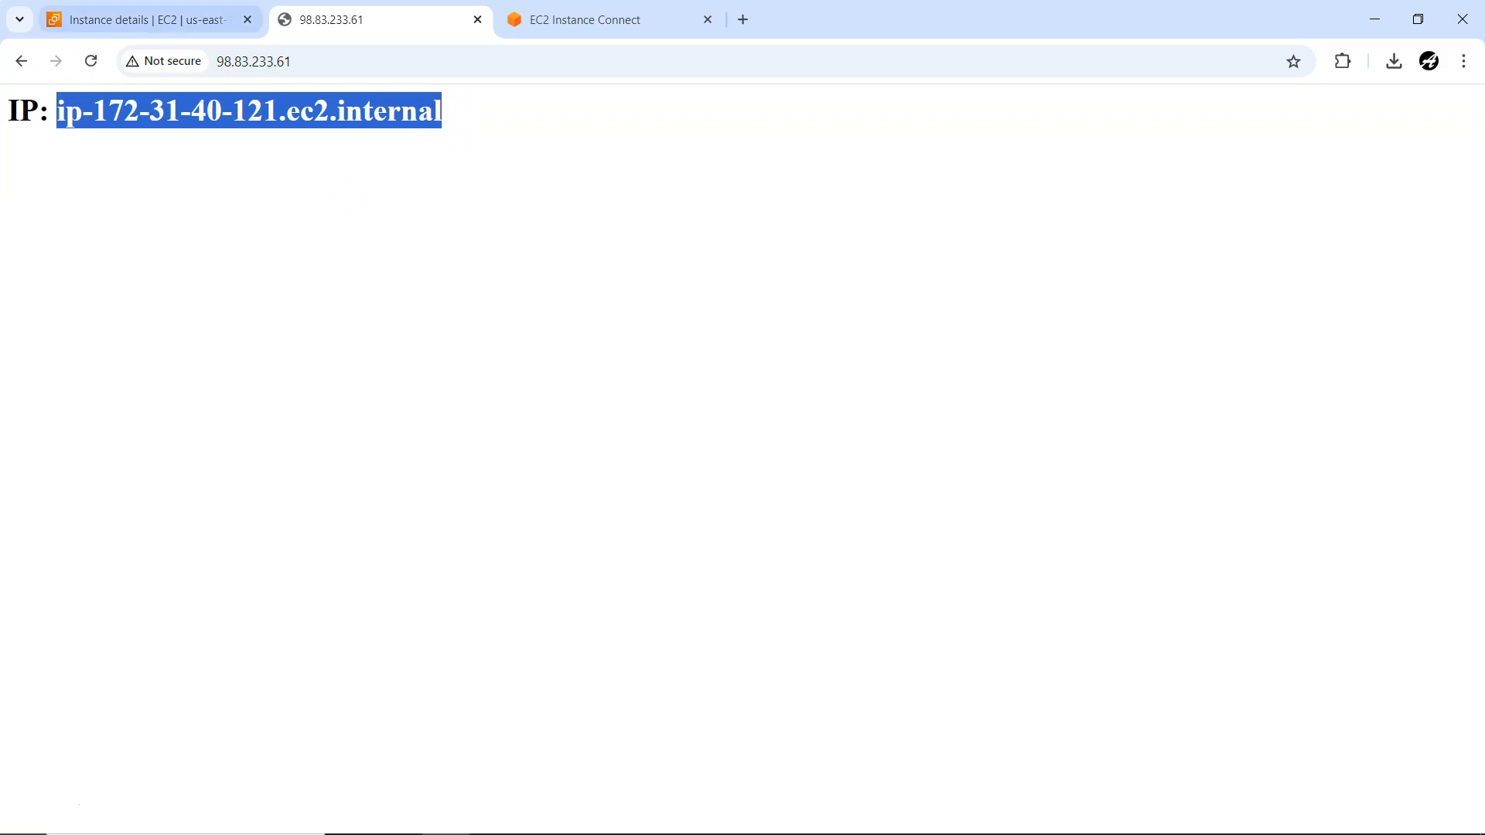
- Compare the web page with the index.html output in the EC2 Instance Connect session and return to the myfirstec2 details
left_click(97, 12)
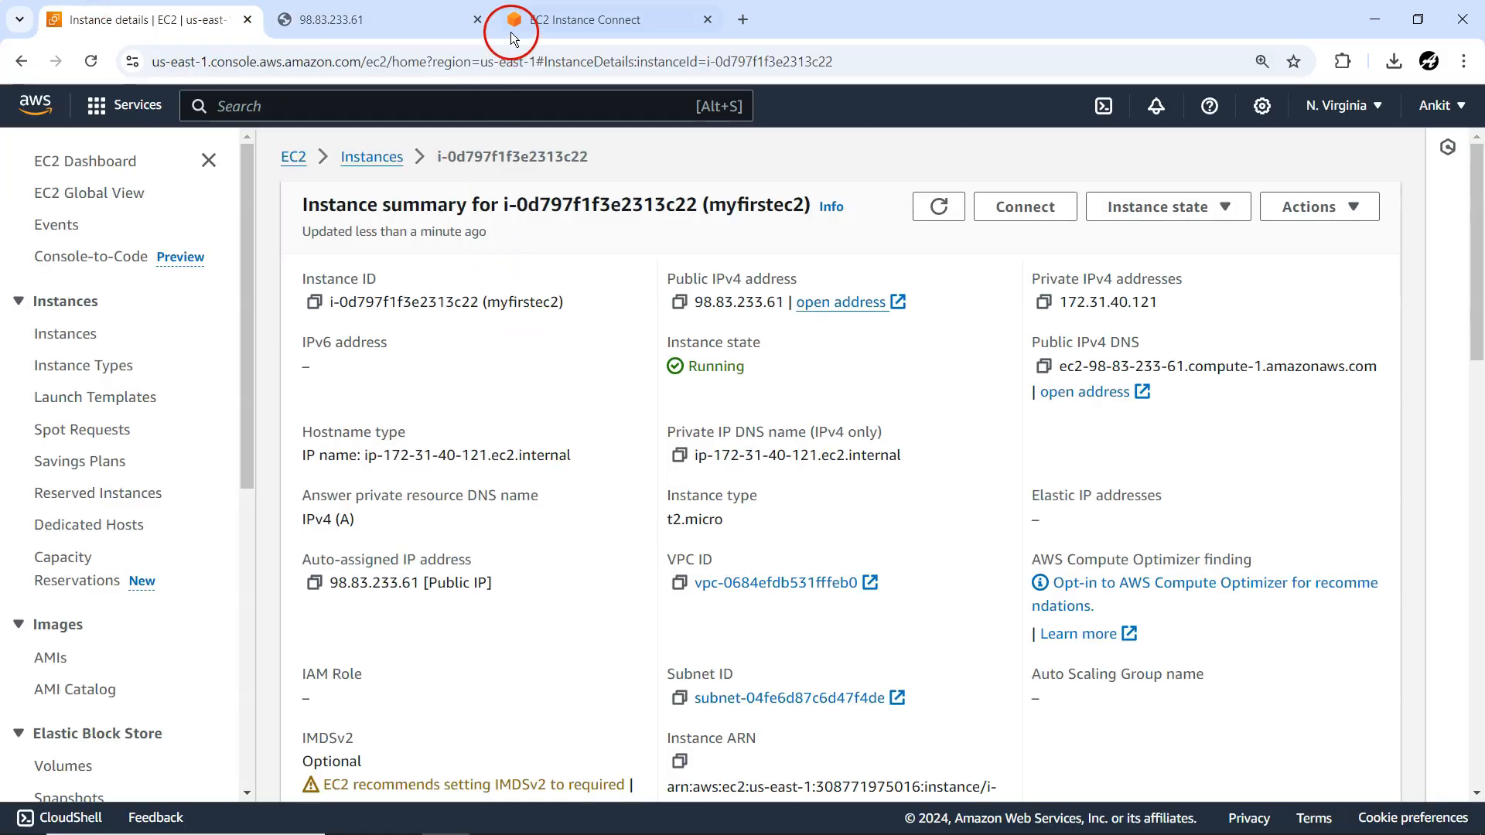
left_click(559, 19)
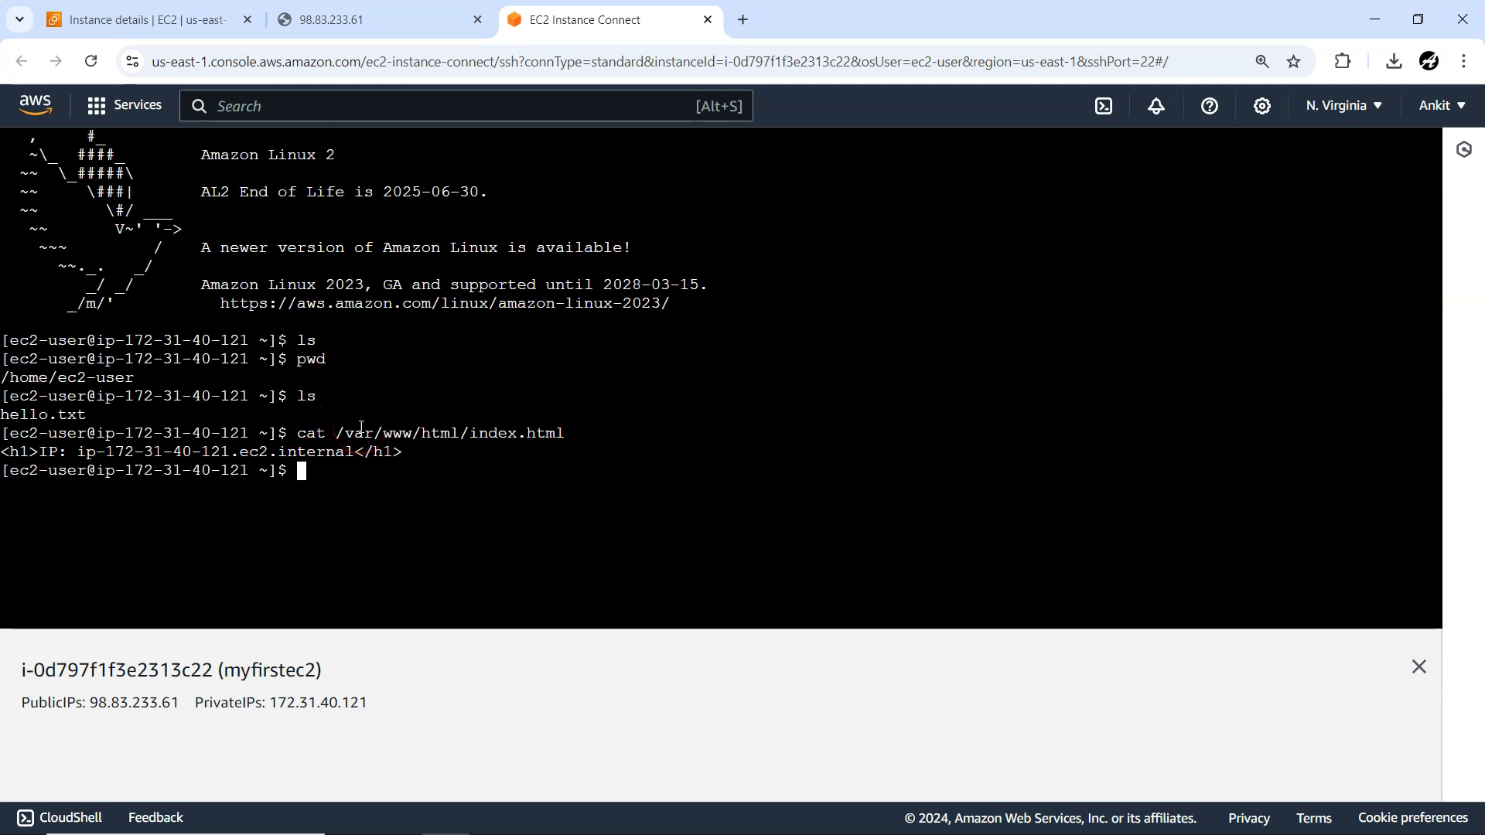
left_click(147, 19)
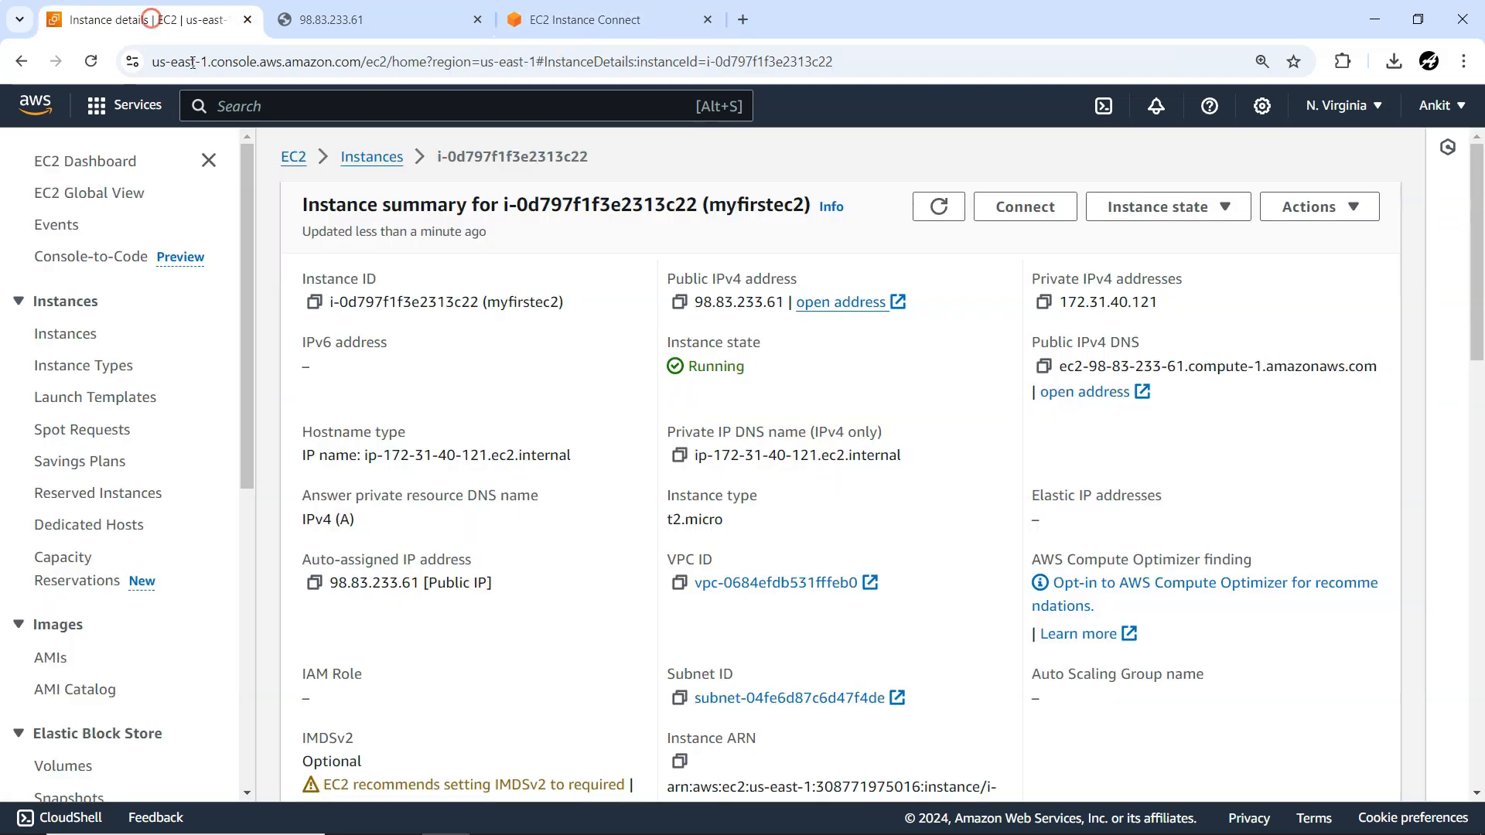
- Review the security details of myfirstec2, examining the inbound rules for ports 22 and 80
scroll(701, 385, "down", 5)
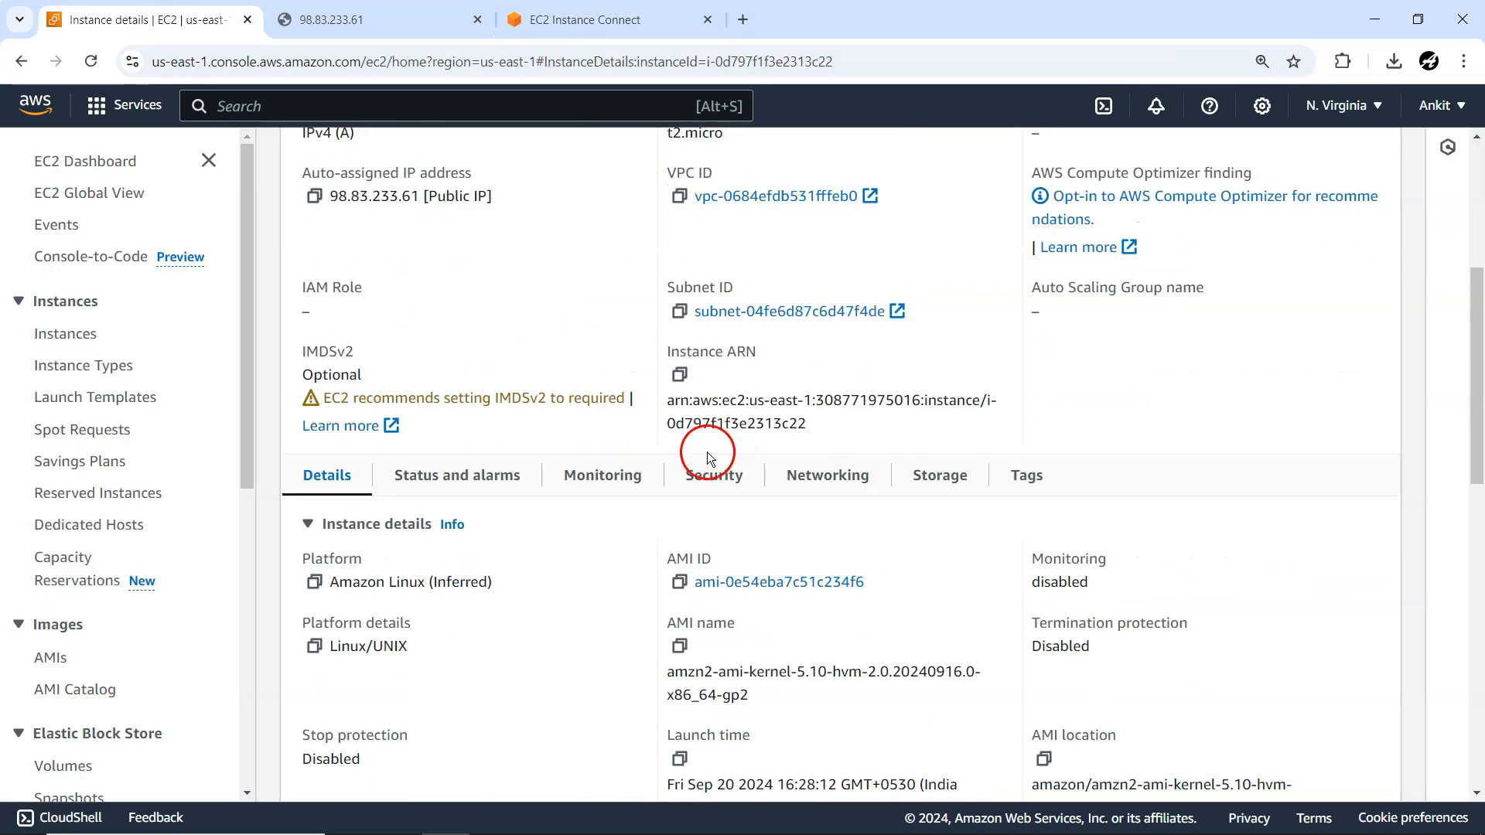
left_click(705, 477)
scroll(464, 418, "down", 4)
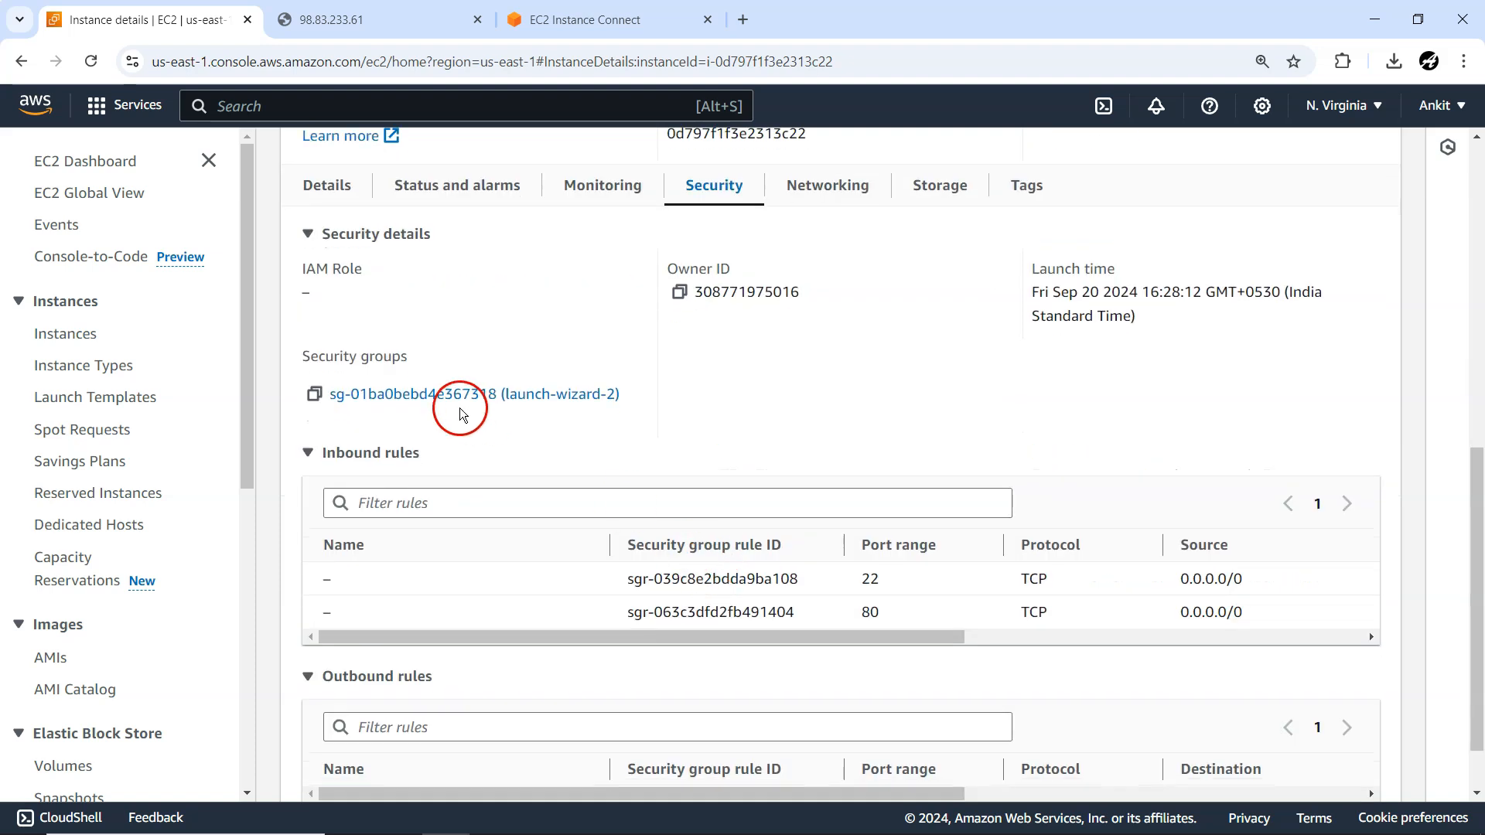
scroll(451, 464, "down", 1)
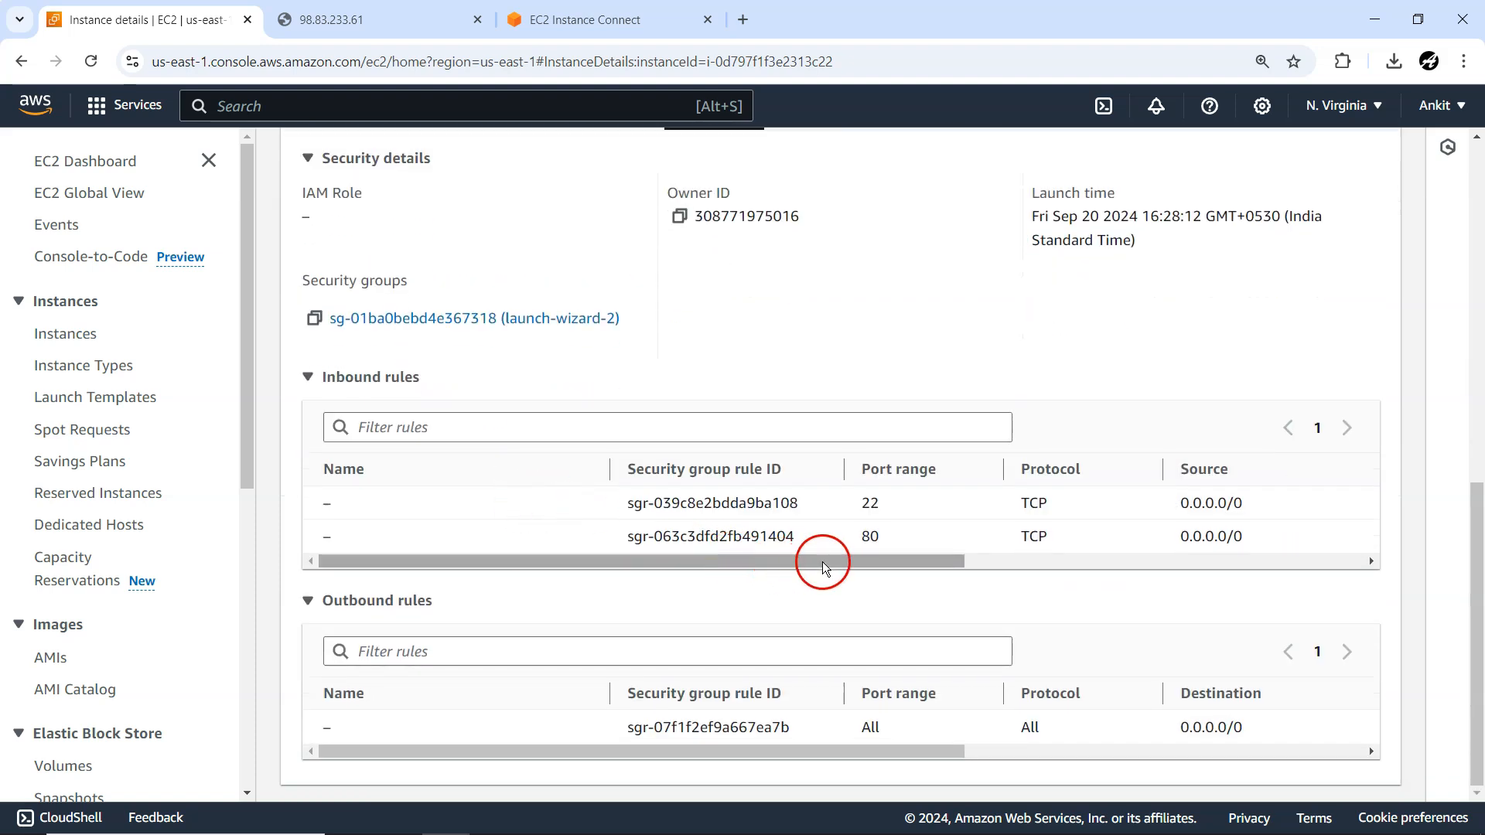
left_click_drag(827, 562, 706, 540)
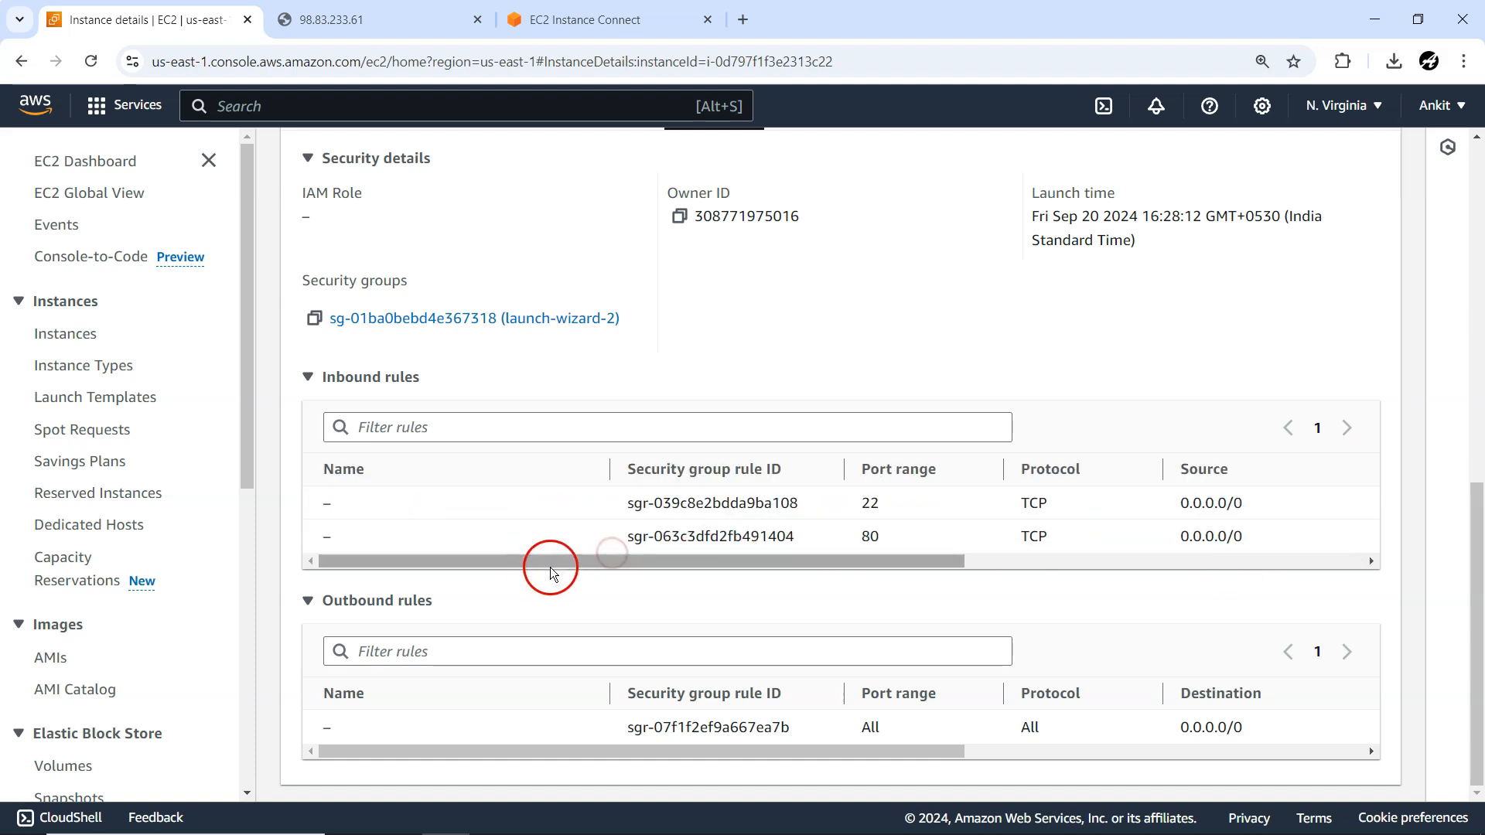
- Relate the port 22 and 80 inbound rules to the EC2 Instance Connect session and the web page served at 98.83.233.61
left_click(562, 20)
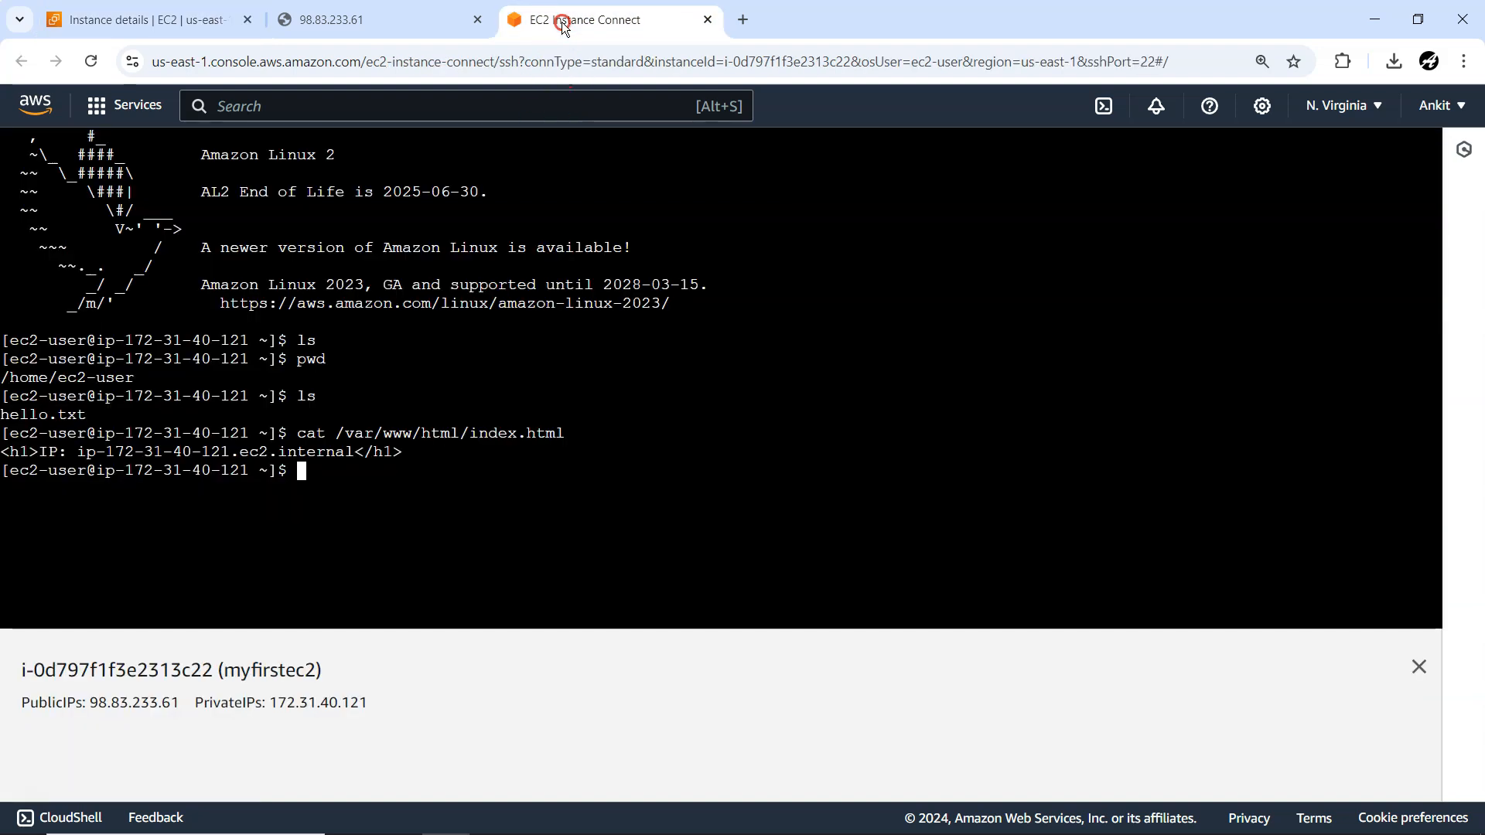
left_click(130, 24)
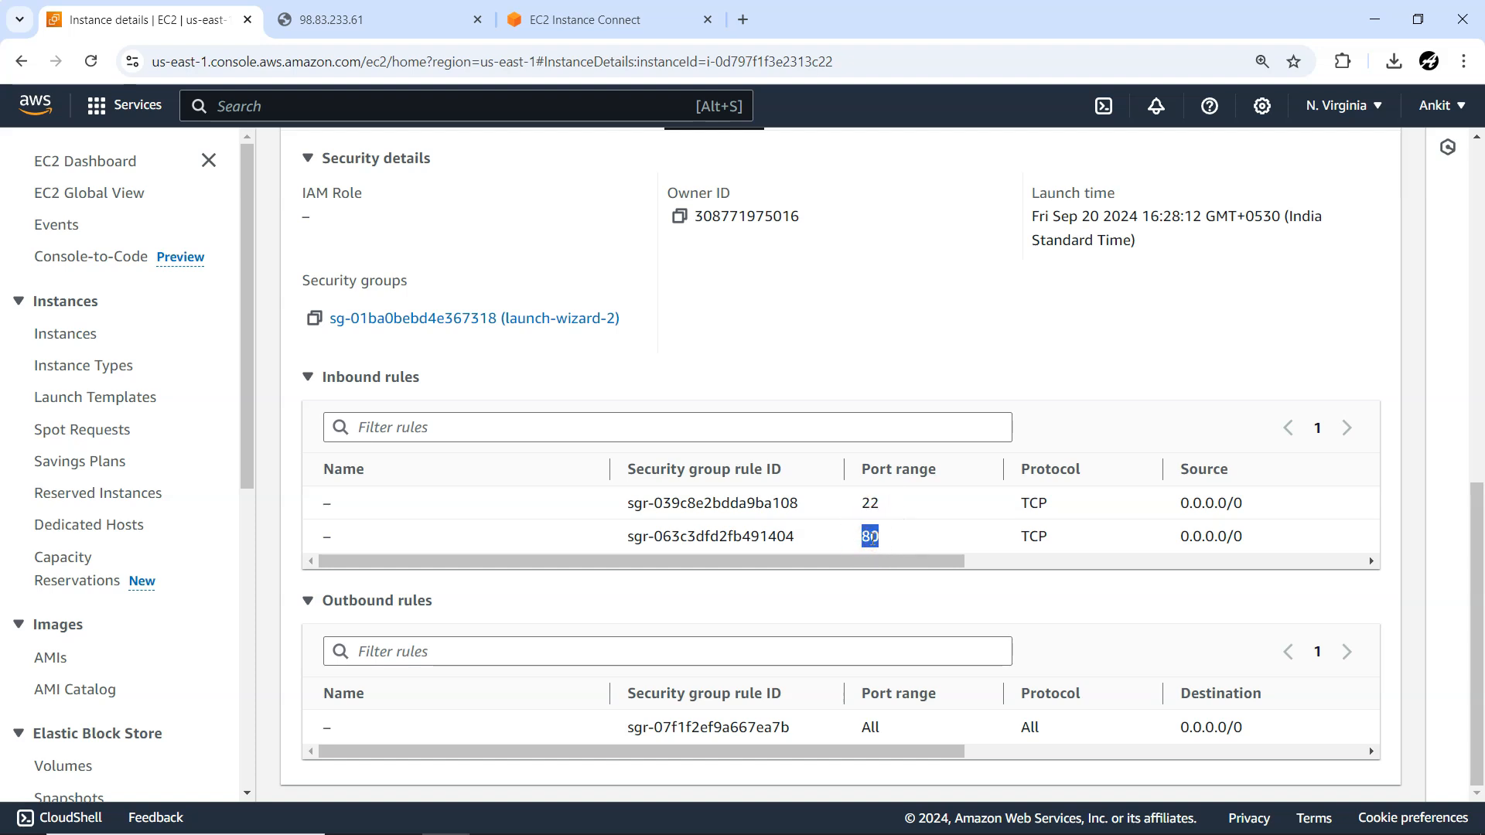
left_click(396, 23)
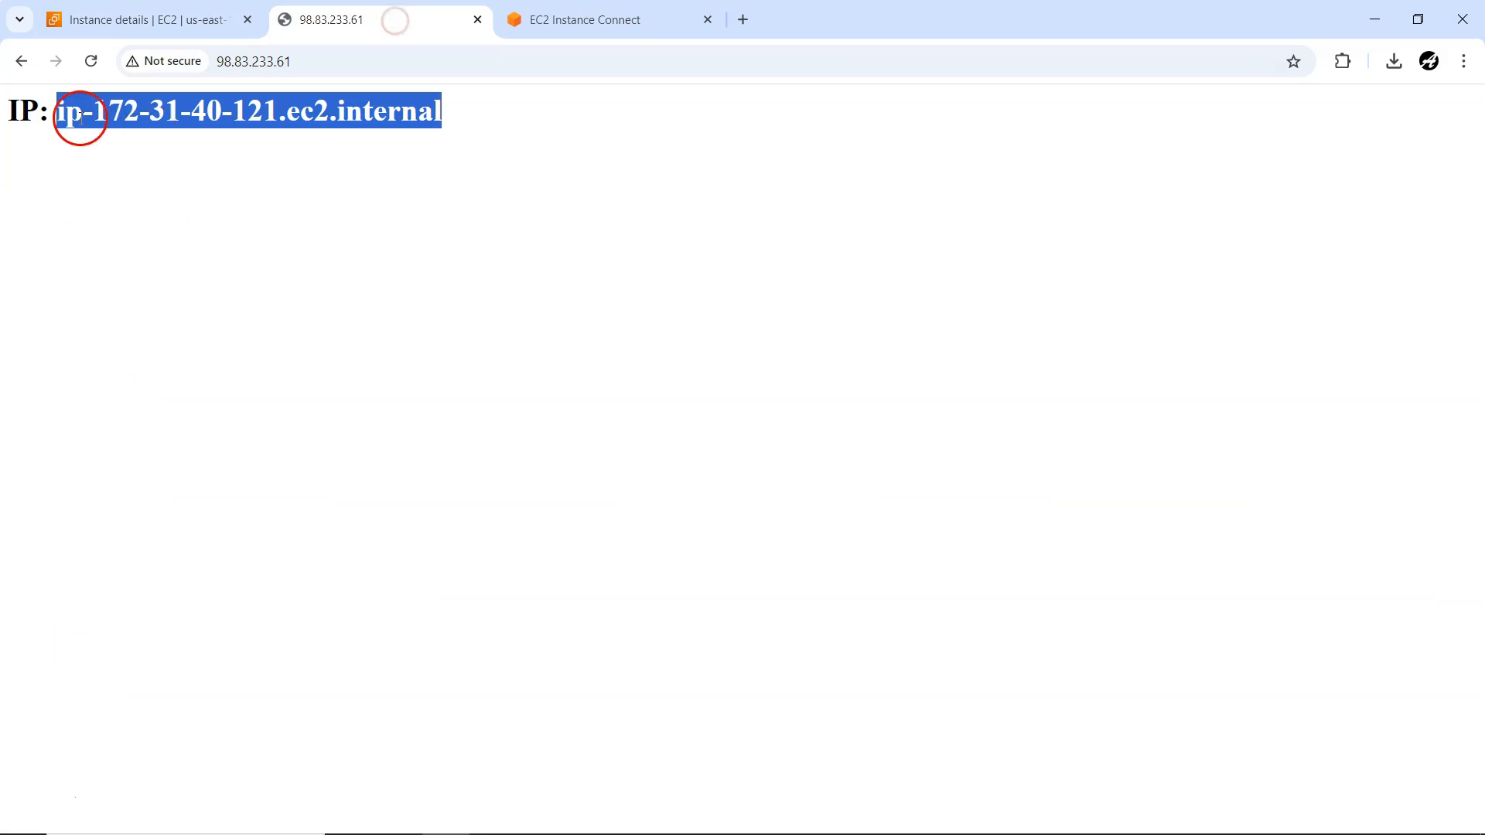
left_click(73, 22)
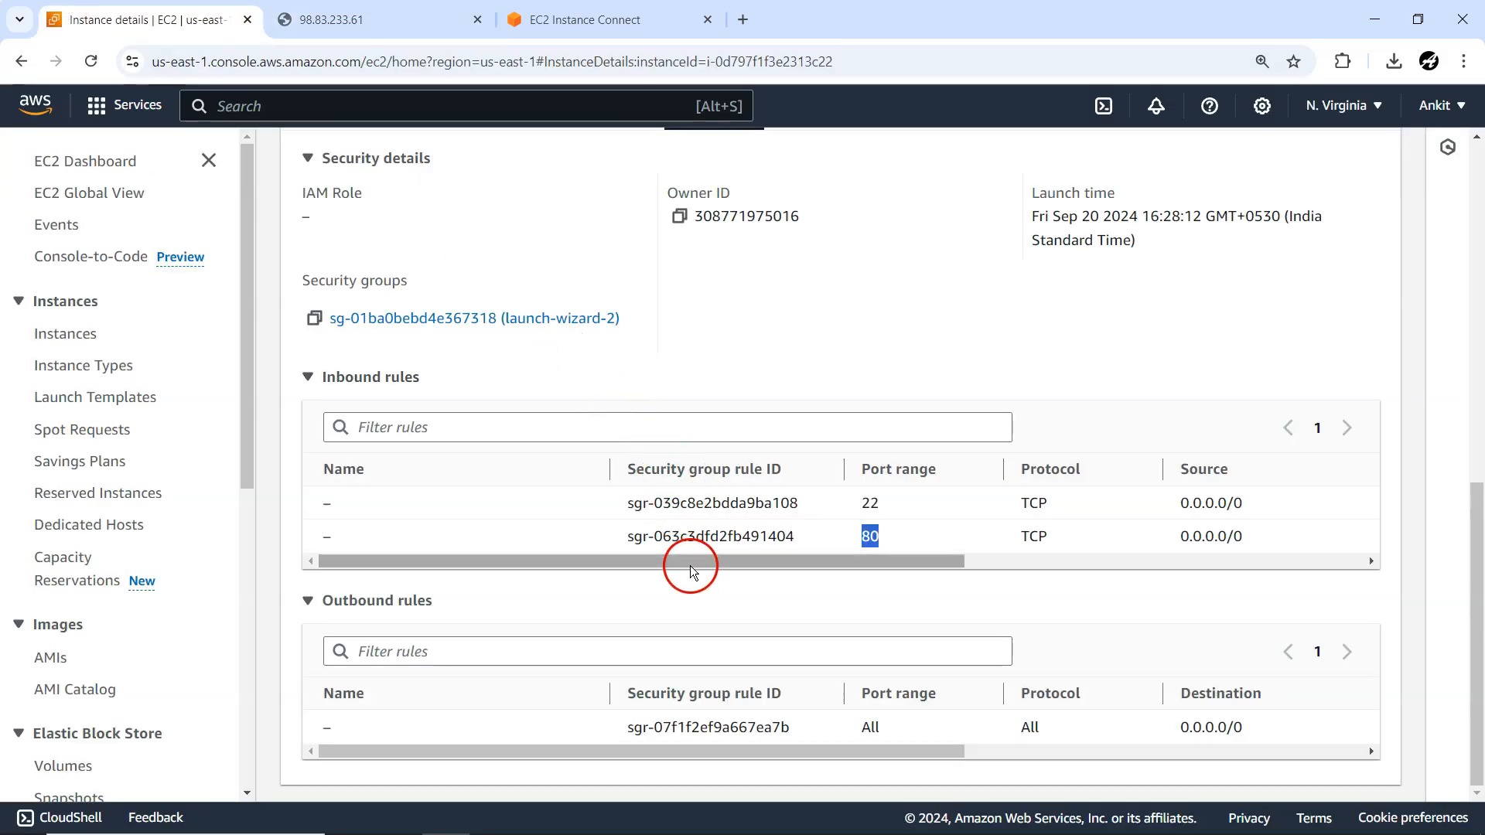
- Open the Change security groups page for myfirstec2, look over its associated groups and return to the Instances list
scroll(885, 588, "up", 10)
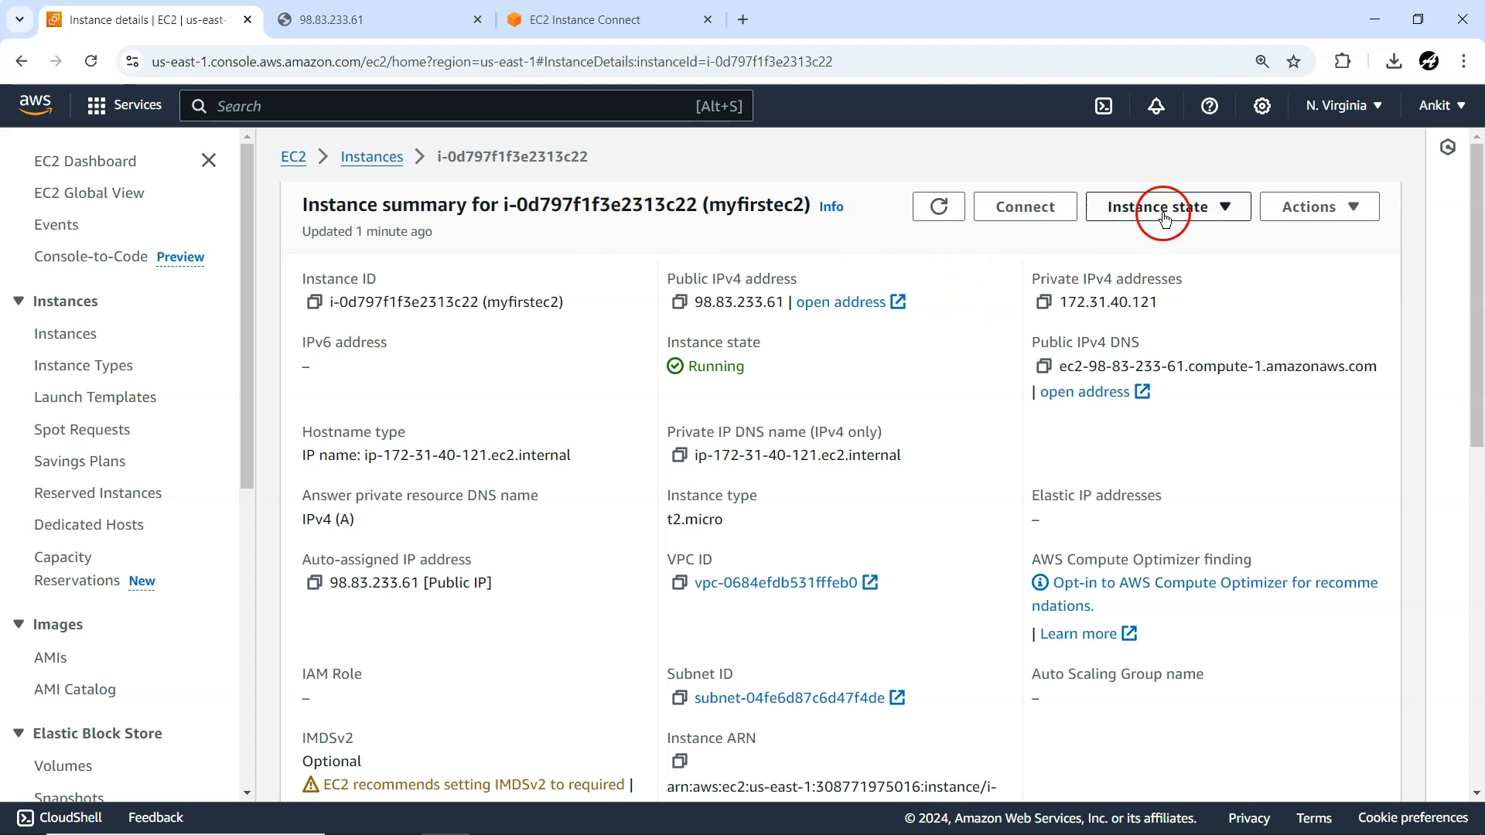
left_click(1298, 207)
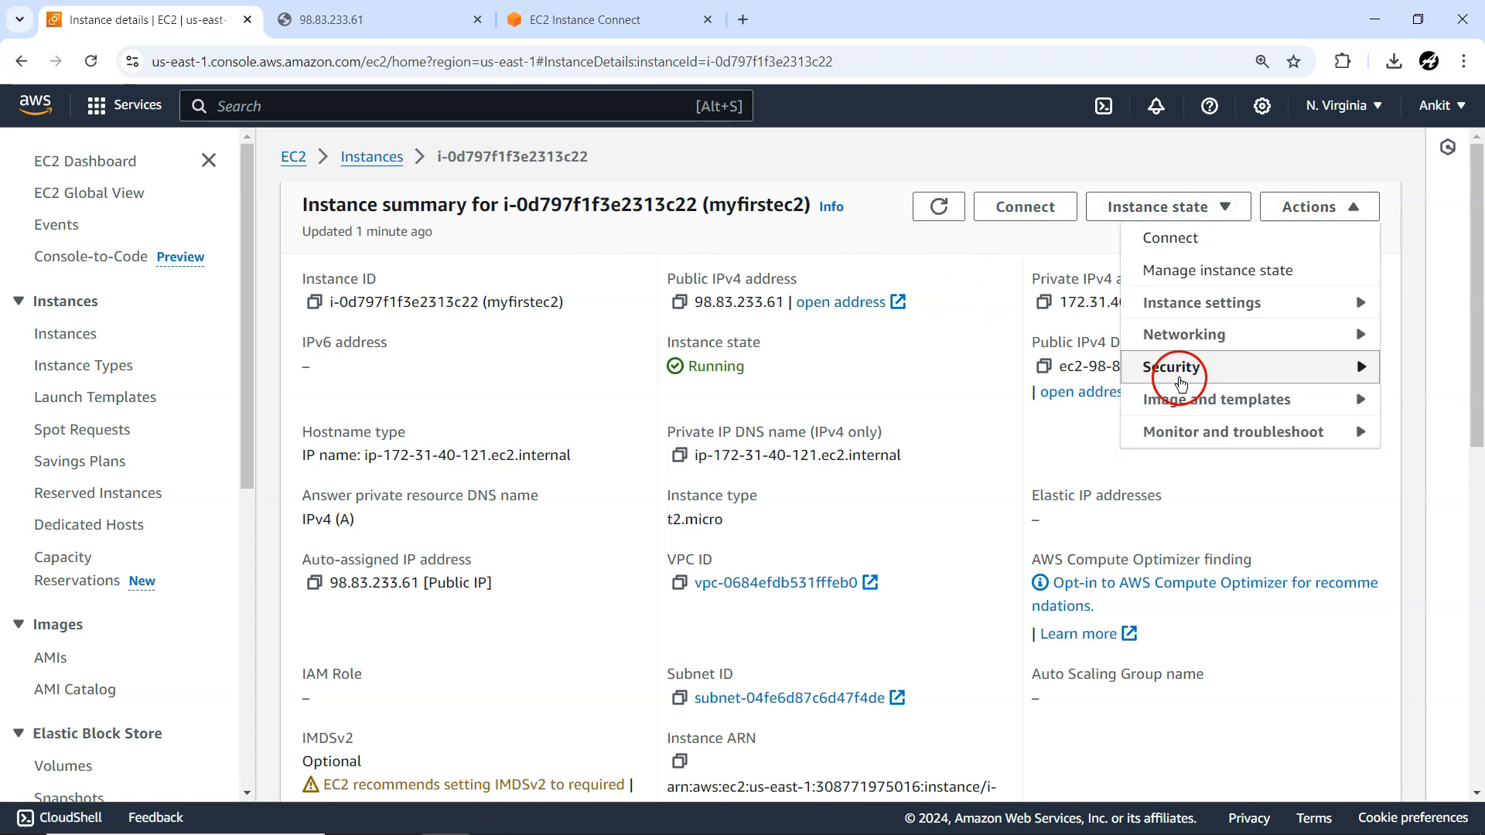
left_click(1350, 367)
left_click(1009, 378)
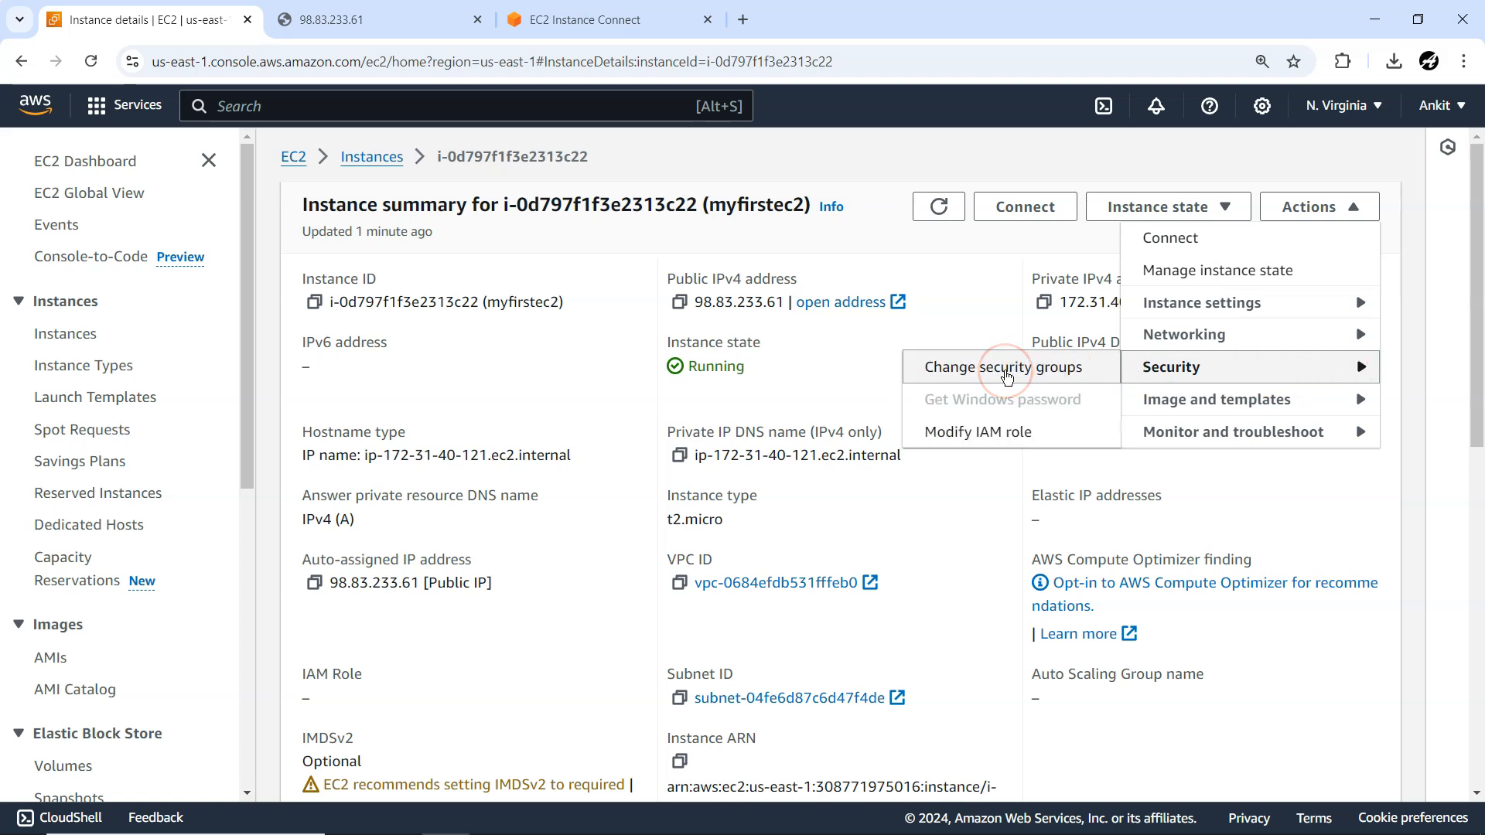
scroll(570, 531, "down", 1)
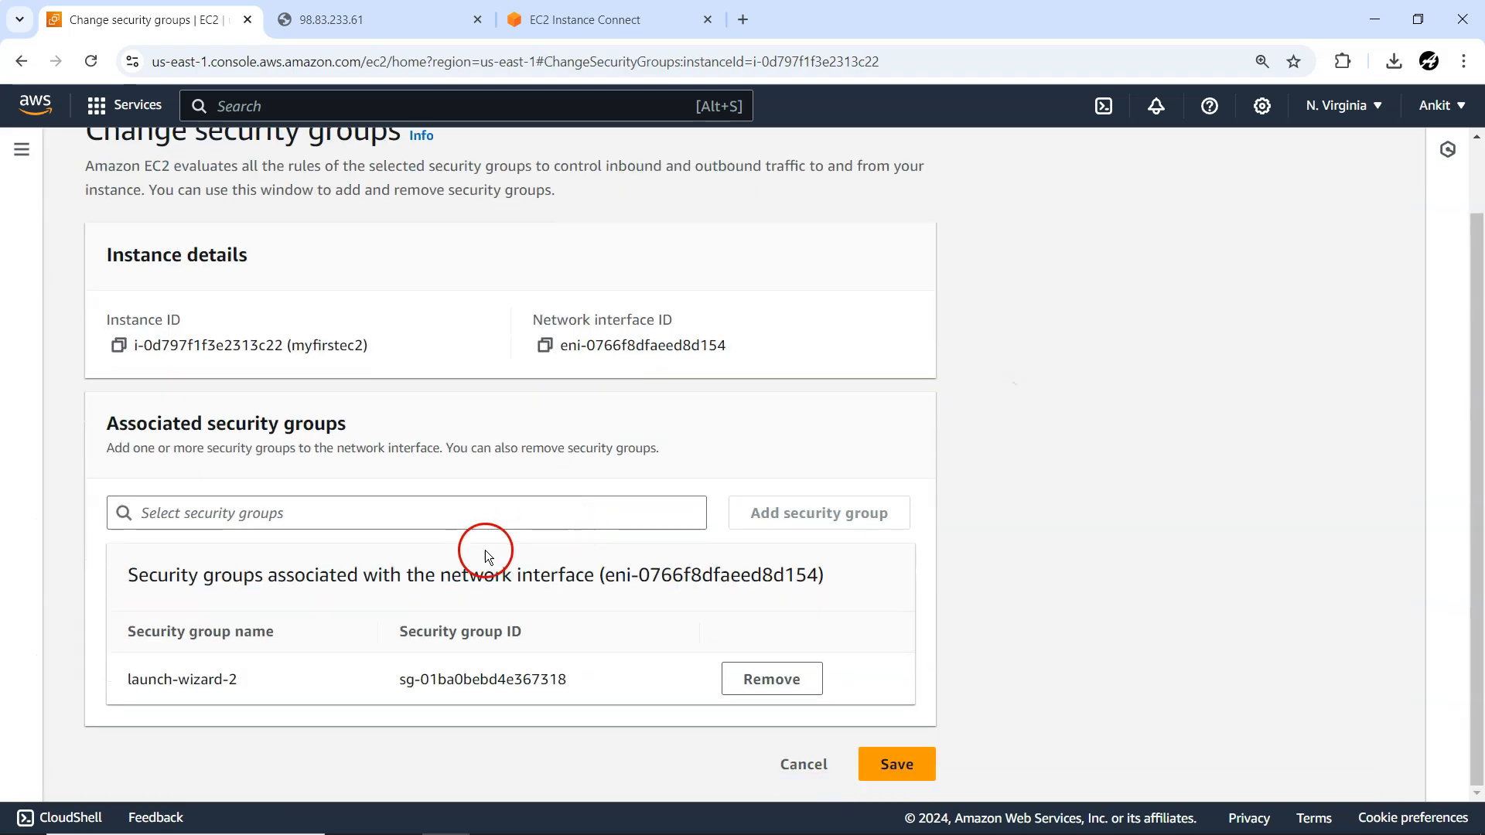
scroll(487, 504, "up", 1)
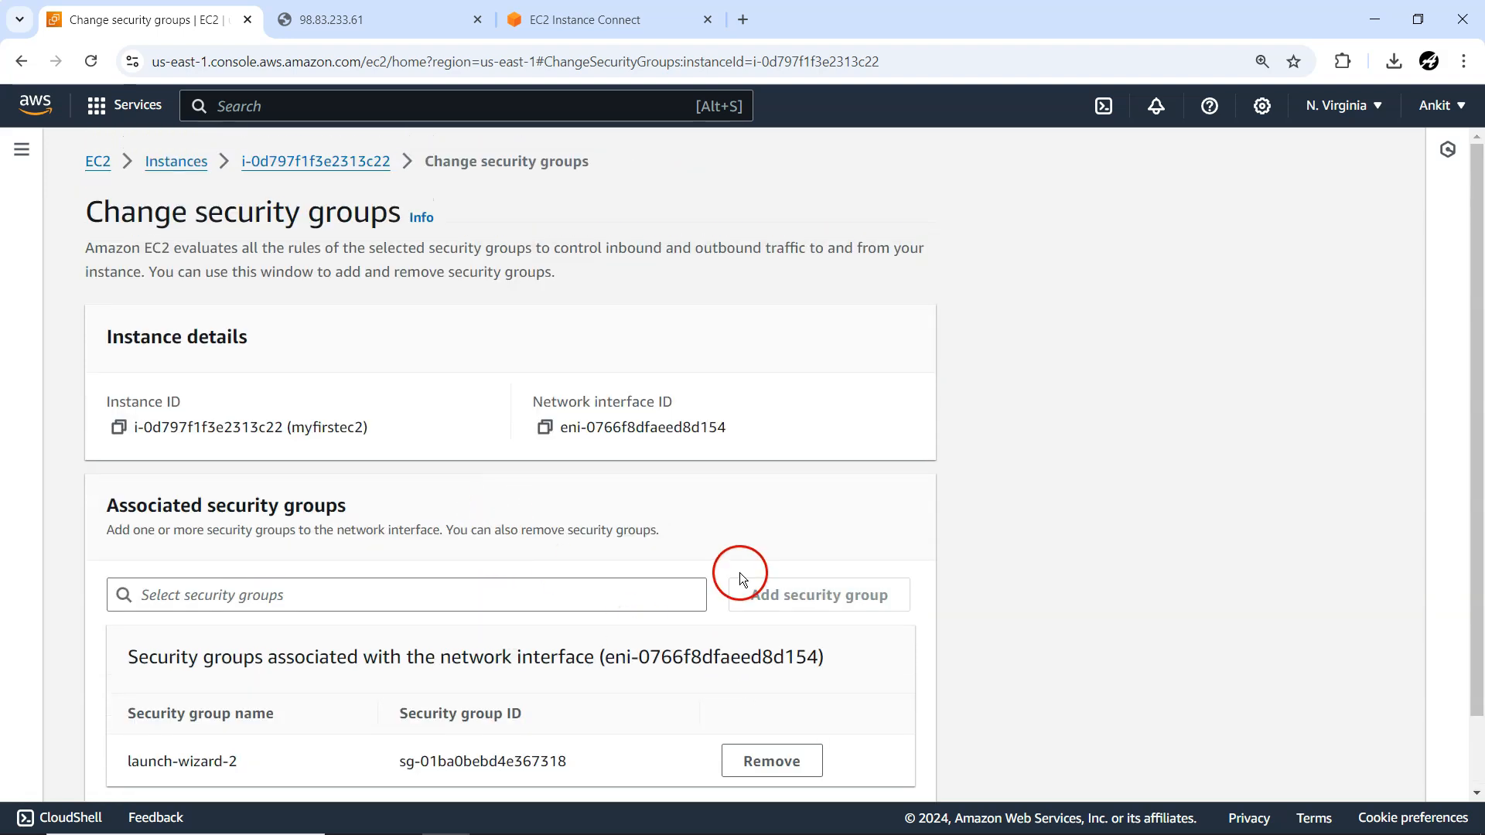
left_click(201, 162)
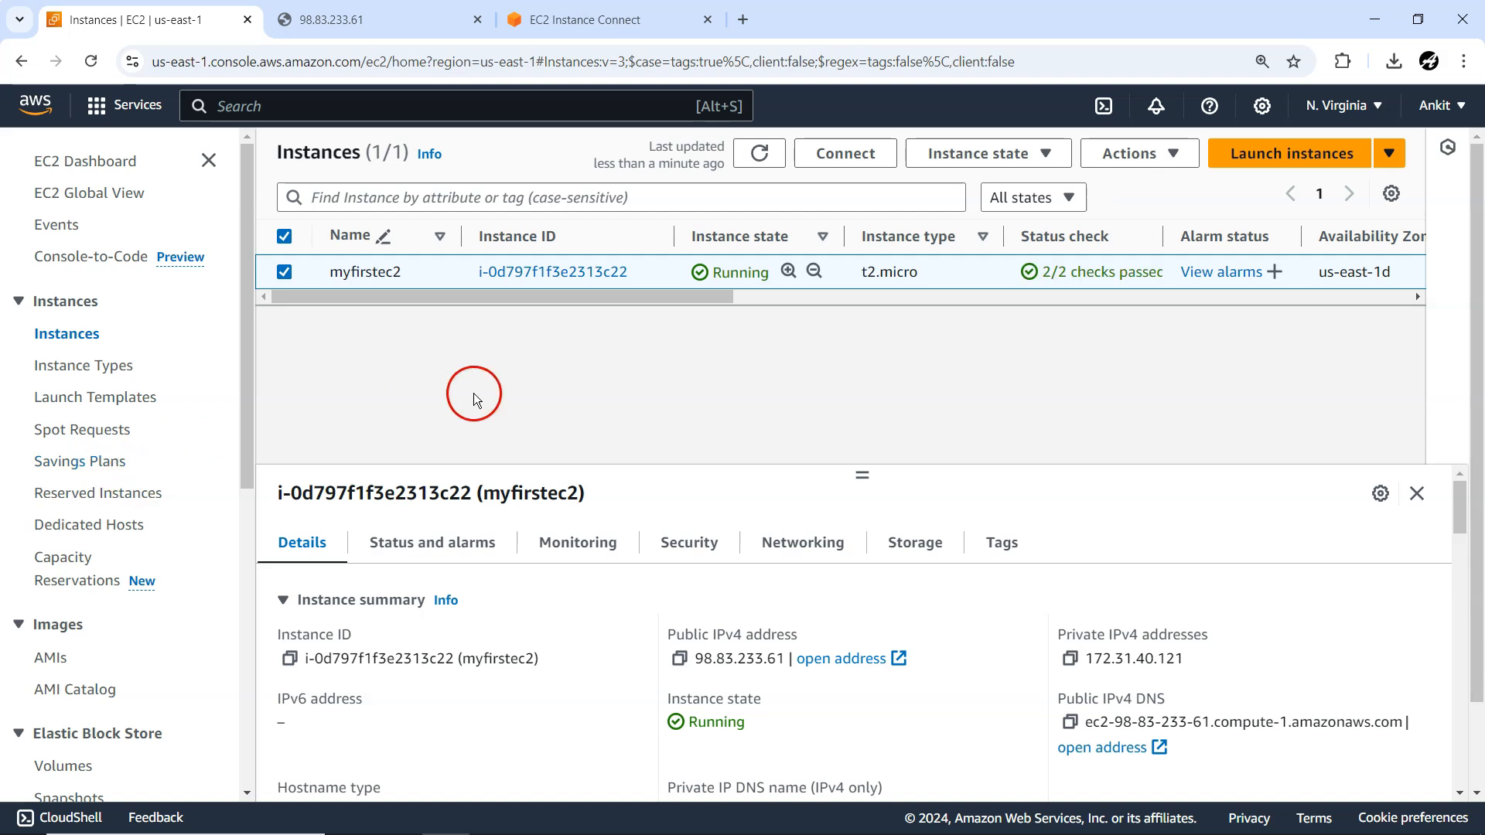
left_click(1111, 159)
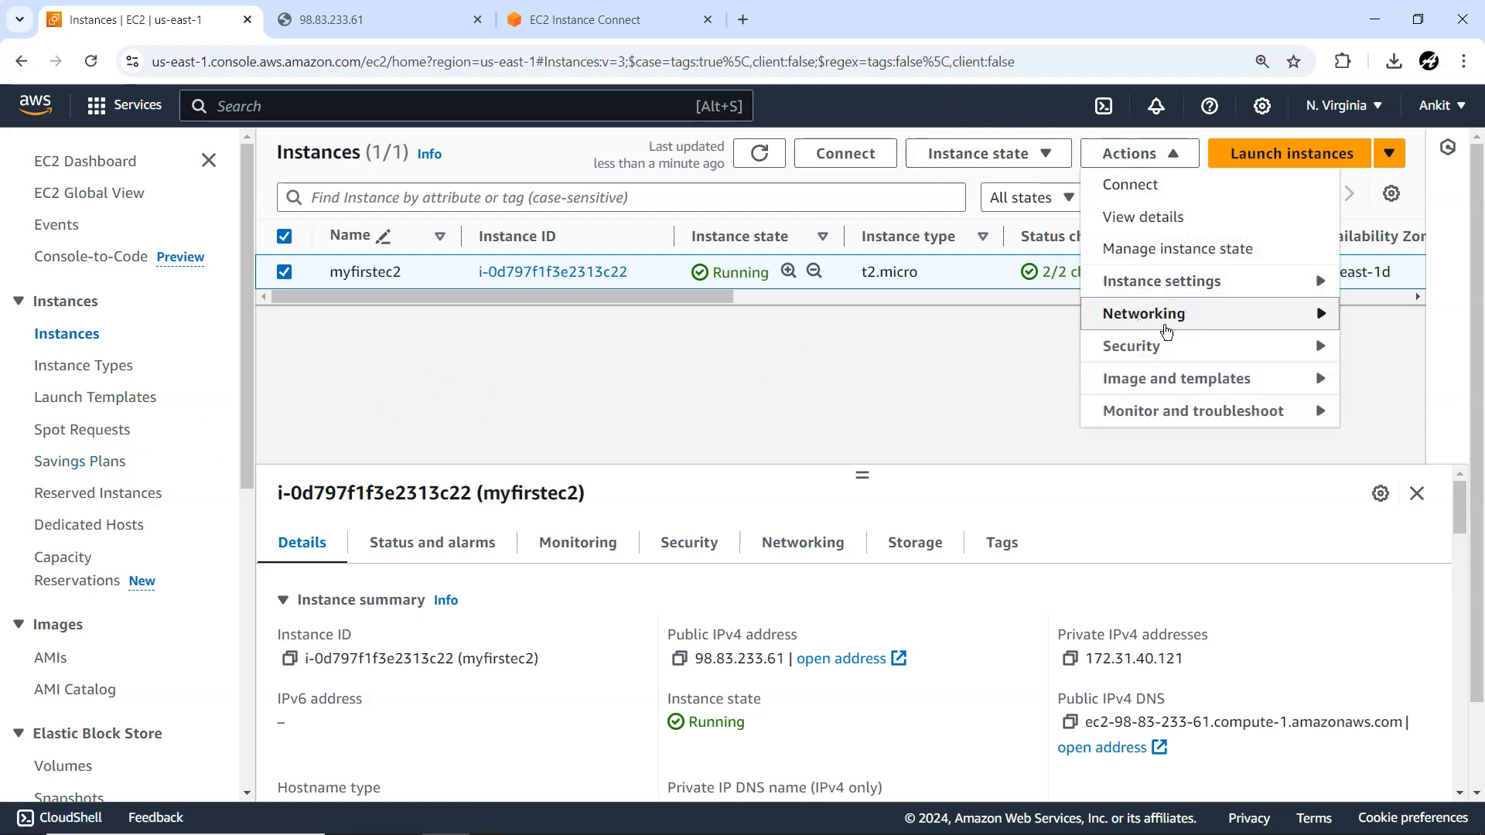
left_click(1176, 249)
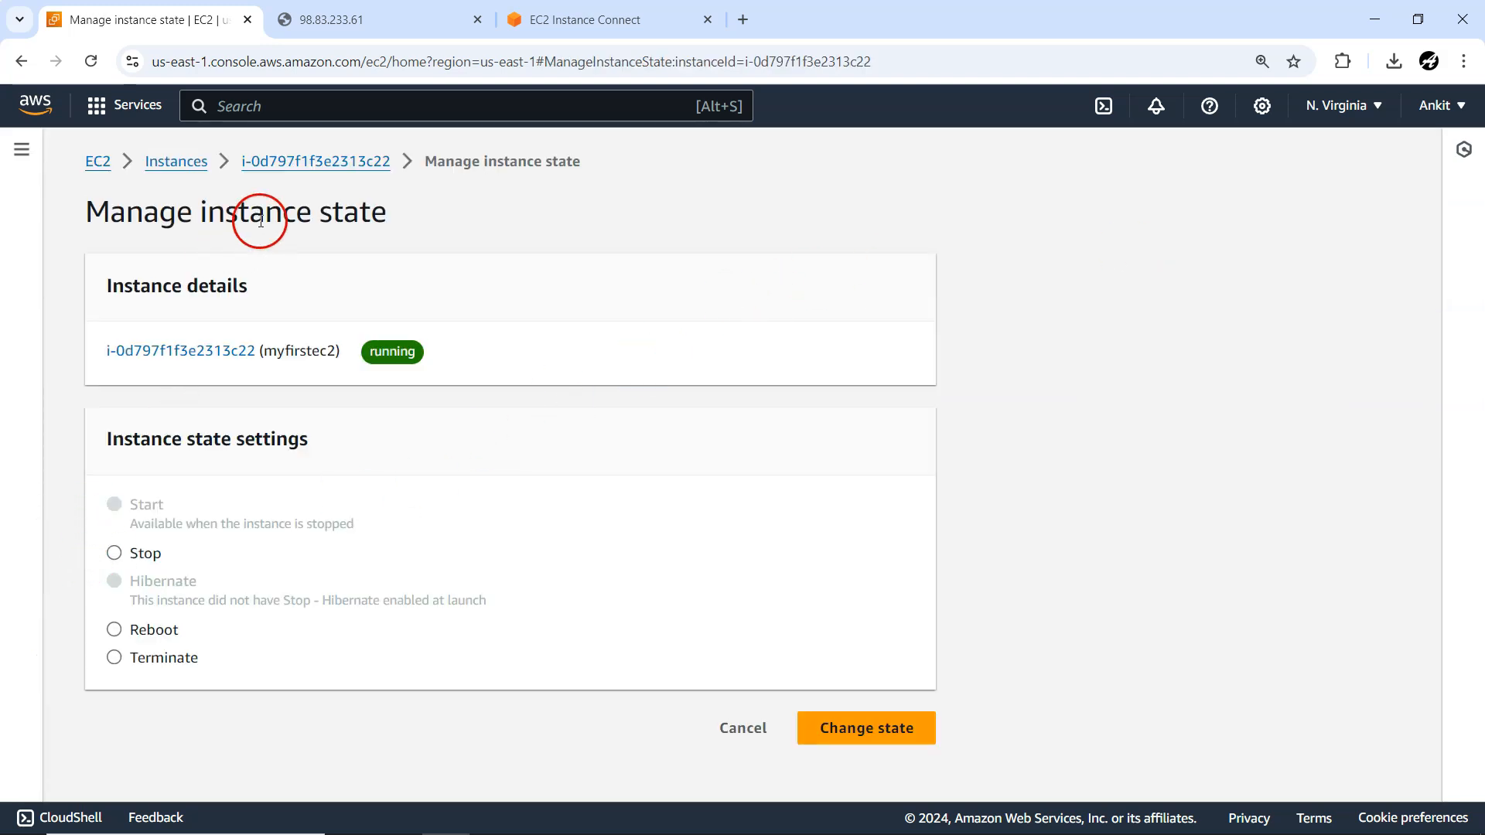
left_click(294, 161)
left_click(1309, 207)
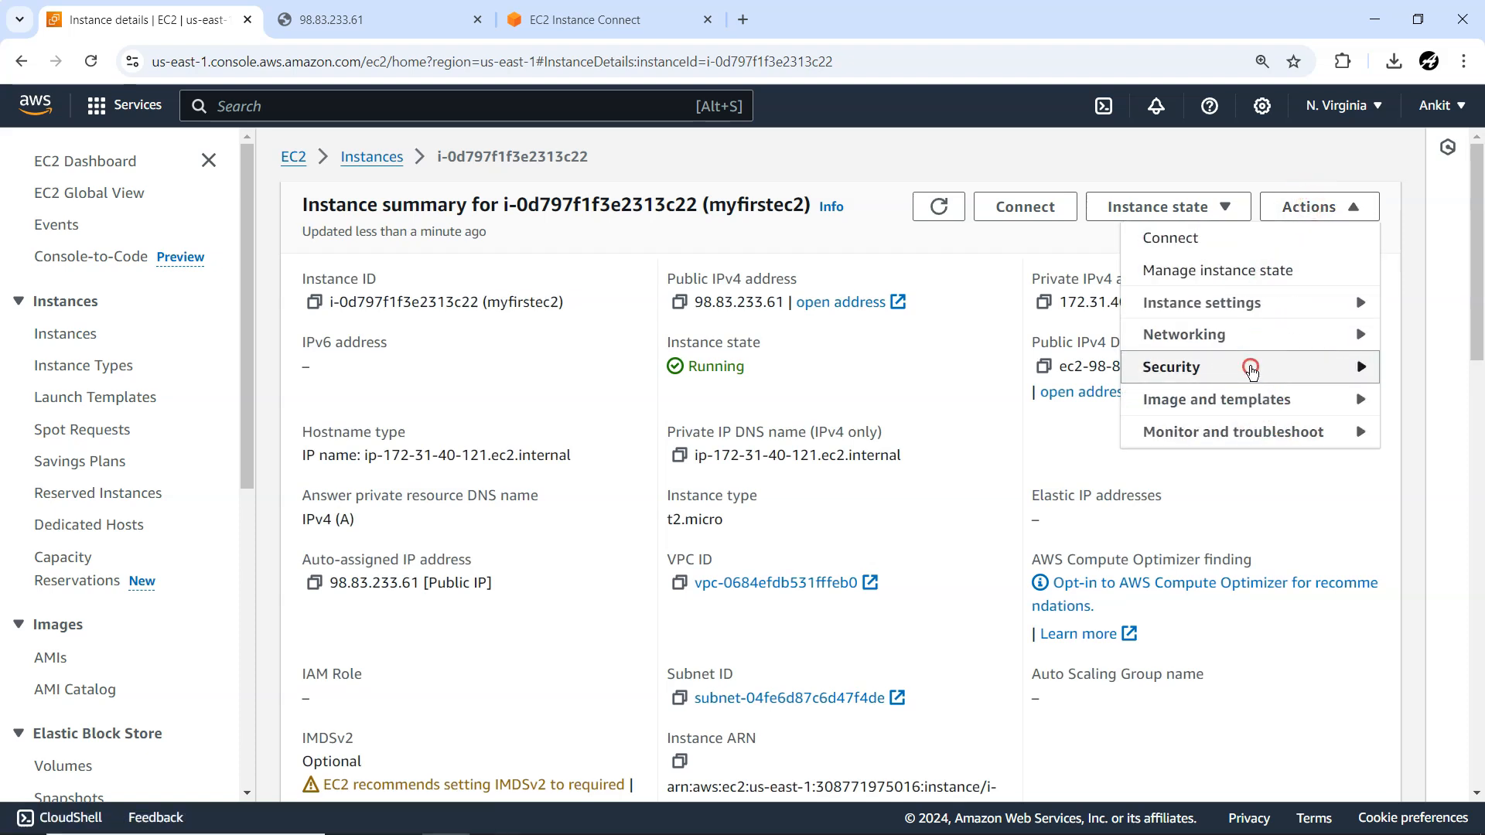
left_click(1251, 368)
left_click(941, 249)
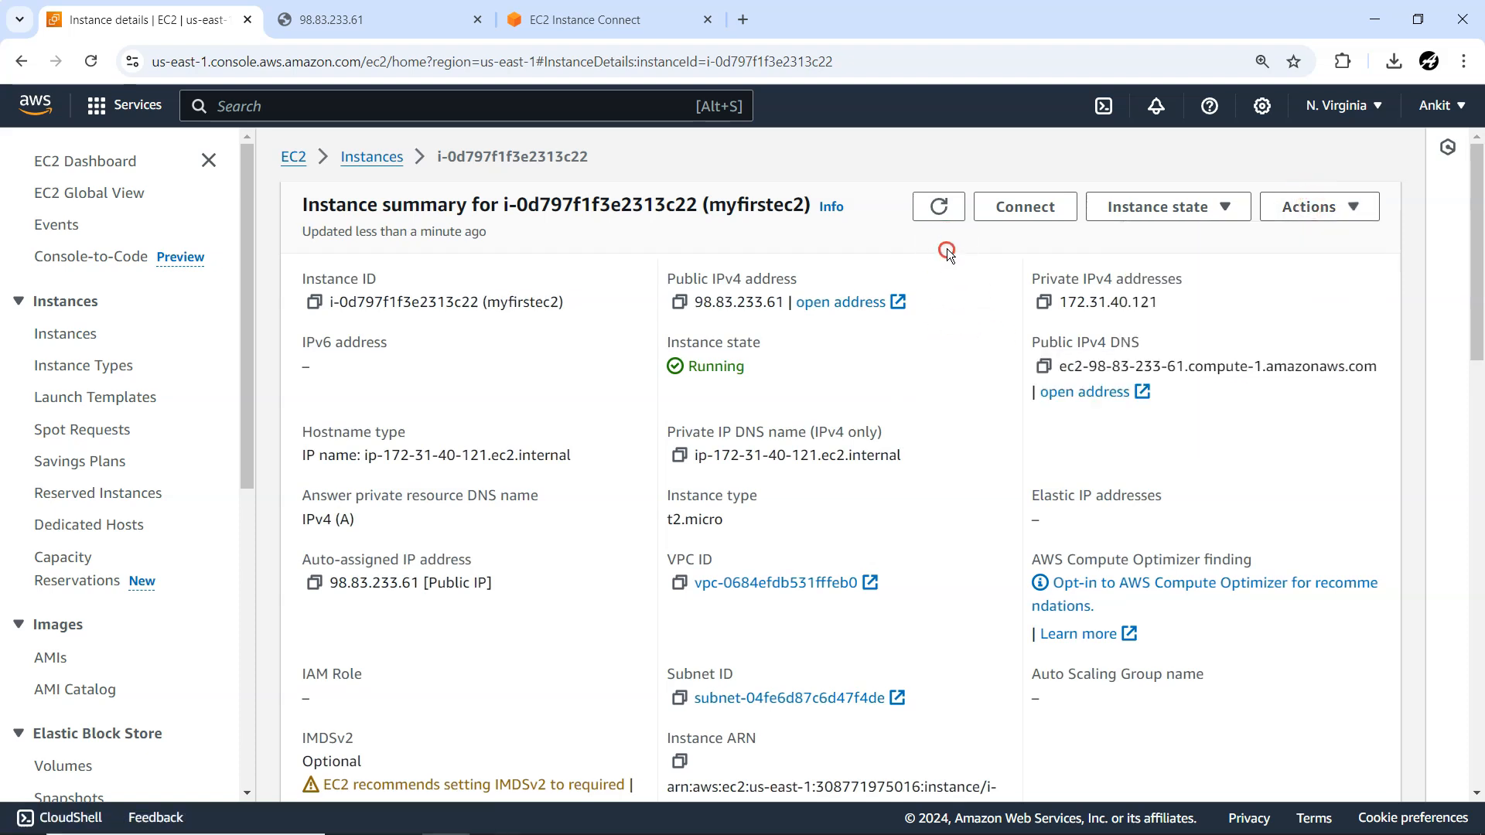
- Search the AWS services for vpc and open the VPC console in a separate browser tab
left_click(271, 105)
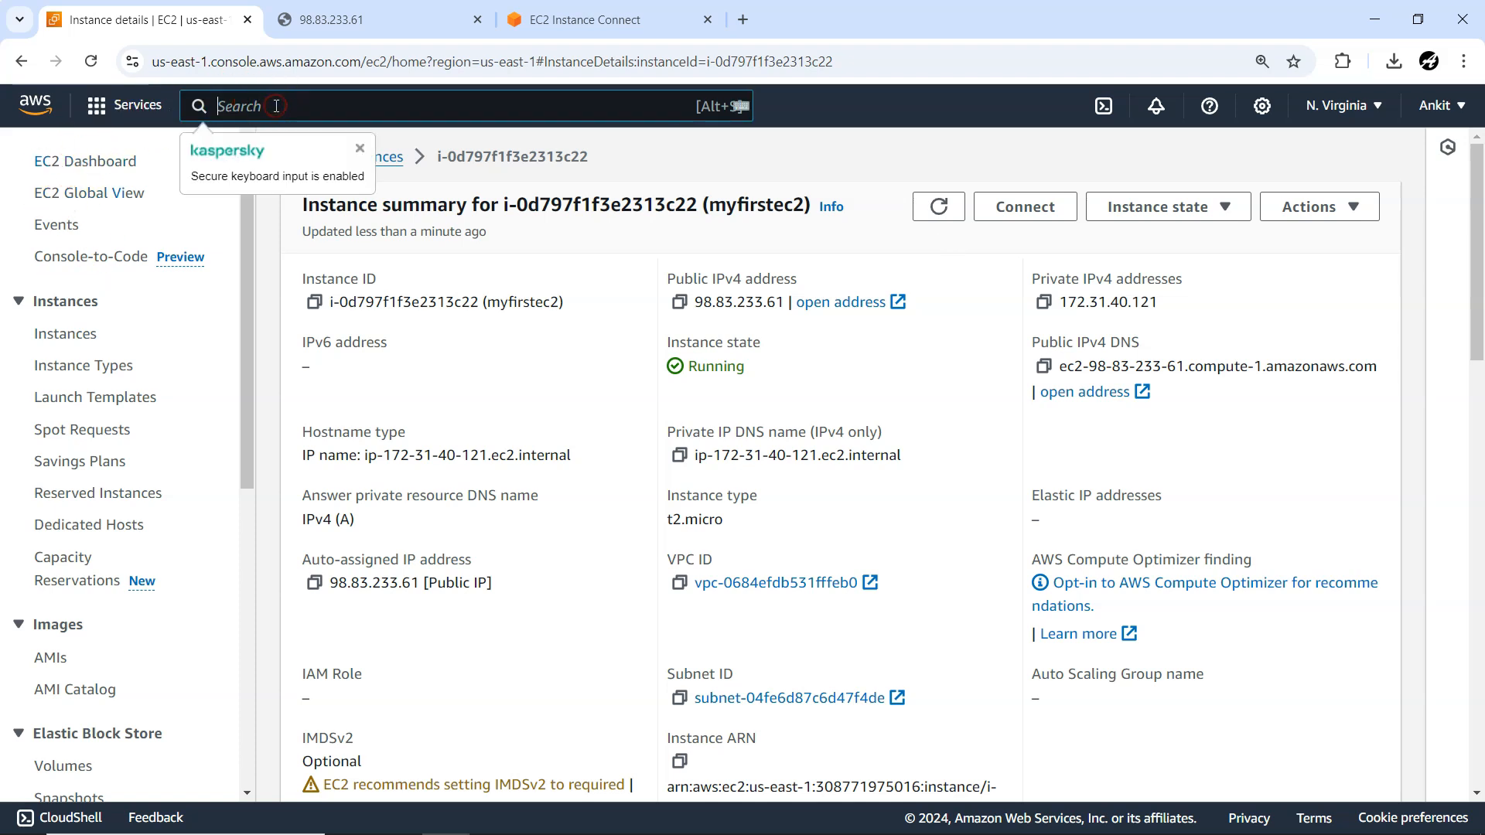
type("vpc")
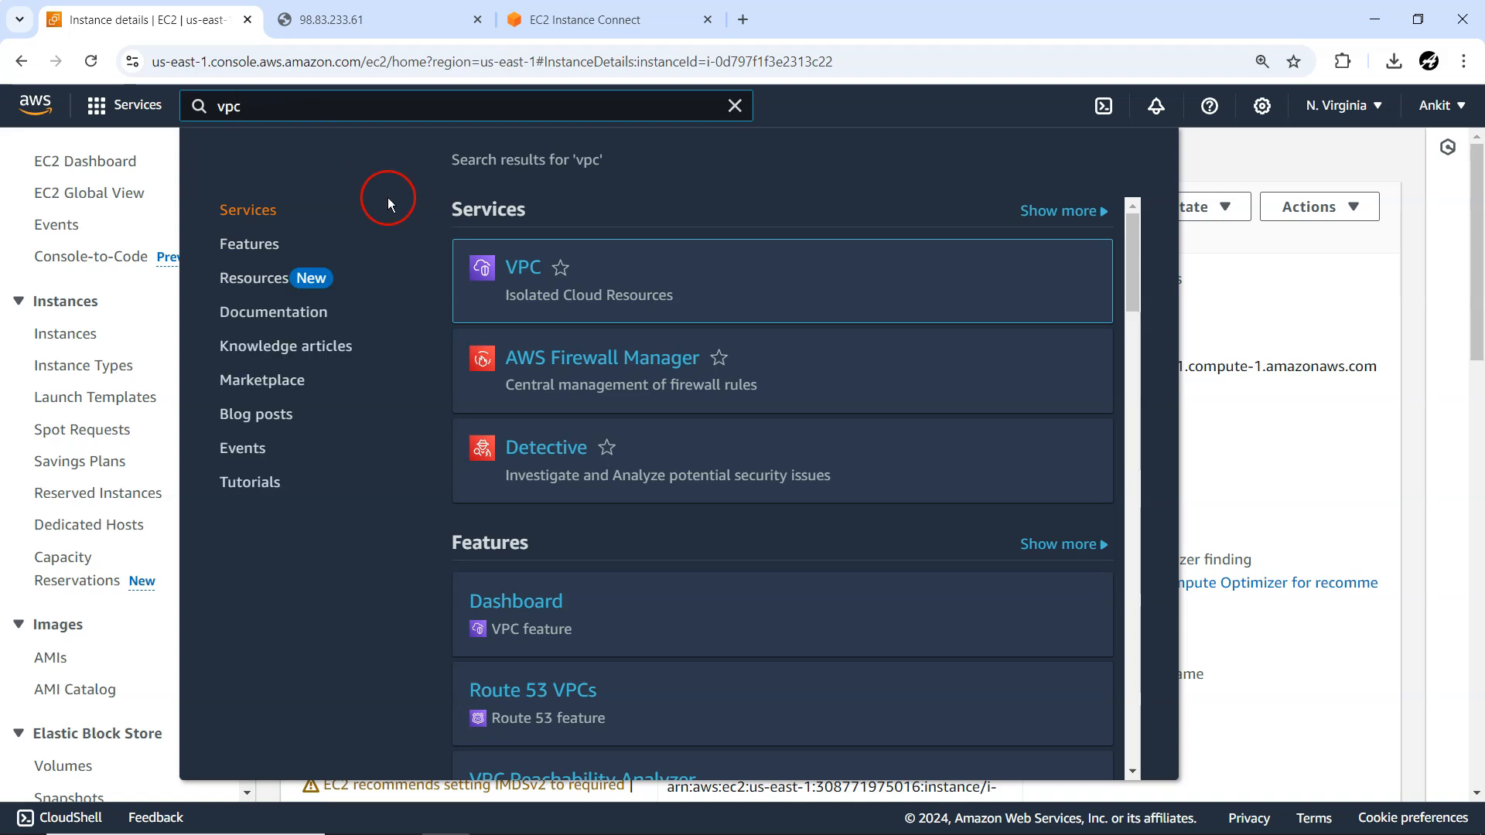
right_click(523, 278)
left_click(576, 292)
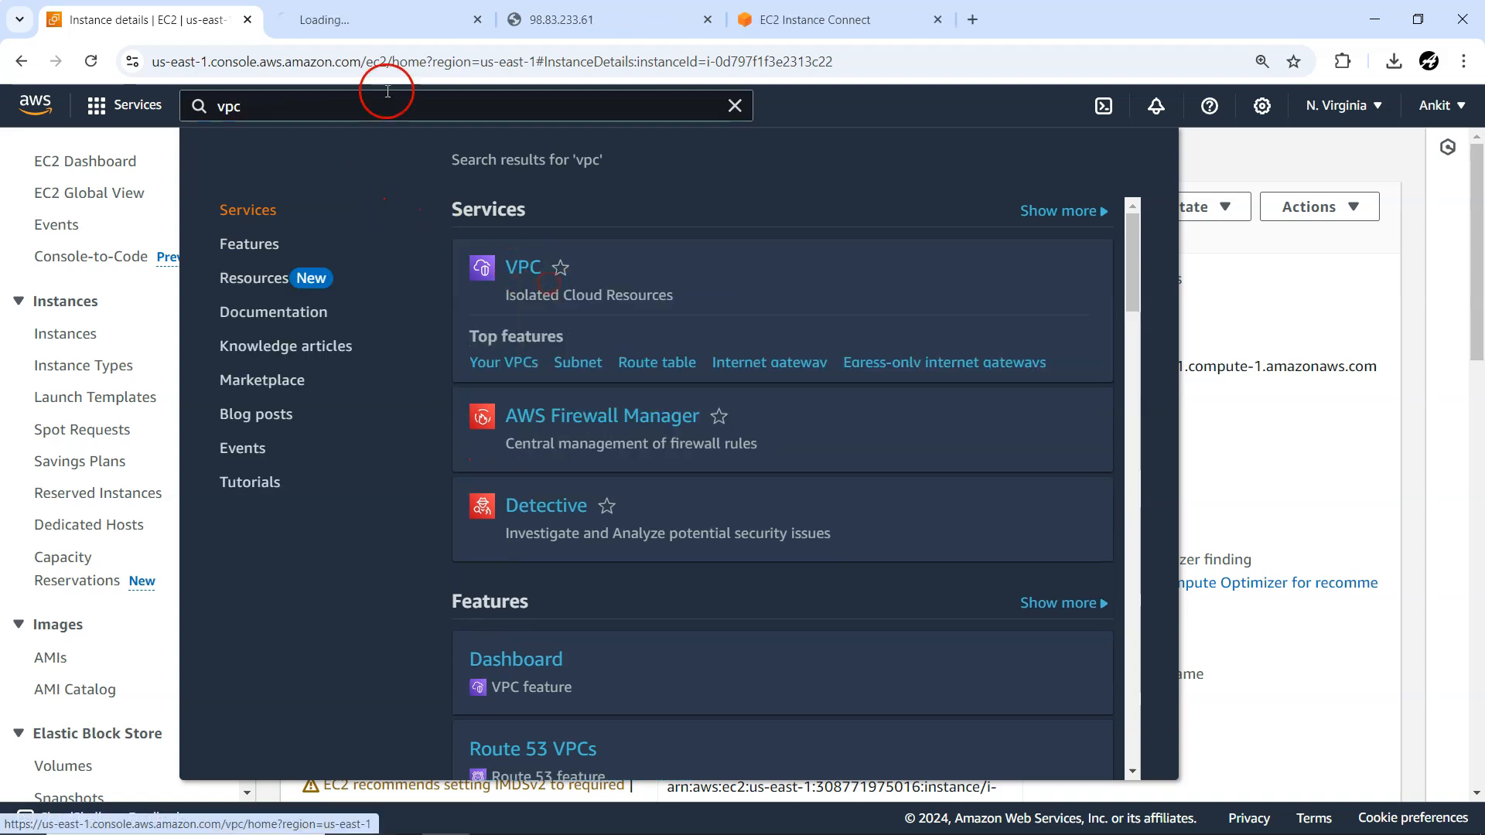
left_click(371, 19)
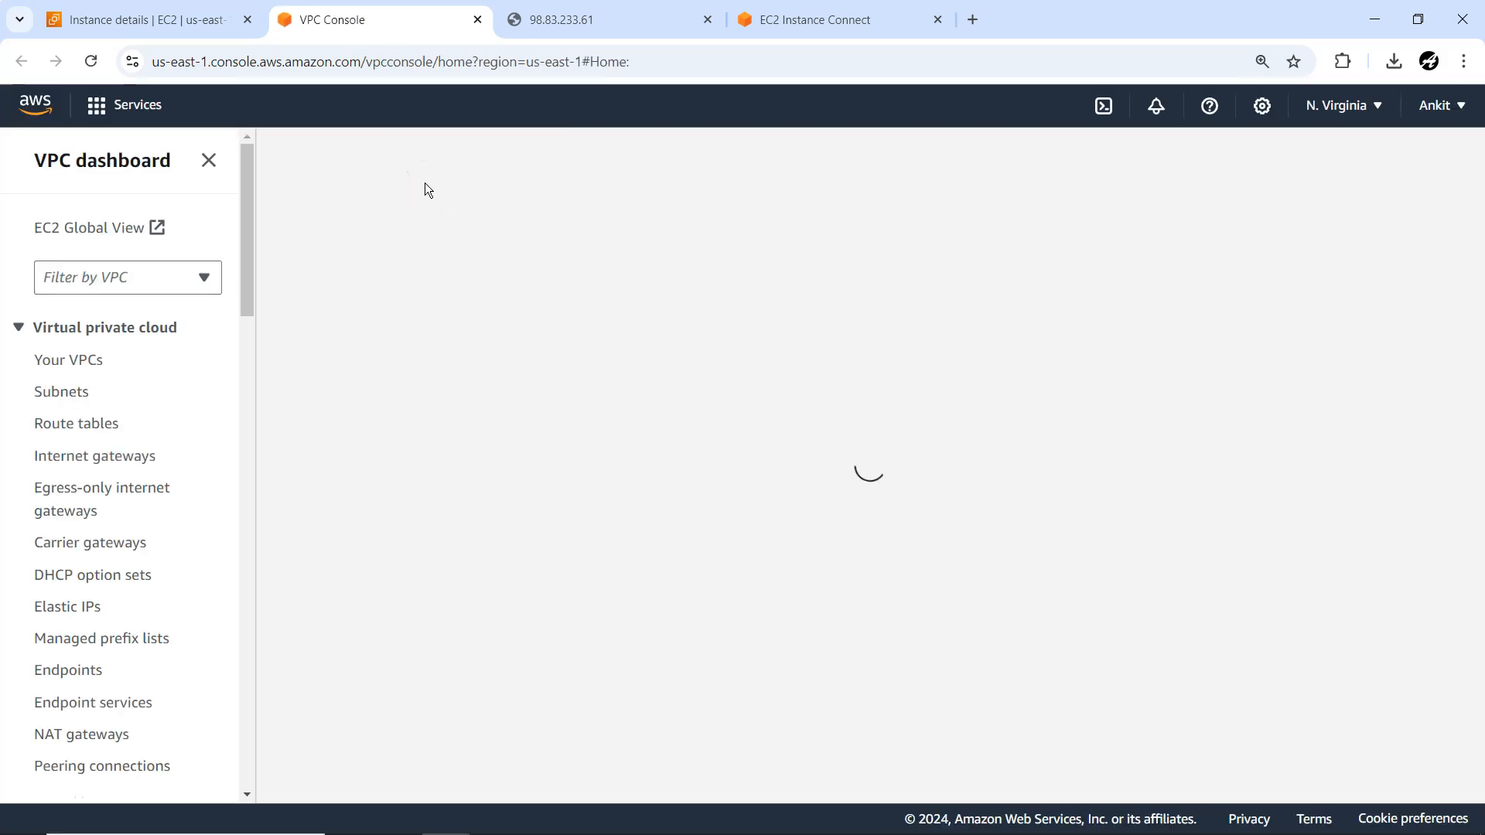
left_click(424, 189)
- Return to the myfirstec2 instance details, dismiss the search results and examine its security group and inbound rules
left_click(135, 19)
left_click(1276, 294)
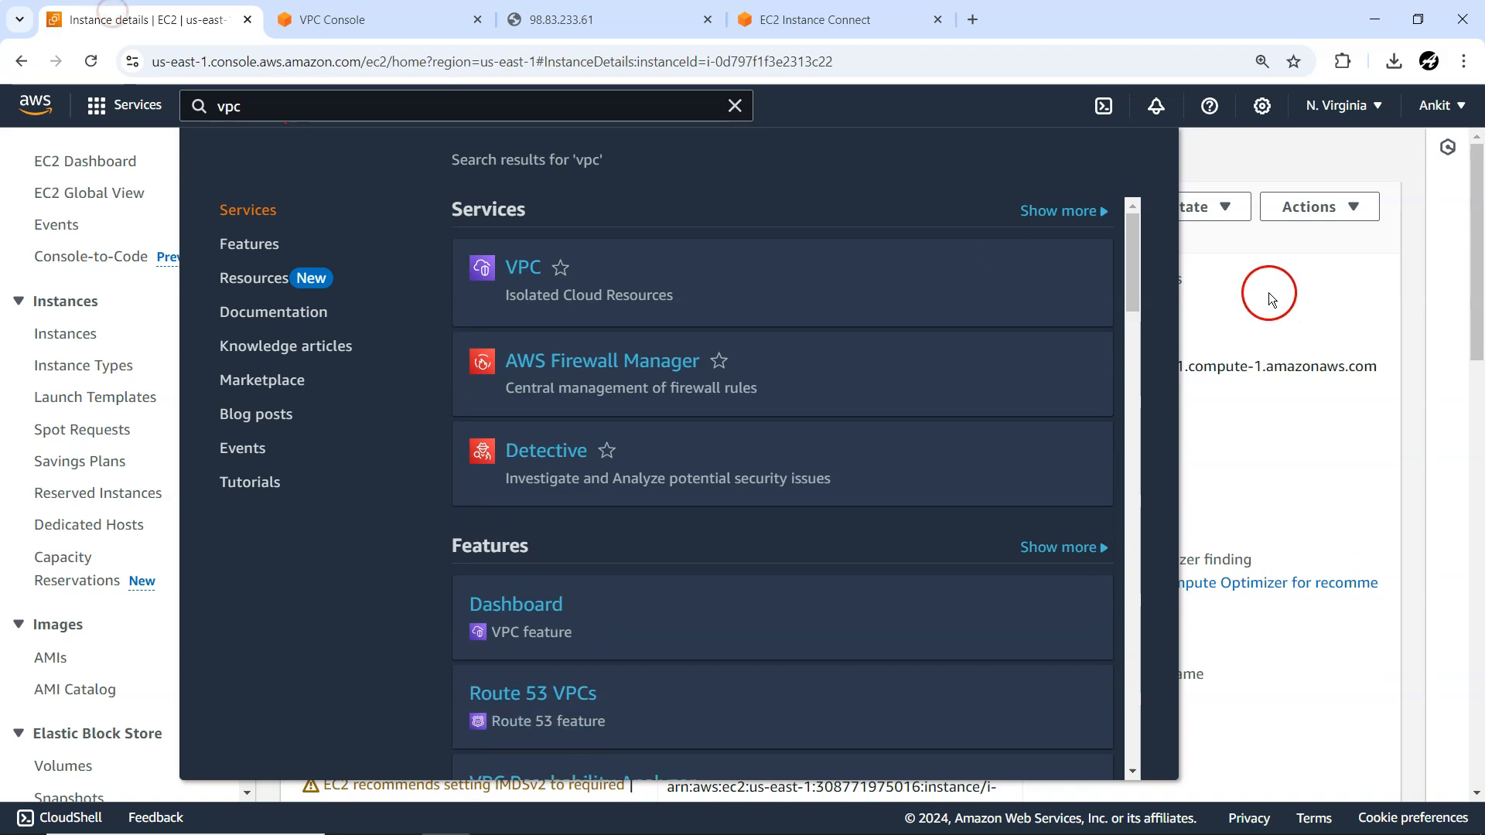
left_click(1019, 485)
scroll(1020, 614, "down", 5)
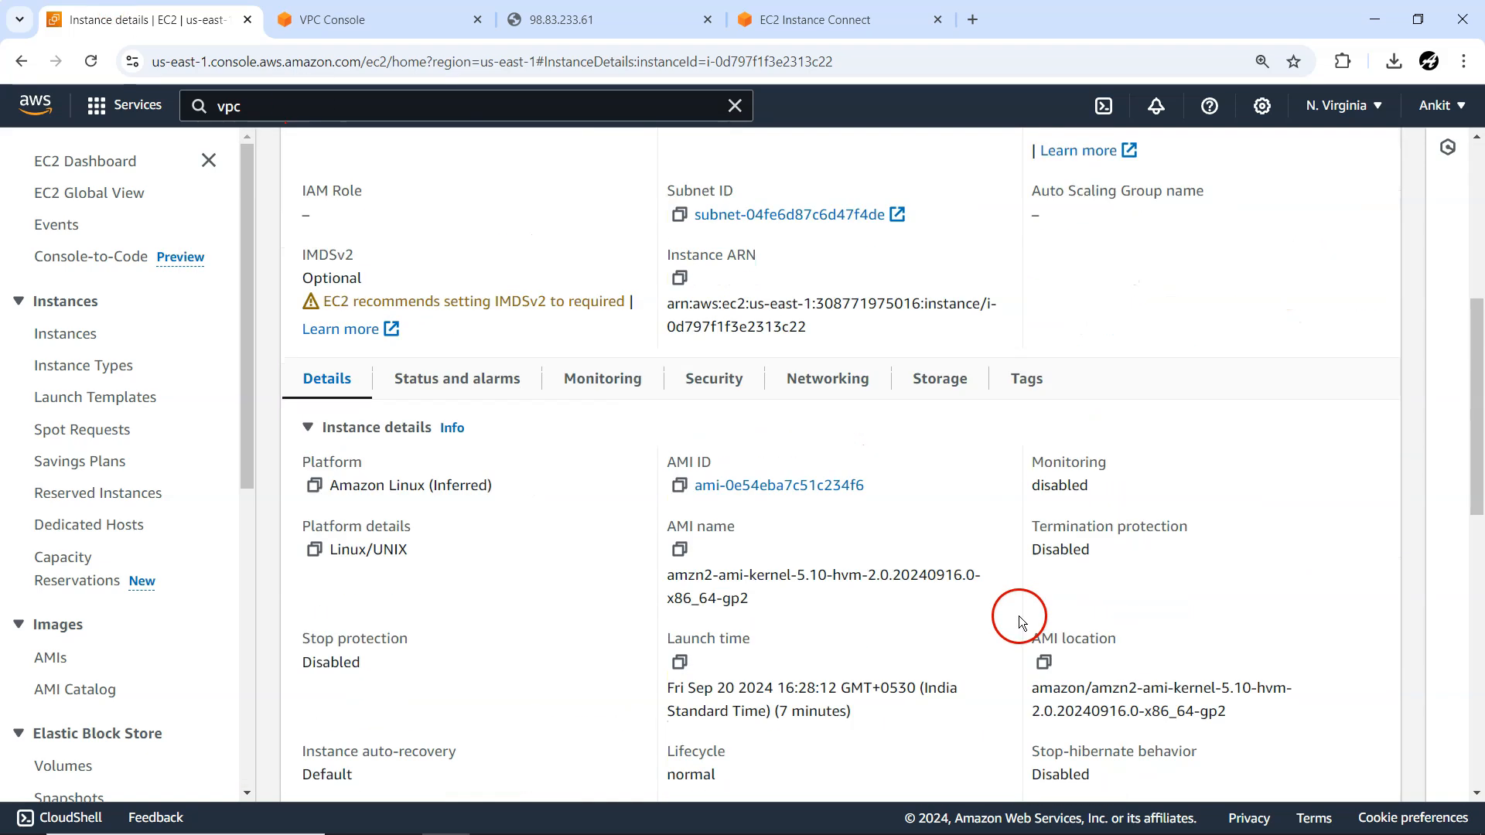
left_click(704, 384)
scroll(714, 540, "down", 1)
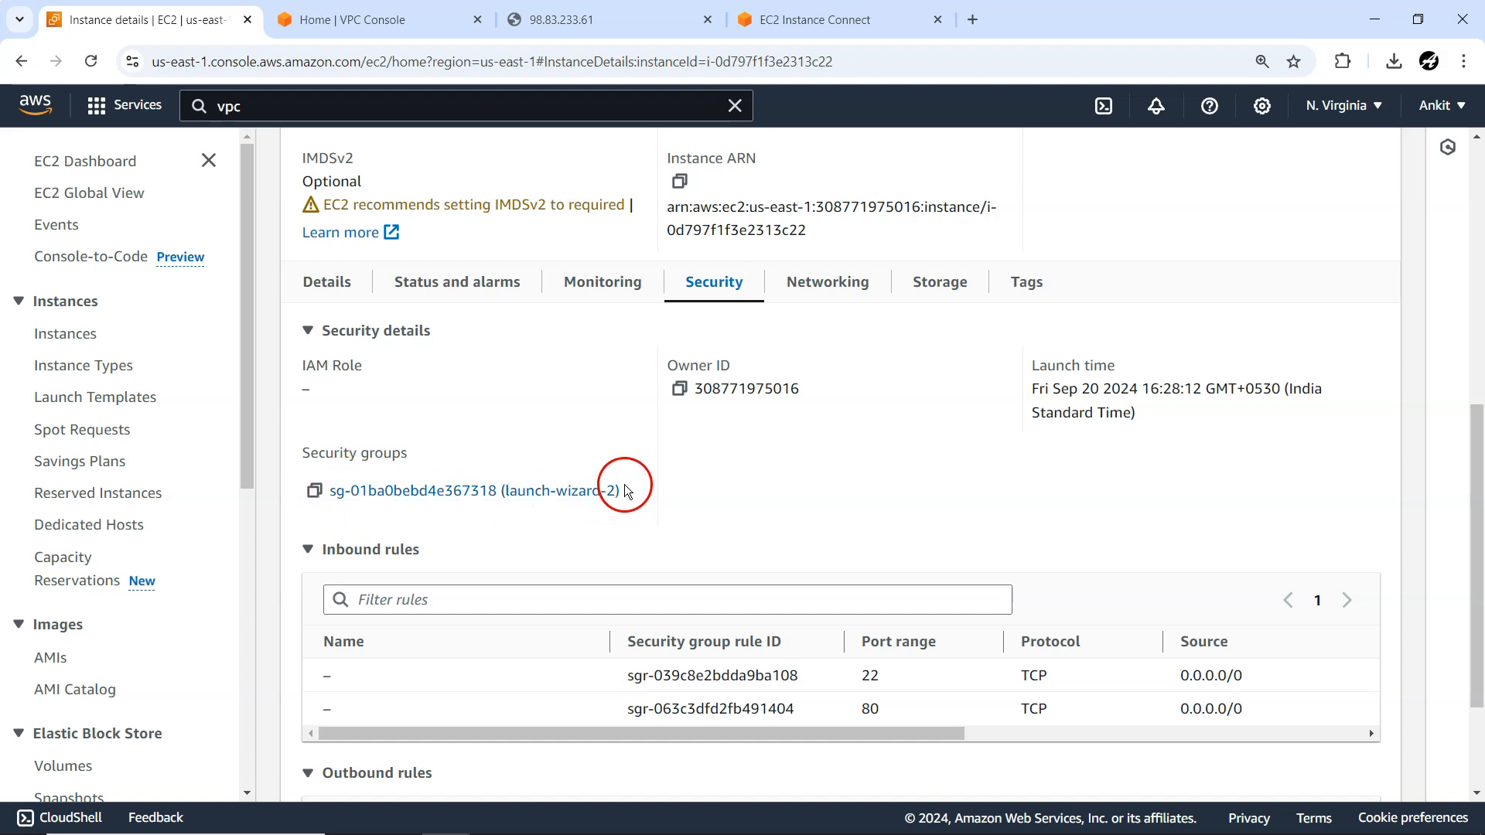
- From the VPC console, search for secu and open the EC2 Security groups feature
left_click(346, 21)
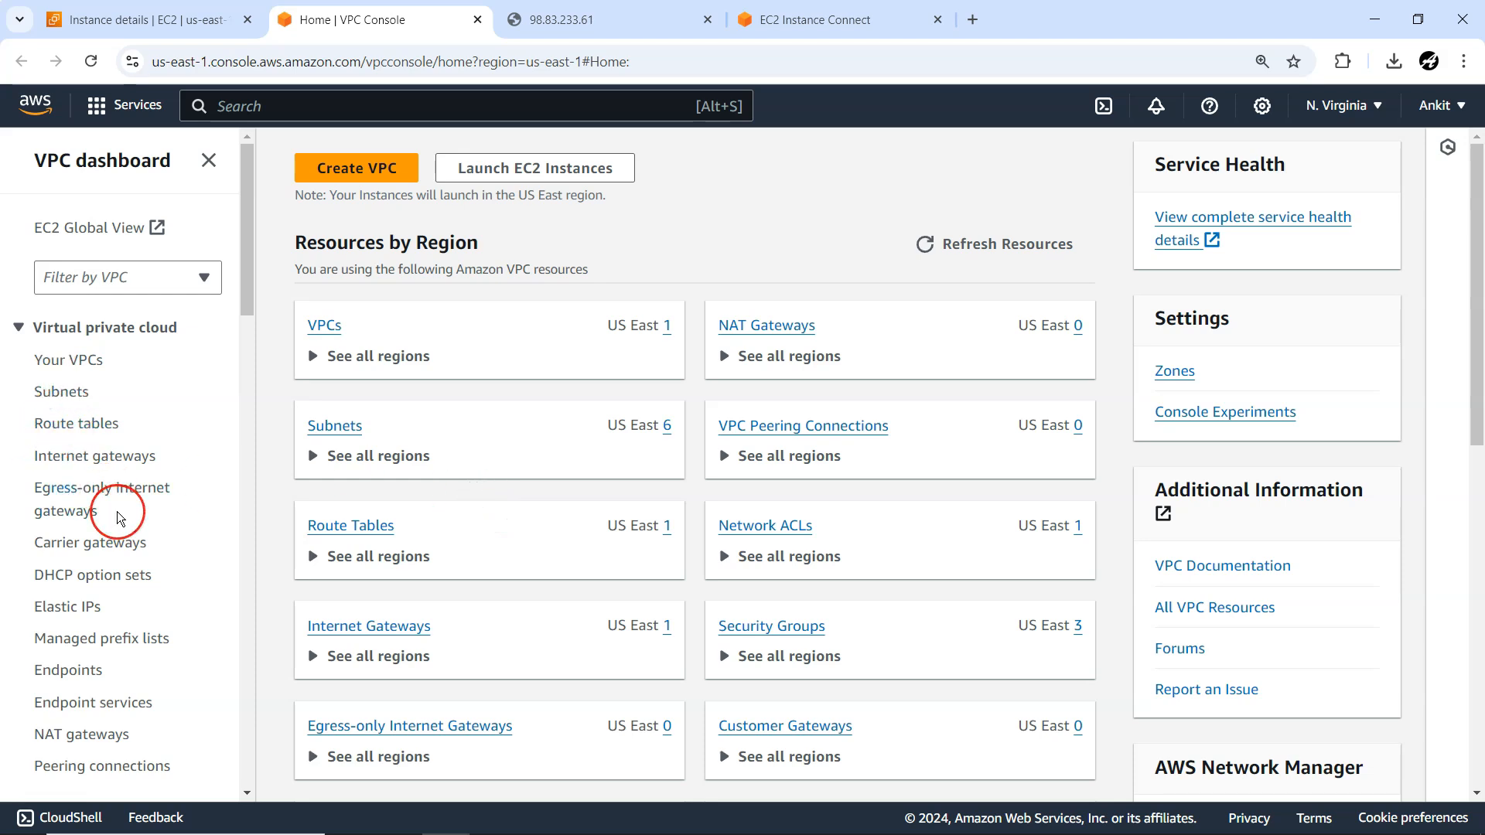
scroll(118, 515, "down", 2)
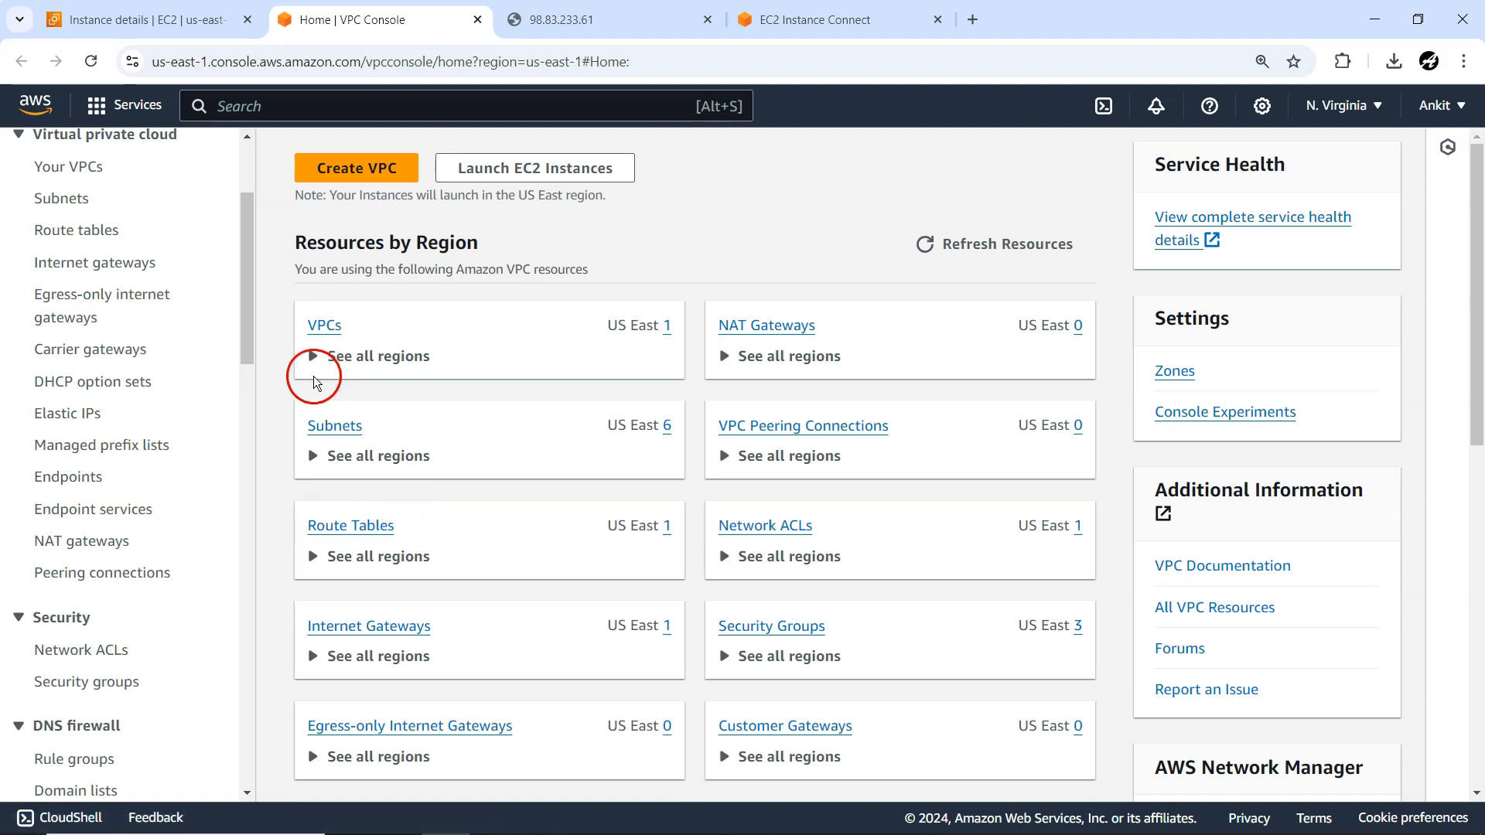
left_click(302, 107)
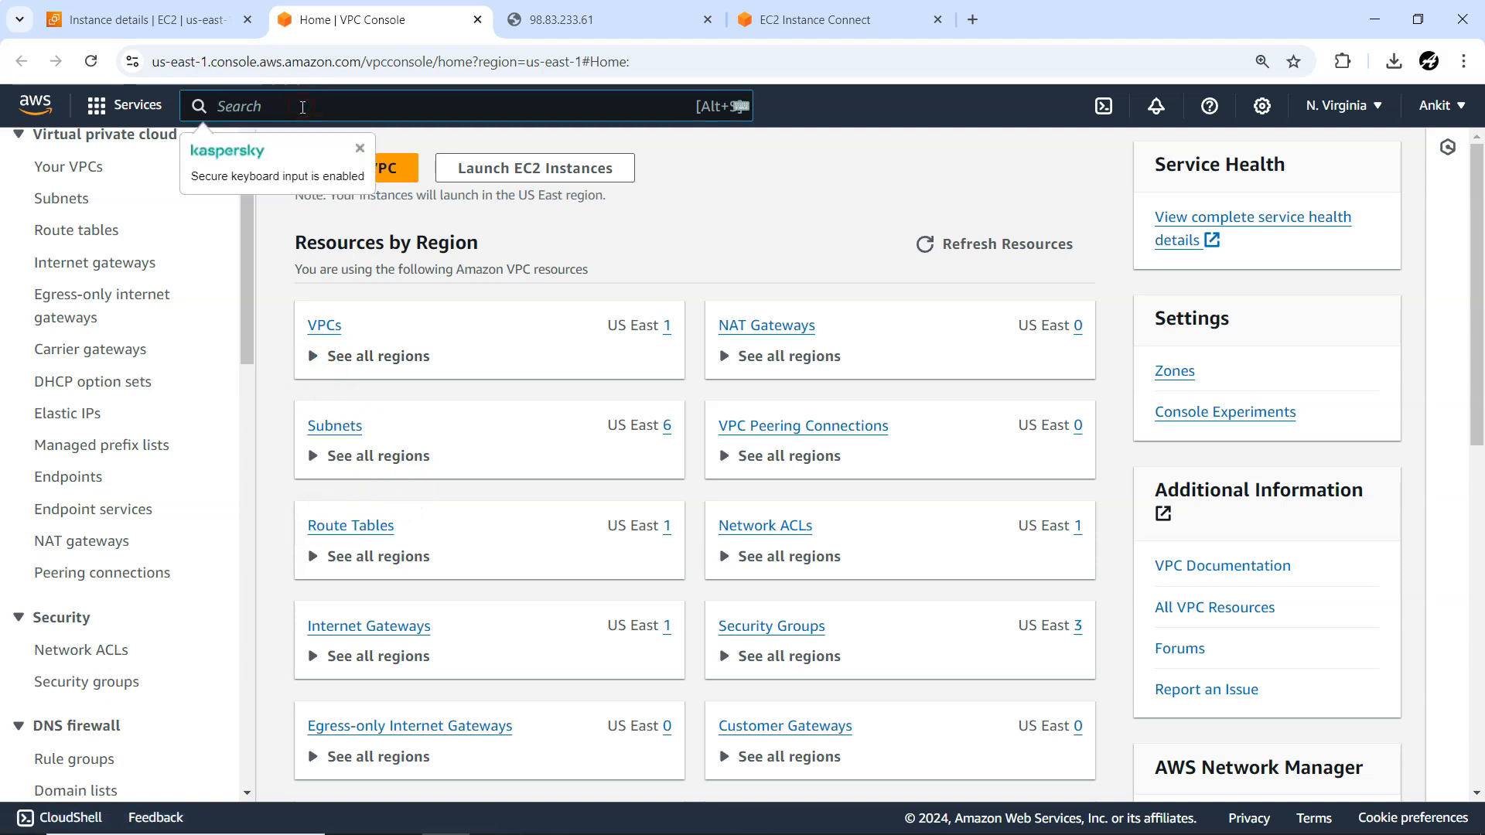
type("secu")
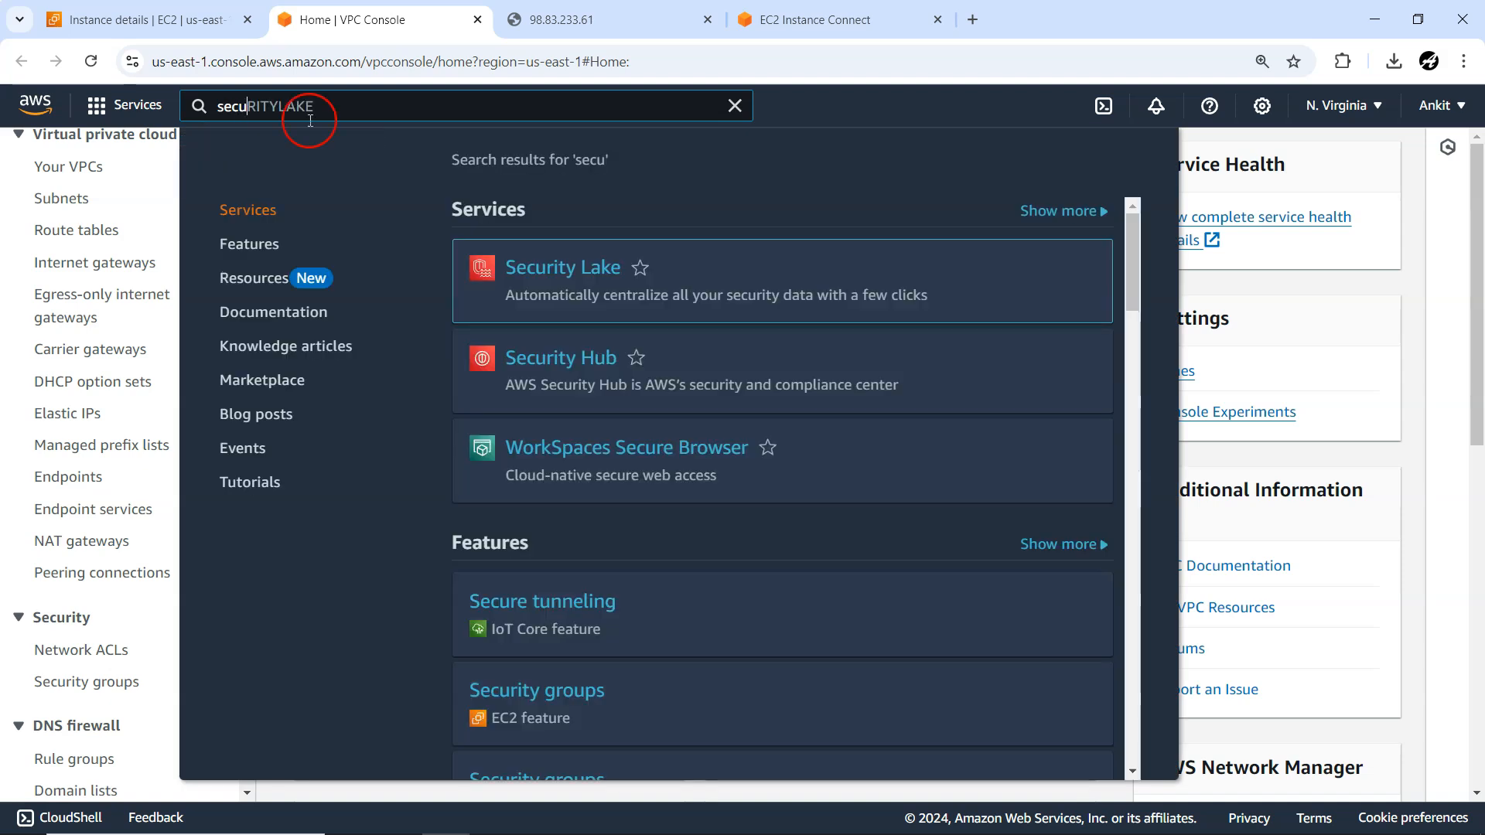
left_click(550, 690)
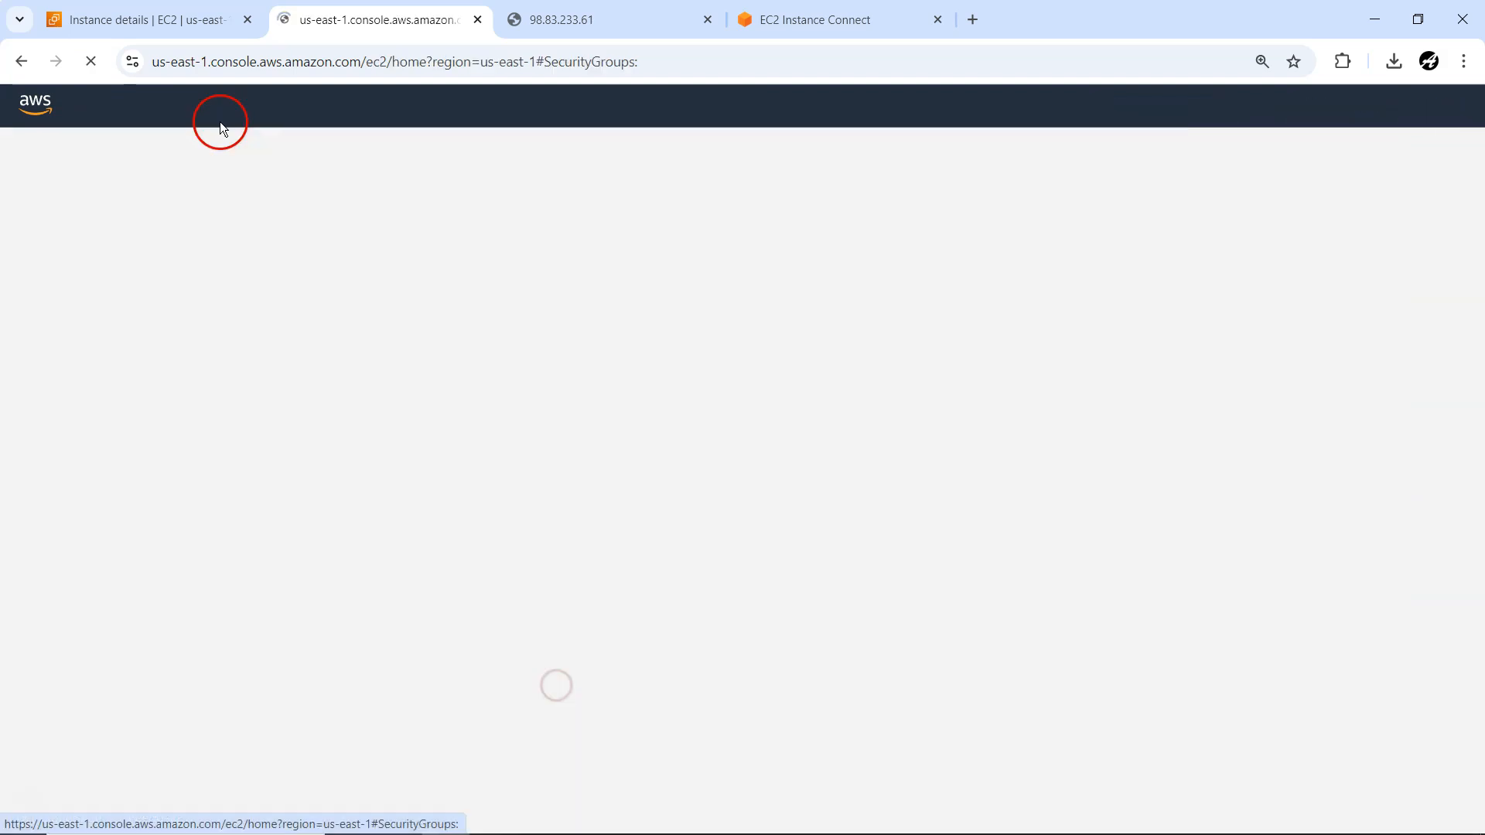
- Compare the launch-wizard-2 security group in the myfirstec2 details with the entries in the Security Groups list
left_click(135, 29)
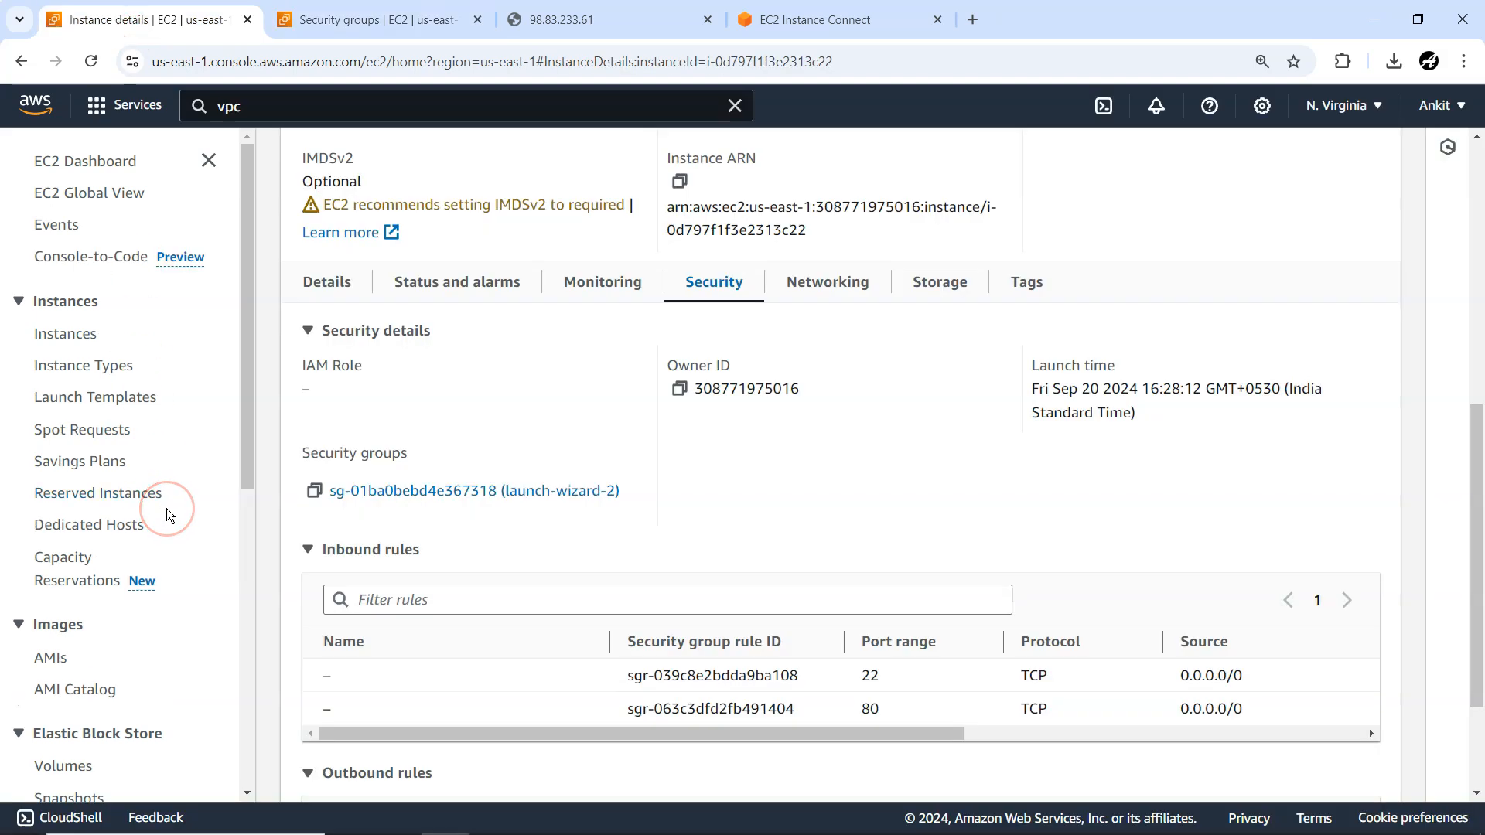
scroll(166, 511, "down", 6)
left_click(78, 427)
left_click(321, 18)
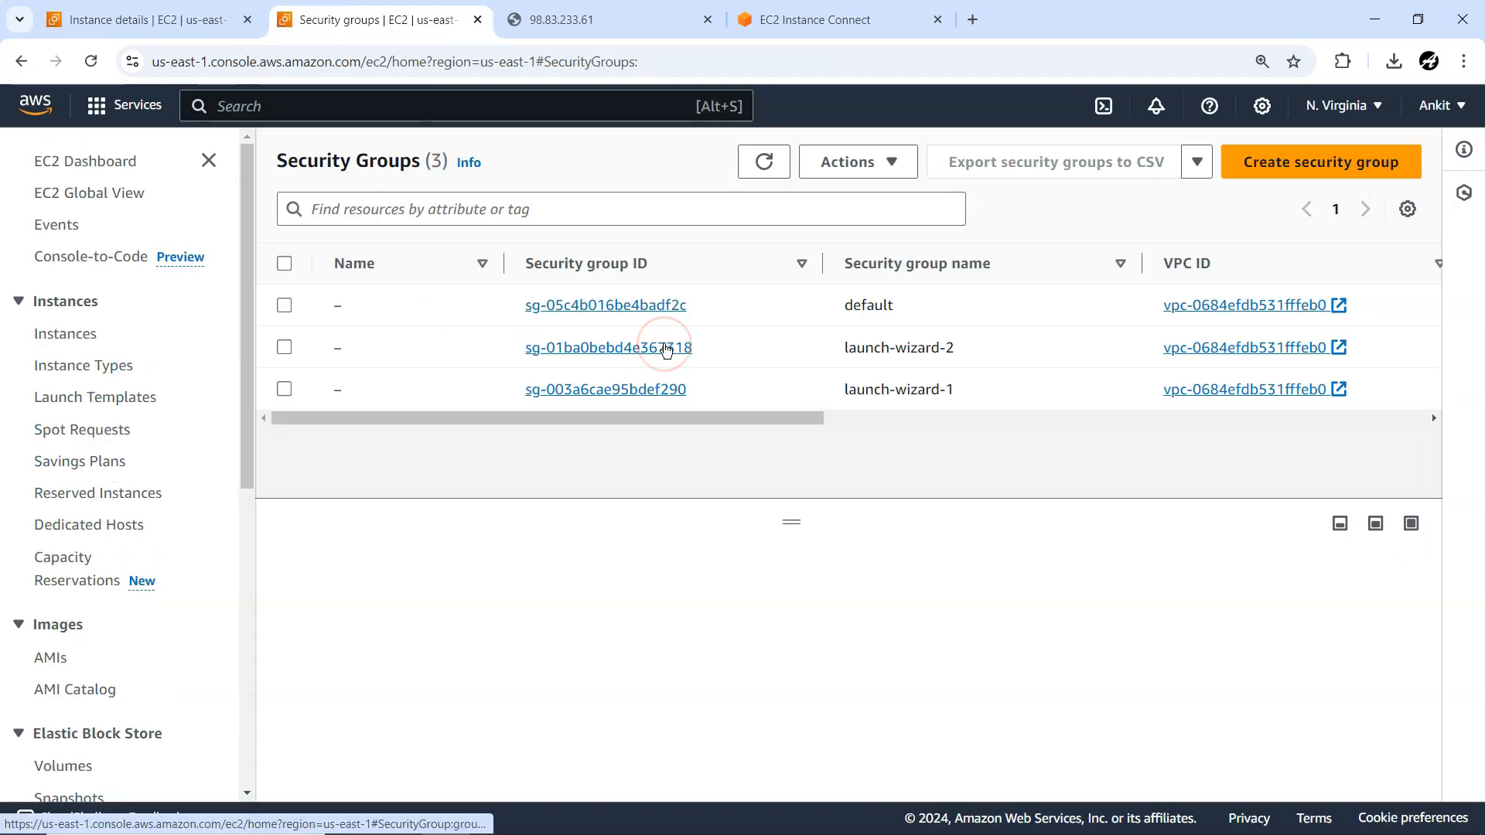
left_click(172, 18)
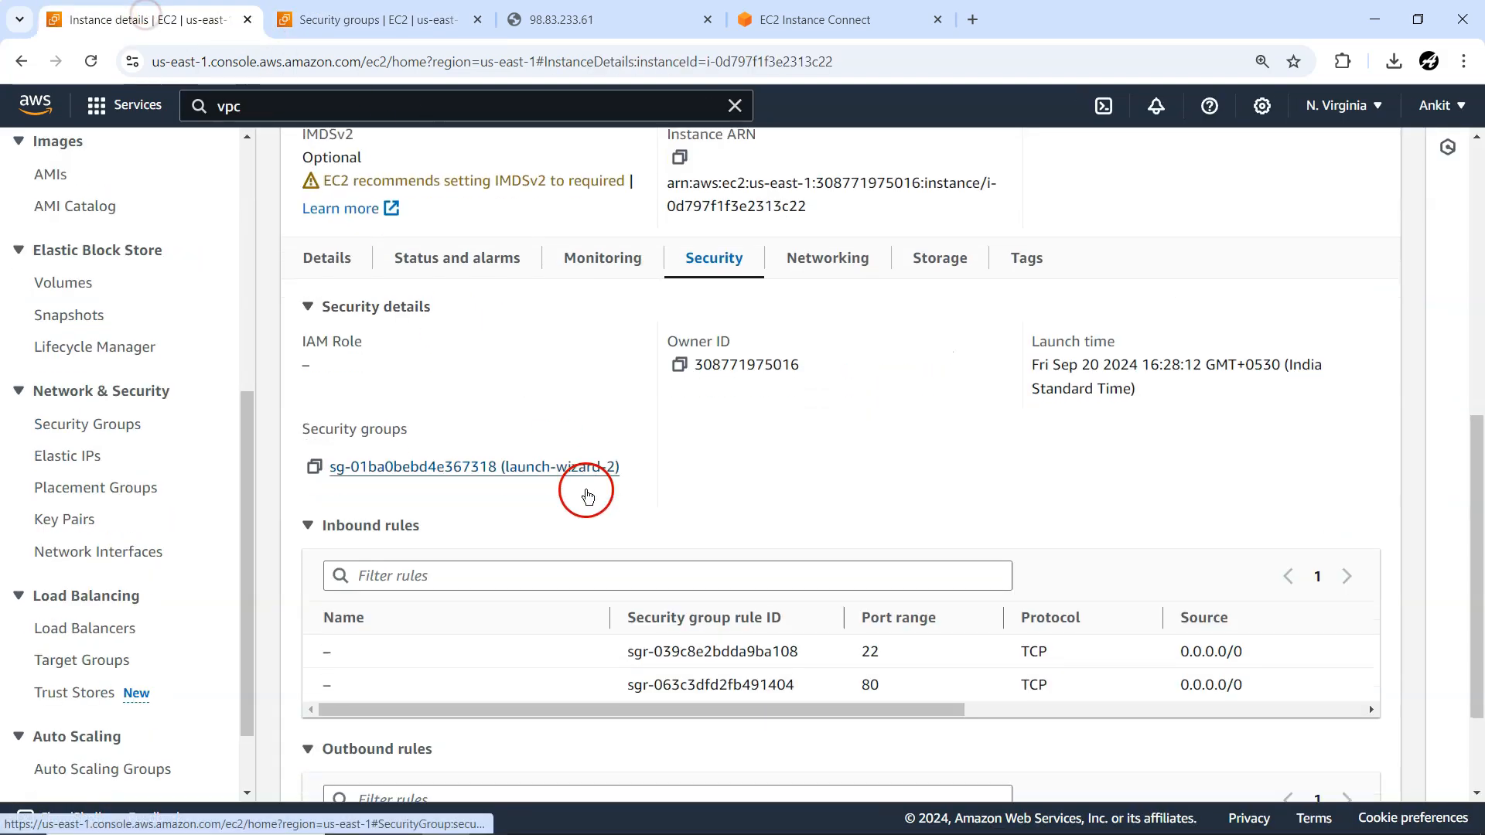
scroll(611, 526, "down", 2)
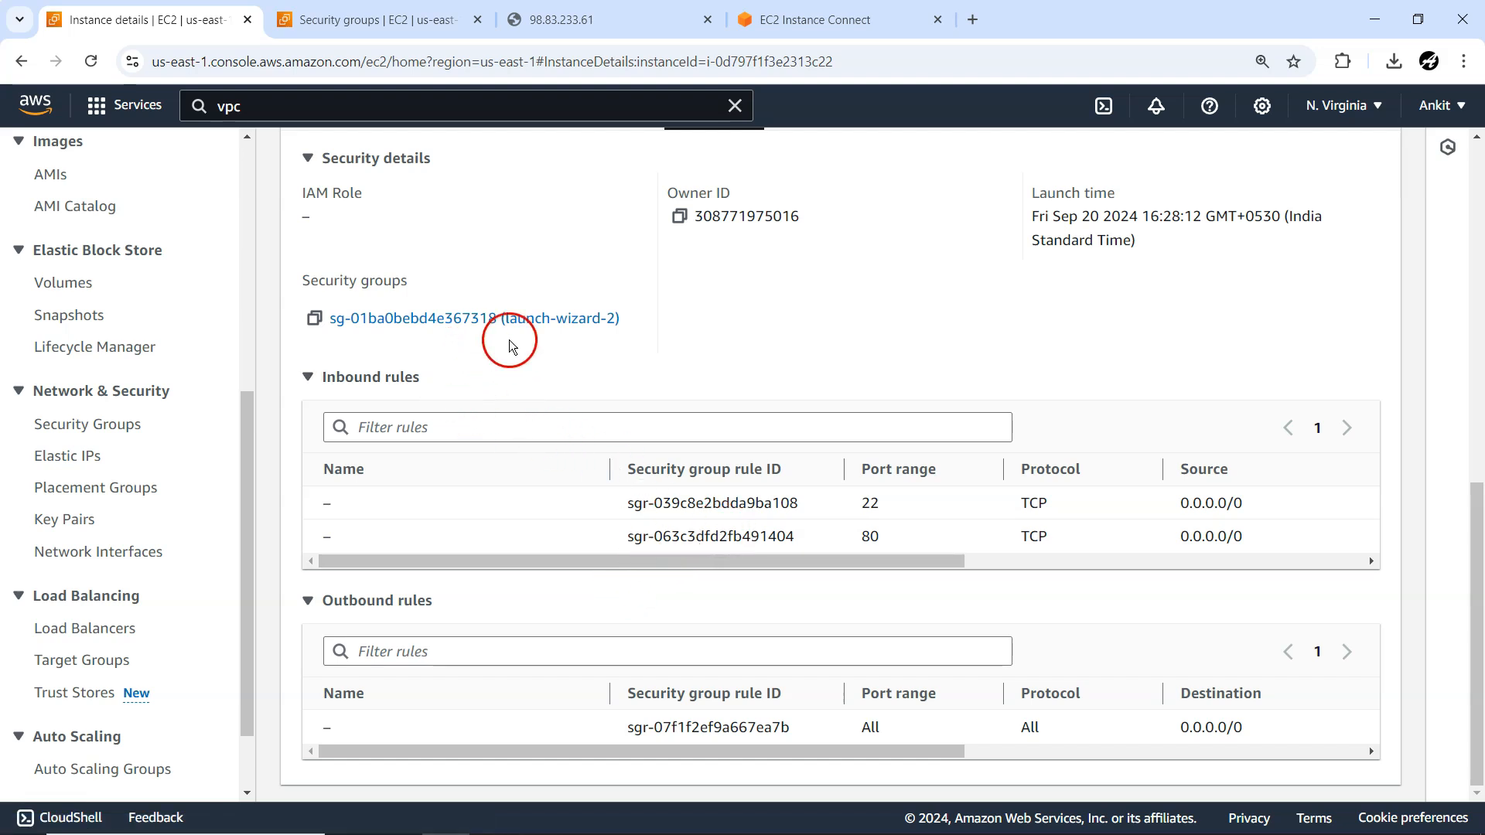
left_click(373, 19)
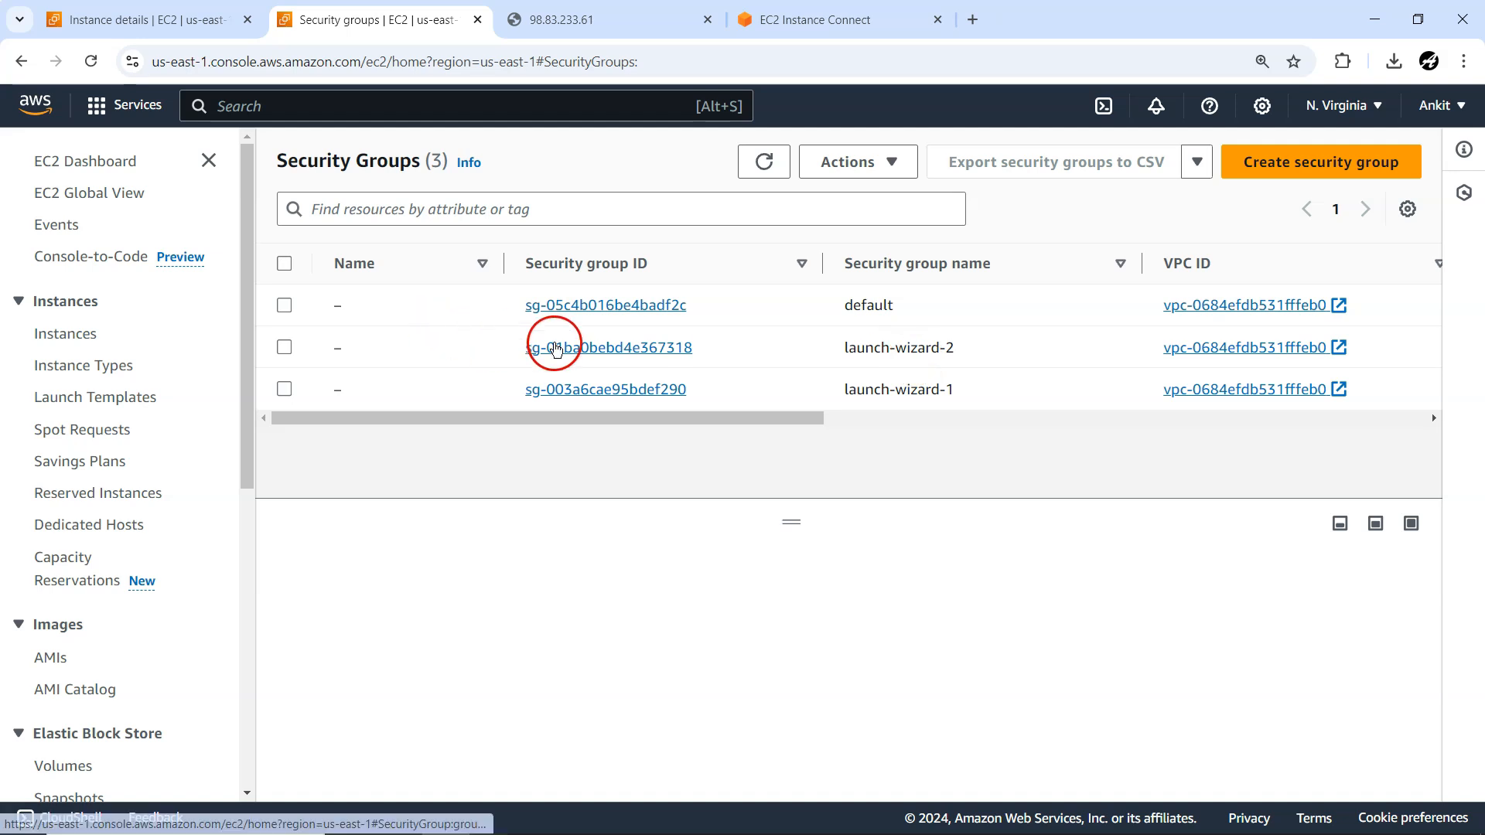
- Delete the HTTP inbound rule from the launch-wizard-2 security group and save the rules
left_click(557, 348)
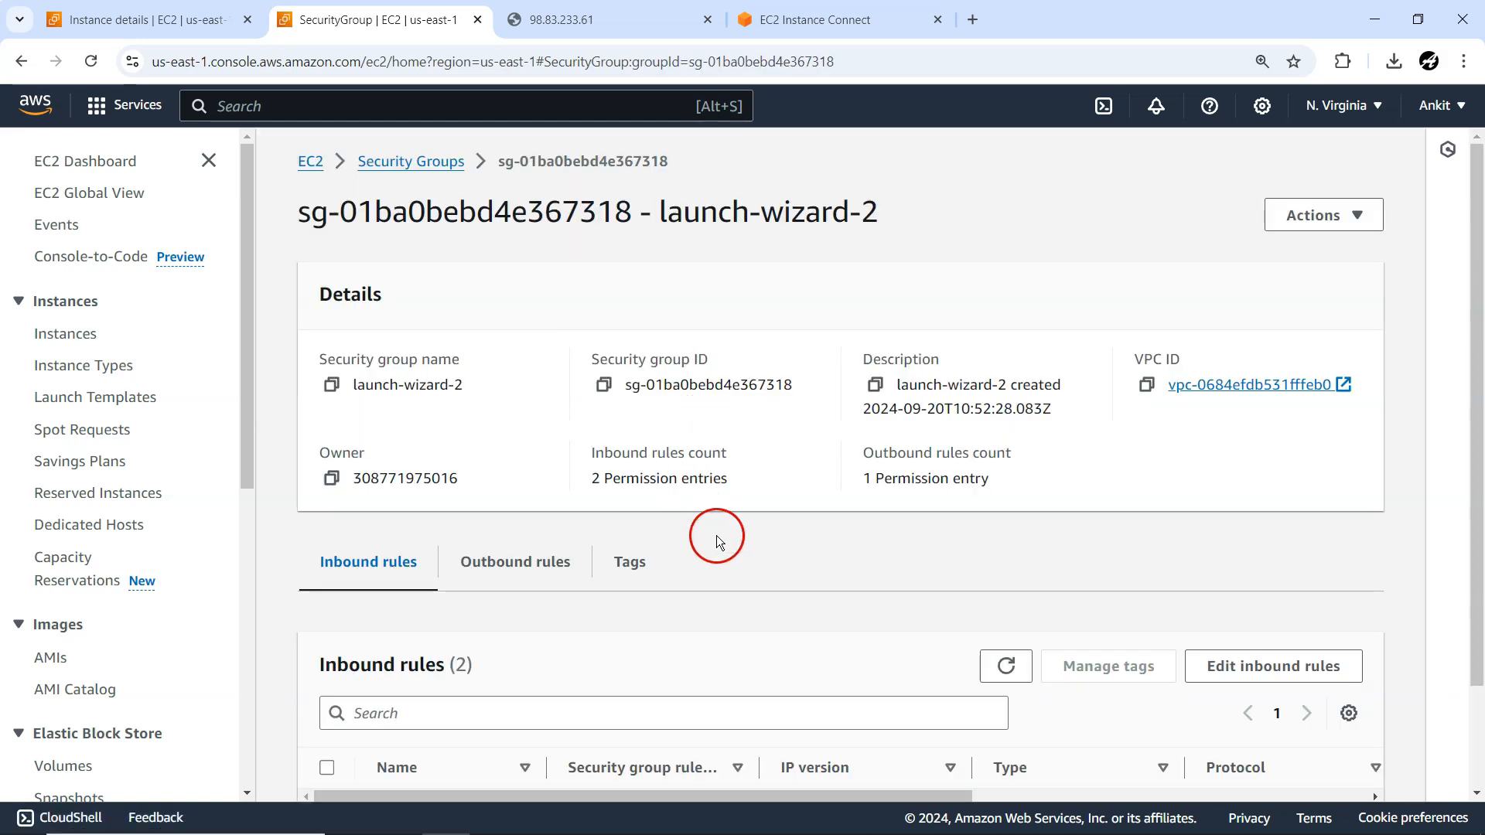
scroll(718, 540, "down", 2)
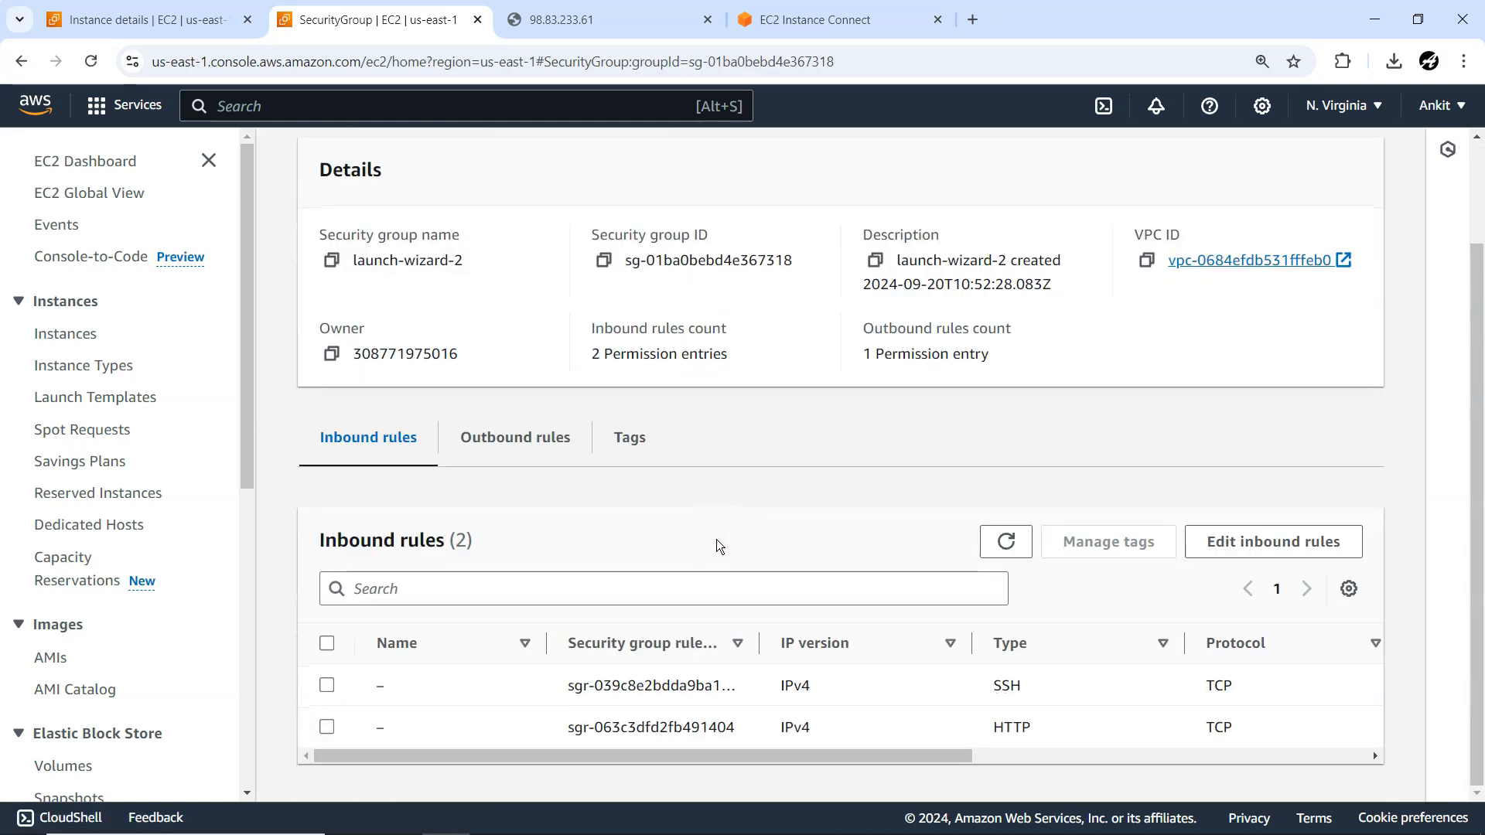
mouse_move(848, 756)
left_mouse_down()
mouse_move(1167, 748)
mouse_move(849, 751)
left_mouse_up()
left_click(326, 727)
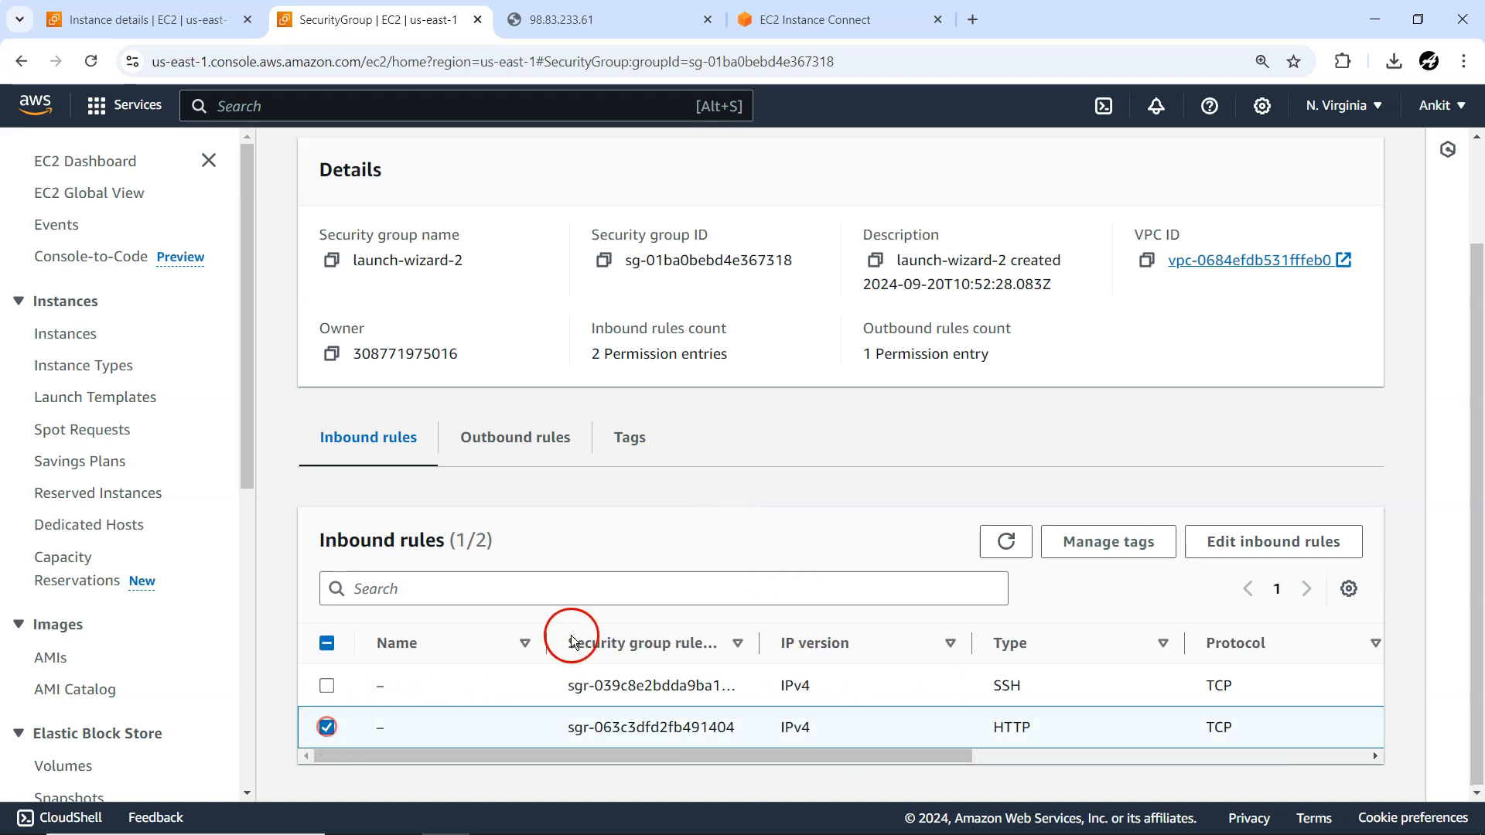
left_click(1221, 545)
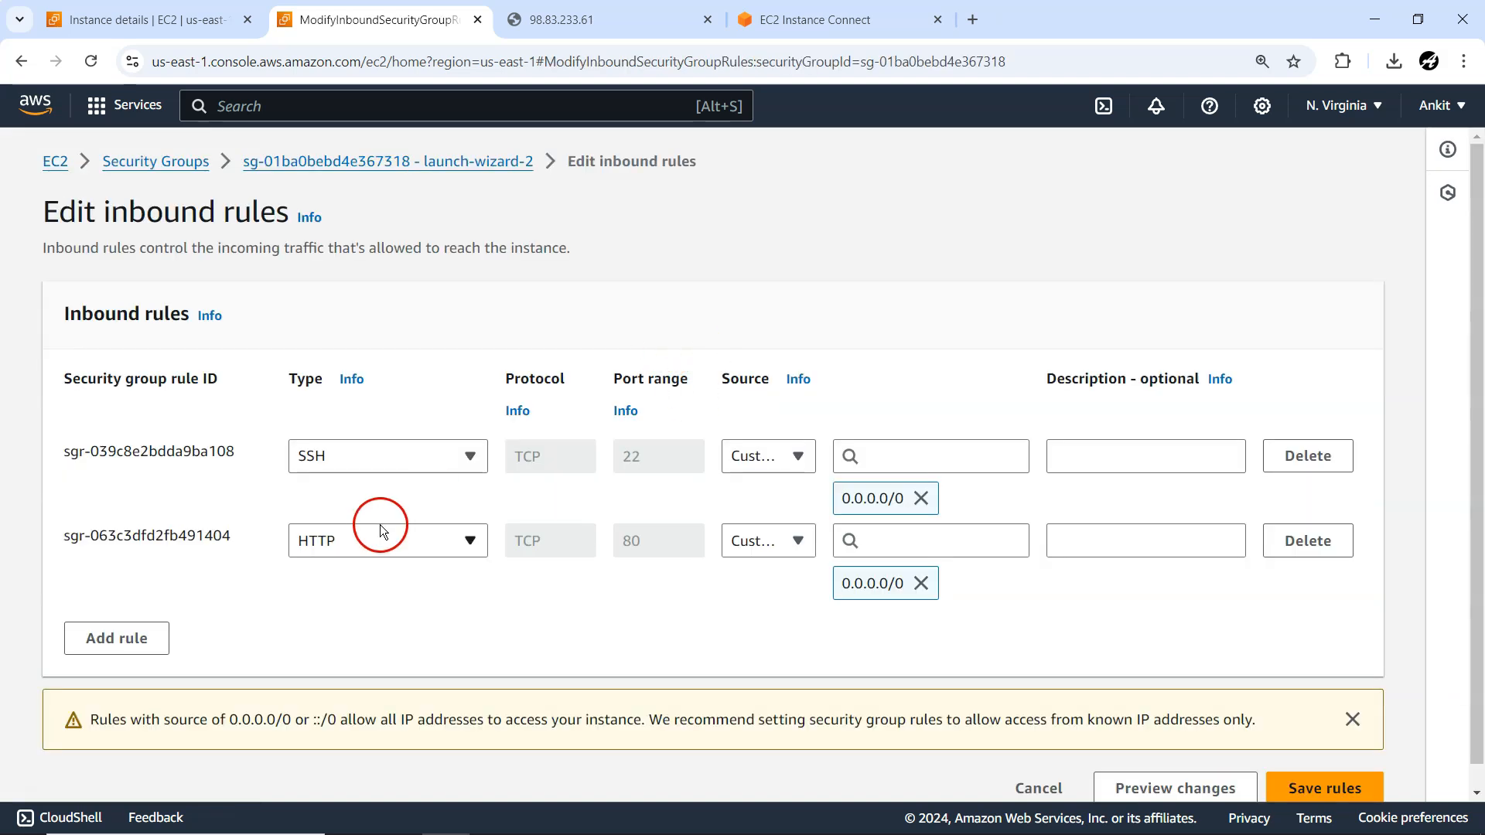
left_click(1300, 556)
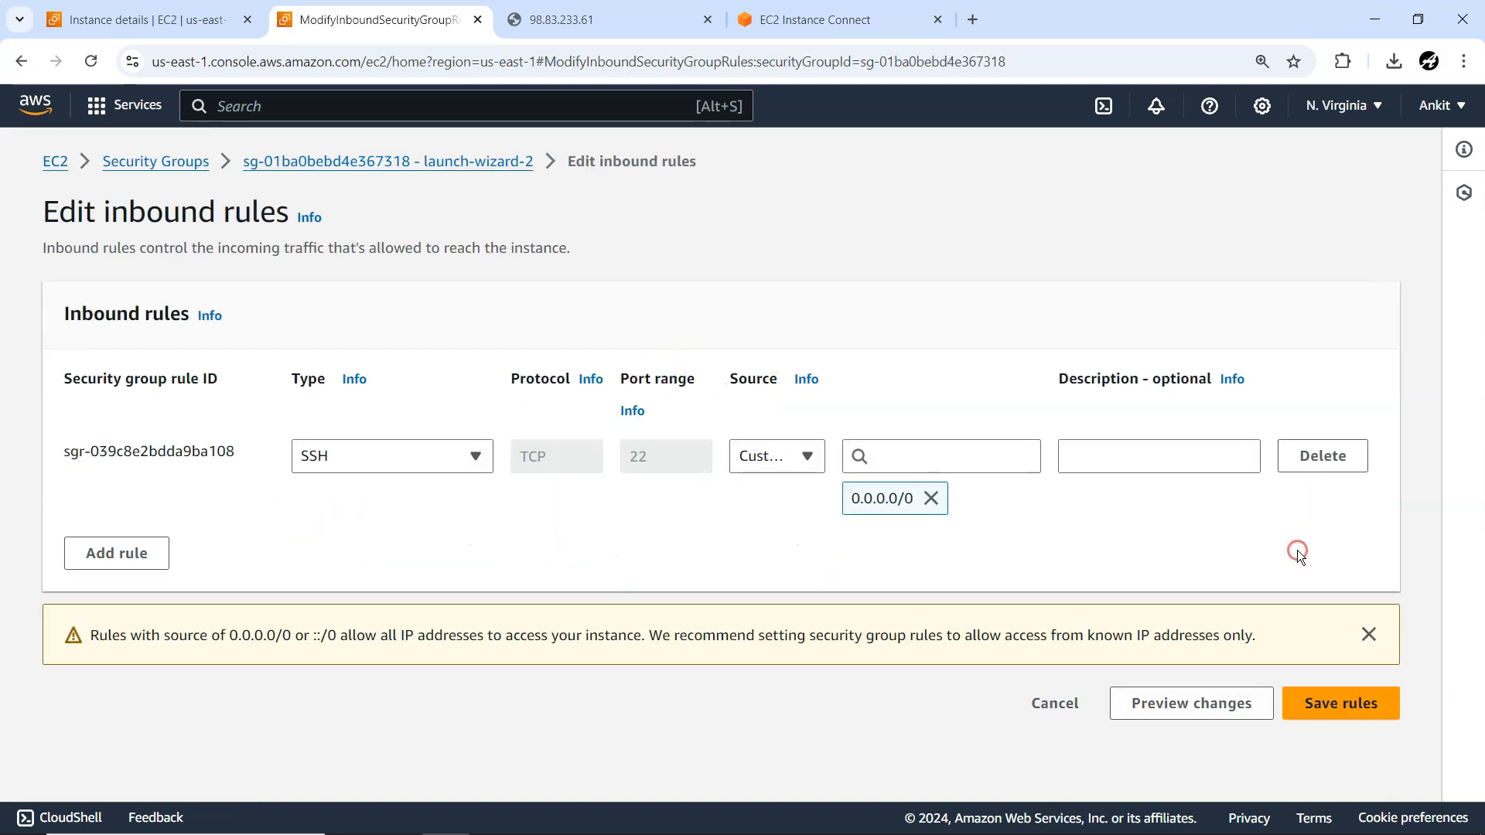
left_click(1320, 715)
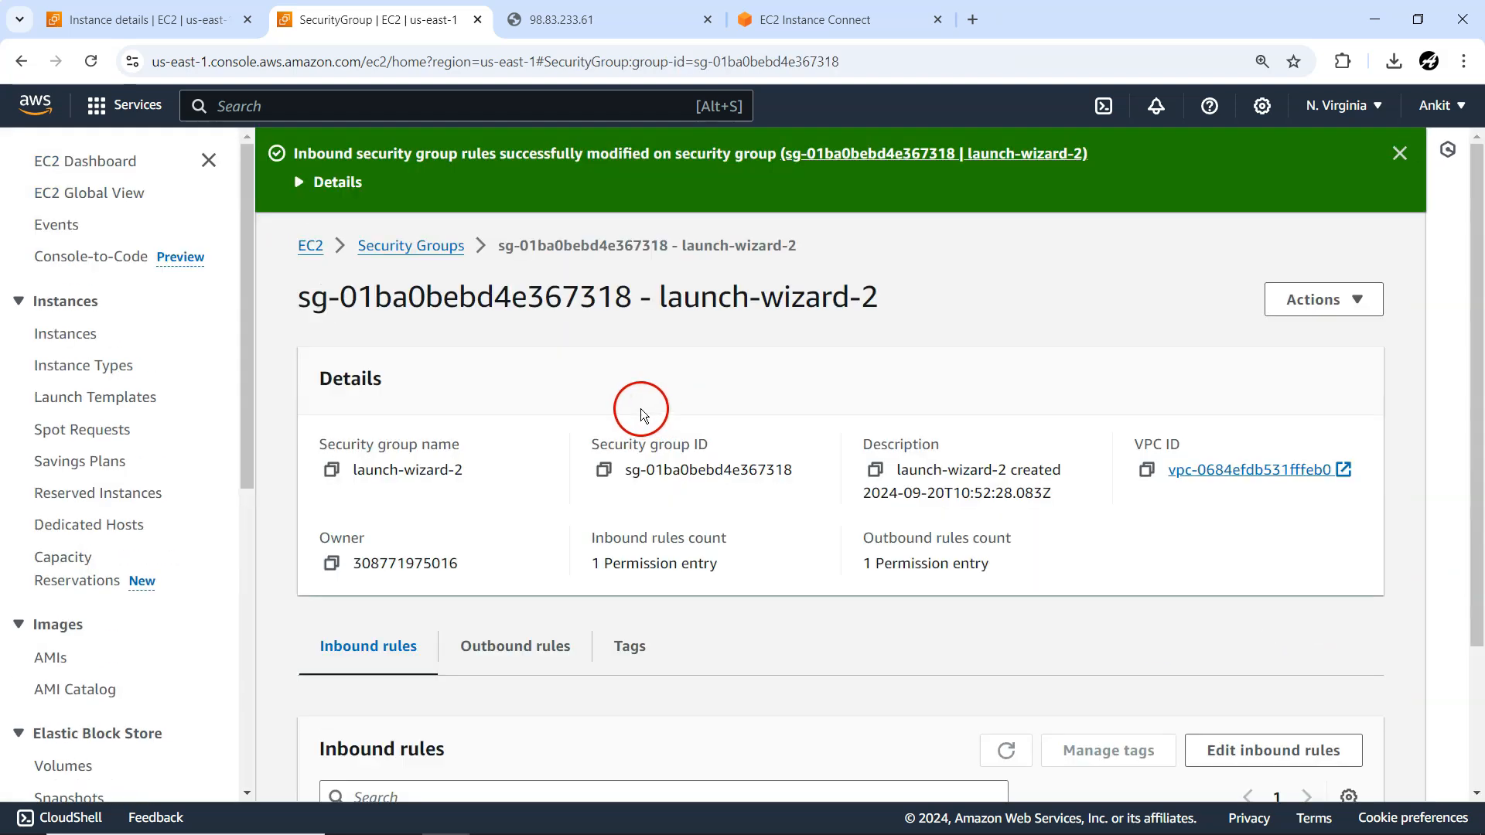
- Reload the instance's web page at 98.83.233.61 to test HTTP access
left_click(563, 19)
left_click(92, 64)
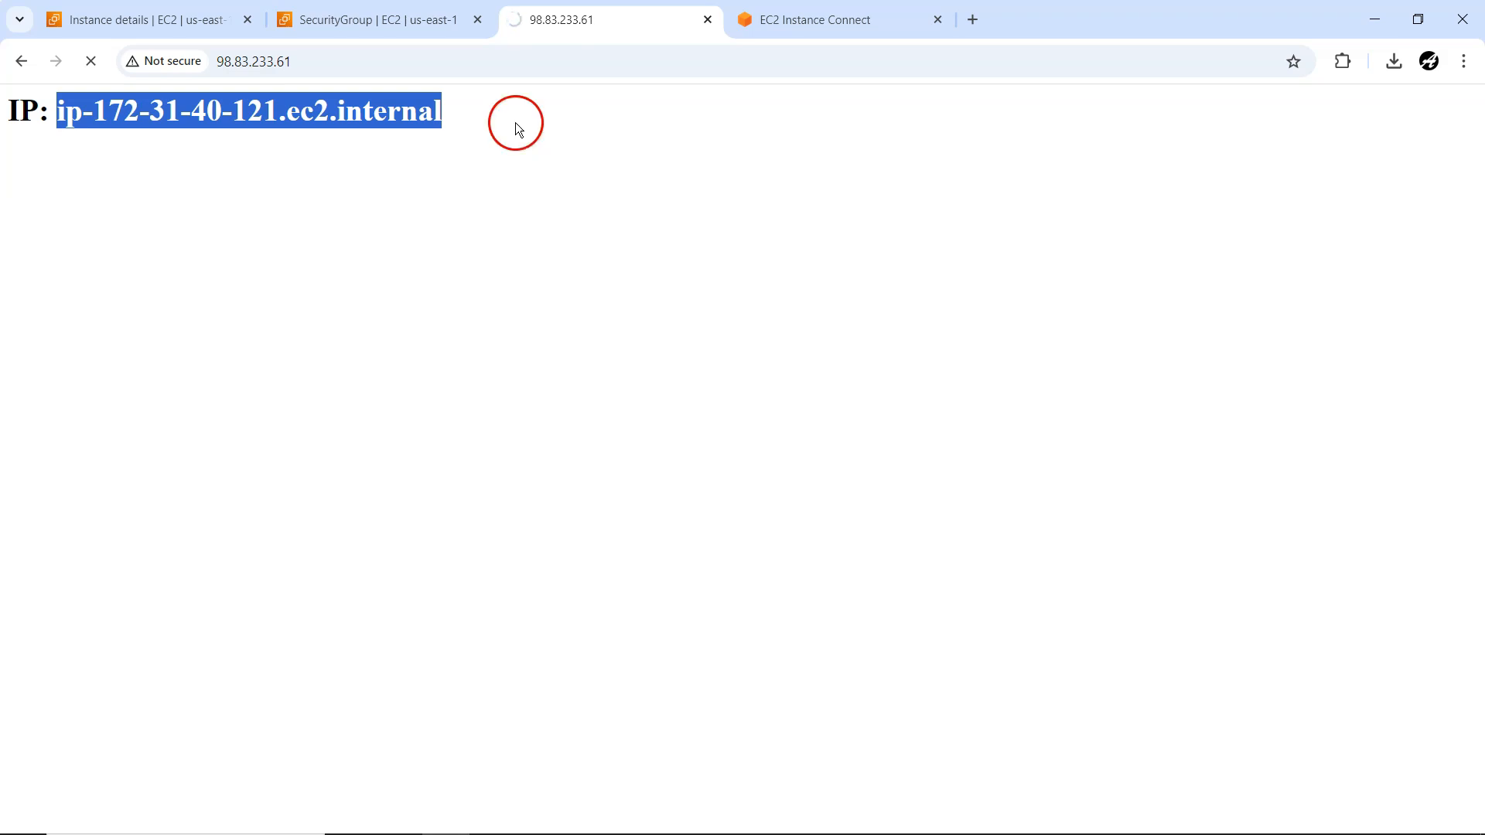
- Delete the SSH inbound rule from the launch-wizard-2 security group and save the rules
left_click(343, 20)
scroll(869, 607, "down", 2)
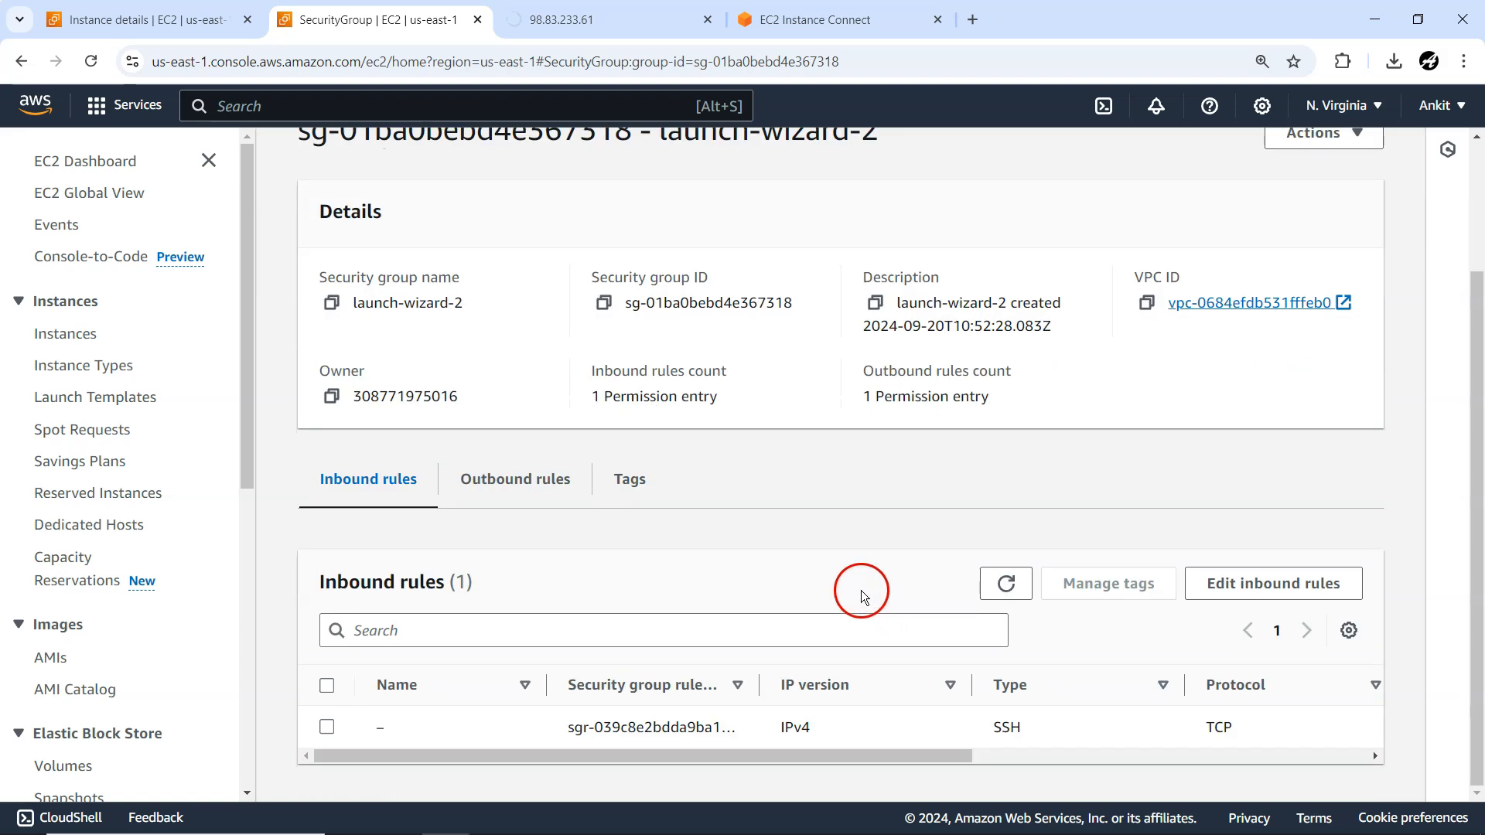
left_click(328, 729)
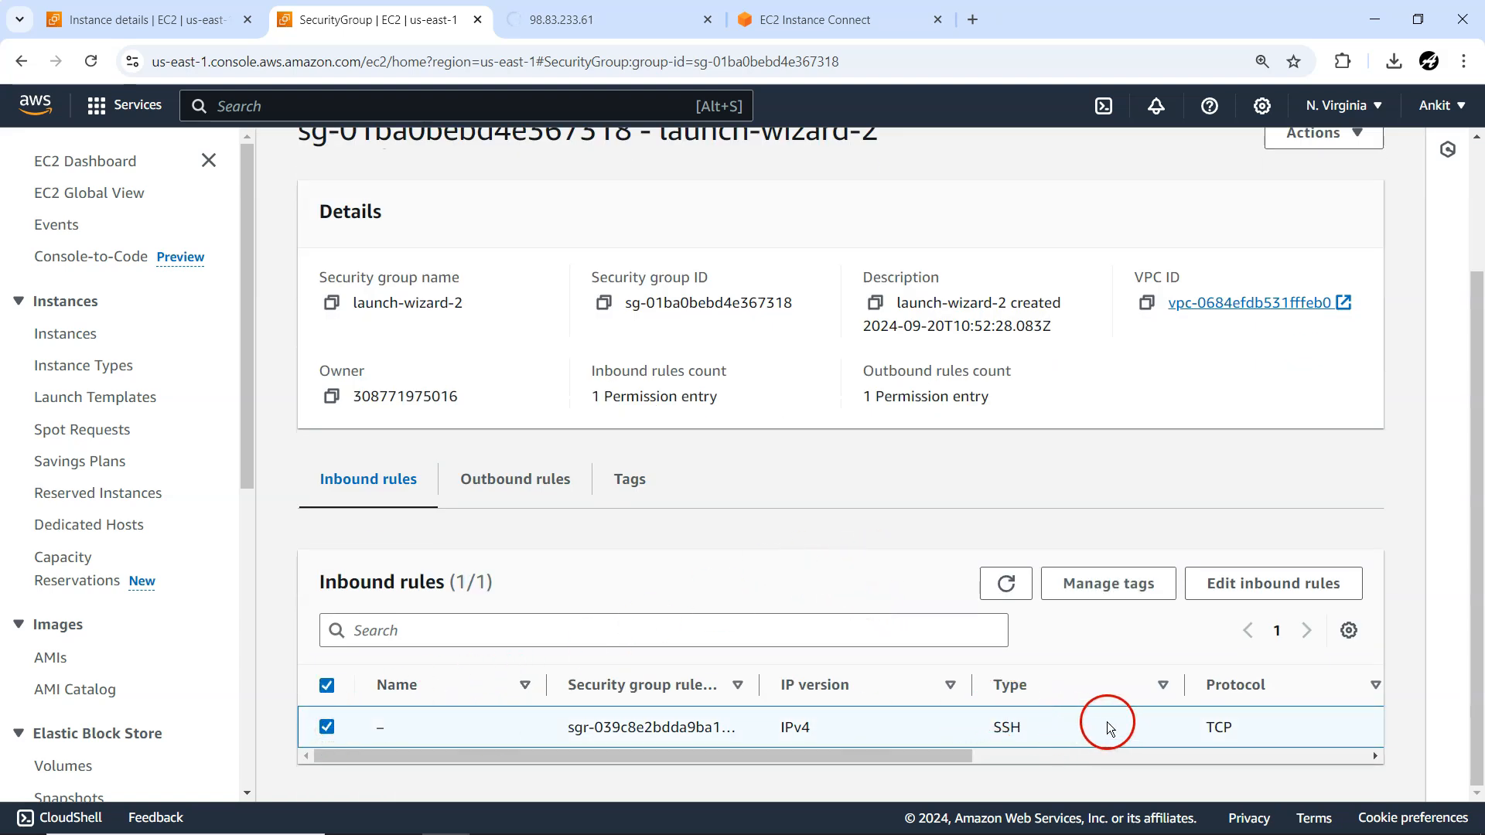
left_click(1220, 582)
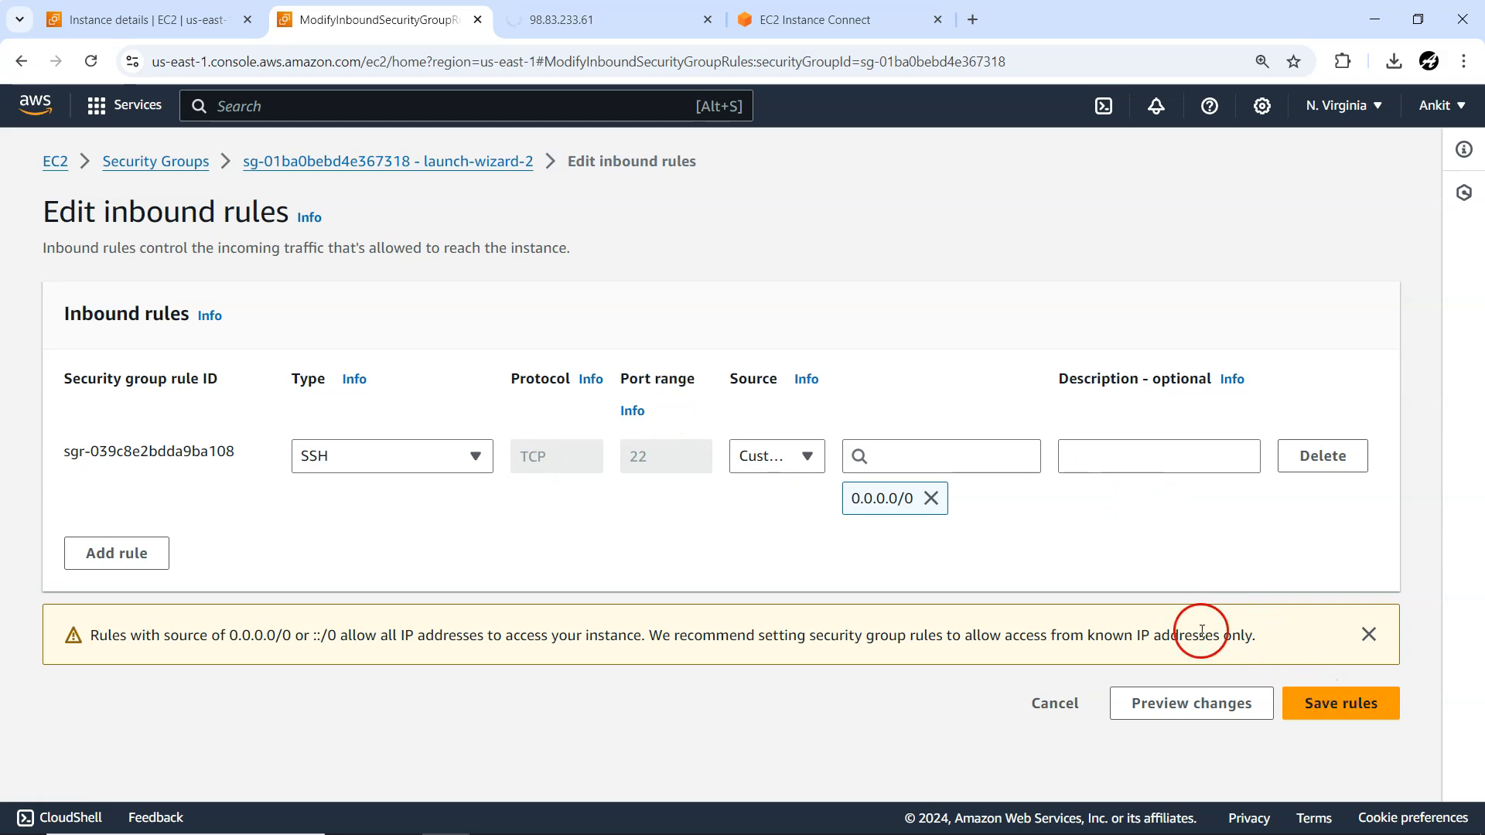
left_click(1308, 448)
left_click(1322, 535)
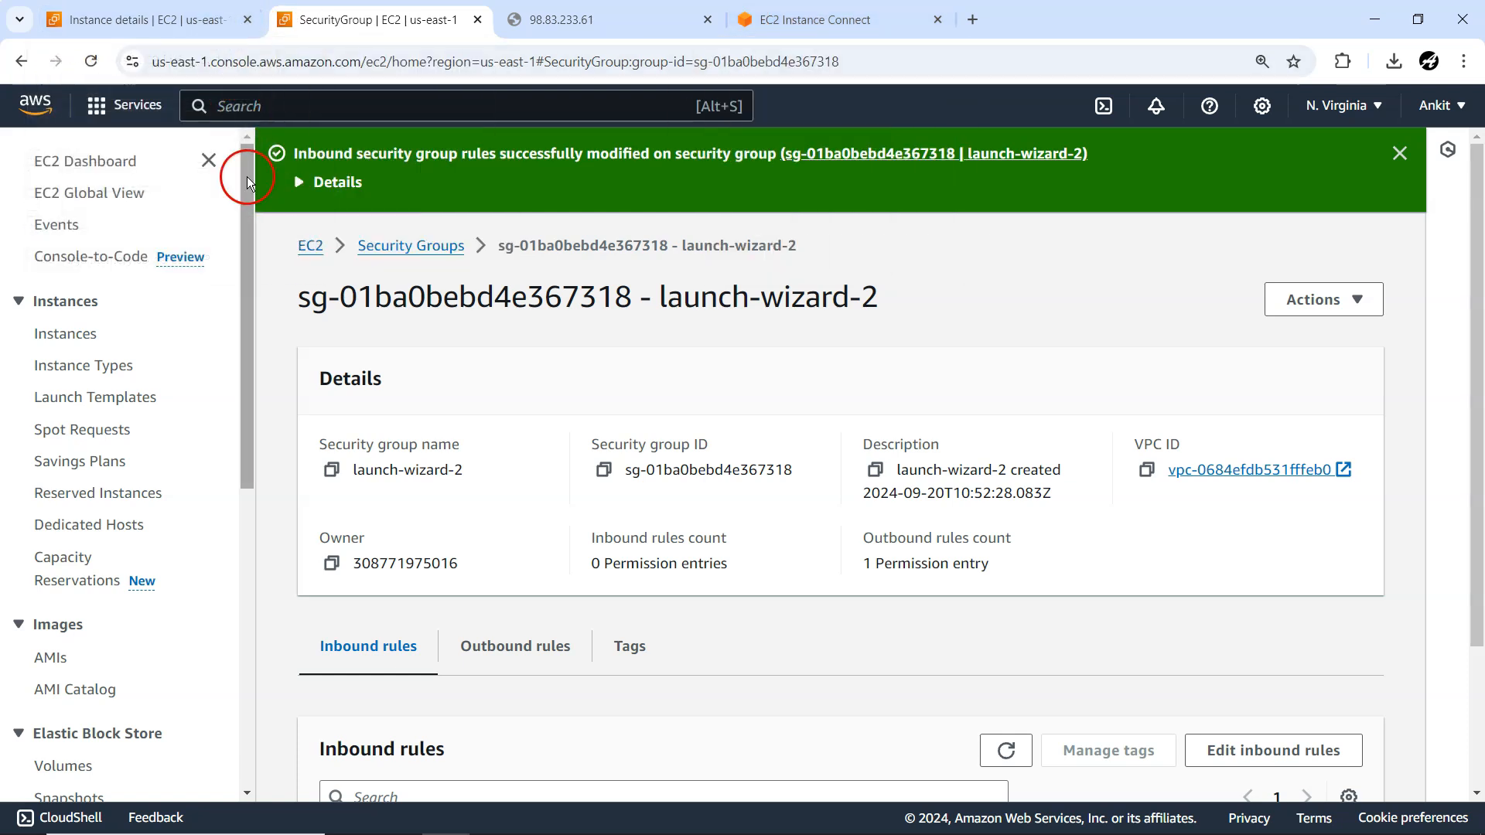
- Try to connect to the myfirstec2 instance through EC2 Instance Connect and read the session's status message
left_click(167, 12)
scroll(815, 295, "up", 10)
left_click(1010, 204)
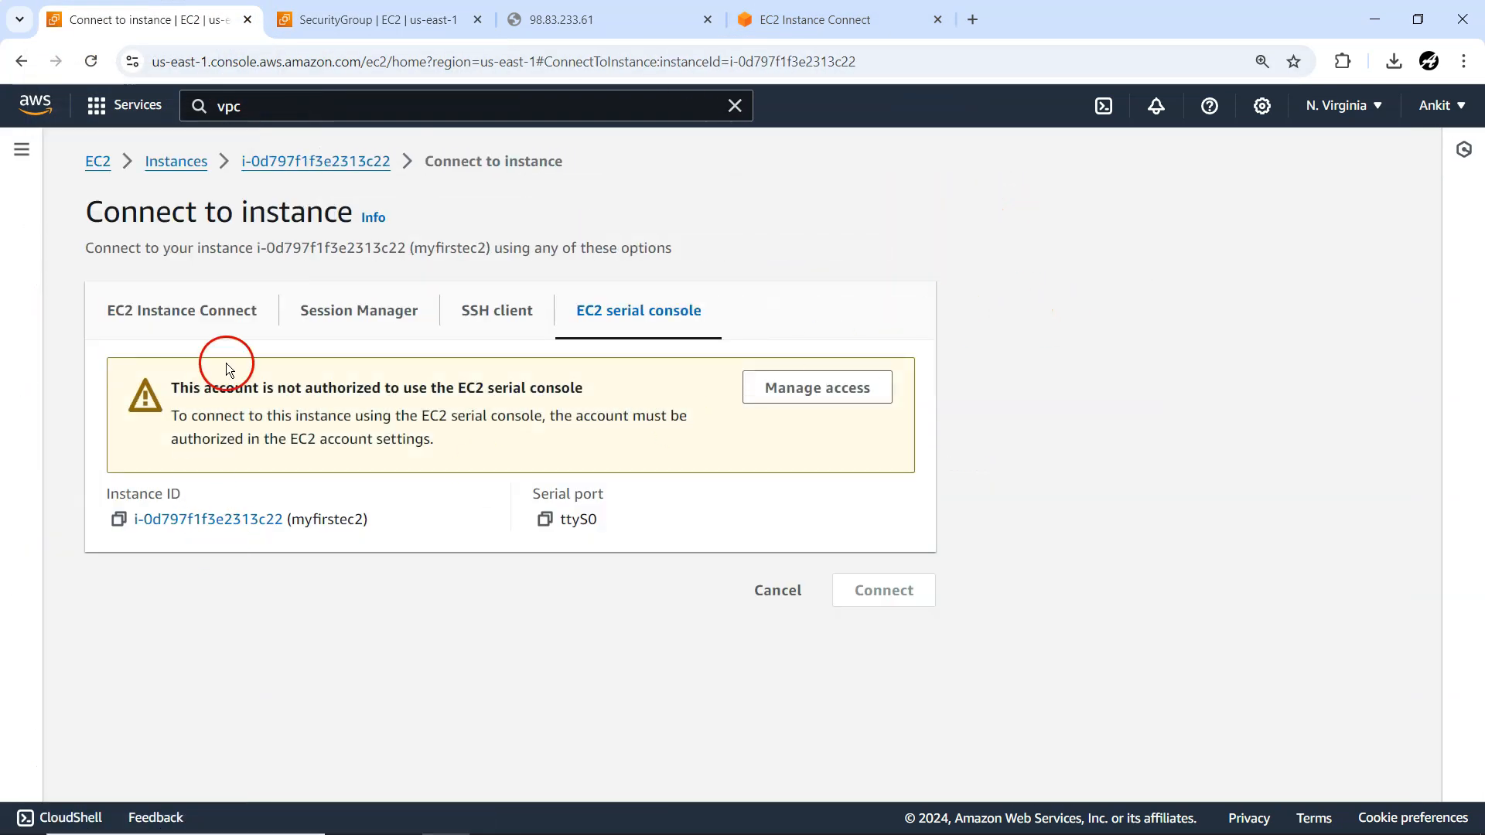
left_click(162, 310)
scroll(398, 507, "down", 3)
left_click(854, 764)
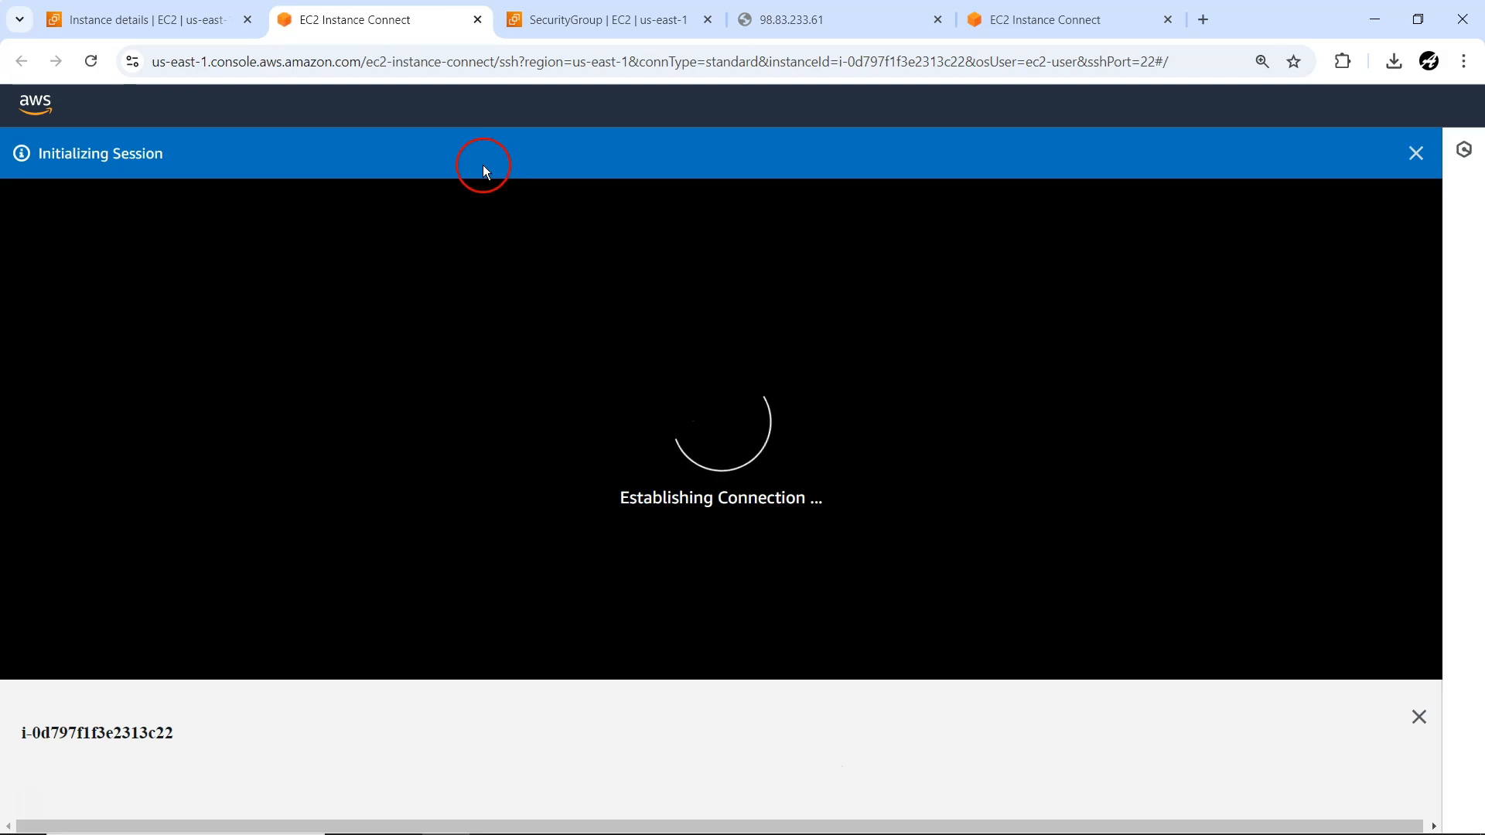
left_click(678, 390)
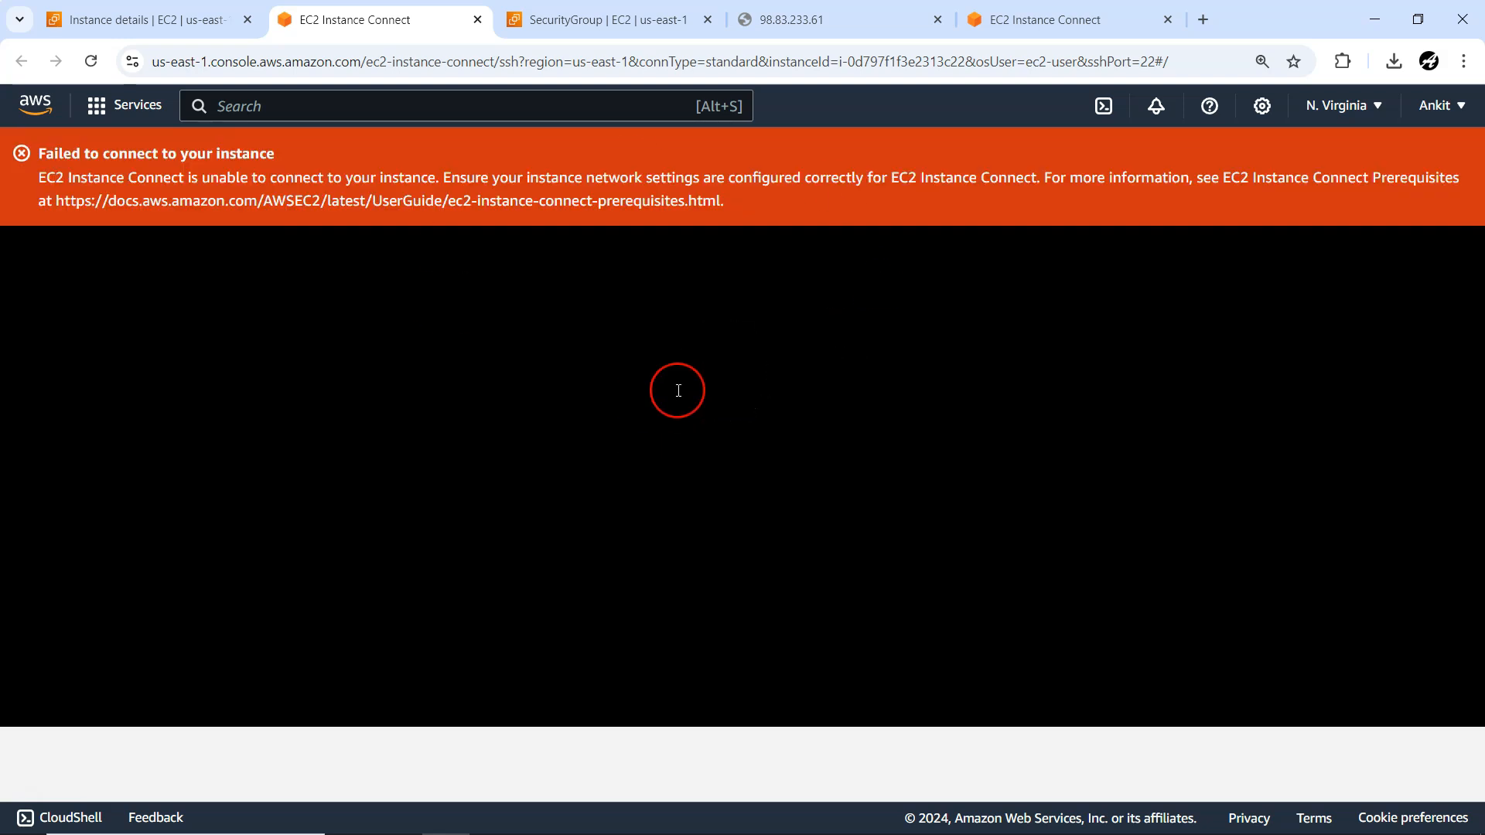
left_click_drag(47, 177, 595, 179)
- Return to the launch-wizard-2 security group and add a new inbound rule of type SSH
left_click(148, 18)
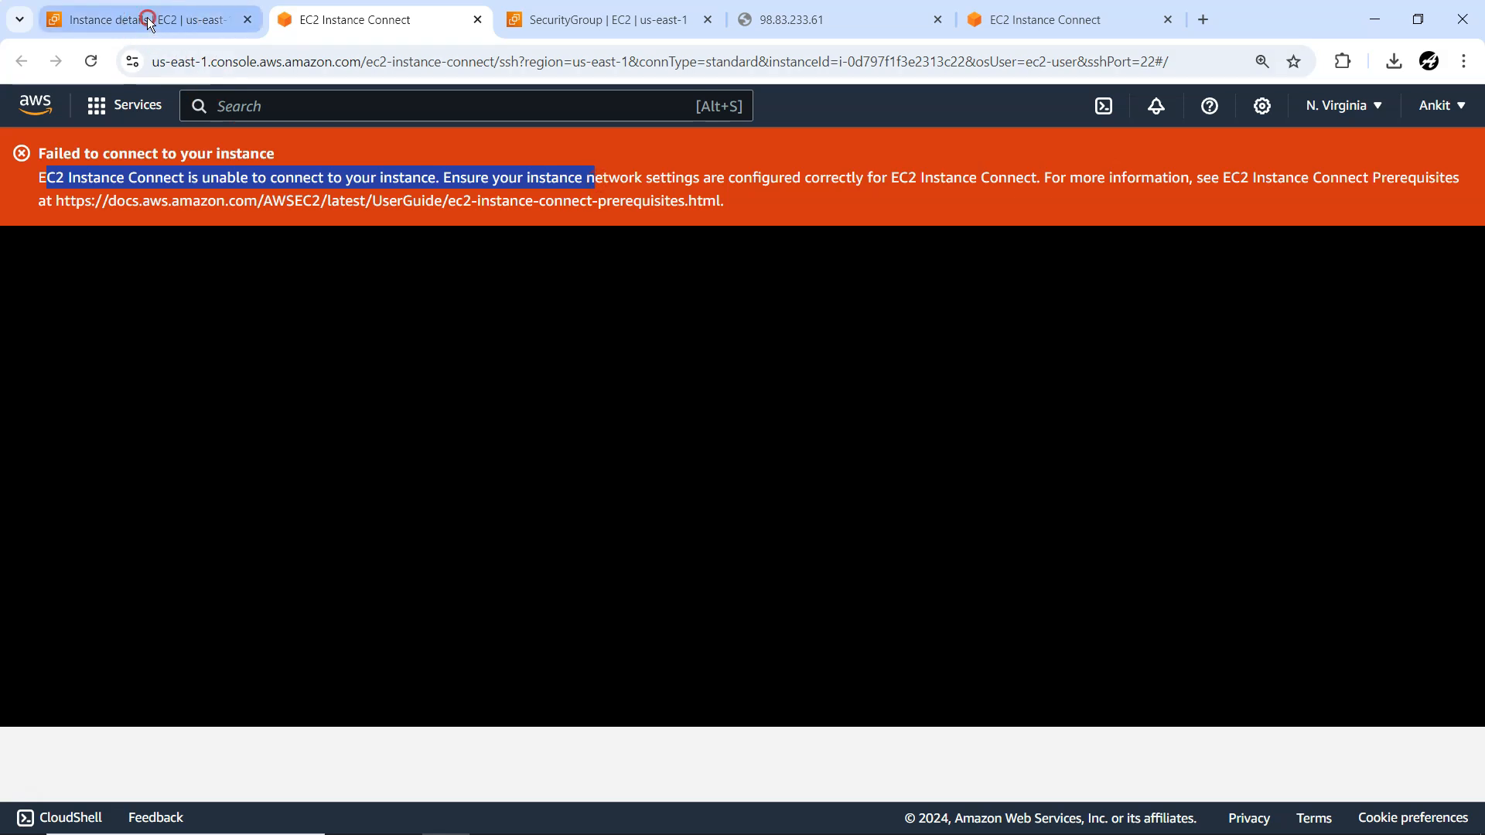
left_click(379, 20)
left_click(617, 20)
scroll(743, 464, "down", 2)
left_click(1221, 563)
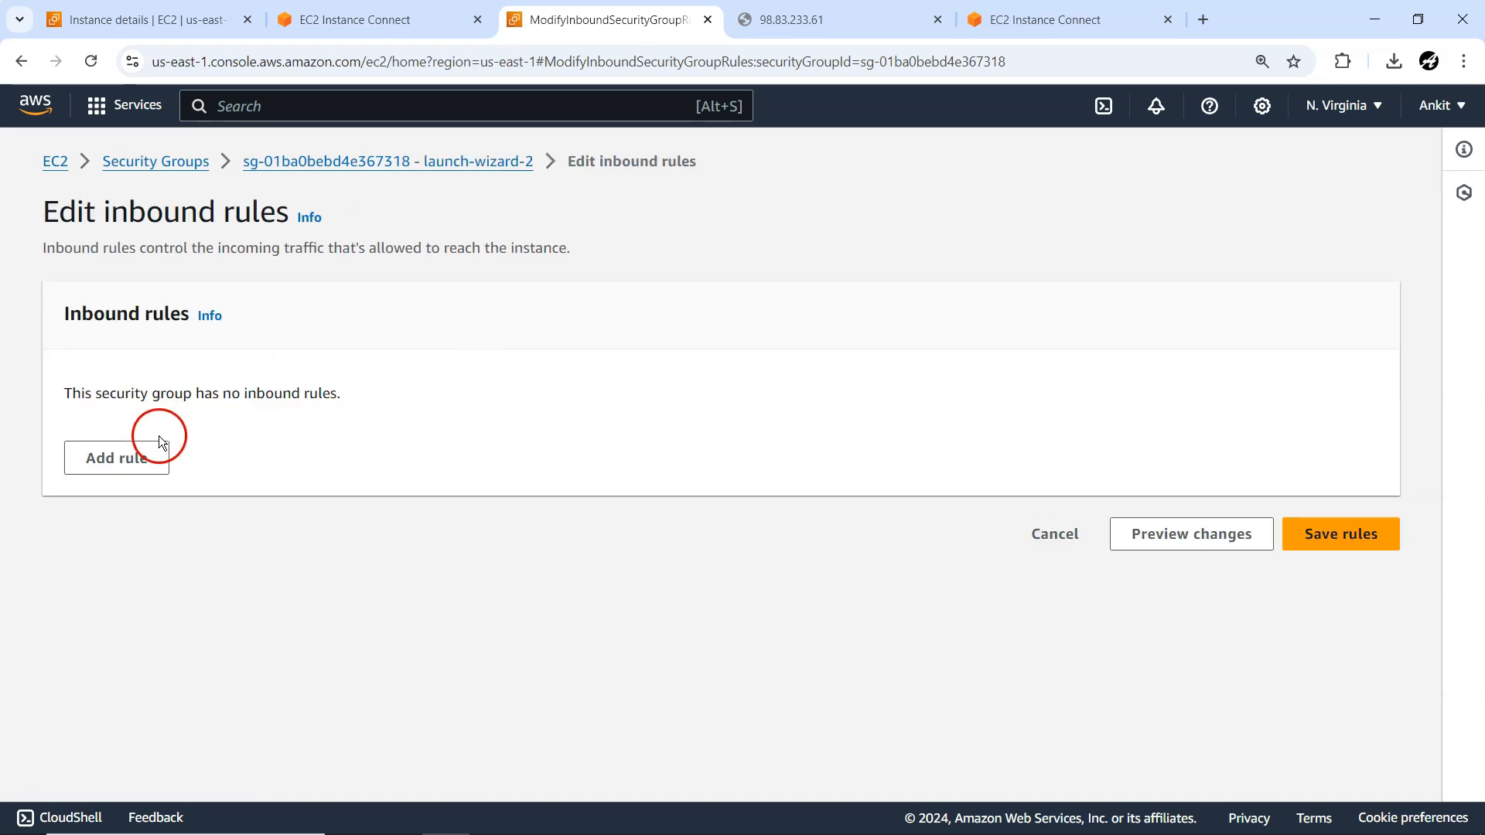
left_click(159, 445)
left_click(401, 455)
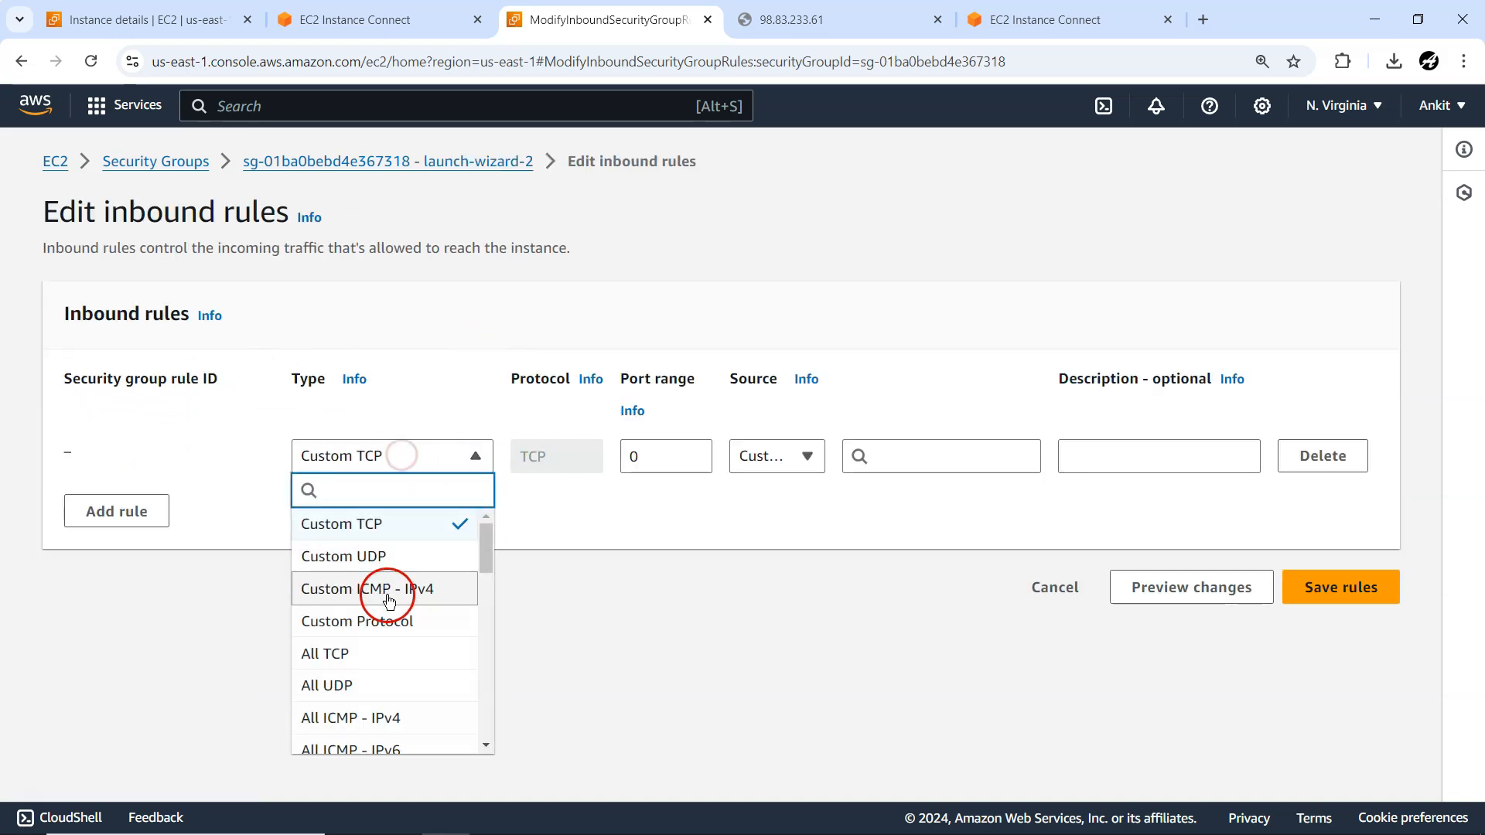
scroll(391, 615, "down", 3)
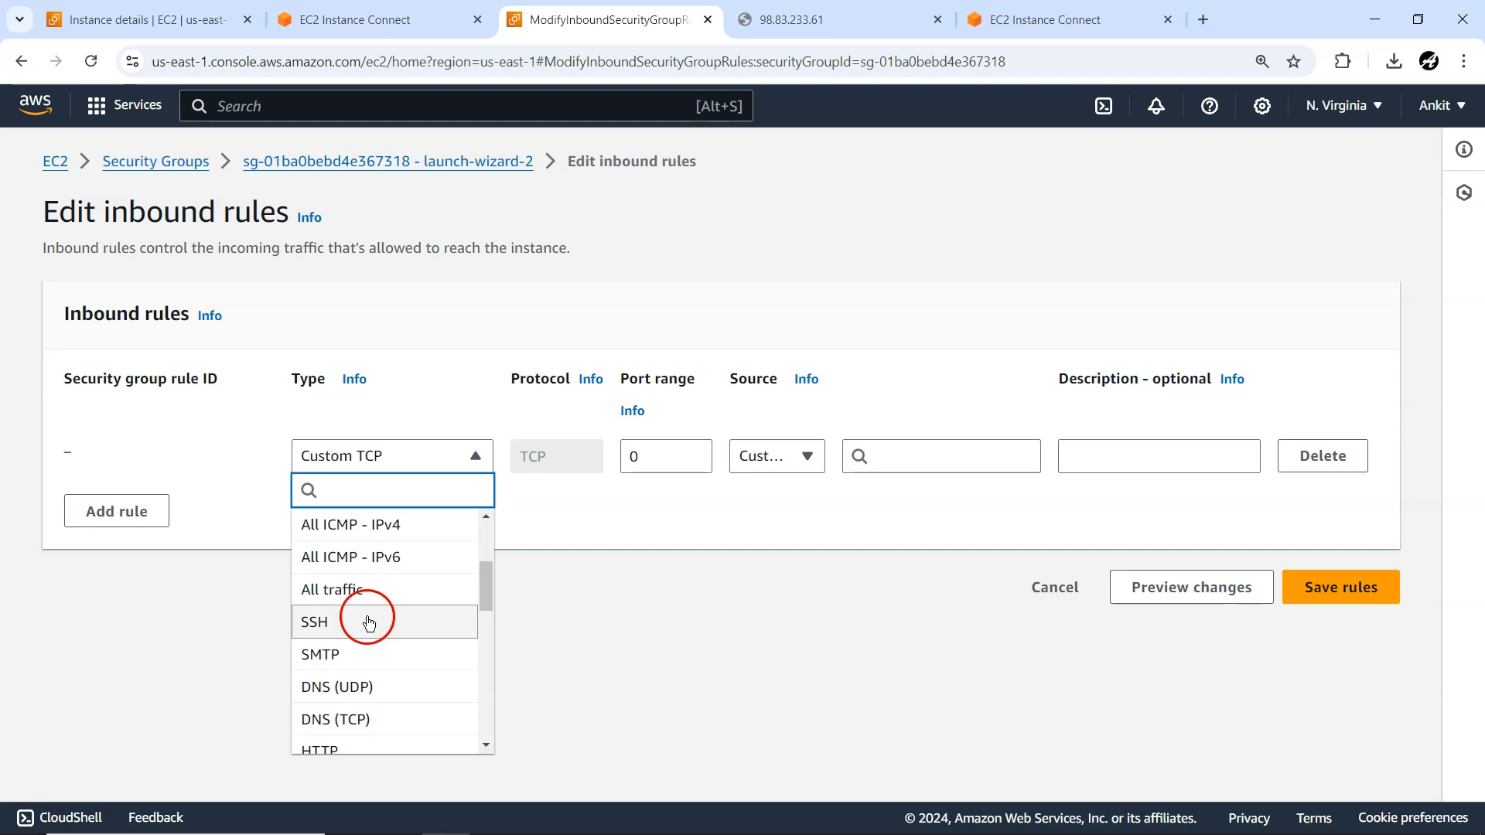
left_click(369, 623)
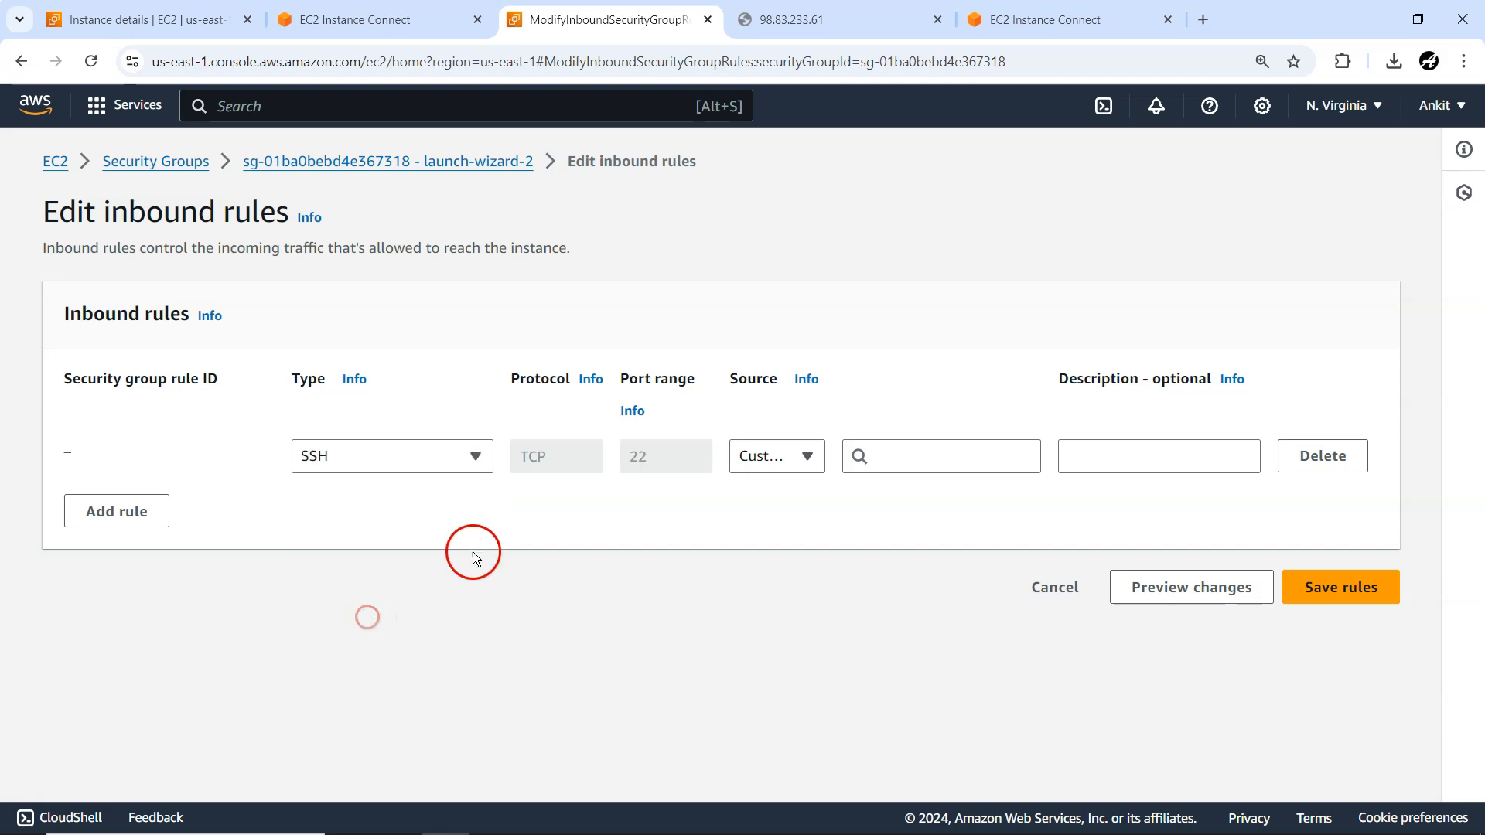
- Set the SSH rule's source to 0.0.0.0/0 and save the inbound rules
left_click(1344, 589)
left_click(930, 453)
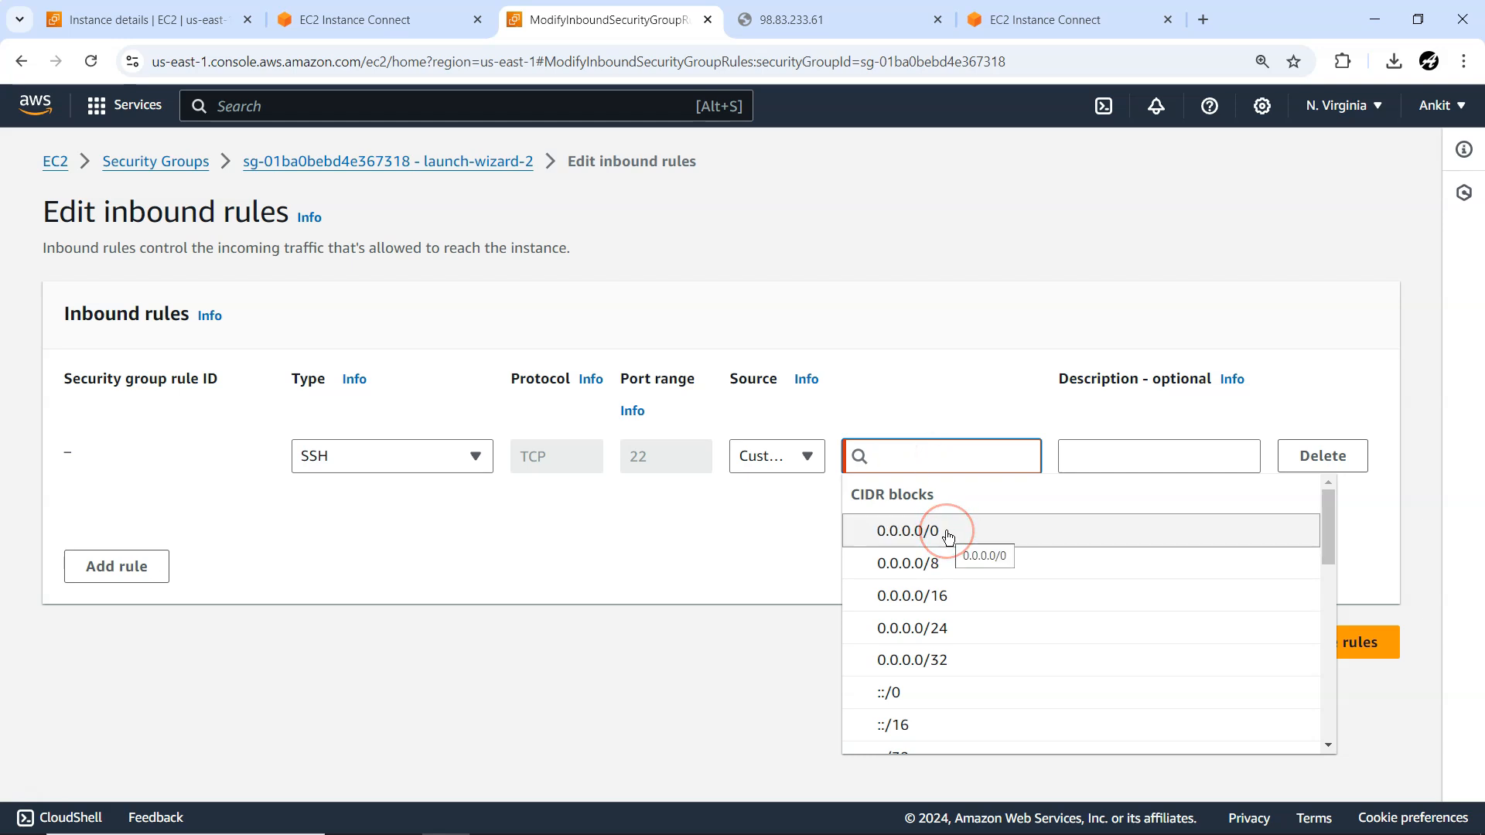
left_click(948, 536)
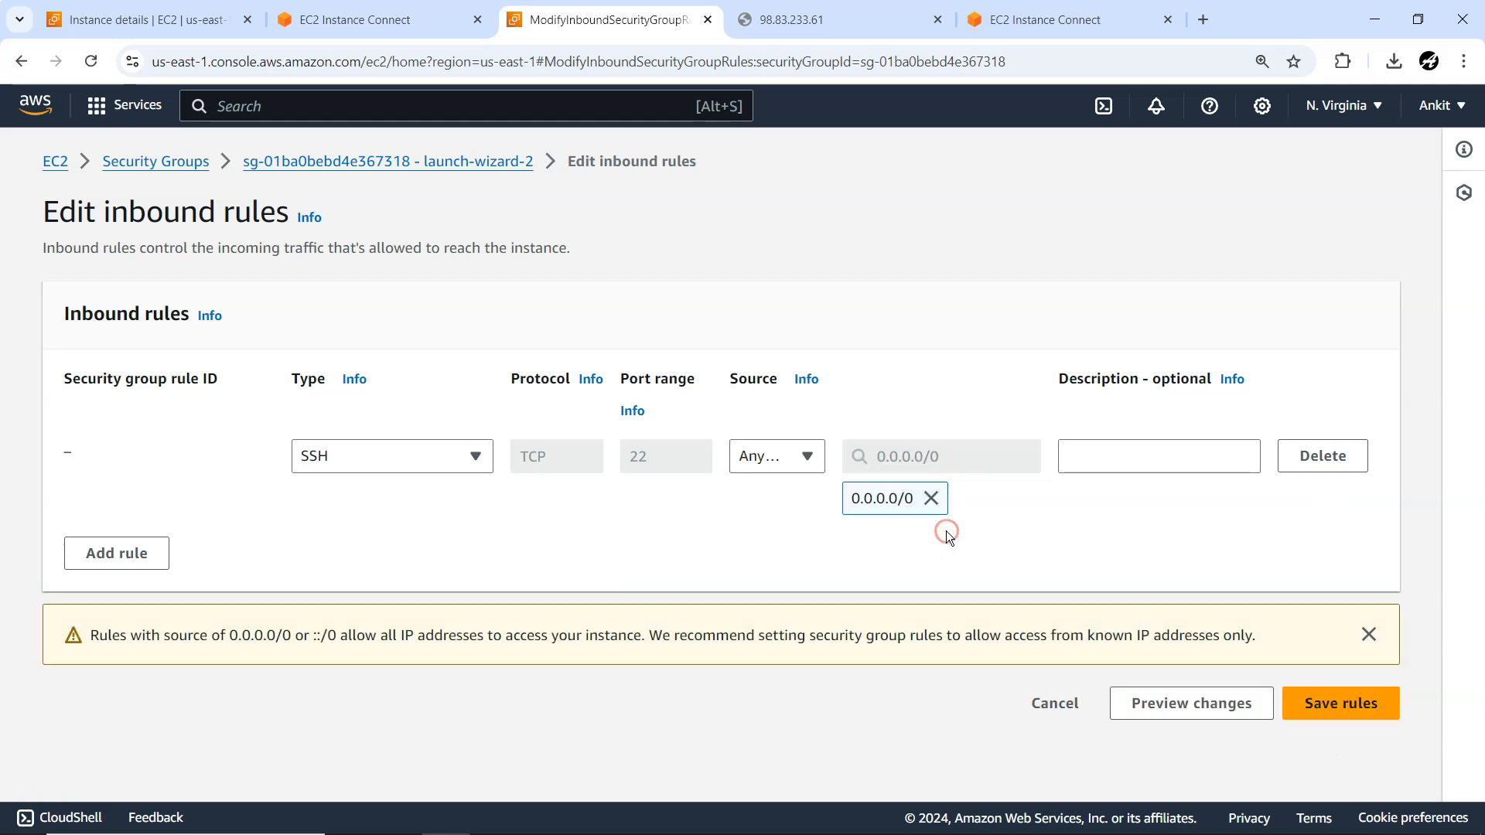
left_click(1337, 699)
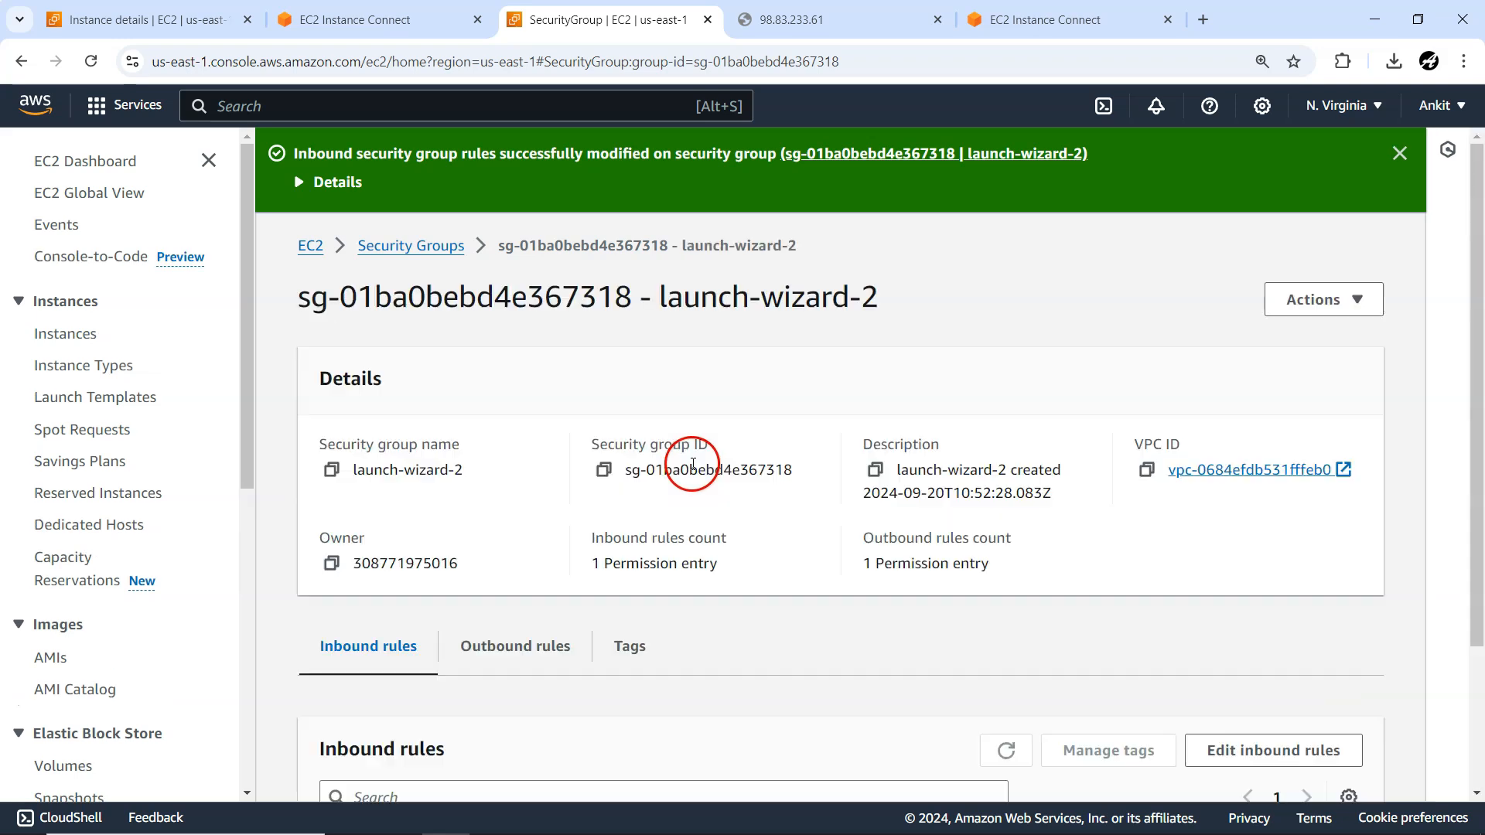
- Reload the EC2 Instance Connect session to retry the connection to myfirstec2
left_click(393, 12)
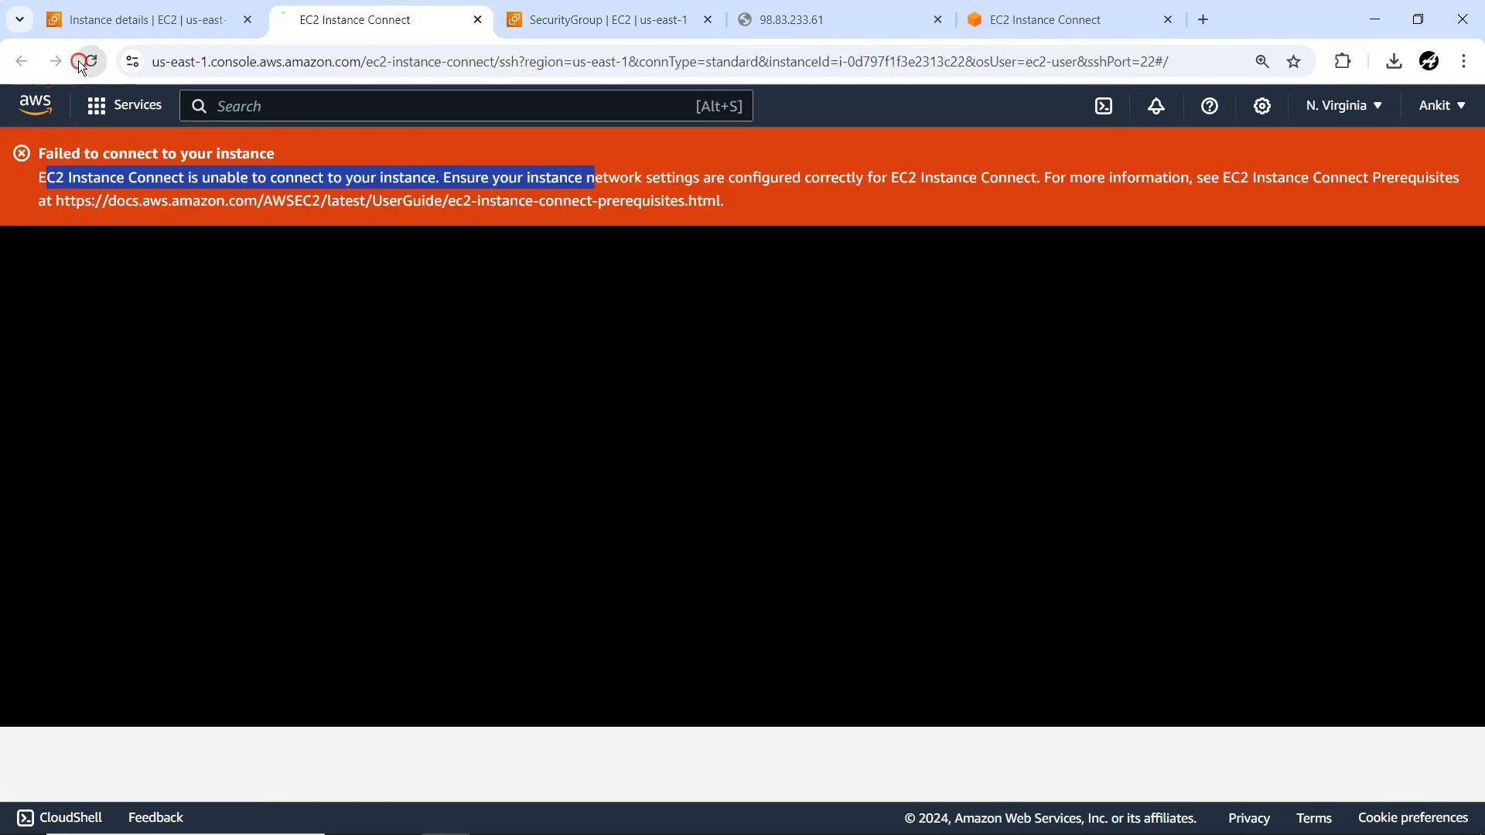
left_click(85, 63)
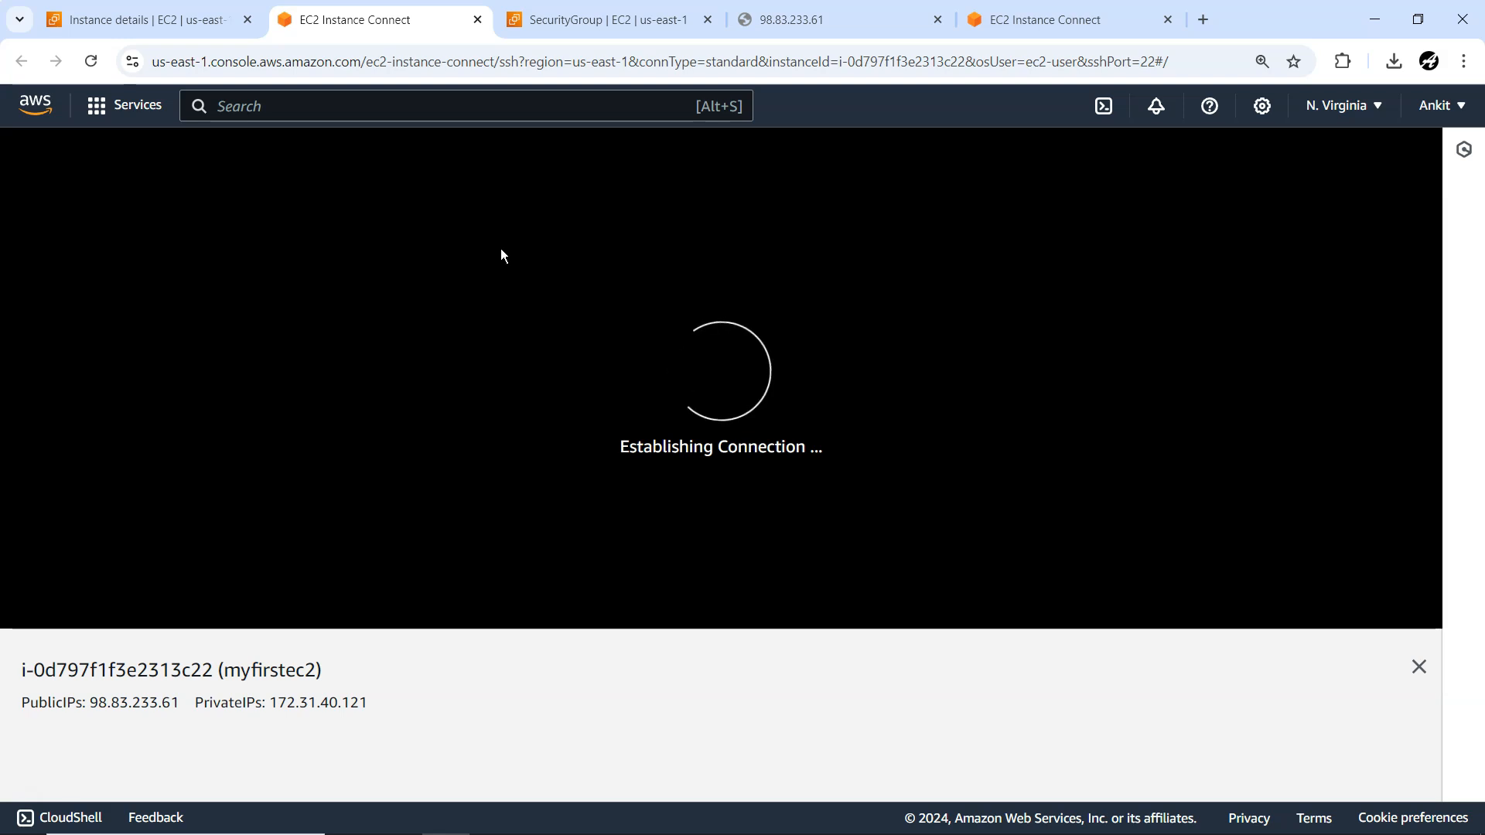
left_click(347, 317)
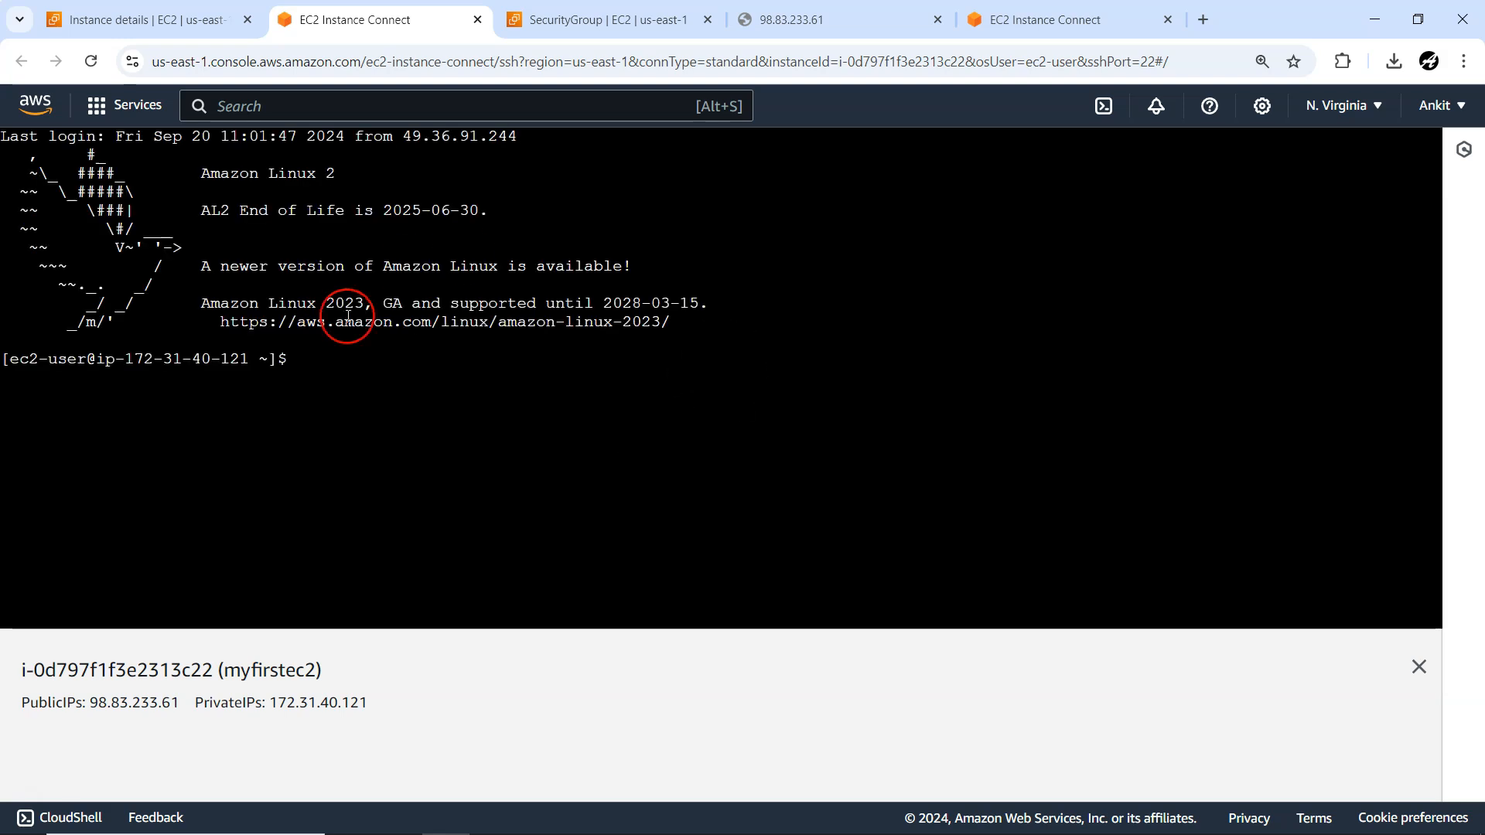
- Return to the EC2 Instances list and stop the myfirstec2 instance
left_click(565, 17)
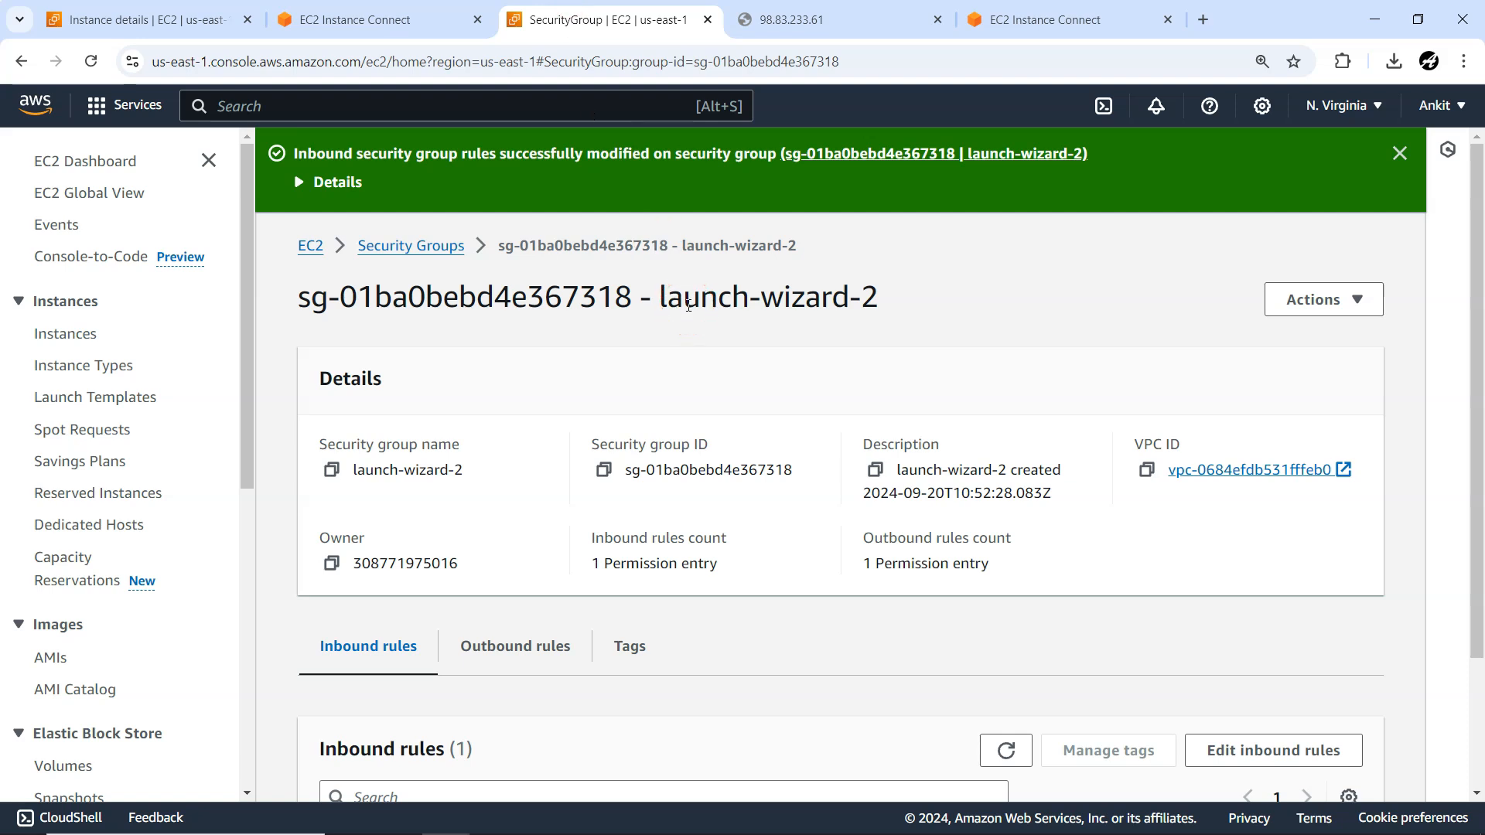
left_click(142, 26)
left_click(592, 457)
scroll(591, 456, "up", 3)
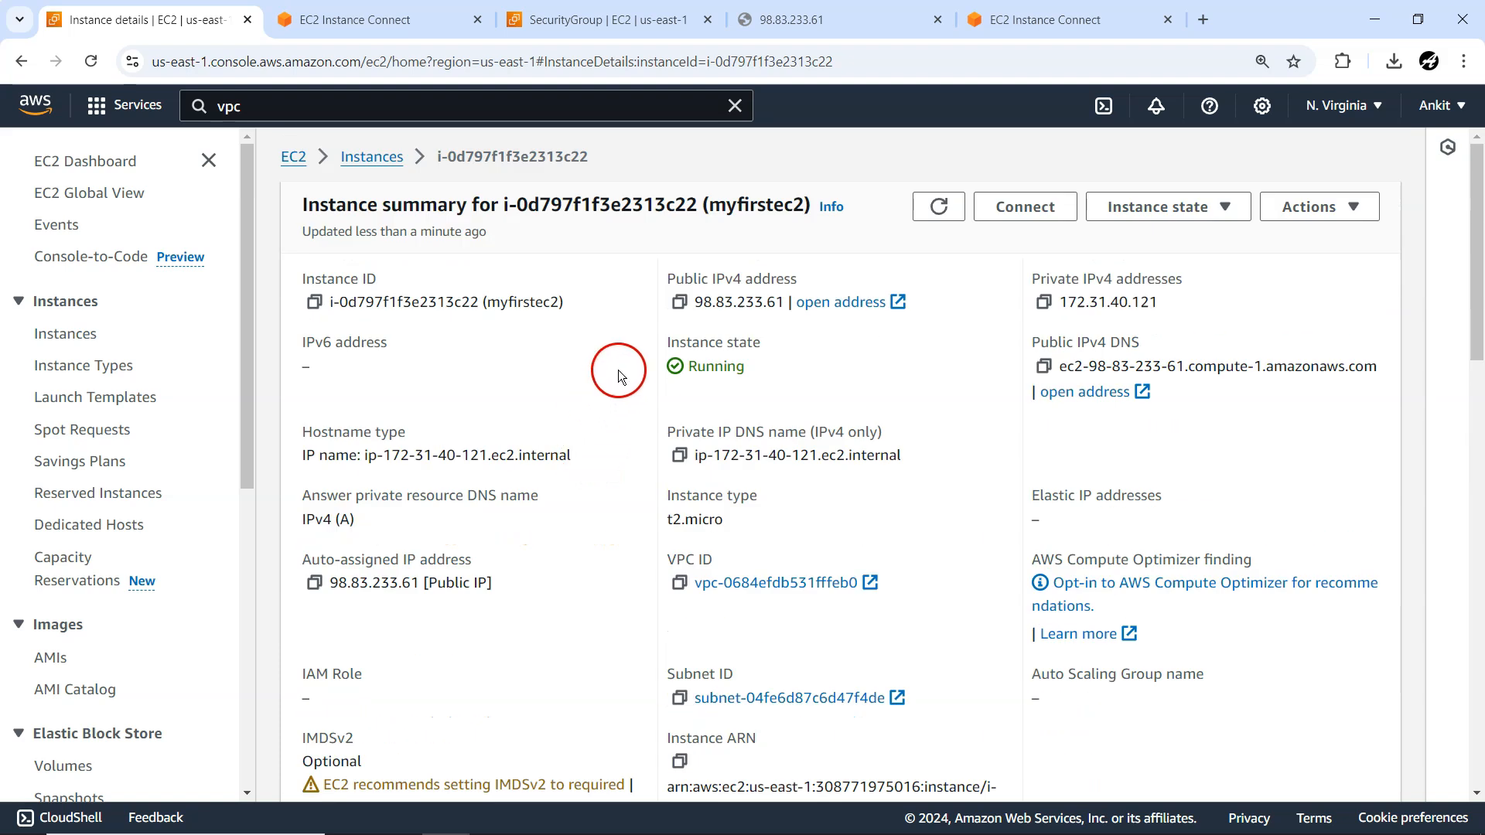
left_click(370, 158)
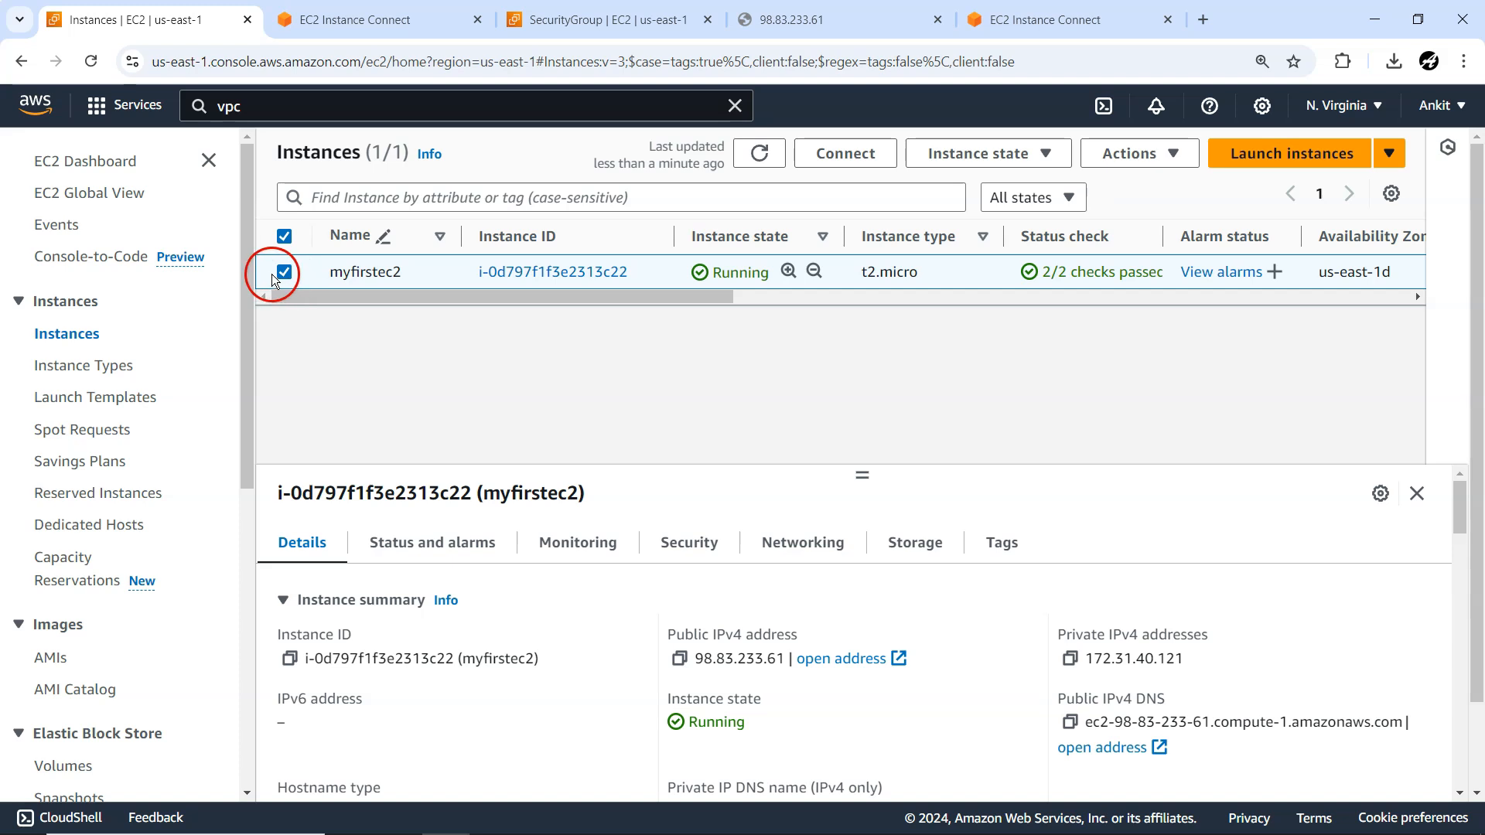
left_click(986, 155)
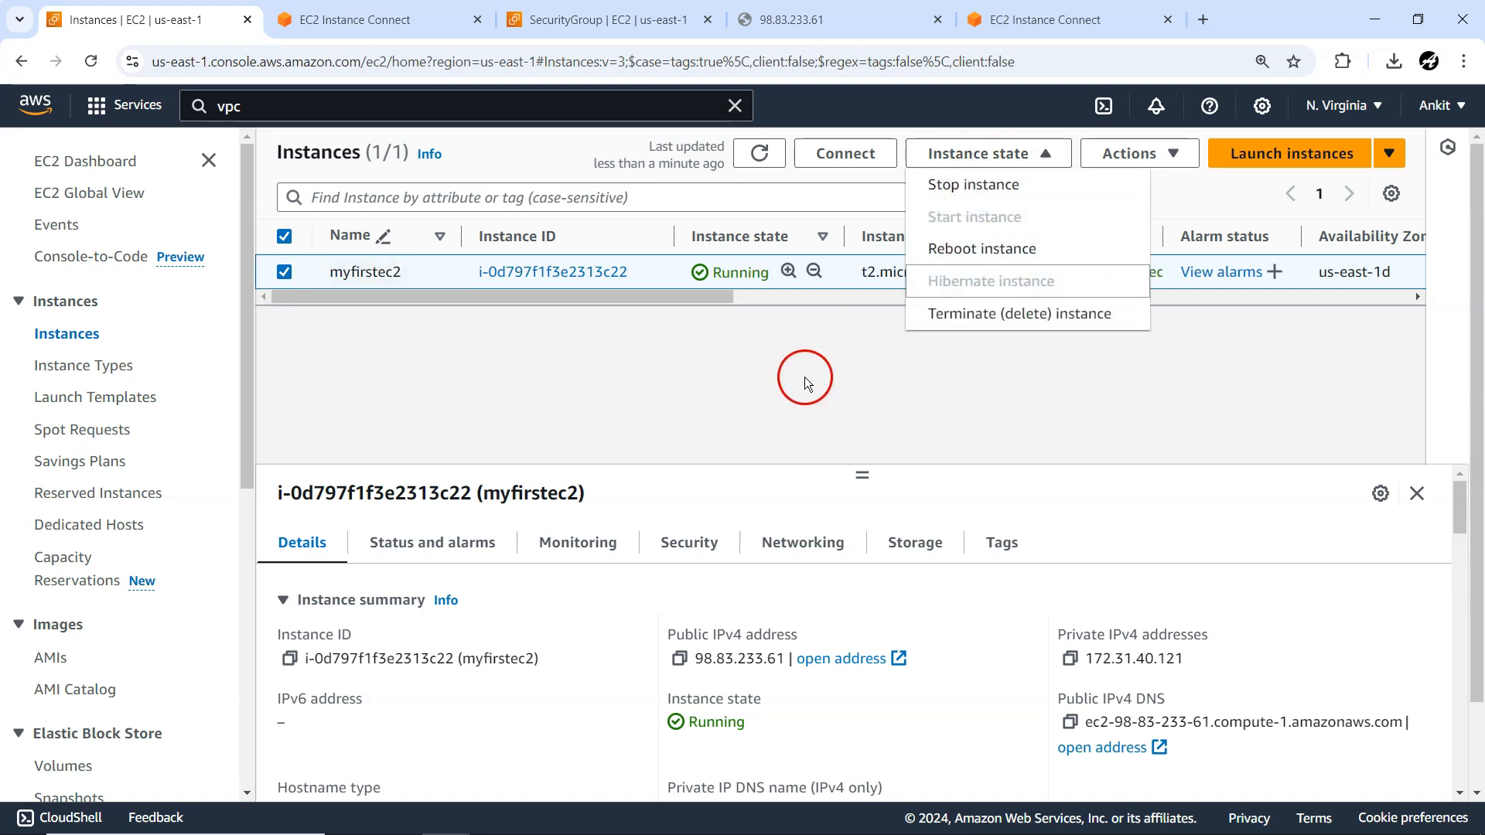
left_click(981, 187)
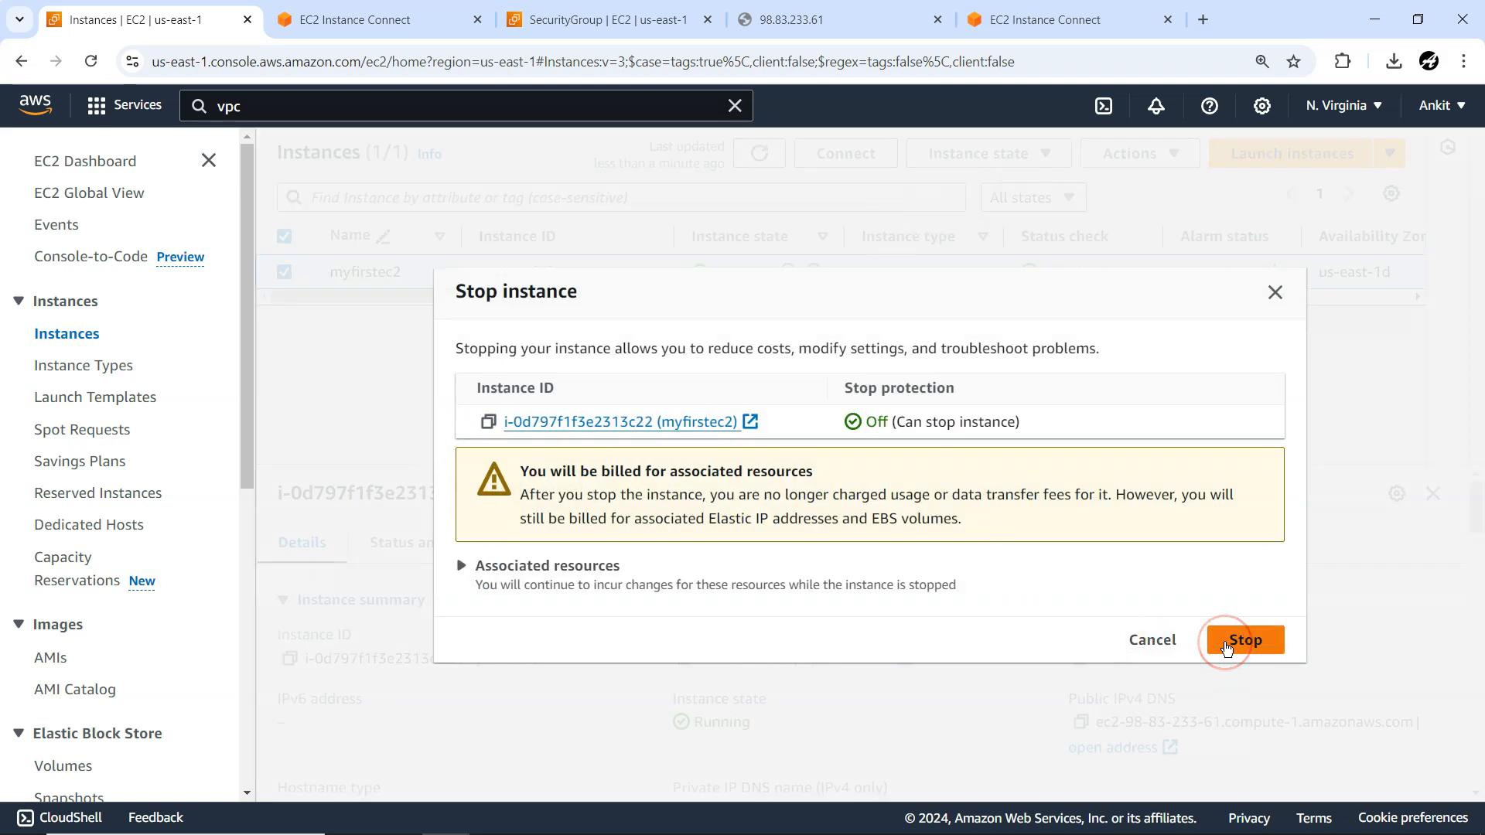
left_click(1226, 642)
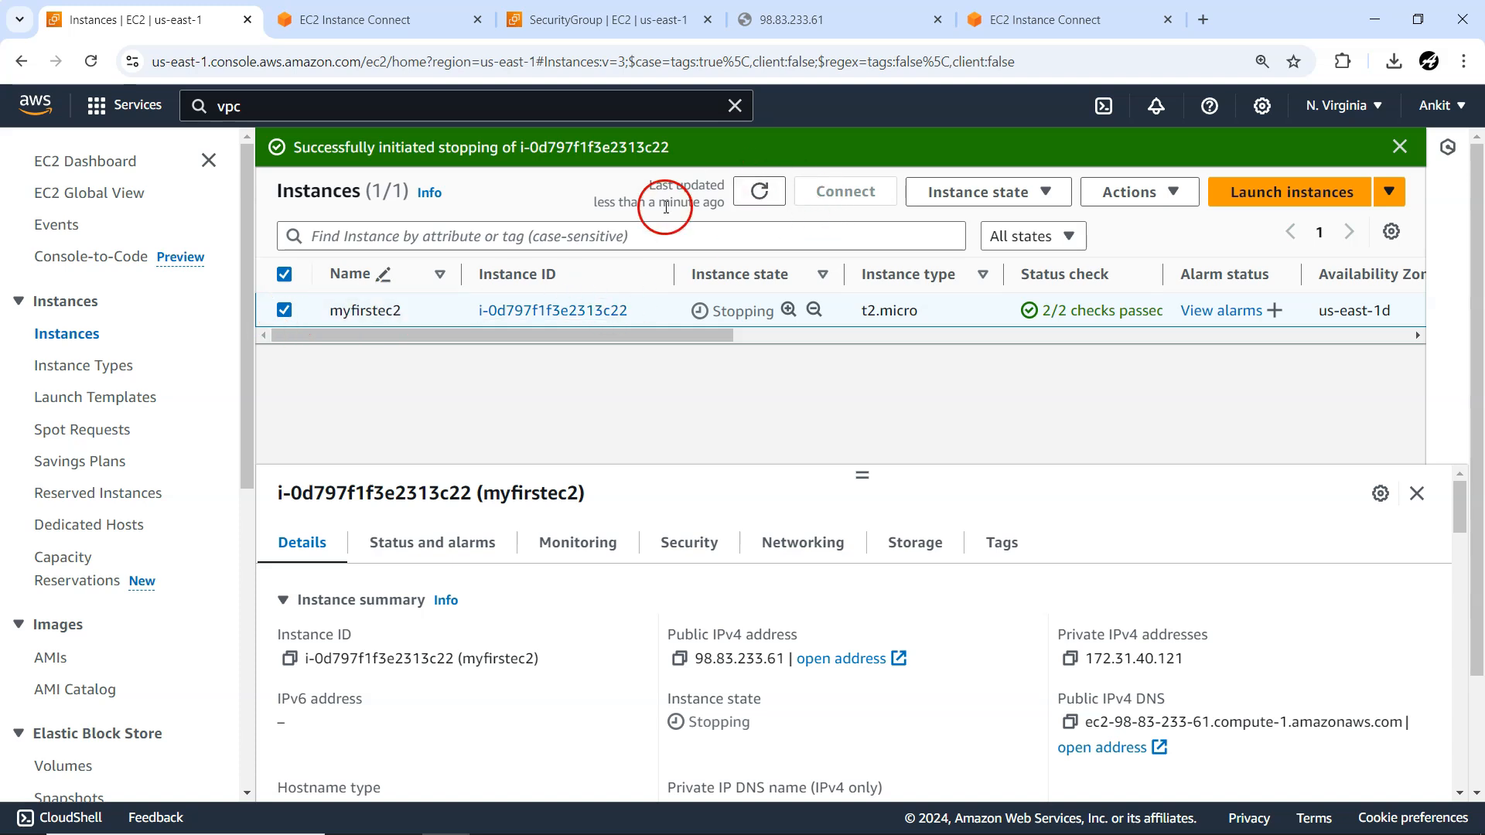
left_click_drag(693, 338, 417, 341)
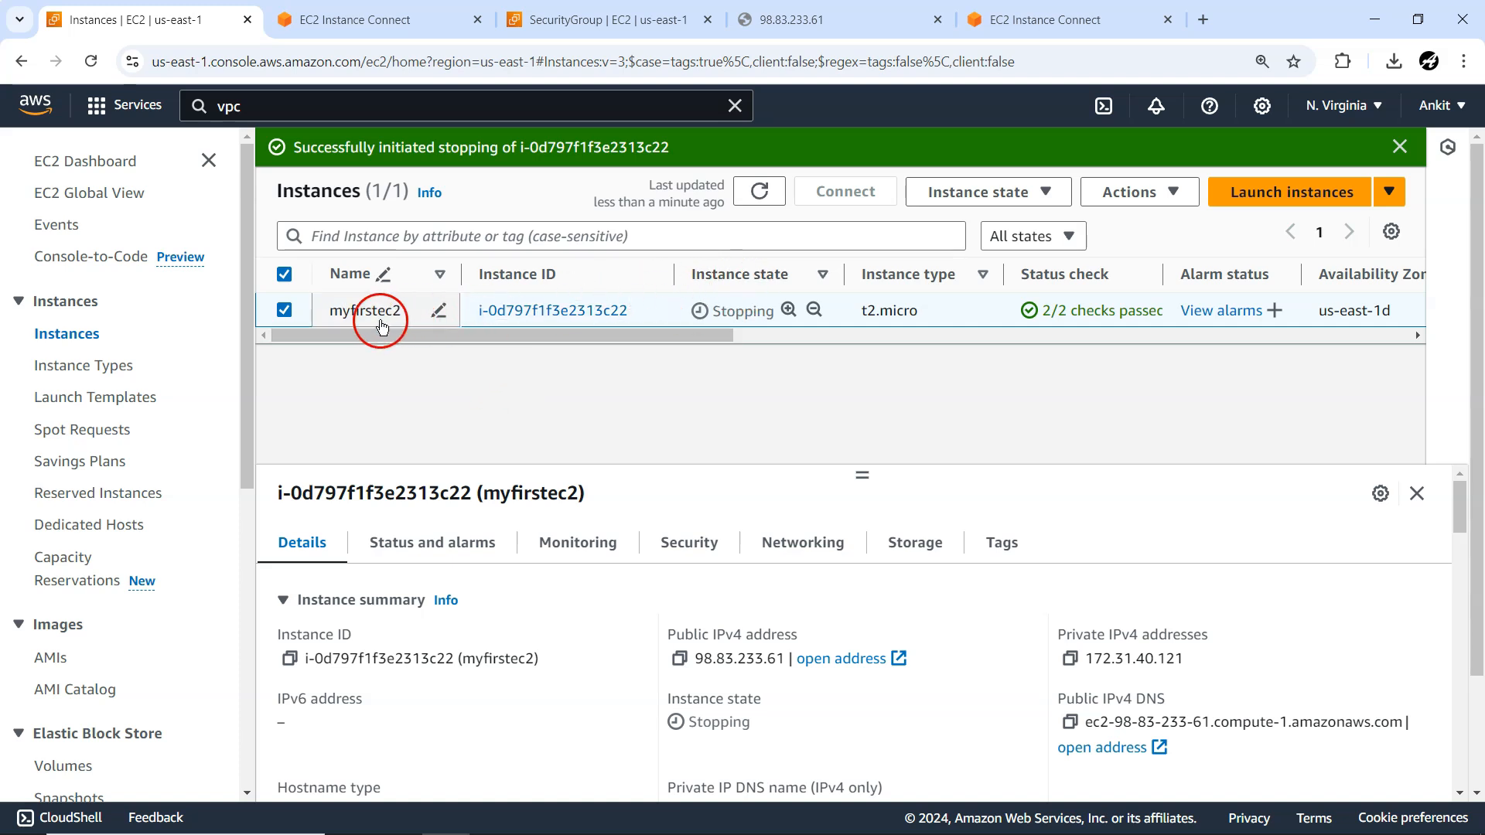
left_click(1129, 192)
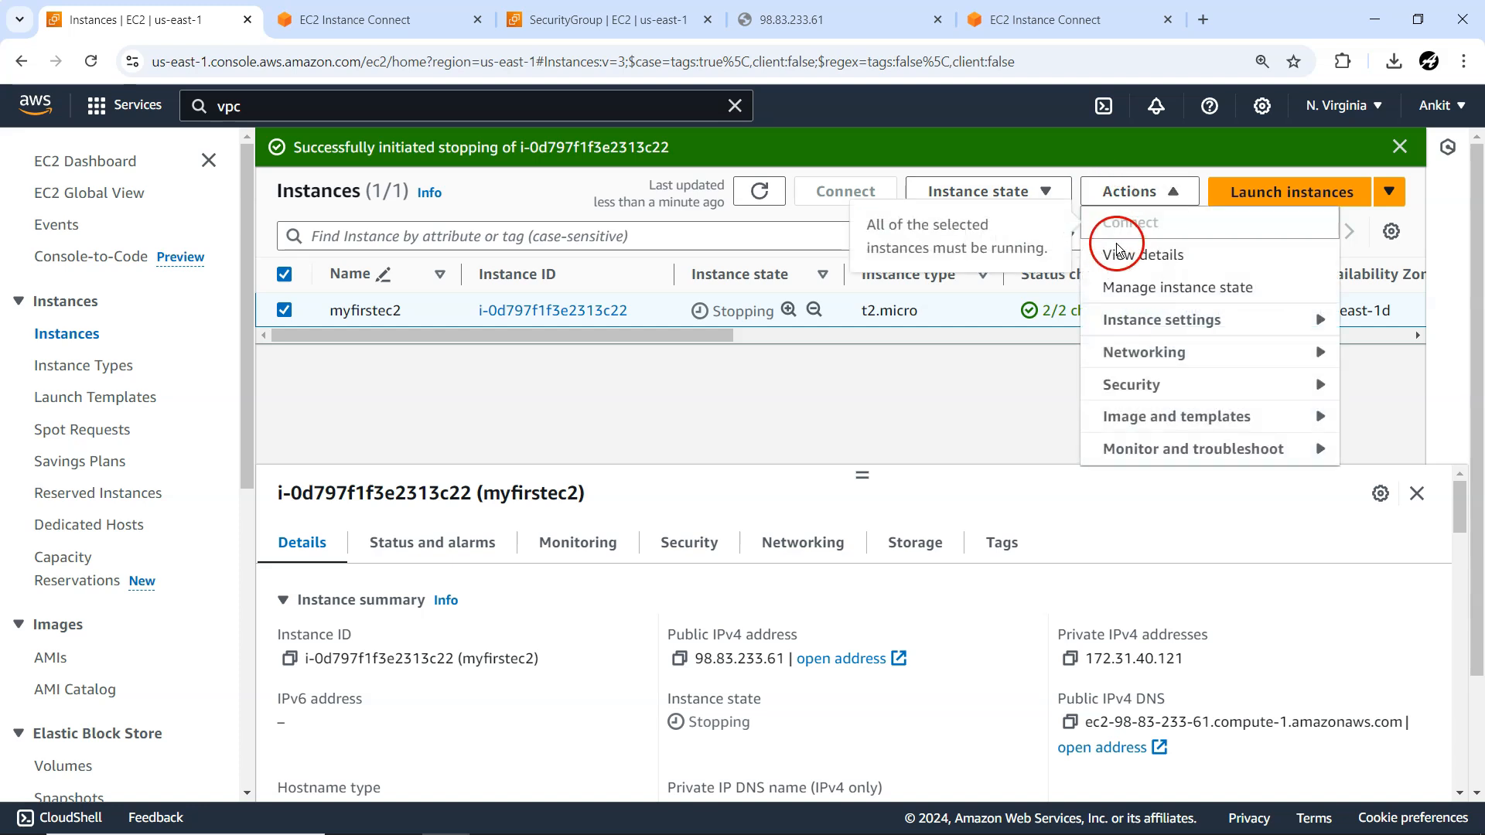
left_click(871, 401)
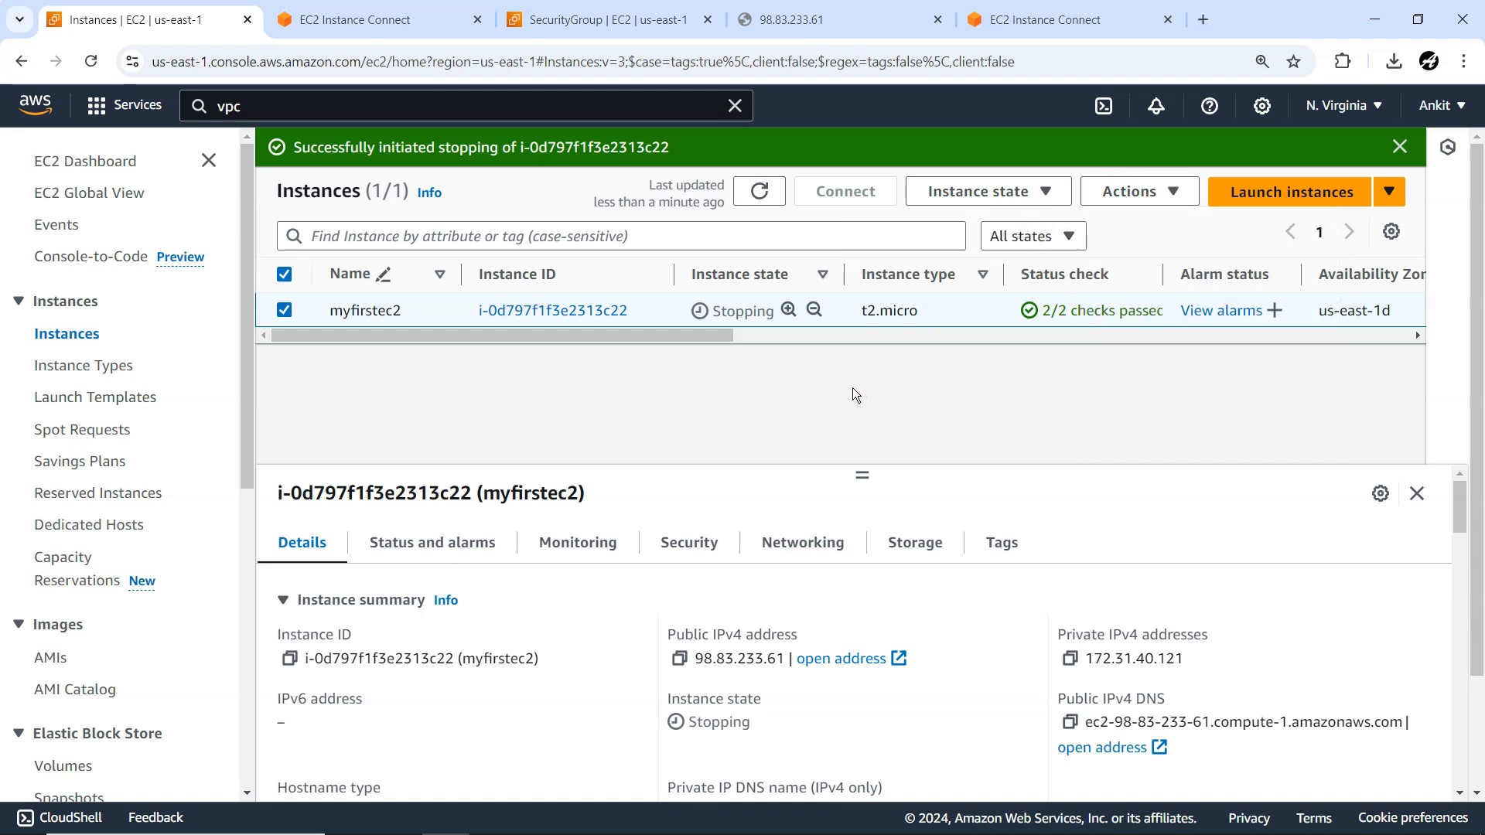